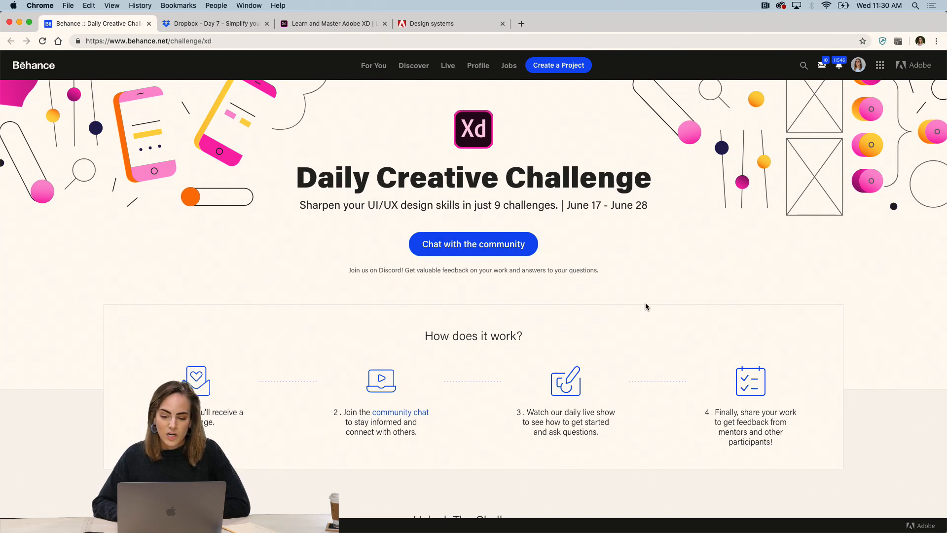
pyautogui.click(780, 5)
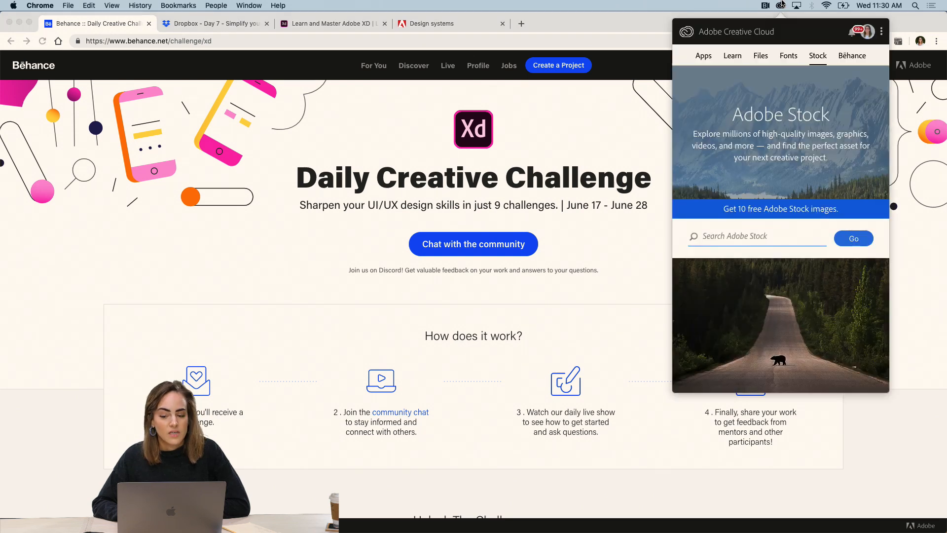
pyautogui.click(572, 243)
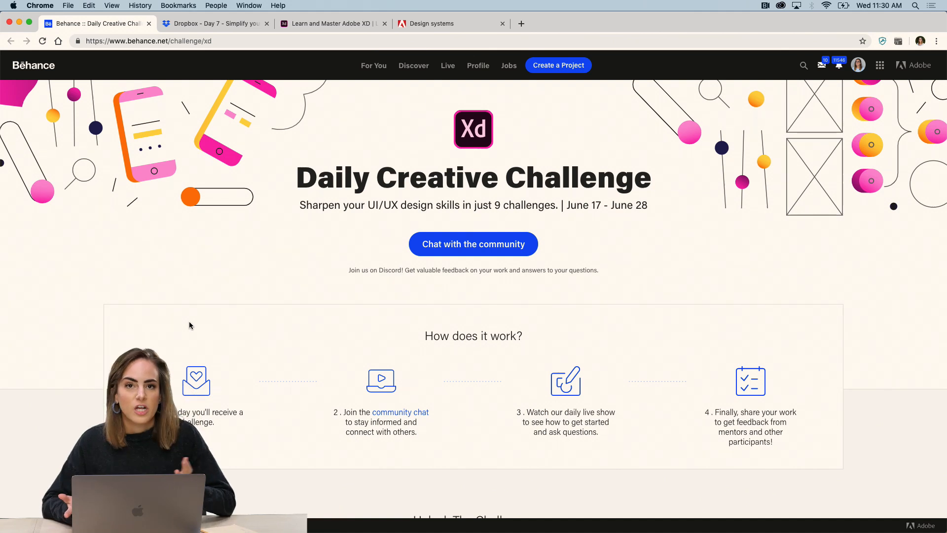
# Step: Review how the XD Daily Creative Challenge works and look through the unlocked challenges up to Design Systems
pyautogui.scroll(-2, 189, 325)
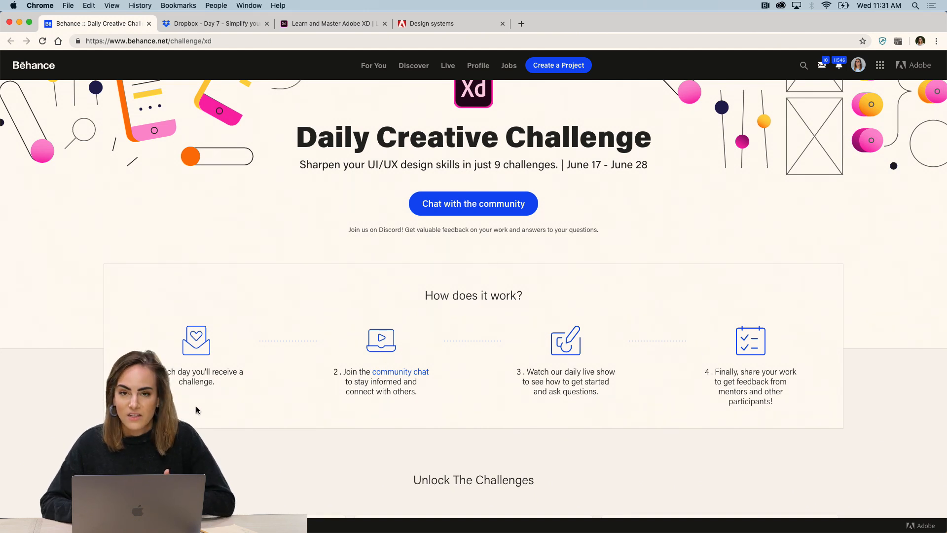
pyautogui.scroll(-2, 196, 407)
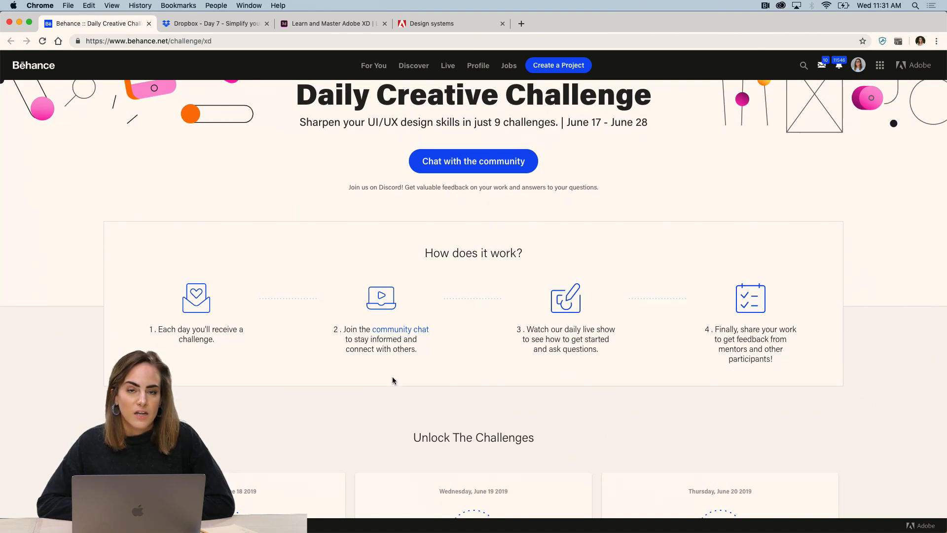
pyautogui.scroll(-1, 392, 380)
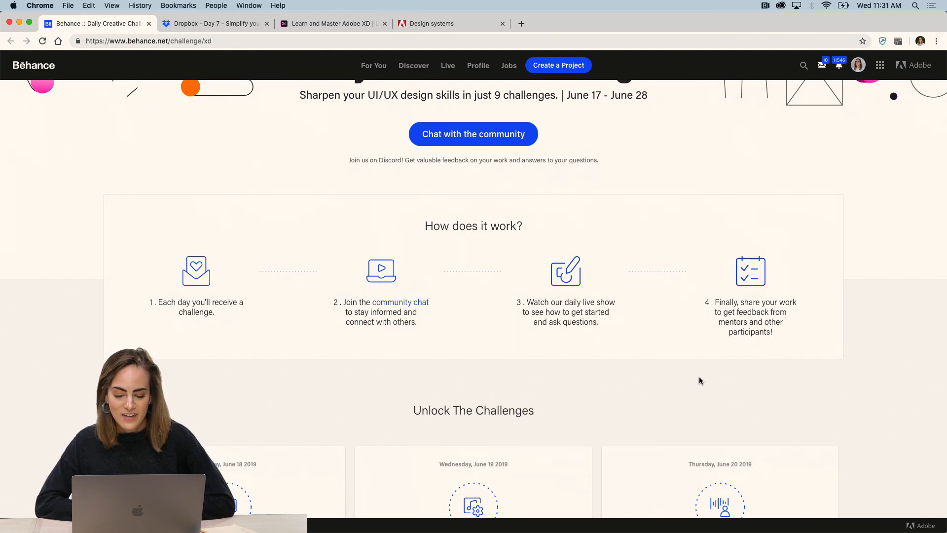
pyautogui.scroll(-1, 700, 378)
pyautogui.scroll(-1, 699, 380)
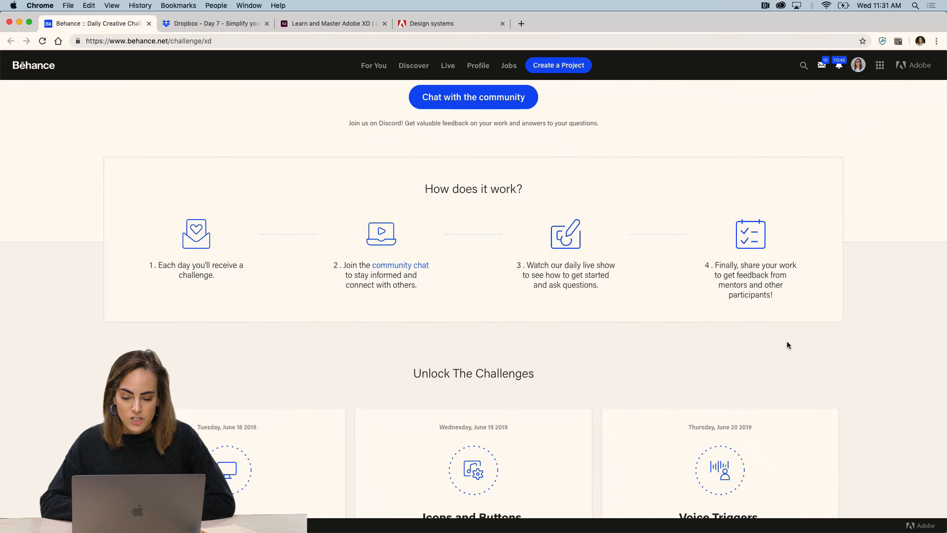
pyautogui.scroll(-2, 787, 344)
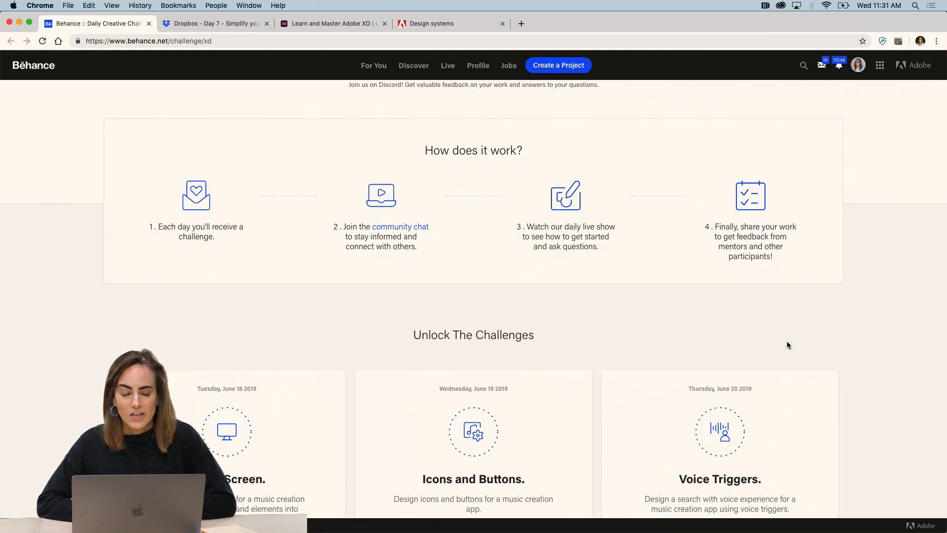
pyautogui.scroll(-4, 786, 342)
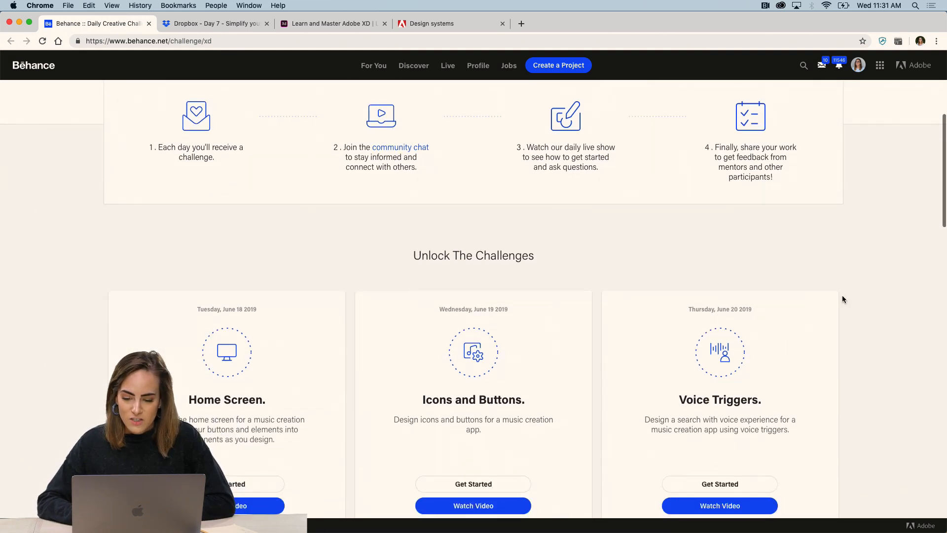
pyautogui.scroll(-2, 860, 266)
pyautogui.scroll(-4, 860, 267)
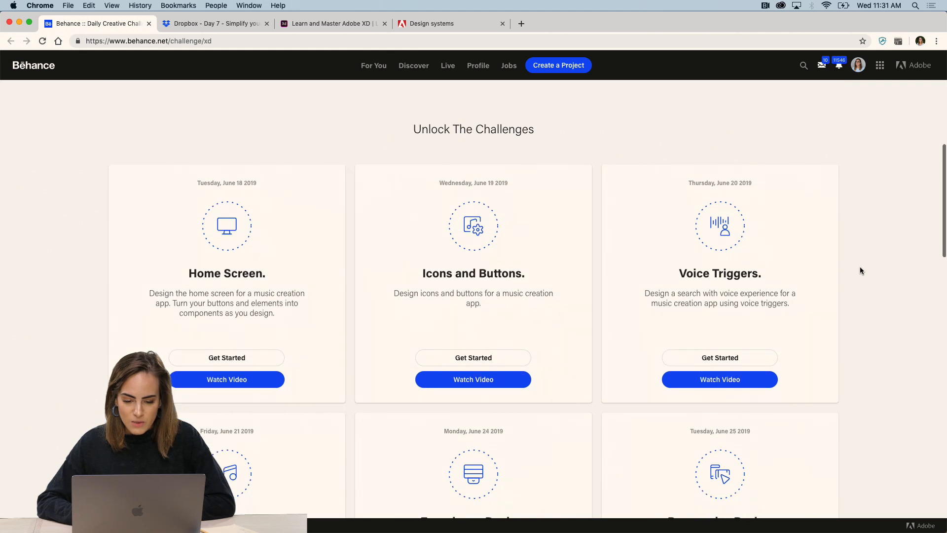
pyautogui.scroll(-3, 859, 267)
pyautogui.scroll(-1, 859, 271)
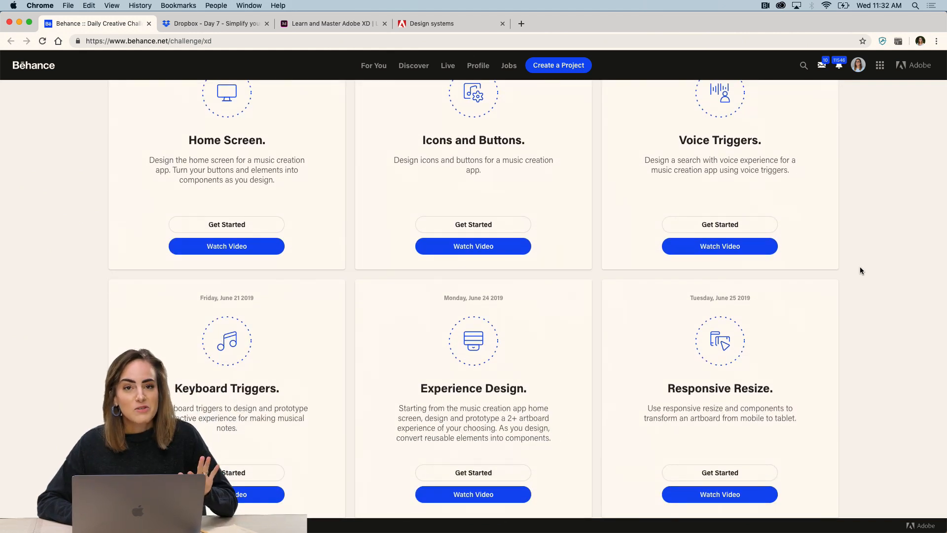
pyautogui.scroll(-3, 860, 271)
pyautogui.scroll(-12, 859, 271)
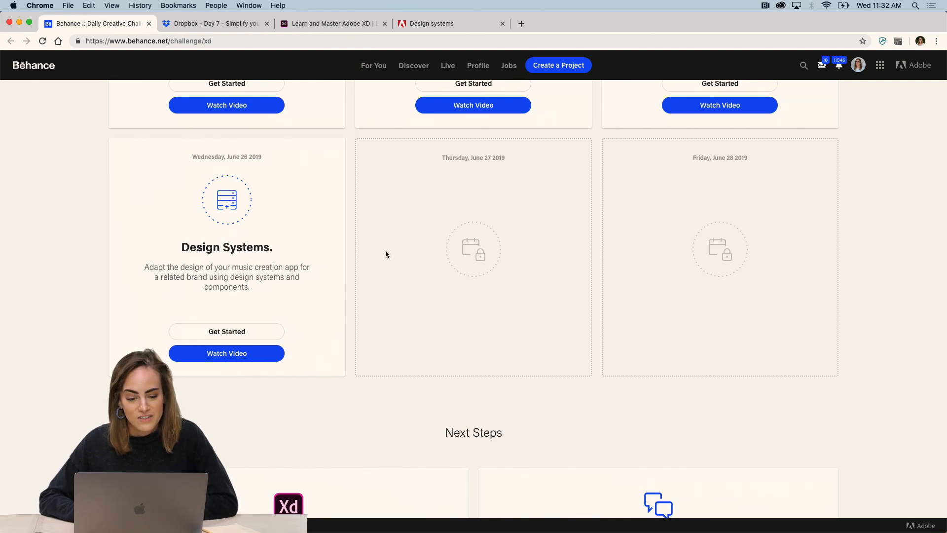
pyautogui.scroll(2, 721, 297)
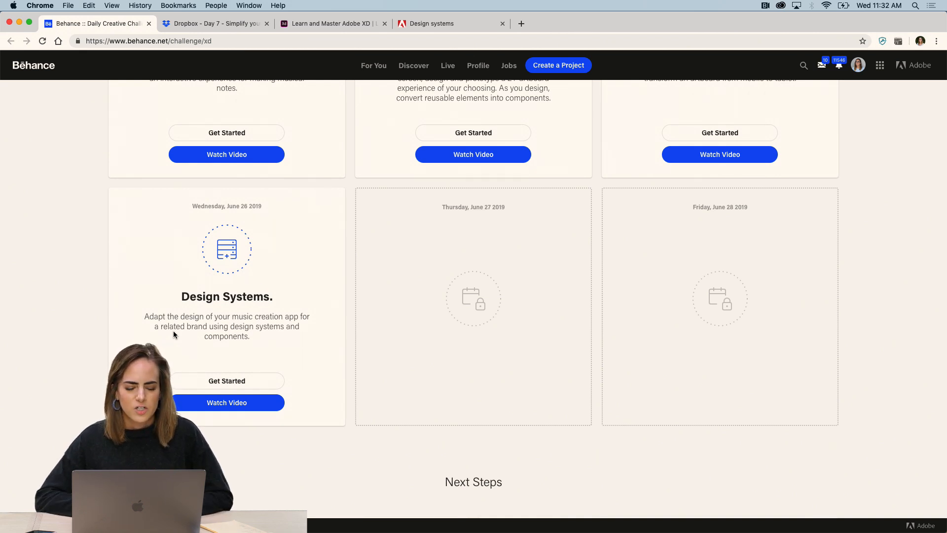
# Step: Look over the Next Steps section and browse the June 3 - June 14 past challenges through the Case study card
pyautogui.scroll(-6, 173, 333)
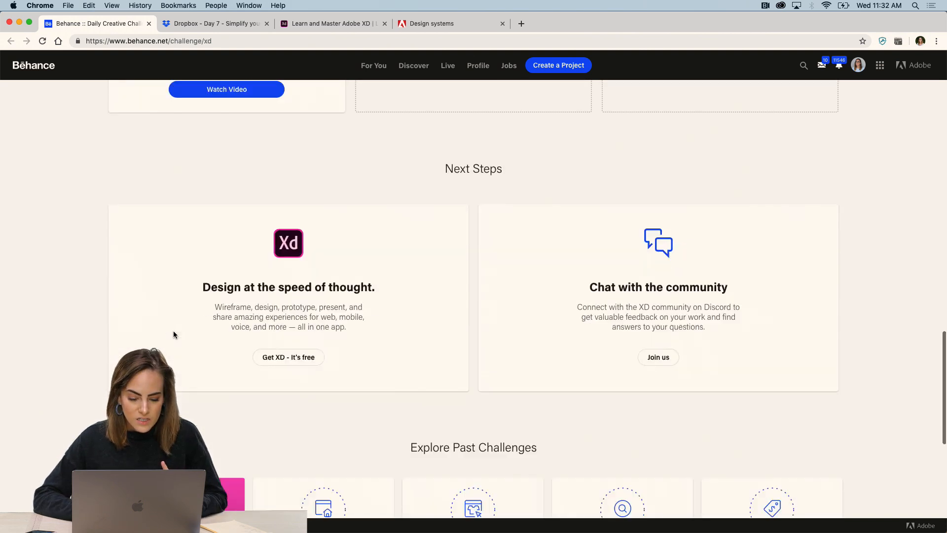
pyautogui.scroll(-7, 173, 335)
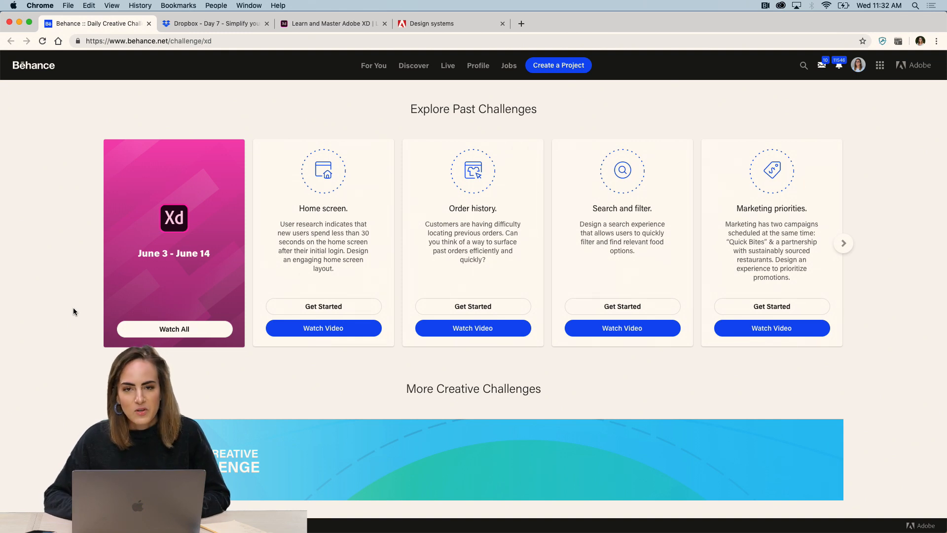
pyautogui.scroll(-1, 73, 306)
pyautogui.scroll(2, 73, 307)
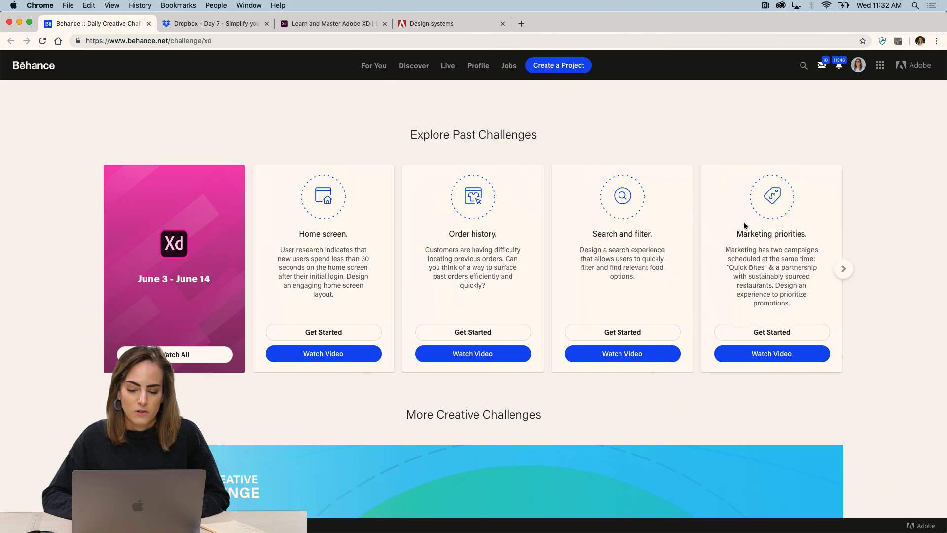
pyautogui.click(842, 272)
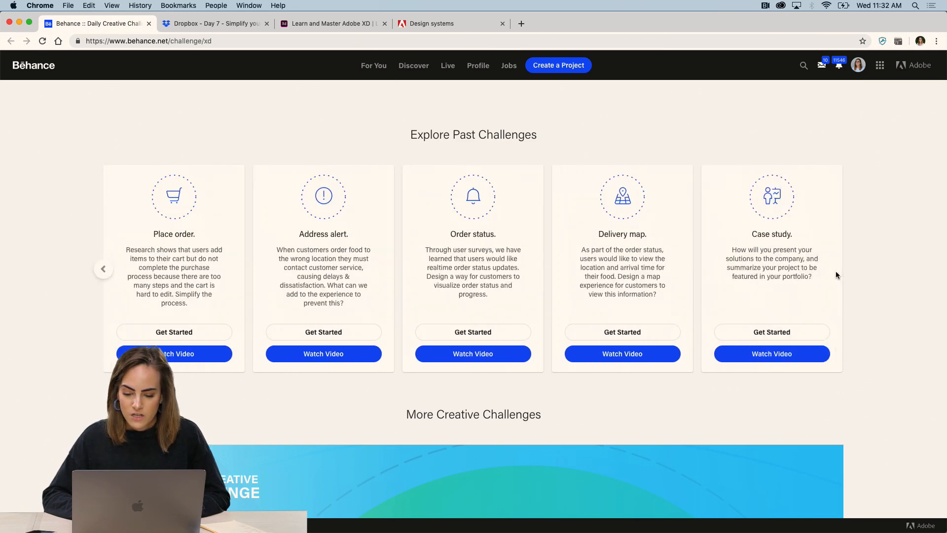
pyautogui.click(104, 269)
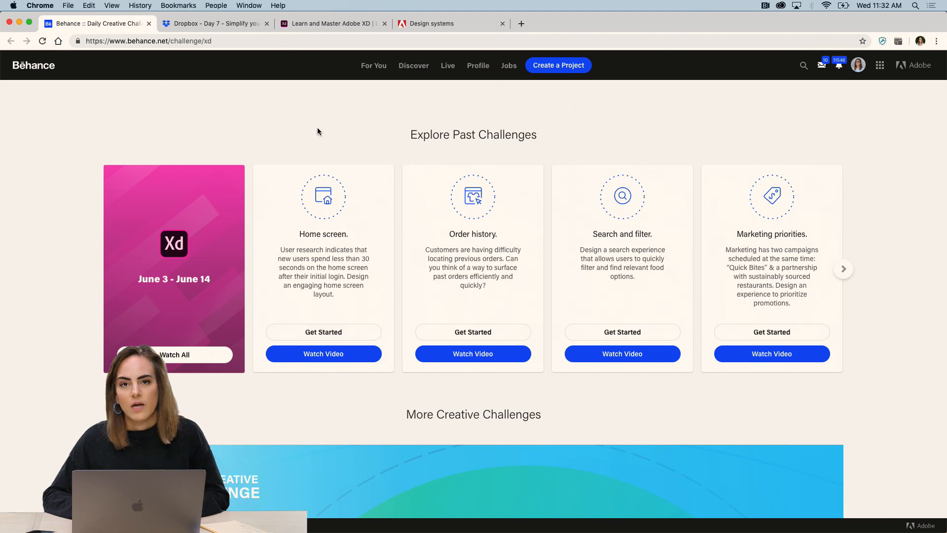
# Step: Open the starter file folder of the Design Systems challenge and download the Day 7 folder directly
pyautogui.scroll(15, 317, 127)
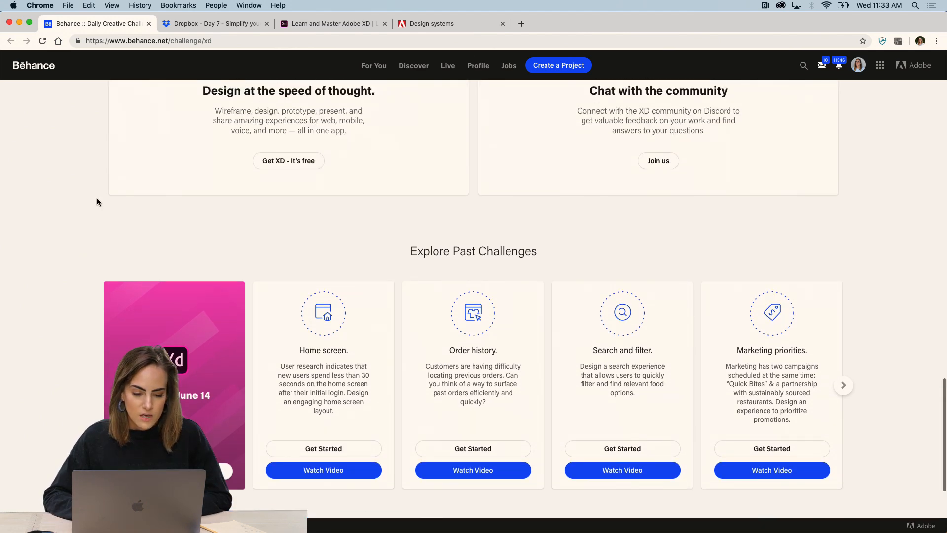
pyautogui.scroll(10, 97, 201)
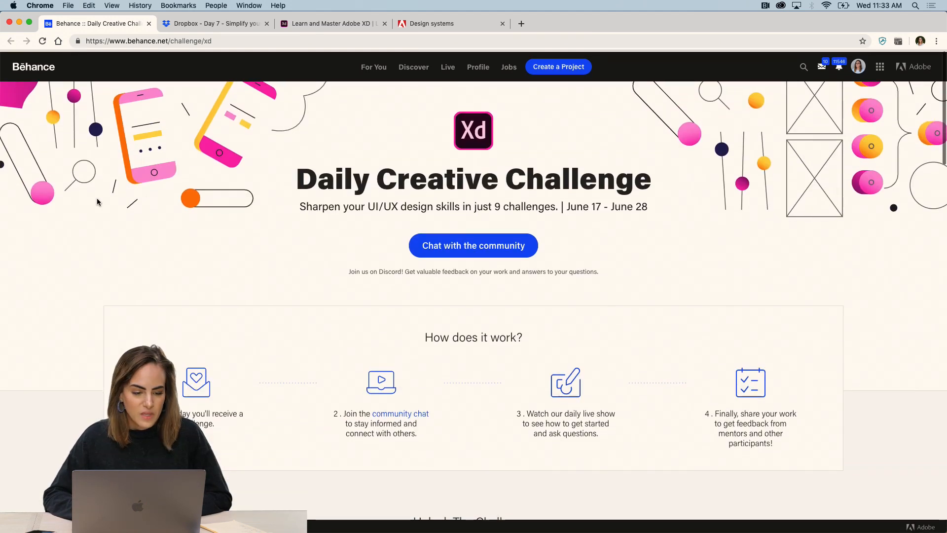
pyautogui.scroll(-6, 97, 201)
pyautogui.scroll(-6, 96, 198)
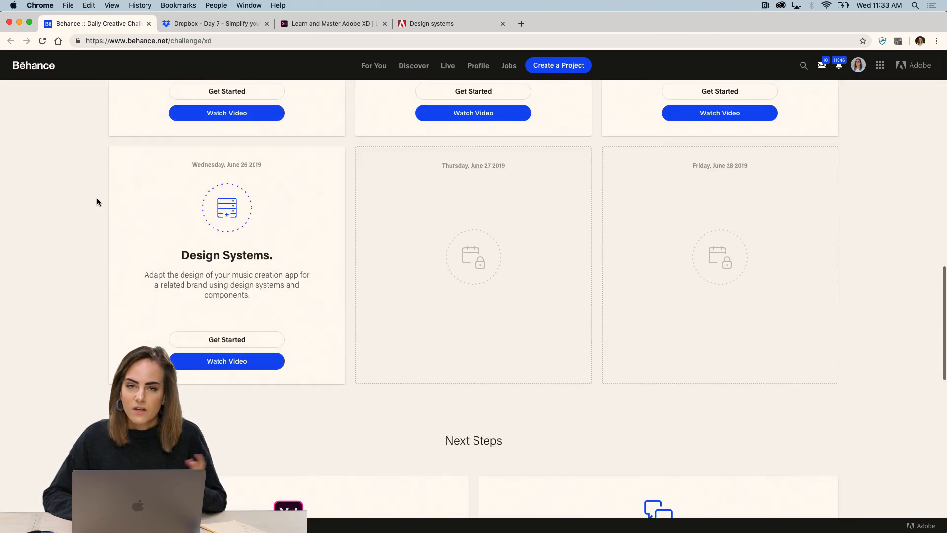
pyautogui.click(238, 341)
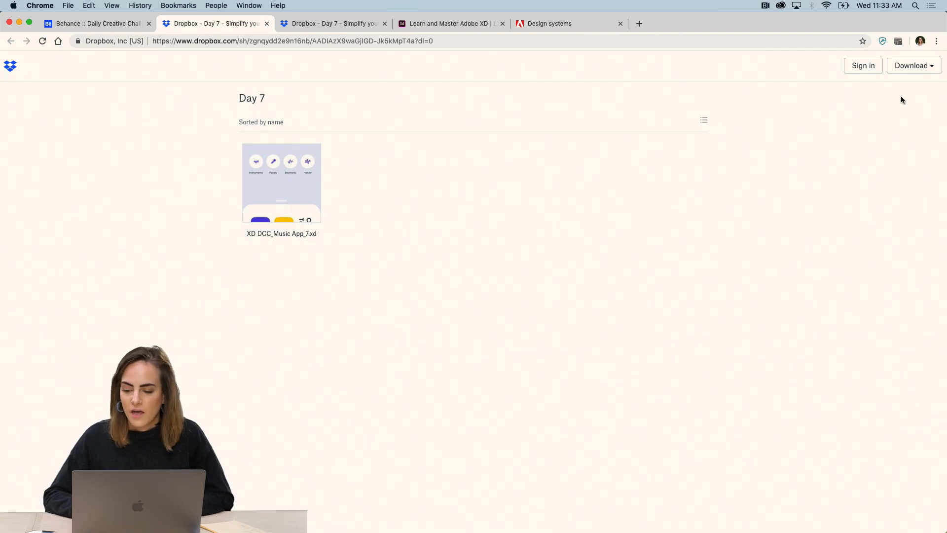
pyautogui.click(920, 72)
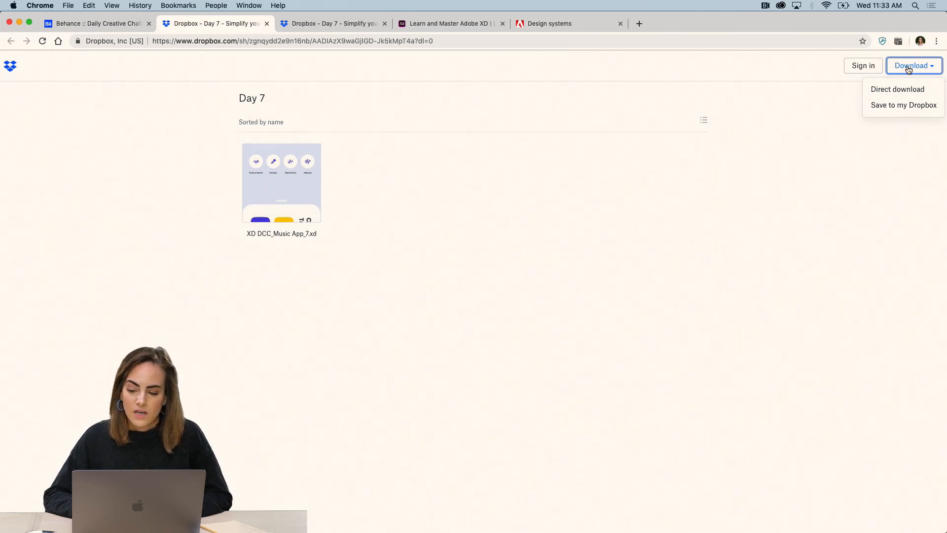
pyautogui.click(887, 92)
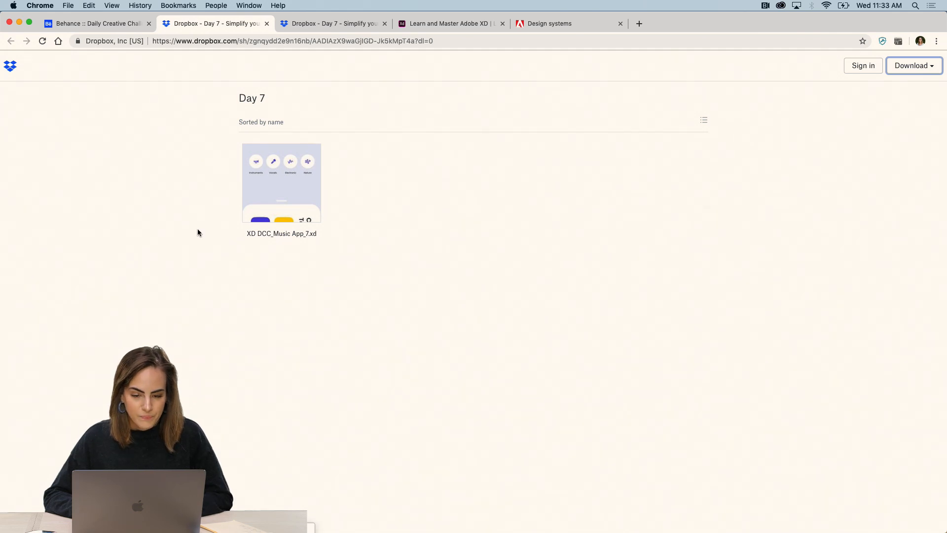
# Step: Return to the Behance challenge page, switch to Discord and enlarge its window to fill the screen
pyautogui.click(102, 27)
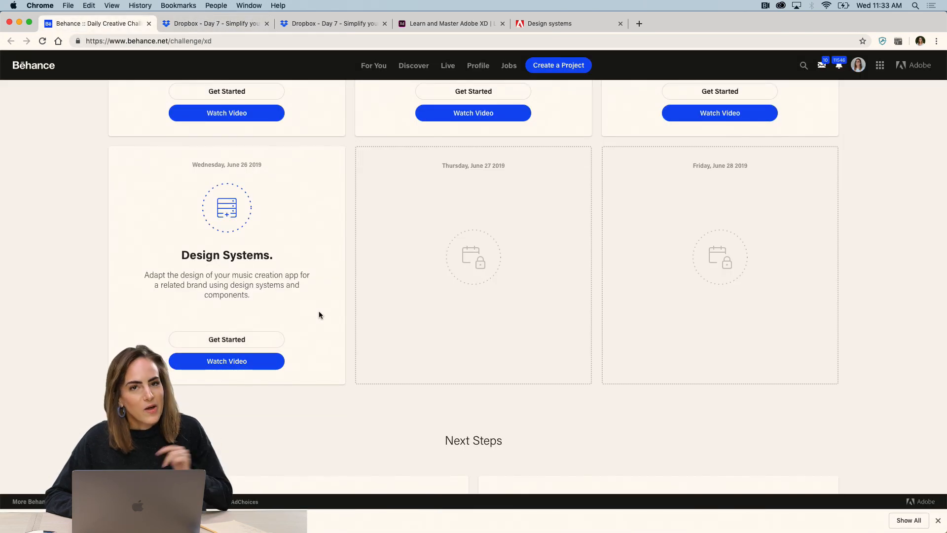
pyautogui.click(500, 519)
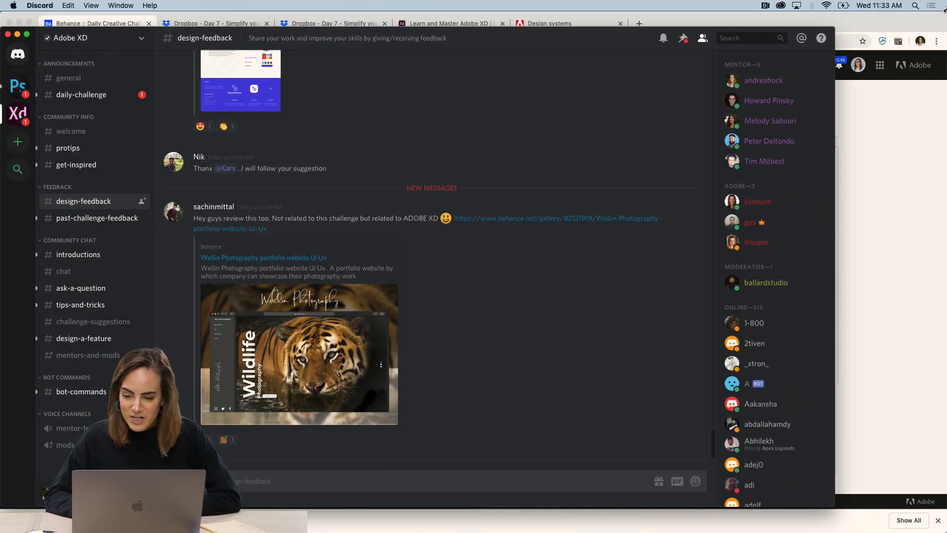
pyautogui.moveTo(825, 28); pyautogui.dragTo(944, 6)
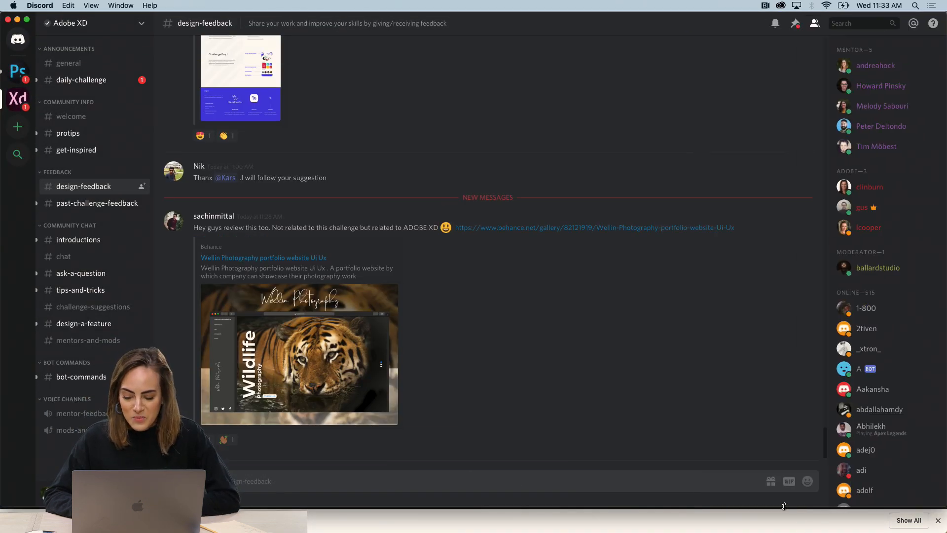
pyautogui.moveTo(784, 513); pyautogui.dragTo(783, 527)
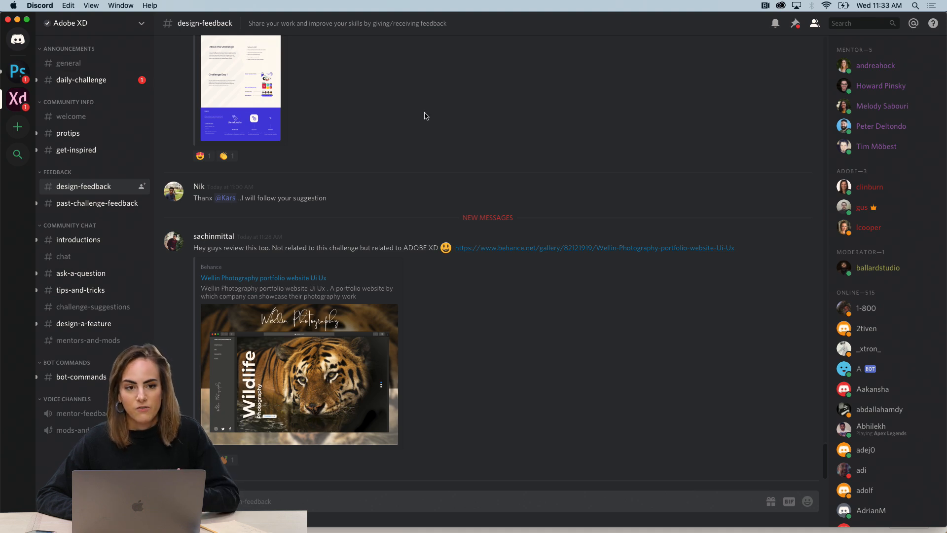
# Step: Read the daily-challenge announcement and the shared work and comments in the design-feedback channel
pyautogui.click(95, 80)
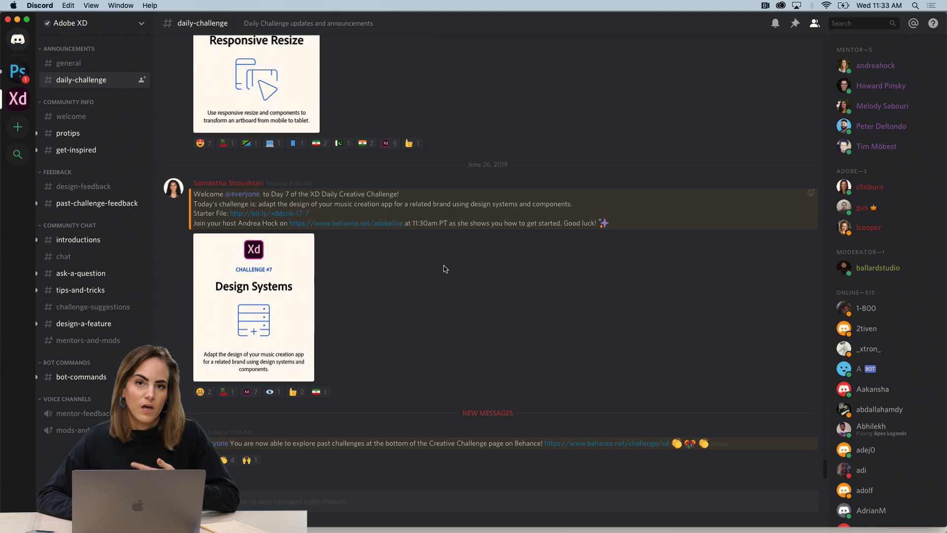
pyautogui.click(86, 192)
pyautogui.scroll(10, 495, 346)
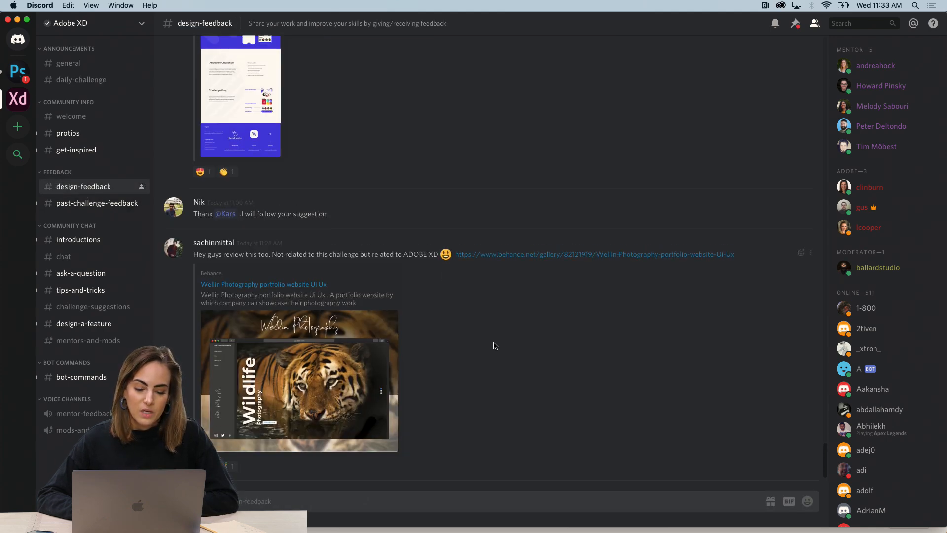
pyautogui.scroll(10, 495, 346)
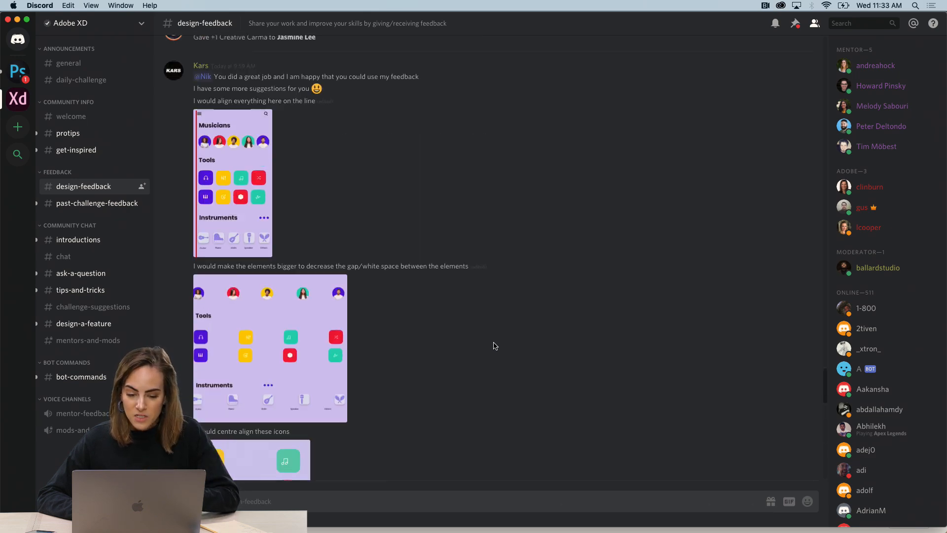
pyautogui.scroll(-15, 495, 346)
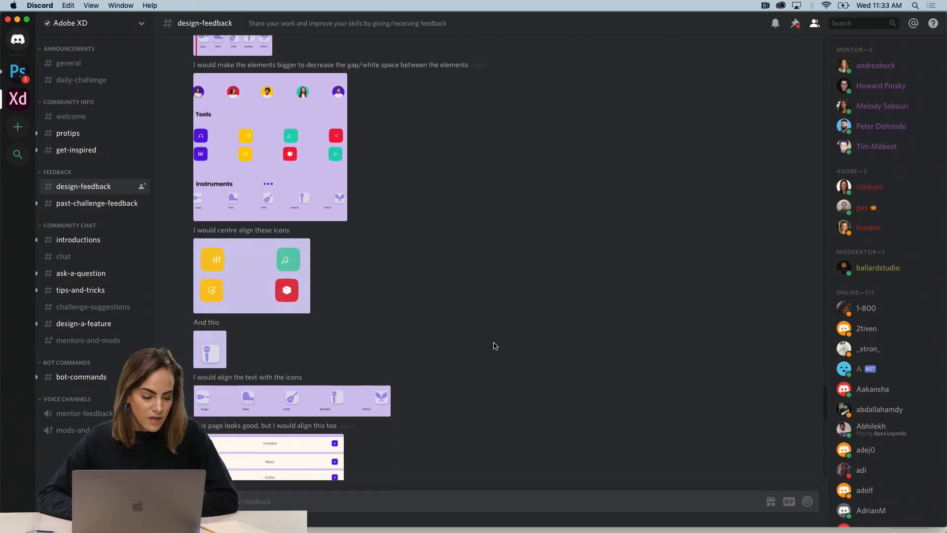
# Step: View the introductions and ask-a-question channels and close the Discord window to return to the Behance challenge page
pyautogui.click(78, 239)
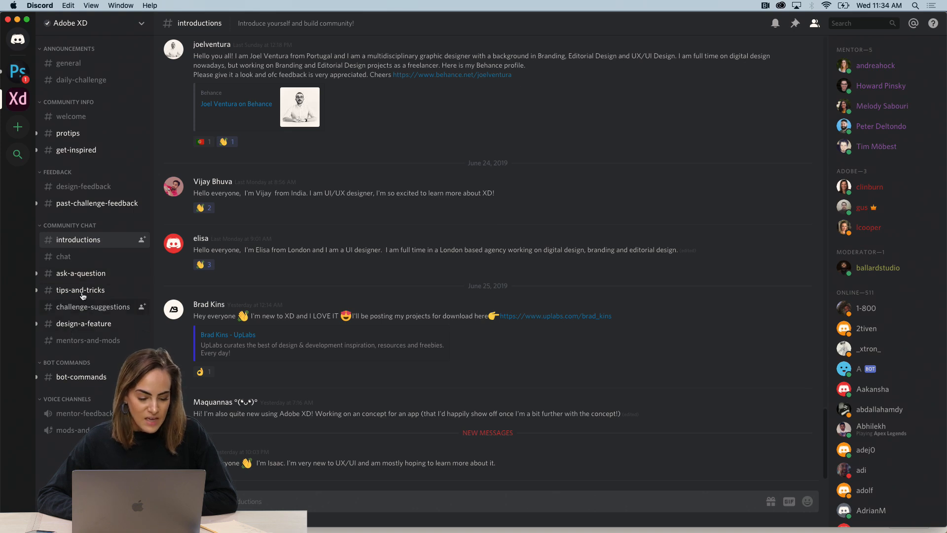
pyautogui.click(91, 276)
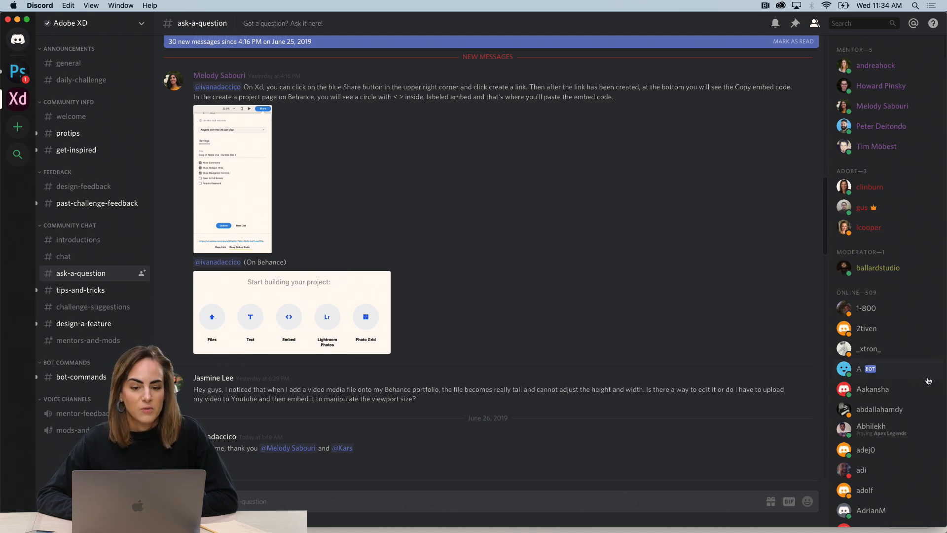
pyautogui.click(8, 19)
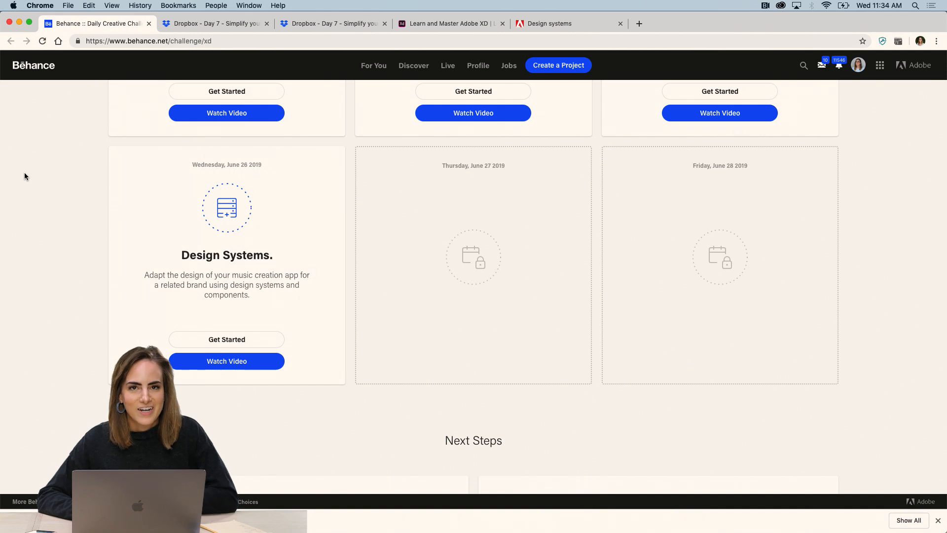
pyautogui.moveTo(463, 529)
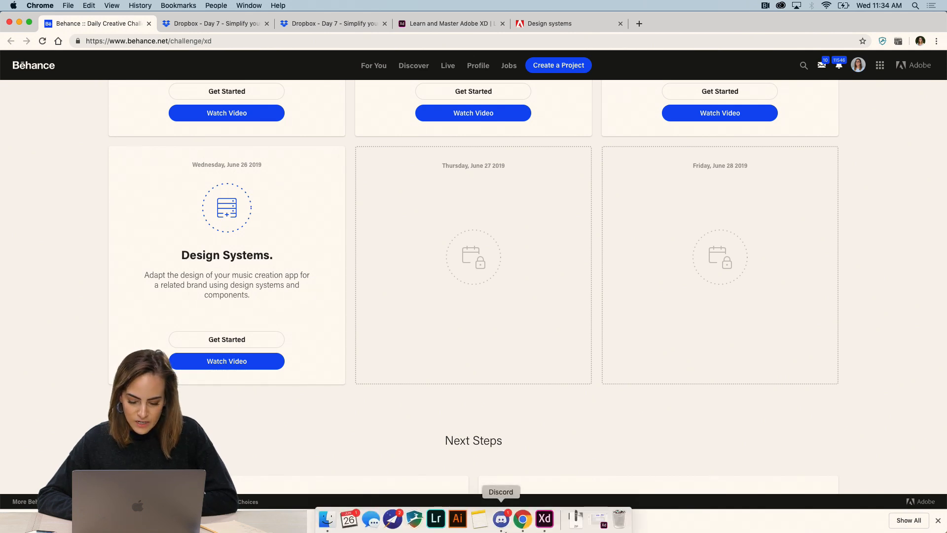
# Step: Dismiss the browser's downloads bar, switch to the Day 7 music app file in Adobe XD and enlarge its window to fill the screen
pyautogui.click(938, 520)
pyautogui.click(547, 528)
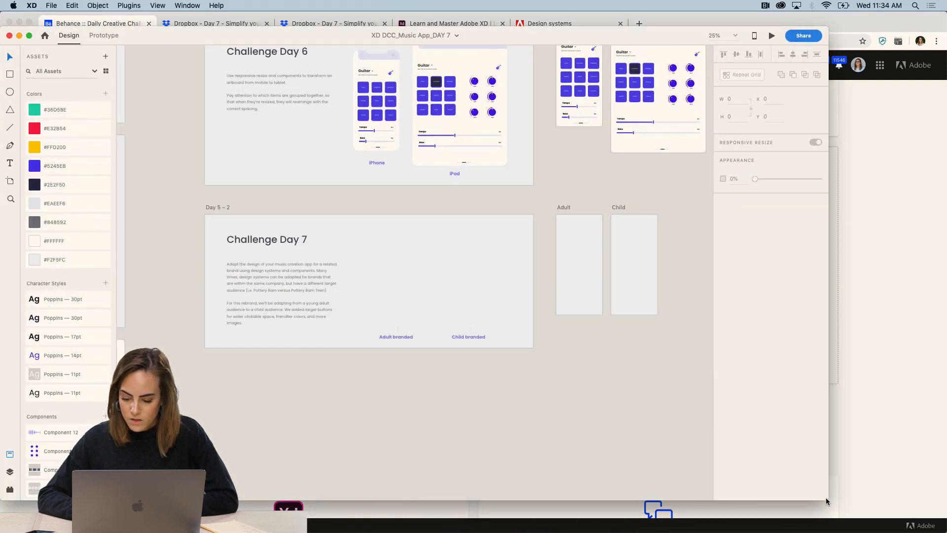
pyautogui.moveTo(828, 500); pyautogui.dragTo(946, 532)
pyautogui.moveTo(1, 29); pyautogui.dragTo(2, 13)
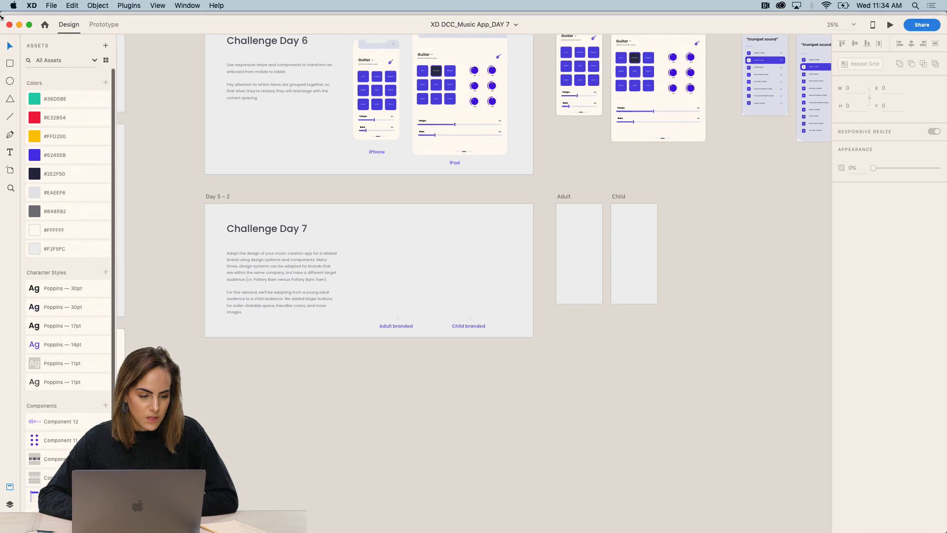
# Step: Read the Challenge Day 7 brief about adapting the music app from an adult to a child audience
pyautogui.scroll(5, 285, 357)
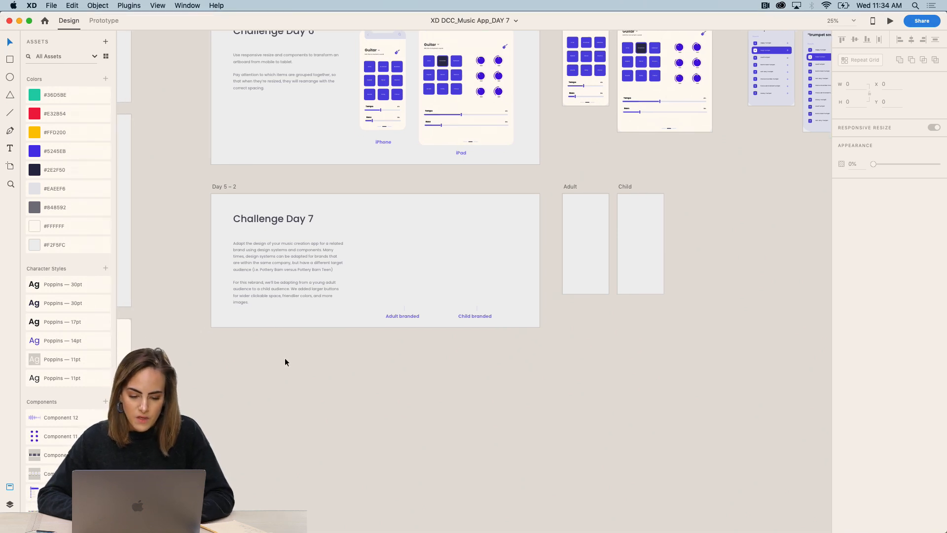
pyautogui.scroll(5, 285, 357)
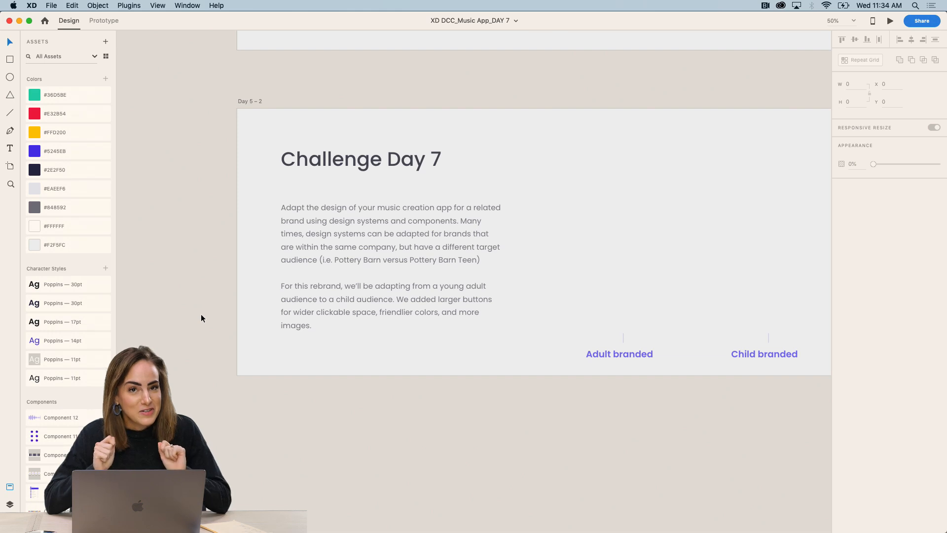
pyautogui.hscroll(1, 201, 315)
pyautogui.hscroll(5, 201, 315)
pyautogui.scroll(-2, 201, 316)
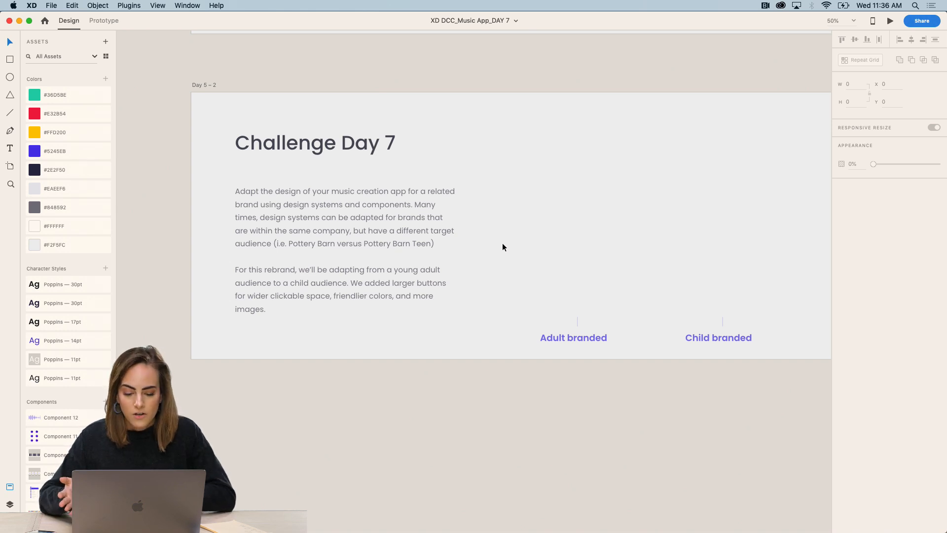
# Step: Look over the finished Day 5 and Day 6 app screens and return to the Challenge Day 7 brief
pyautogui.scroll(10, 503, 246)
pyautogui.hscroll(8, 502, 247)
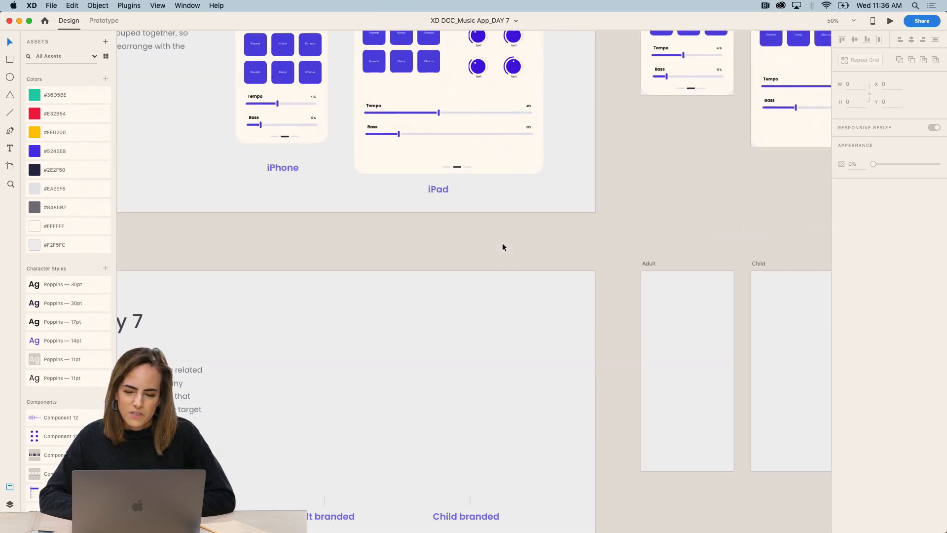
pyautogui.hscroll(5, 502, 247)
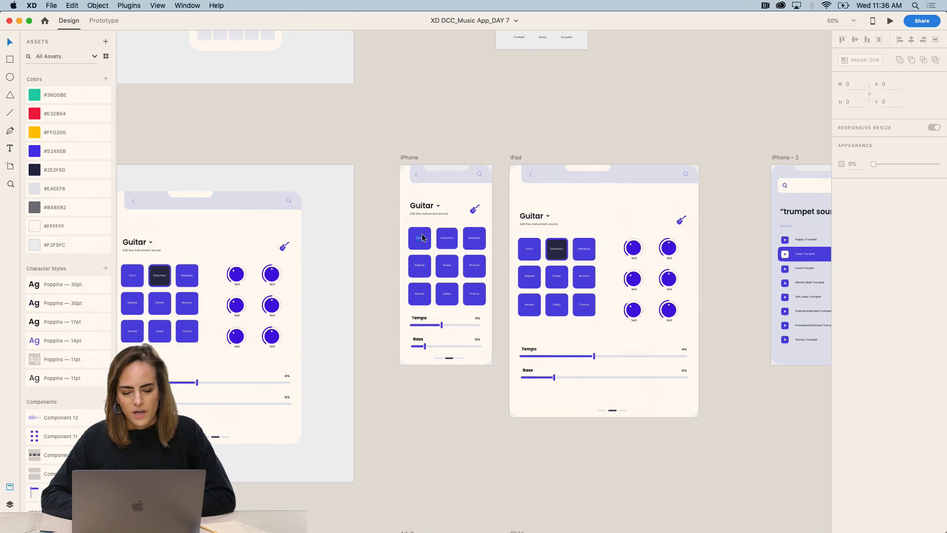
pyautogui.scroll(5, 483, 217)
pyautogui.scroll(2, 417, 198)
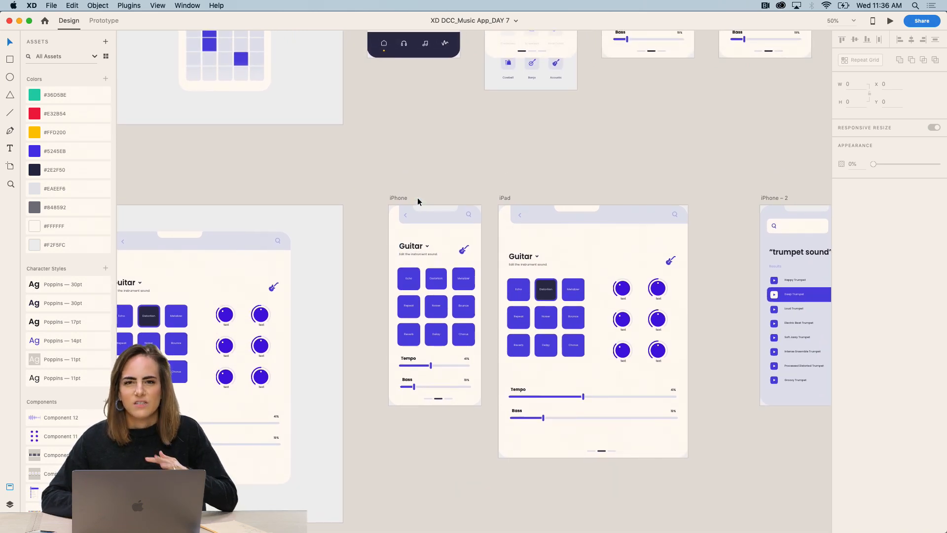
pyautogui.scroll(12, 417, 201)
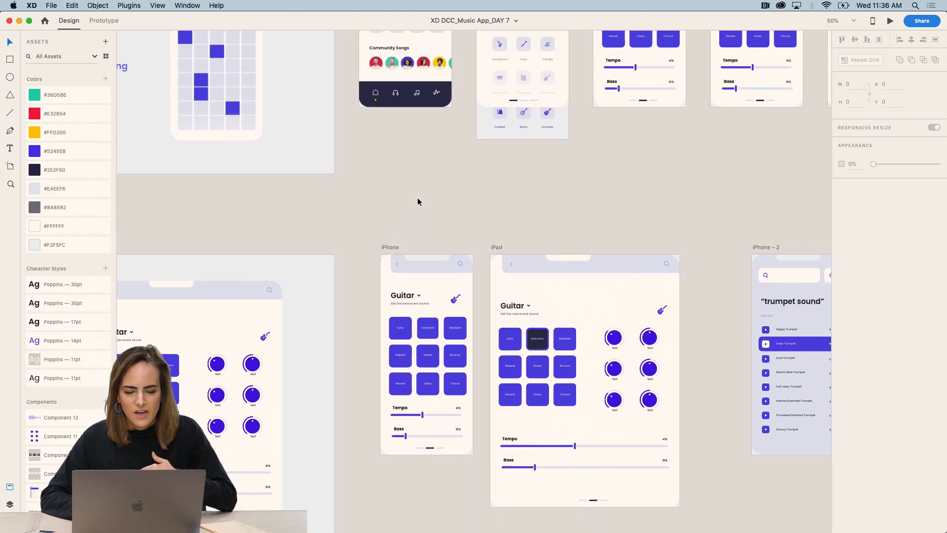
pyautogui.scroll(4, 357, 163)
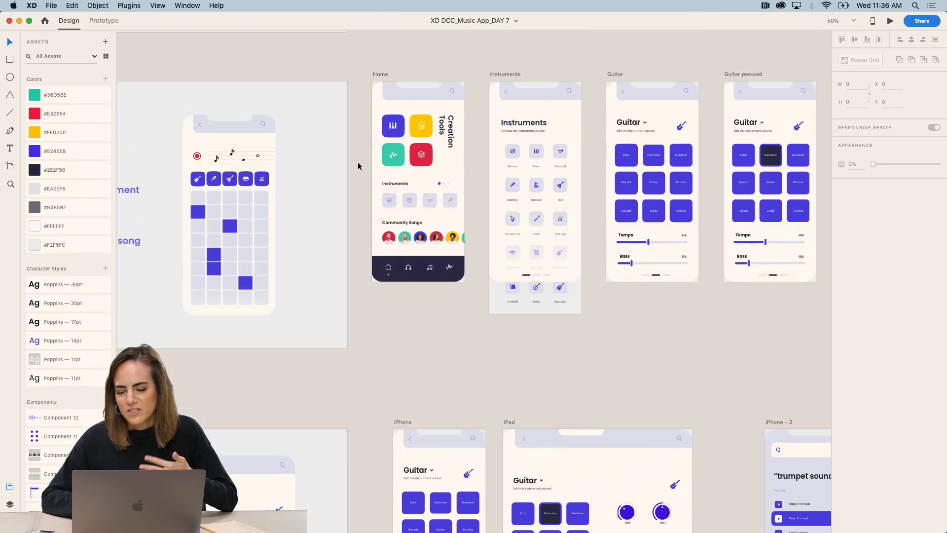
pyautogui.hscroll(-20, 357, 163)
pyautogui.scroll(-20, 357, 163)
pyautogui.scroll(-20, 358, 166)
pyautogui.hscroll(-5, 358, 166)
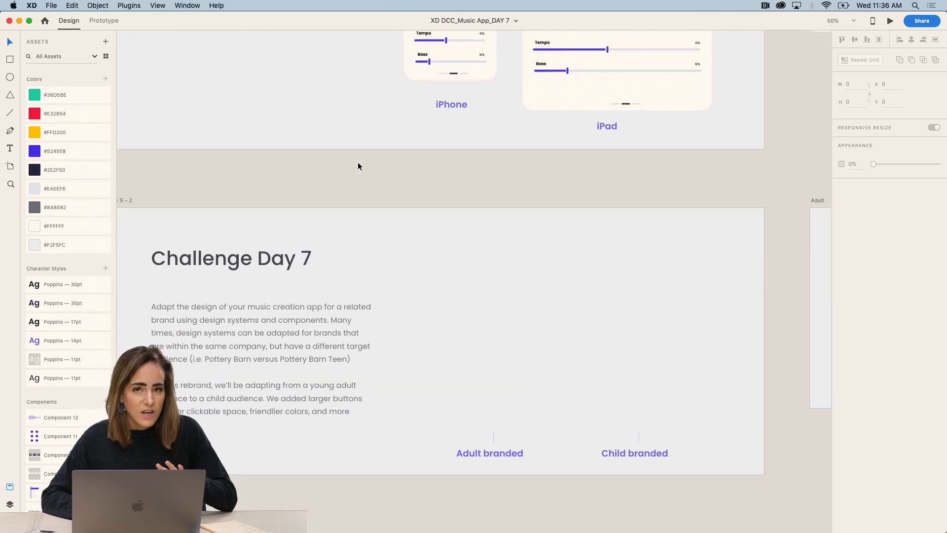
pyautogui.scroll(-7, 358, 166)
pyautogui.hscroll(-4, 358, 166)
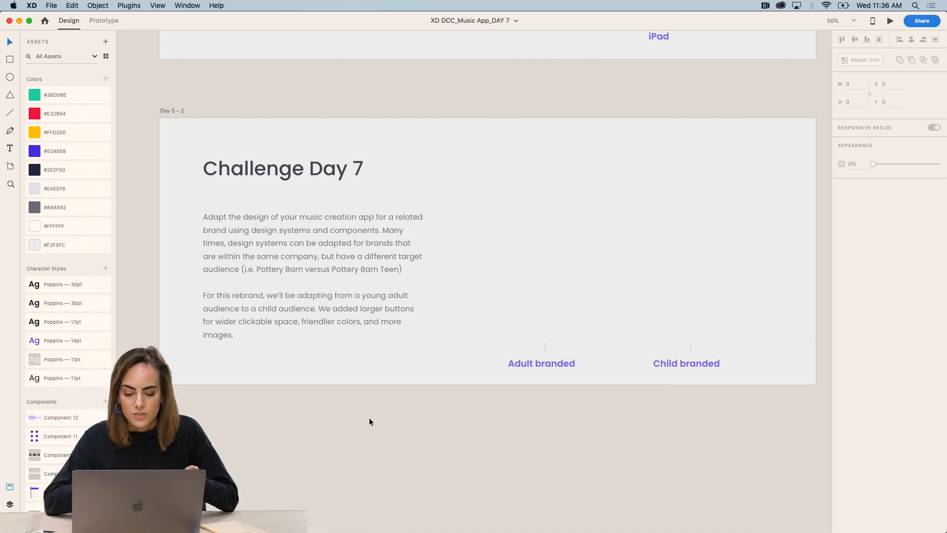
# Step: View the empty Adult and Child artboards and the iPhone and iPad Guitar screens above them
pyautogui.hscroll(5, 369, 418)
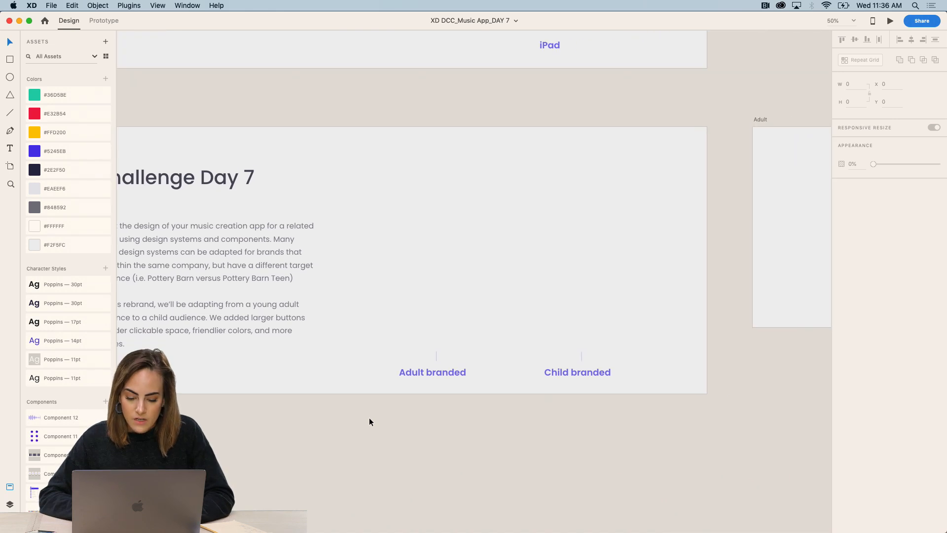
pyautogui.hscroll(8, 556, 362)
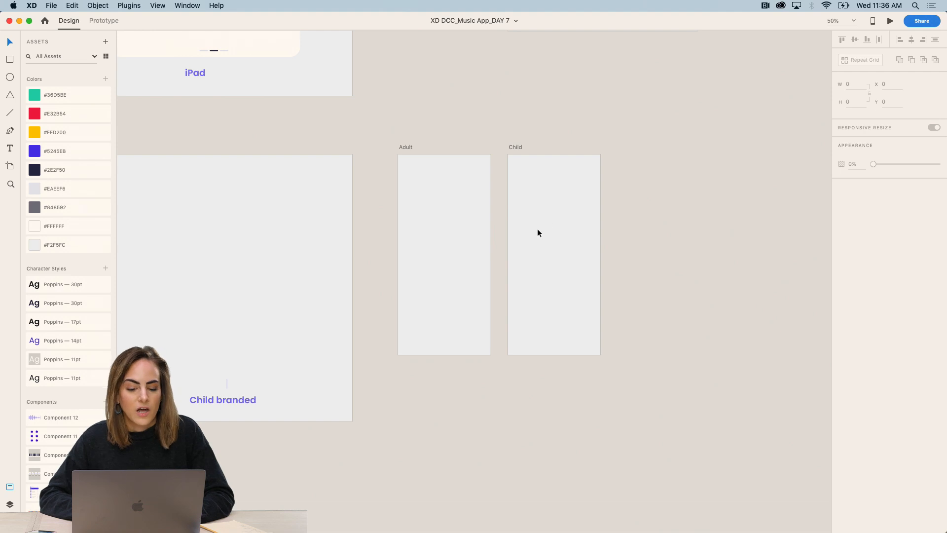
pyautogui.scroll(6, 603, 207)
pyautogui.hscroll(3, 602, 206)
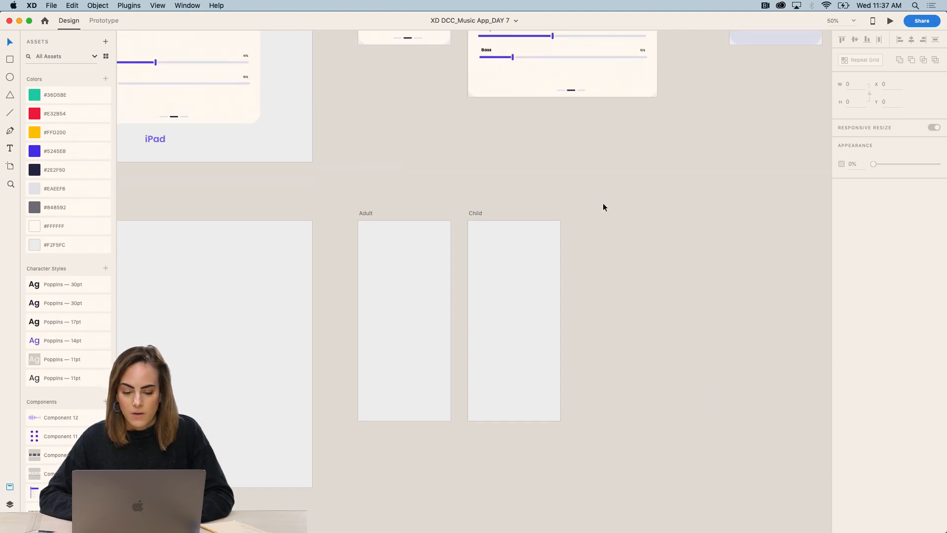
pyautogui.press('super+plus')
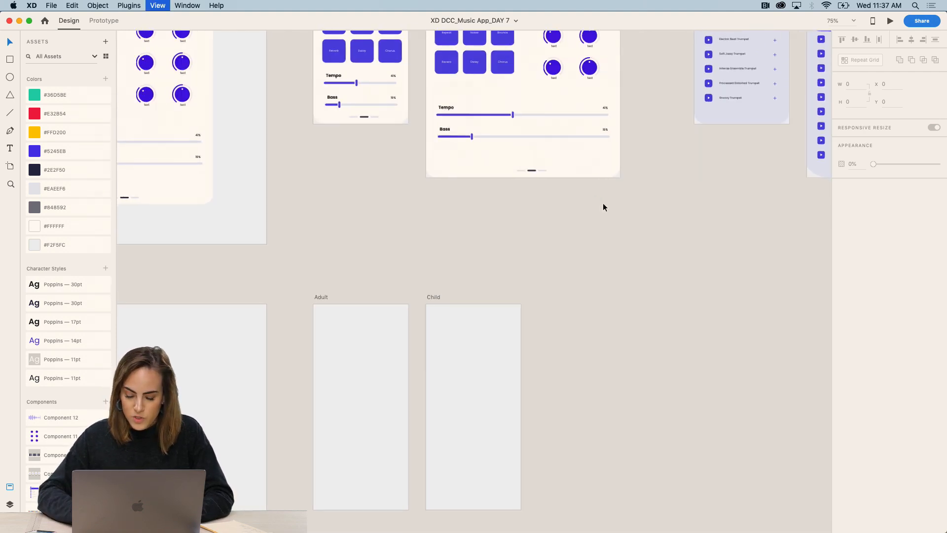
pyautogui.scroll(10, 603, 206)
pyautogui.hscroll(-3, 602, 206)
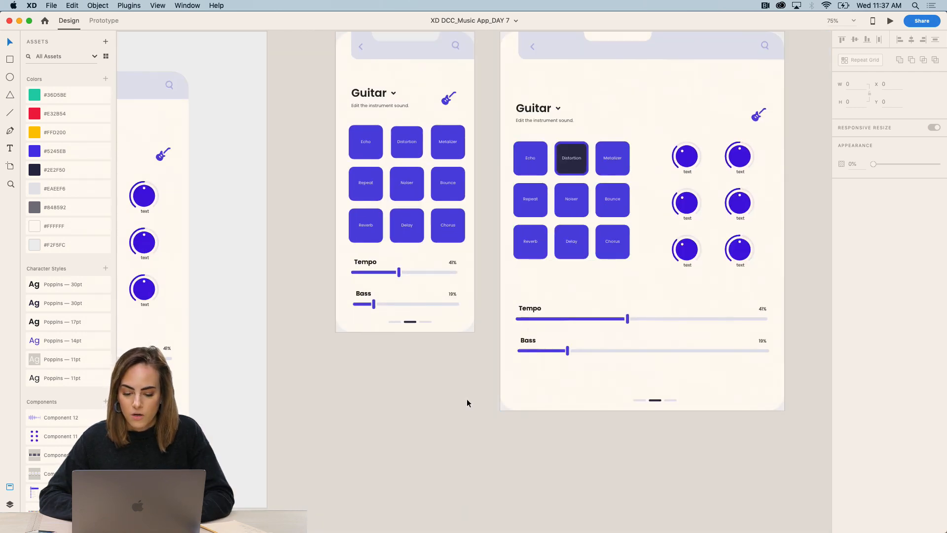
pyautogui.scroll(3, 466, 398)
# Step: Survey the whole document, from the typography, color, iconography and button sheets to the daily challenge artboards
pyautogui.press('super+minus')
pyautogui.press('super+minus')
pyautogui.press('super+minus')
pyautogui.press('super+minus')
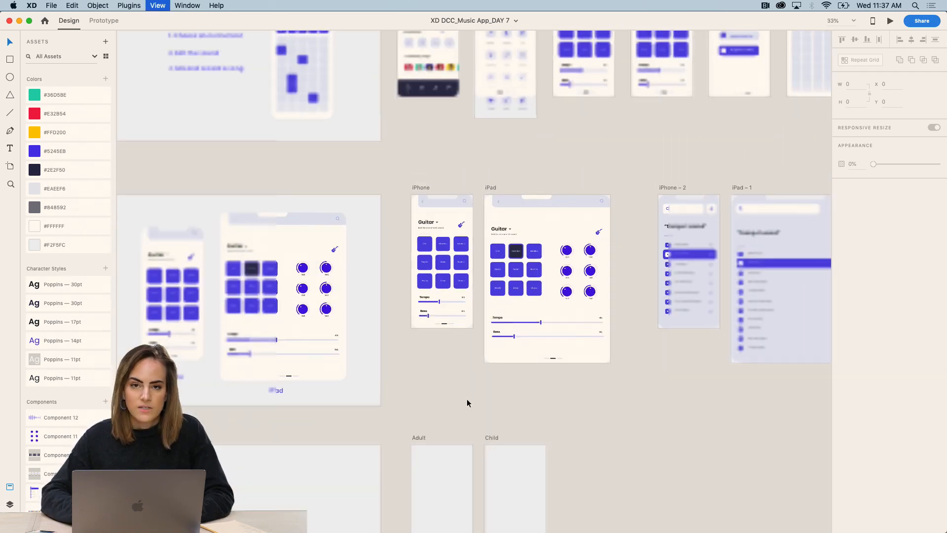
pyautogui.scroll(8, 467, 399)
pyautogui.hscroll(-5, 467, 399)
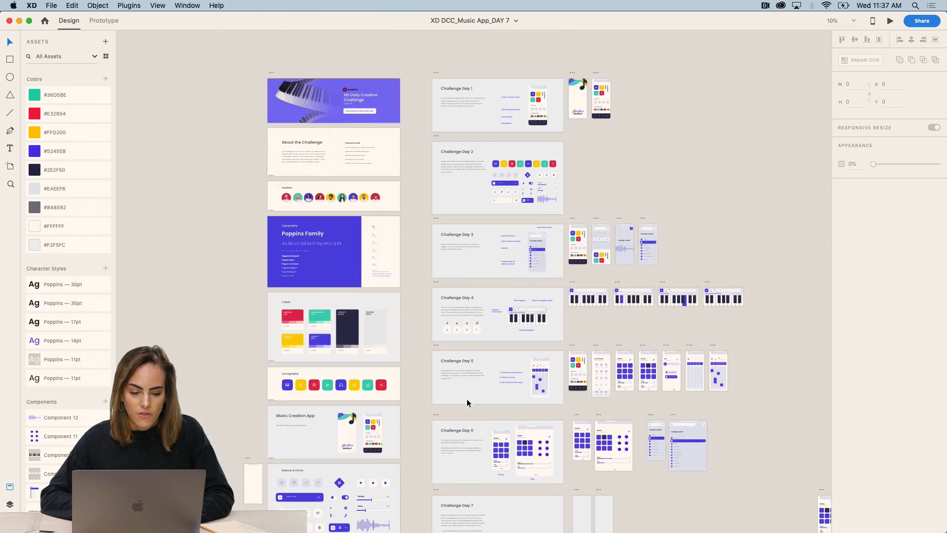
pyautogui.scroll(-10, 378, 108)
pyautogui.hscroll(-2, 378, 108)
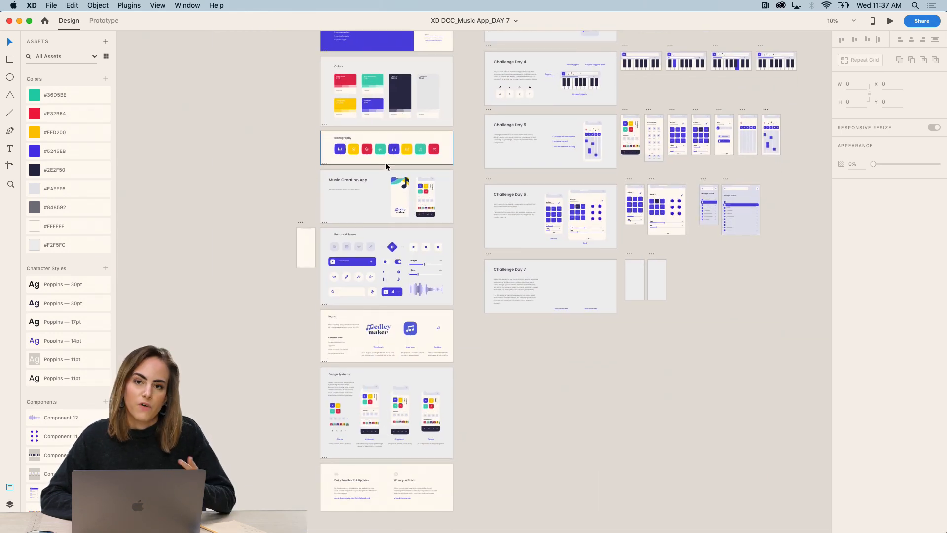
pyautogui.scroll(2, 386, 164)
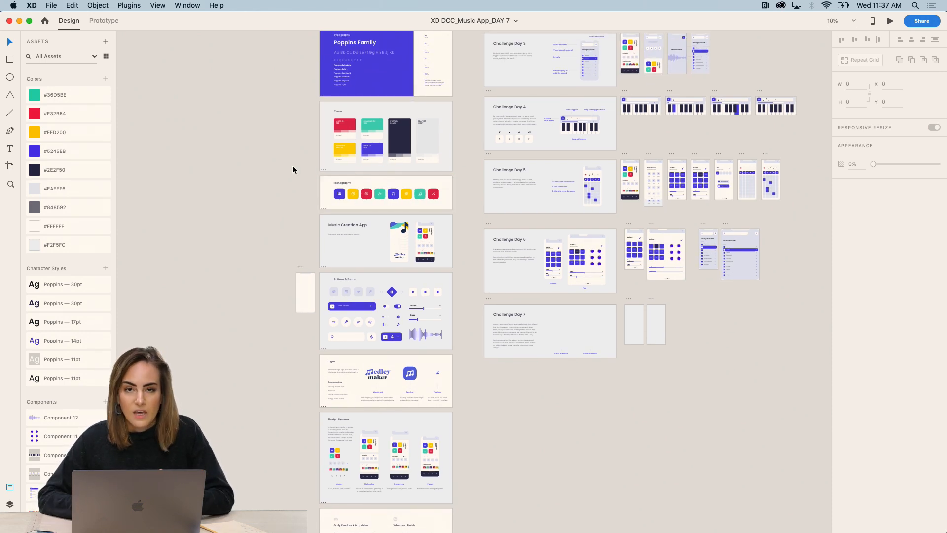
pyautogui.scroll(4, 424, 201)
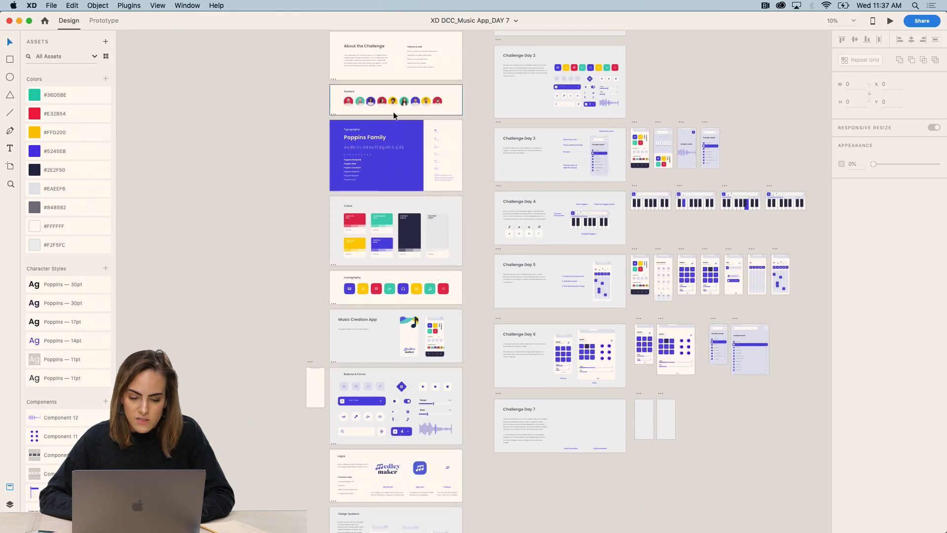
pyautogui.scroll(-4, 432, 103)
pyautogui.scroll(-1, 432, 105)
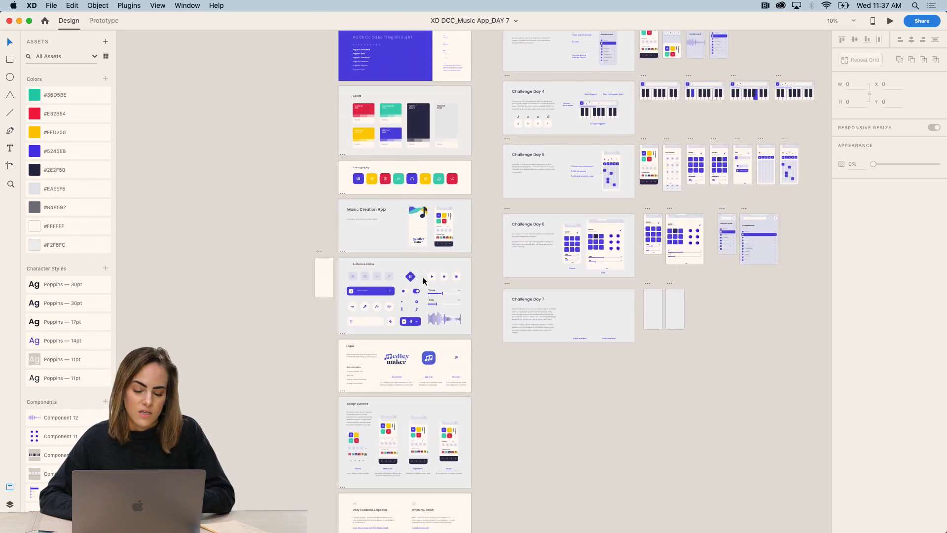
# Step: Examine the Design Systems artboard with its atoms, molecules, organisms and pages, and the Challenge Day 2 to Day 7 boards
pyautogui.scroll(5, 422, 276)
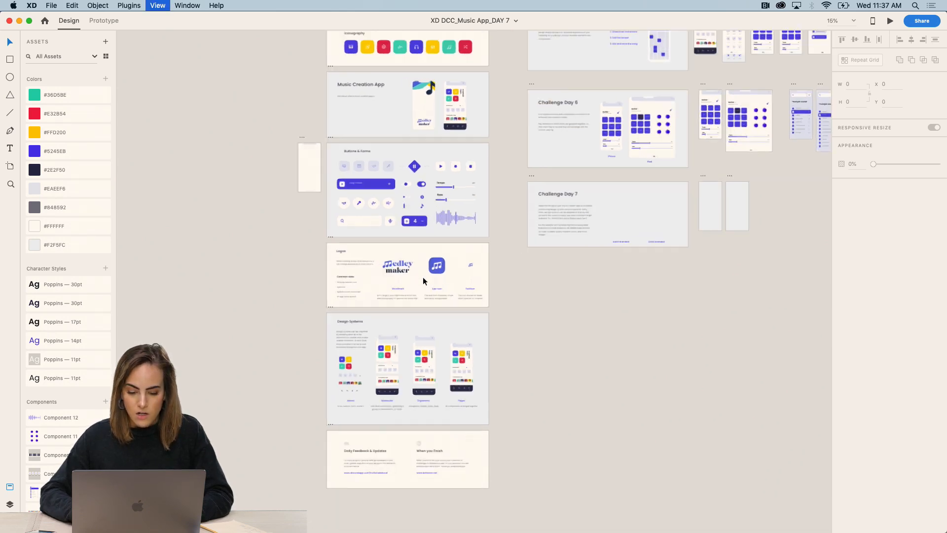
pyautogui.scroll(-5, 423, 281)
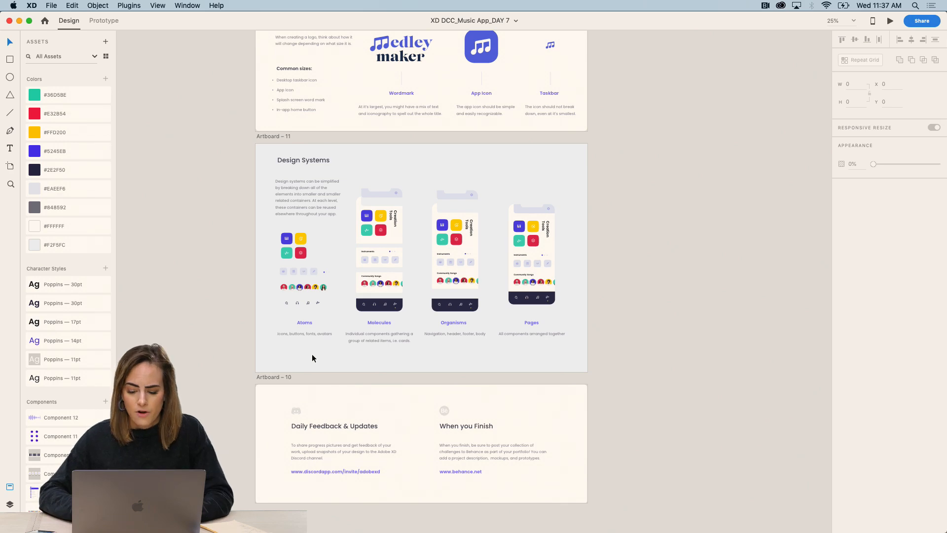
pyautogui.press('super+minus')
pyautogui.scroll(7, 312, 353)
pyautogui.hscroll(4, 311, 353)
pyautogui.scroll(5, 312, 354)
pyautogui.hscroll(2, 312, 354)
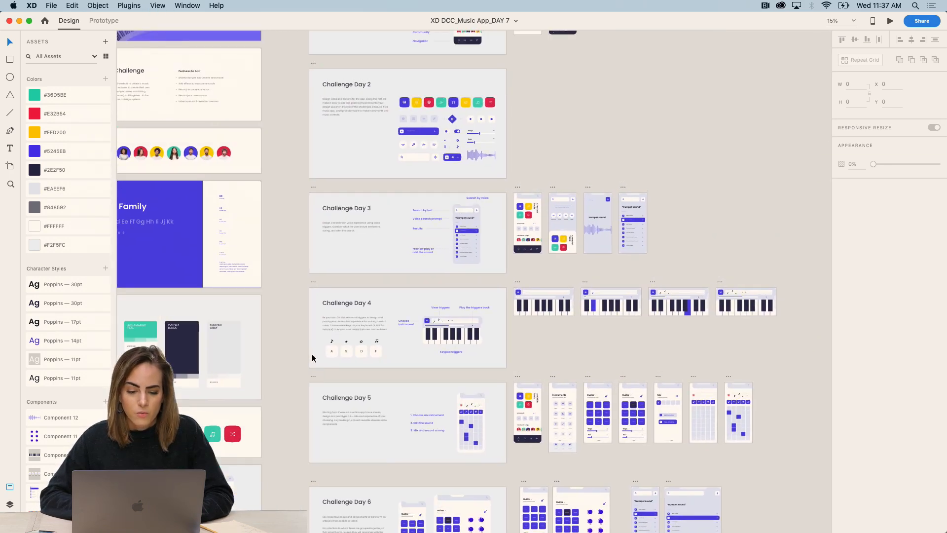
pyautogui.scroll(1, 375, 259)
pyautogui.scroll(-2, 375, 366)
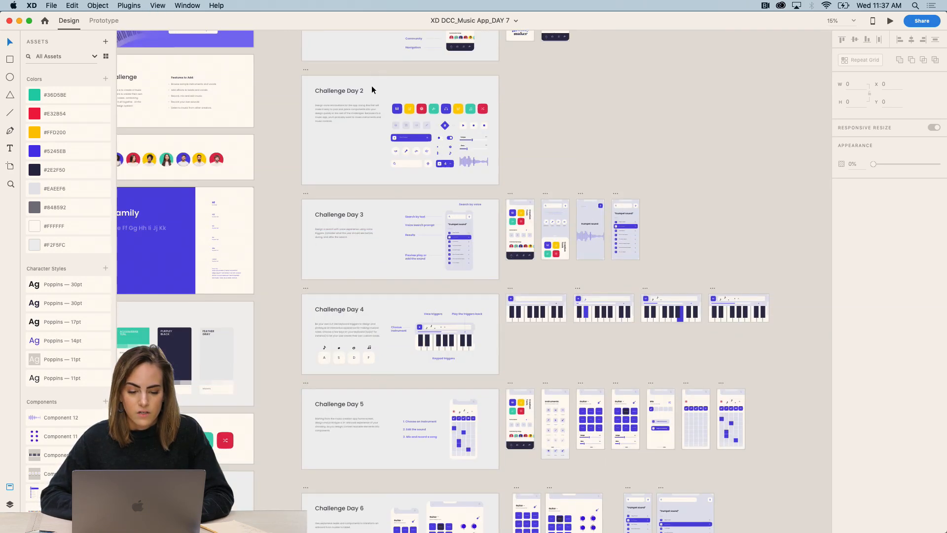
pyautogui.scroll(-7, 375, 59)
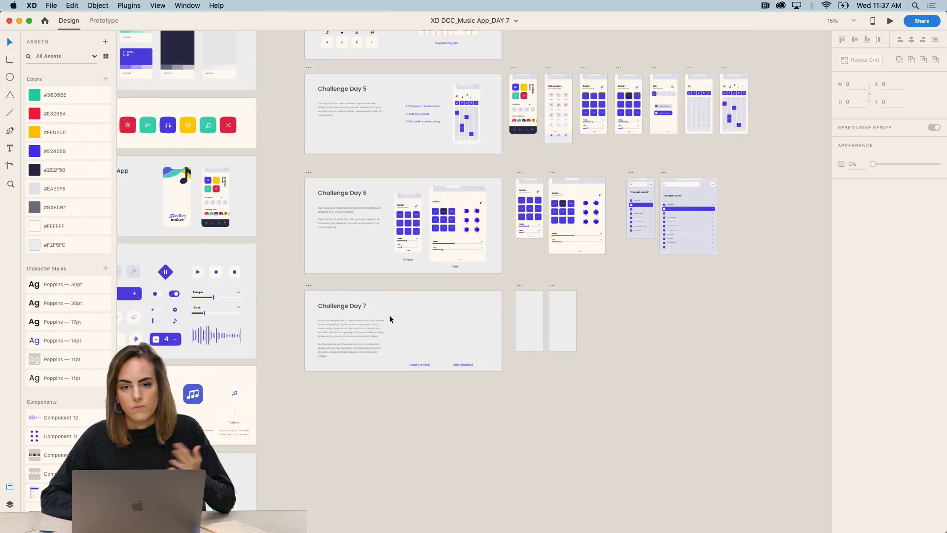
# Step: Copy all elements of the Day 6 iPhone Guitar screen into the empty Adult artboard of Challenge Day 7
pyautogui.press('super+equal')
pyautogui.press('super+equal')
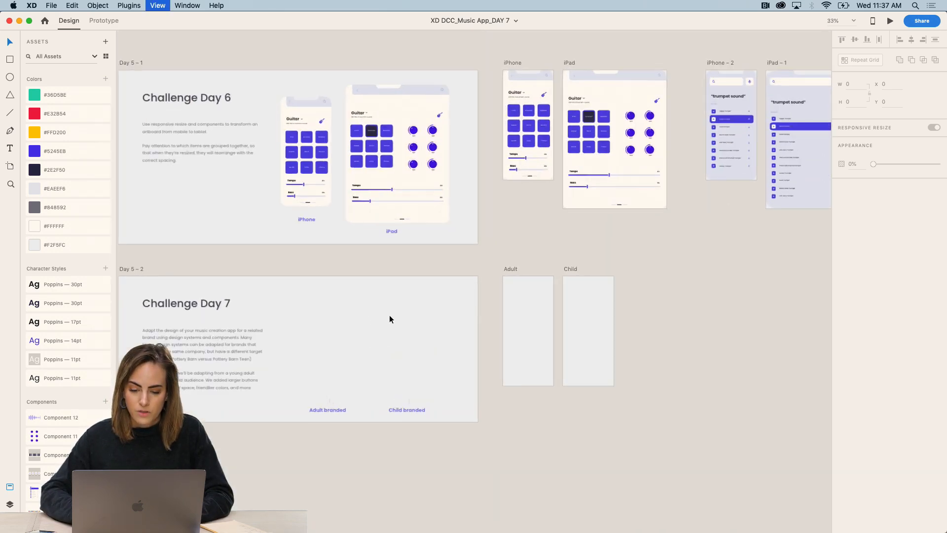
pyautogui.press('super+equal')
pyautogui.scroll(4, 389, 314)
pyautogui.hscroll(3, 389, 315)
pyautogui.scroll(-1, 395, 328)
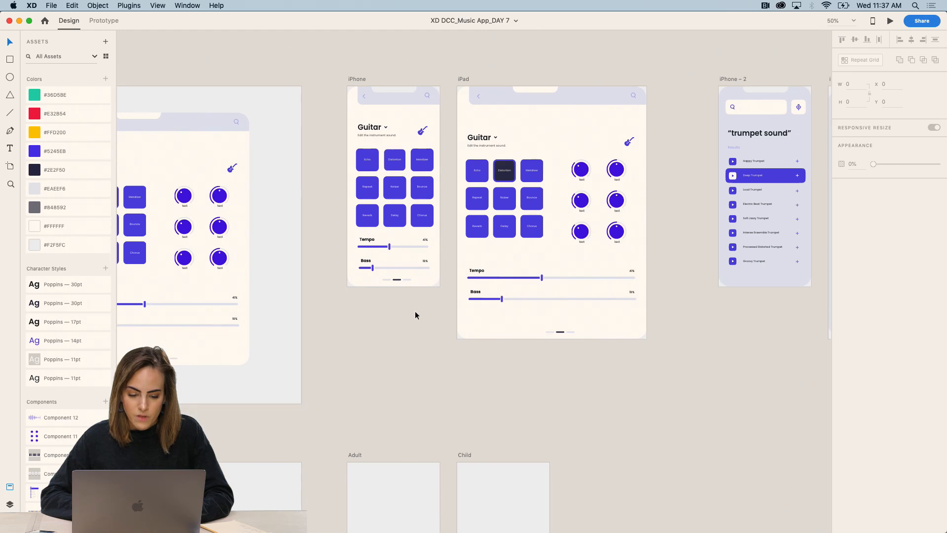
pyautogui.moveTo(443, 299); pyautogui.dragTo(337, 95)
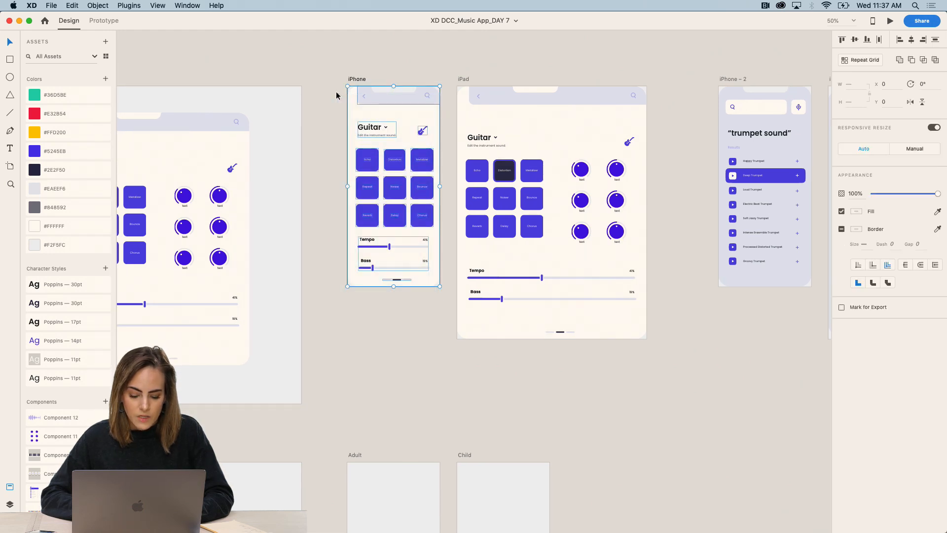
pyautogui.press('super+c')
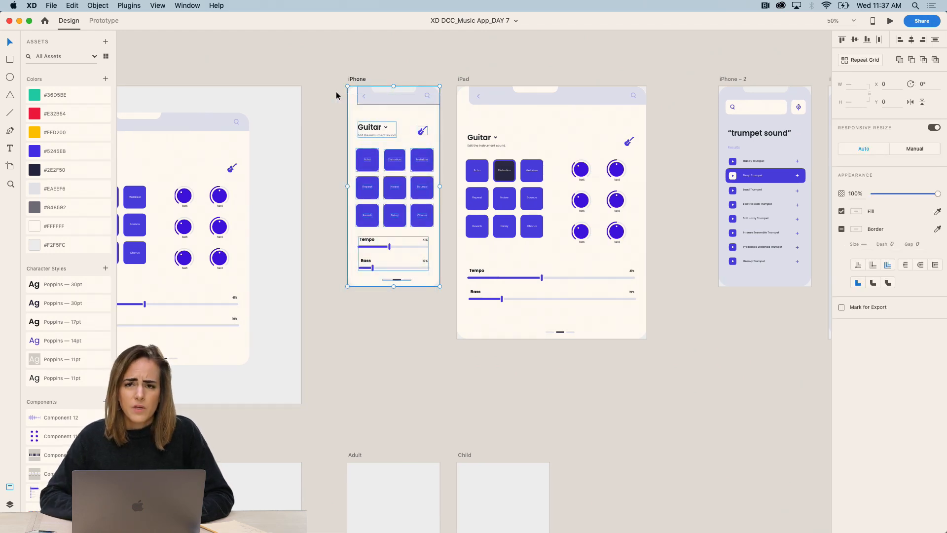
pyautogui.scroll(-5, 336, 95)
pyautogui.press('super+equal')
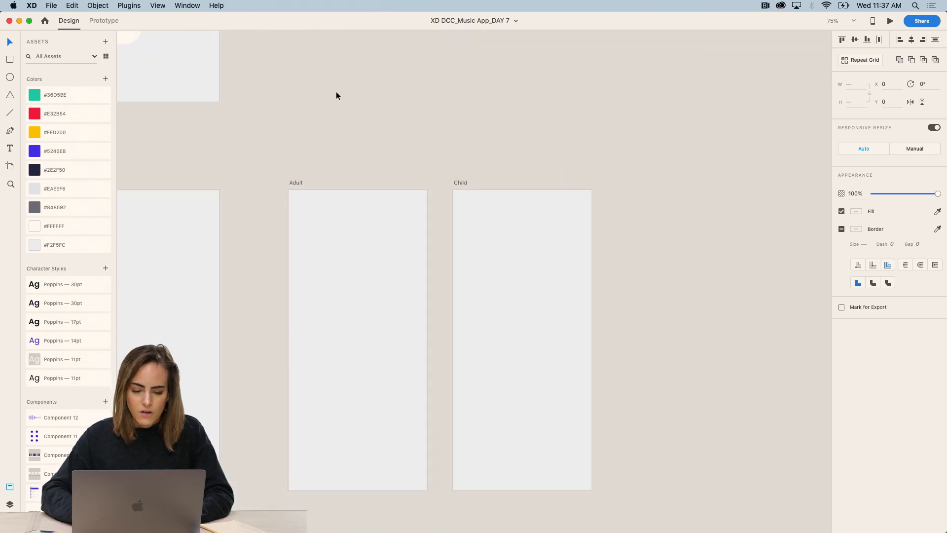
pyautogui.scroll(-5, 335, 92)
pyautogui.hscroll(-1, 336, 92)
pyautogui.click(370, 145)
pyautogui.press('super+v')
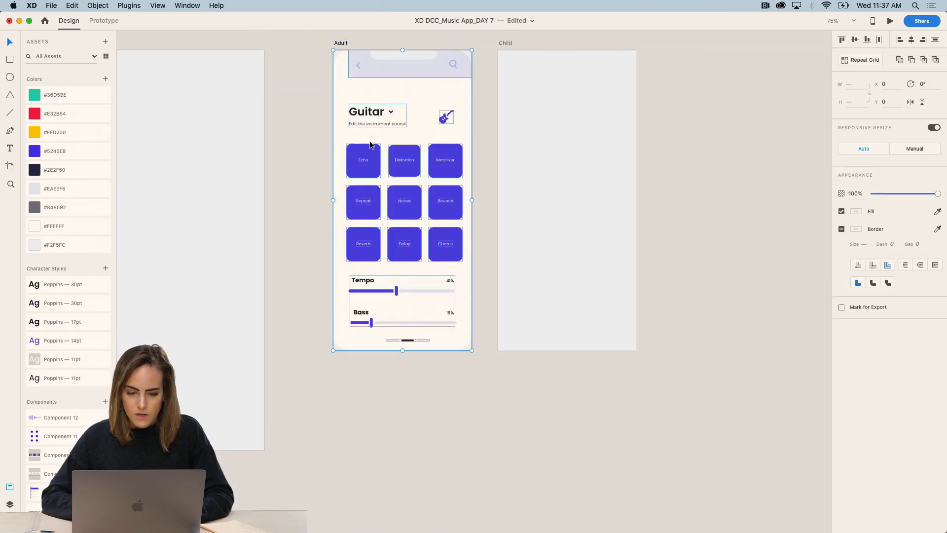
pyautogui.click(303, 156)
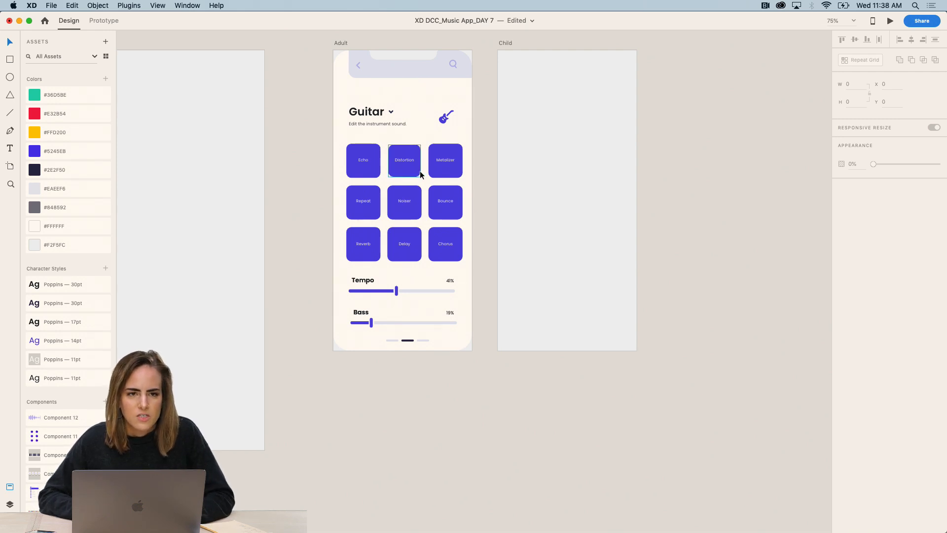
# Step: Copy all elements of the Adult artboard's Guitar screen into the empty Child artboard
pyautogui.hscroll(5, 651, 154)
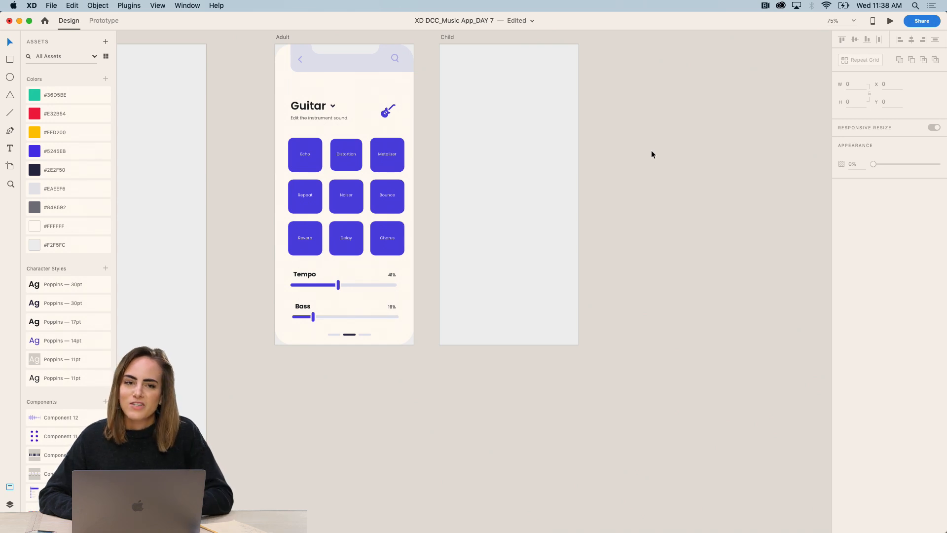
pyautogui.press('super+minus')
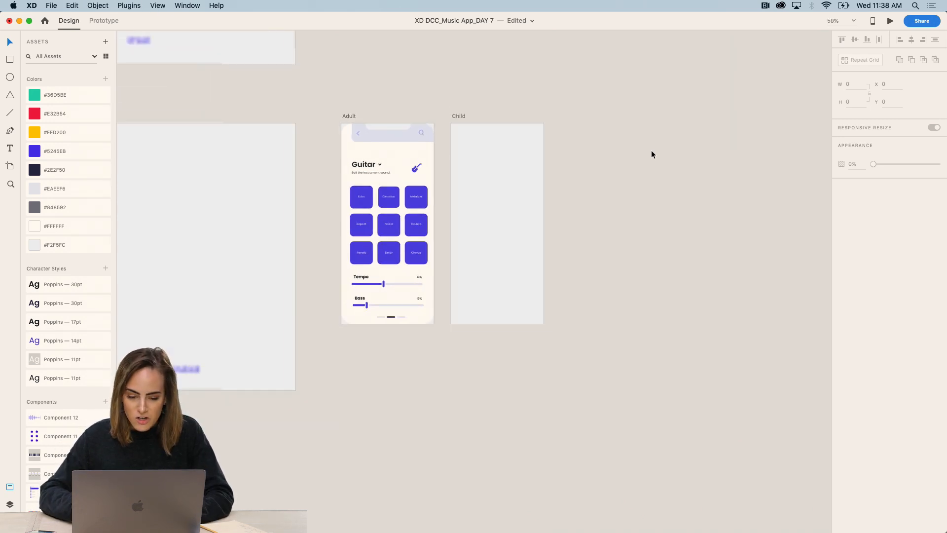
pyautogui.moveTo(445, 350); pyautogui.dragTo(331, 131)
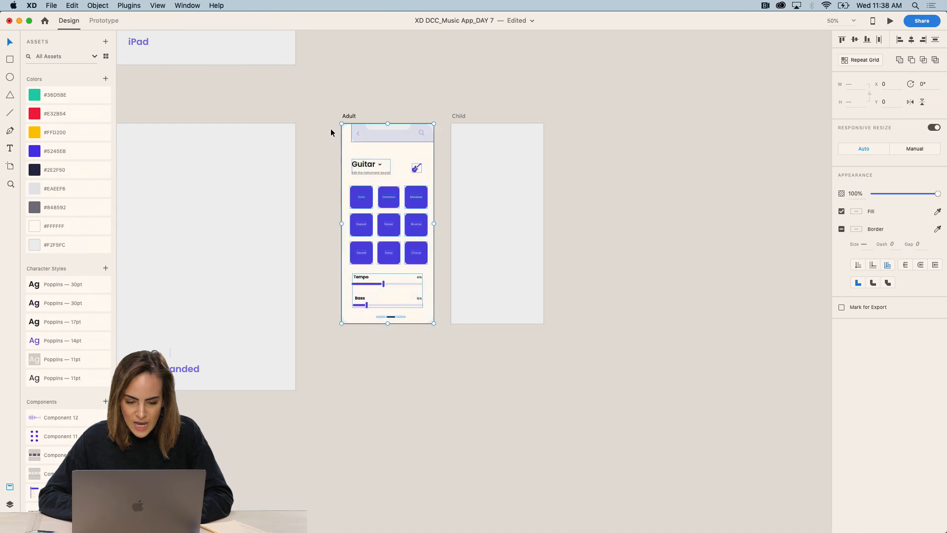
pyautogui.click(479, 180)
pyautogui.hscroll(3, 479, 180)
pyautogui.press('super+v')
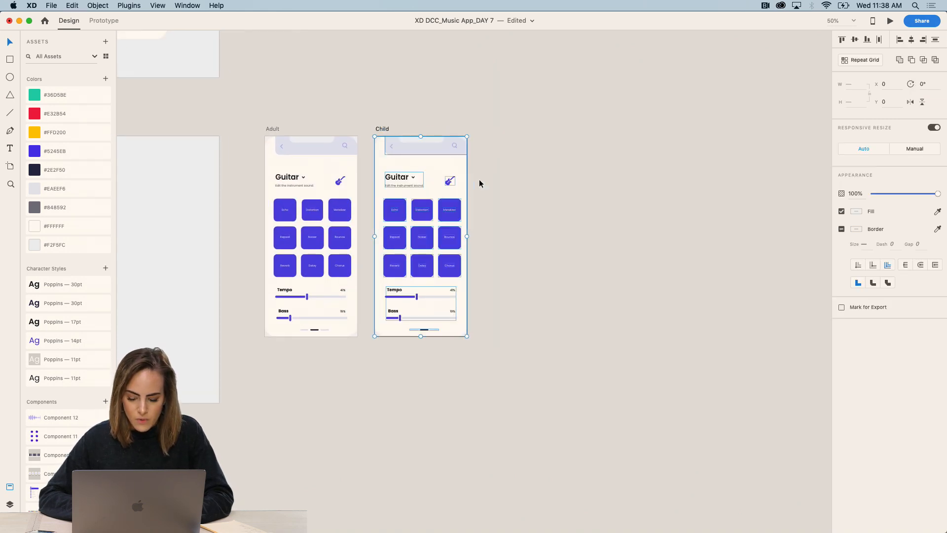
pyautogui.press('super+equal')
pyautogui.click(549, 208)
pyautogui.press('super+equal')
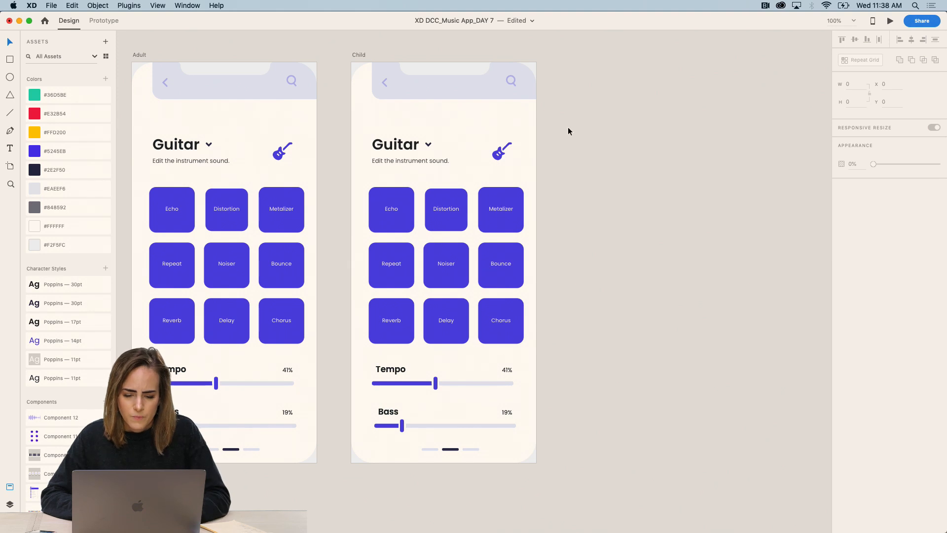
# Step: Delete the "Edit the instrument sound." subtitle under the Guitar heading on the Child artboard
pyautogui.doubleClick(431, 161)
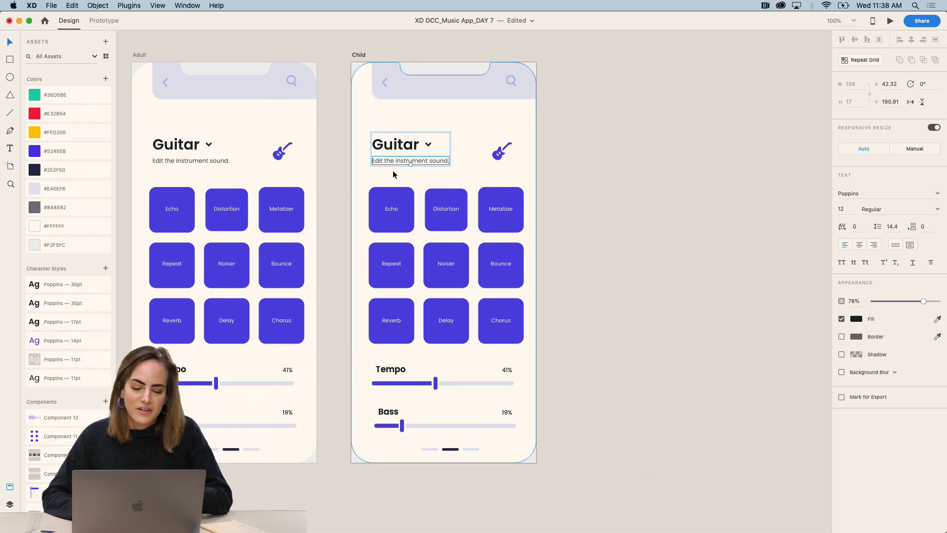
pyautogui.press('Delete')
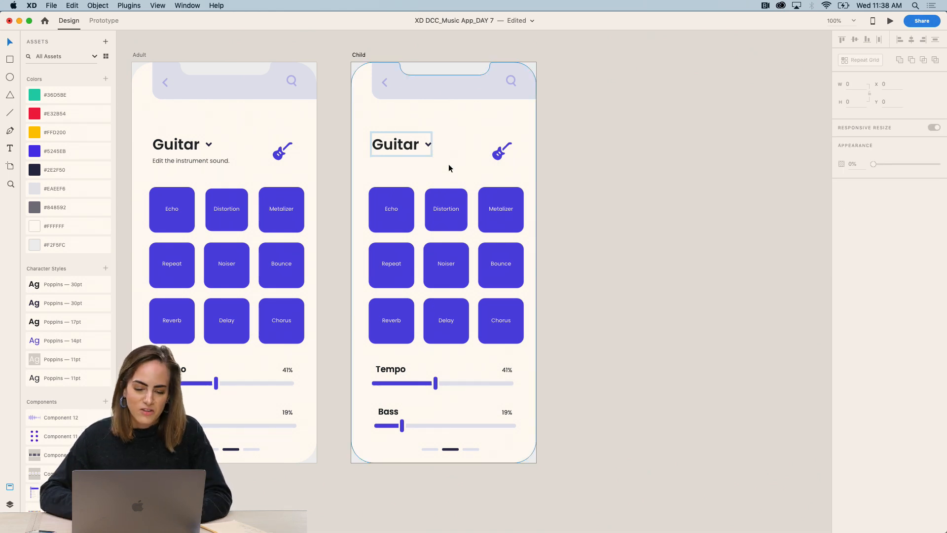
pyautogui.click(629, 160)
# Step: Enlarge the Child artboard's guitar icon to about 68 by 62 and lower its opacity to 27%
pyautogui.click(505, 160)
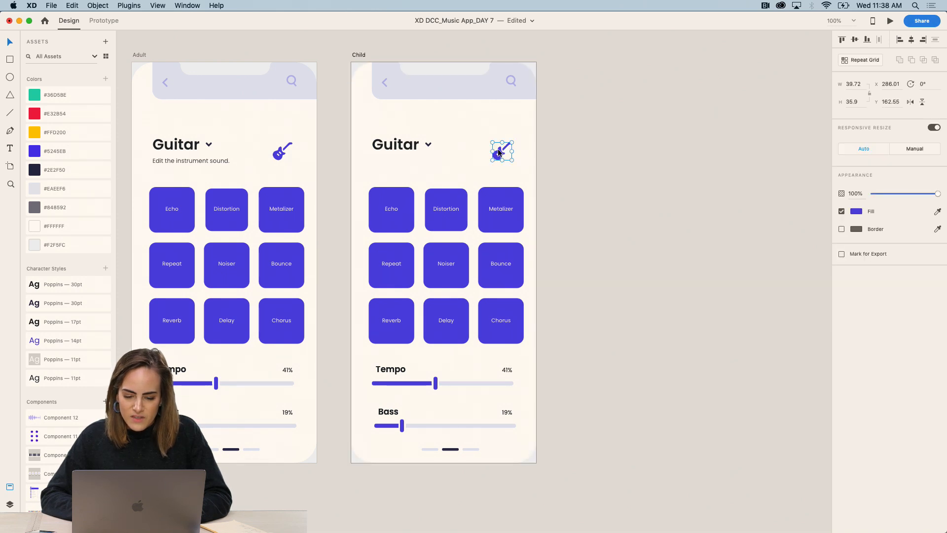
pyautogui.moveTo(492, 142); pyautogui.dragTo(470, 124)
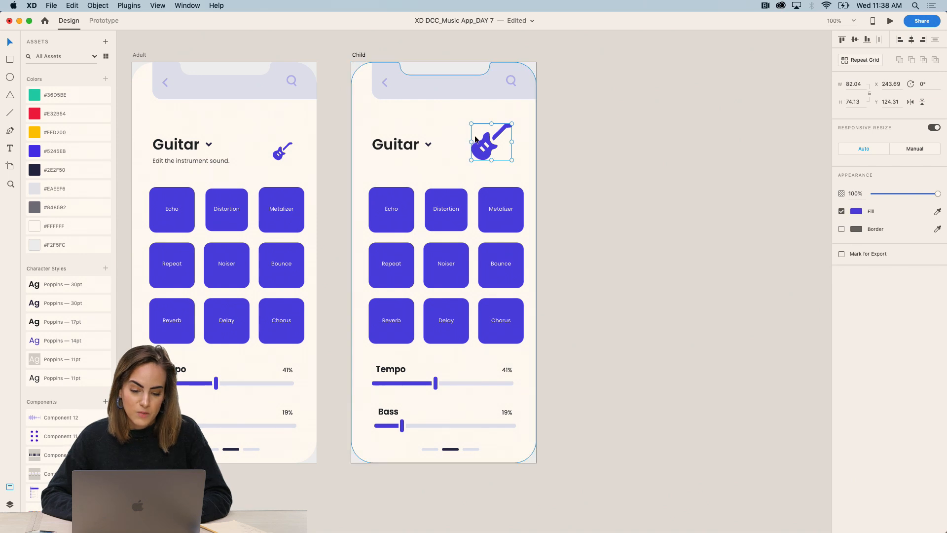
pyautogui.moveTo(471, 124); pyautogui.dragTo(501, 154)
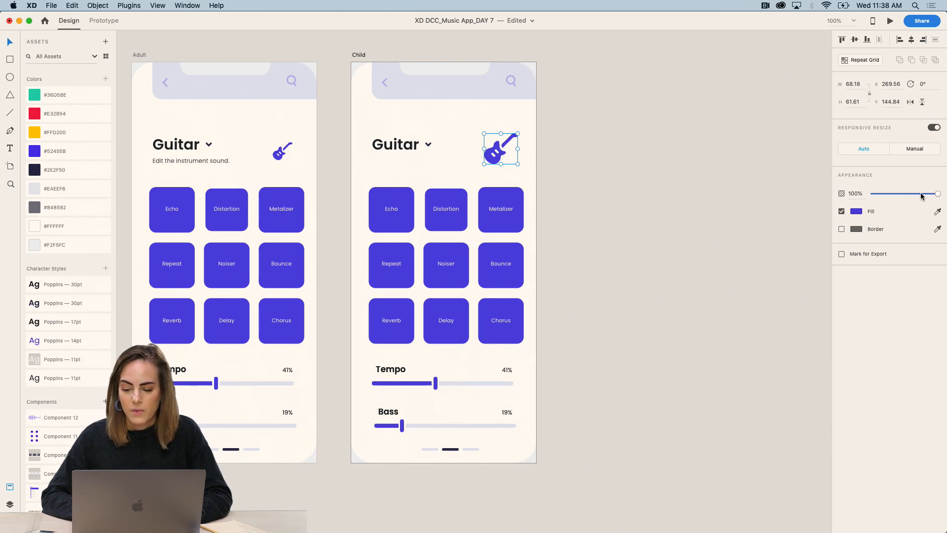
pyautogui.moveTo(937, 193); pyautogui.dragTo(890, 192)
pyautogui.click(733, 228)
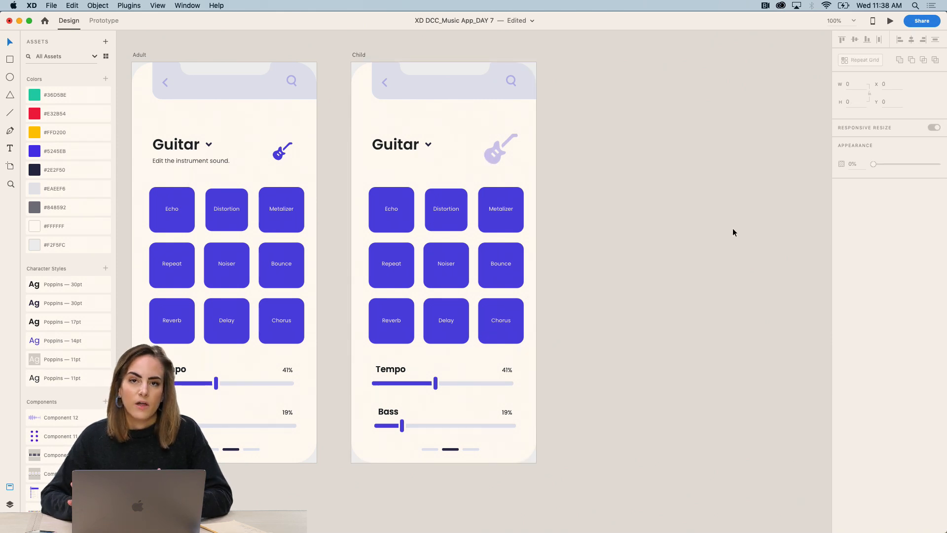
# Step: Change the enlarged guitar icon's fill to the saved light blue swatch
pyautogui.click(501, 157)
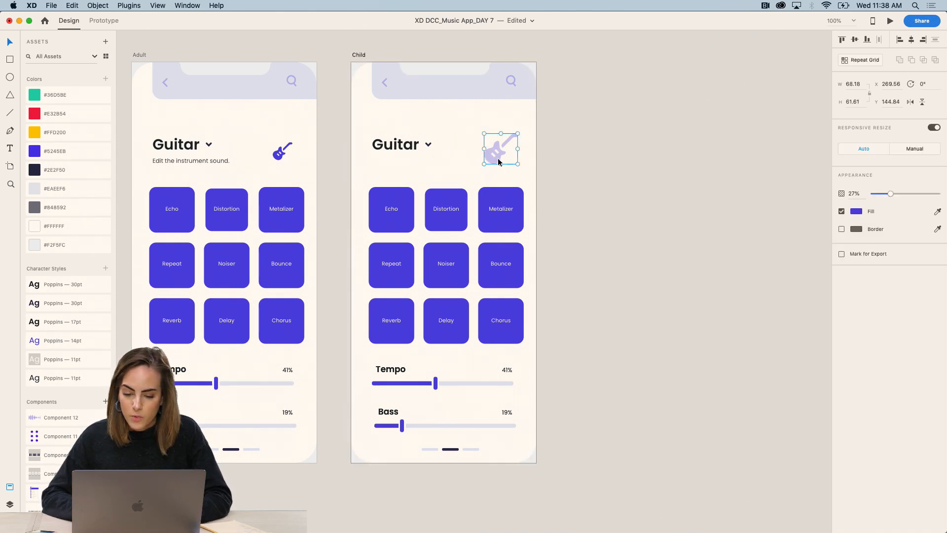
pyautogui.click(857, 211)
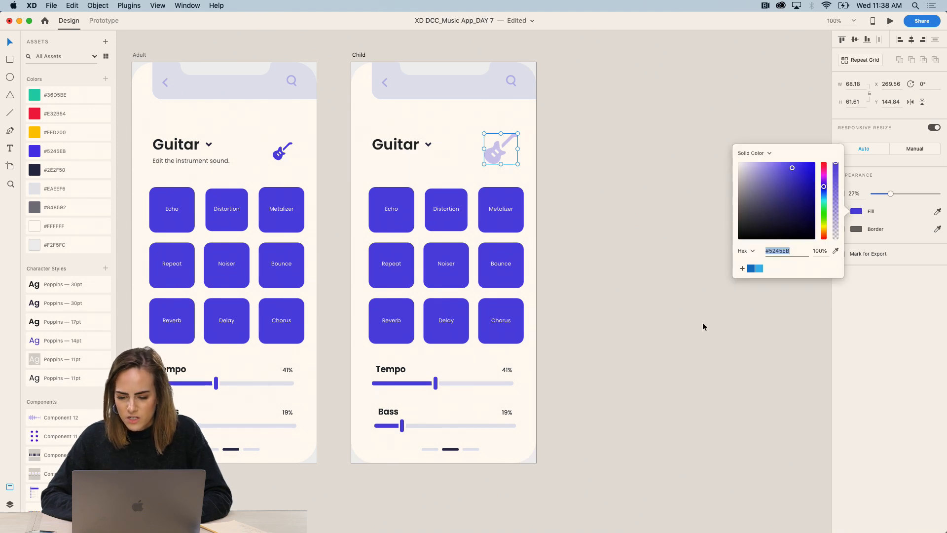
pyautogui.click(759, 273)
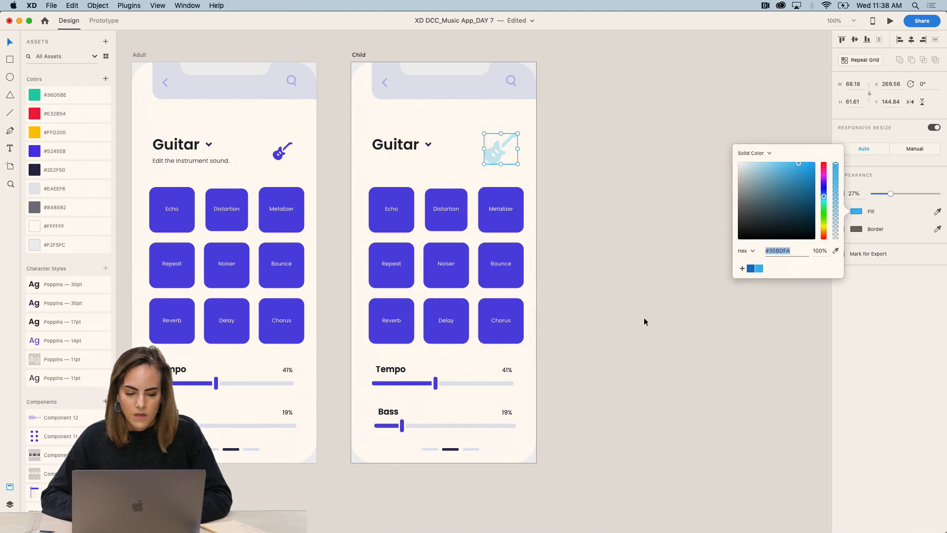
pyautogui.click(643, 318)
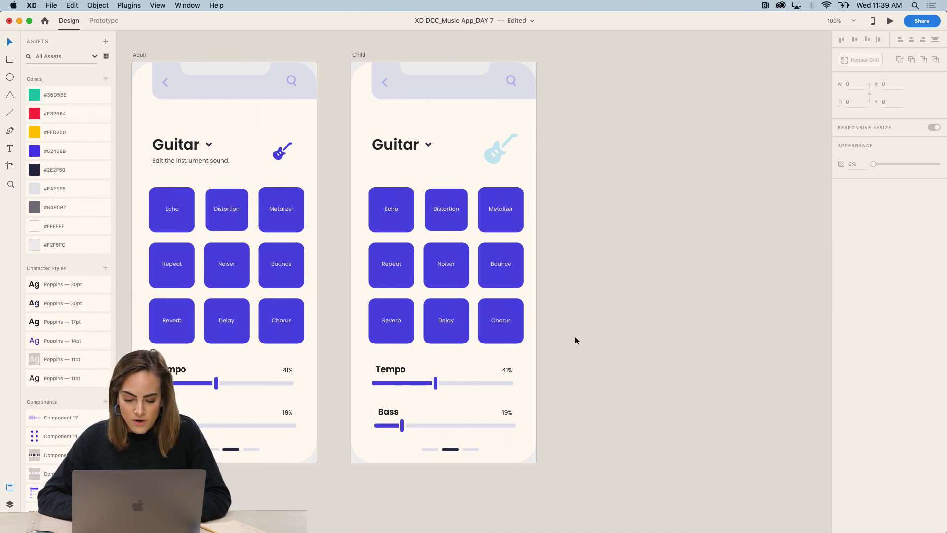
# Step: Delete the nine effect buttons from the Child artboard and draw a square about 130 by 130 under the Guitar heading
pyautogui.moveTo(574, 337); pyautogui.dragTo(393, 200)
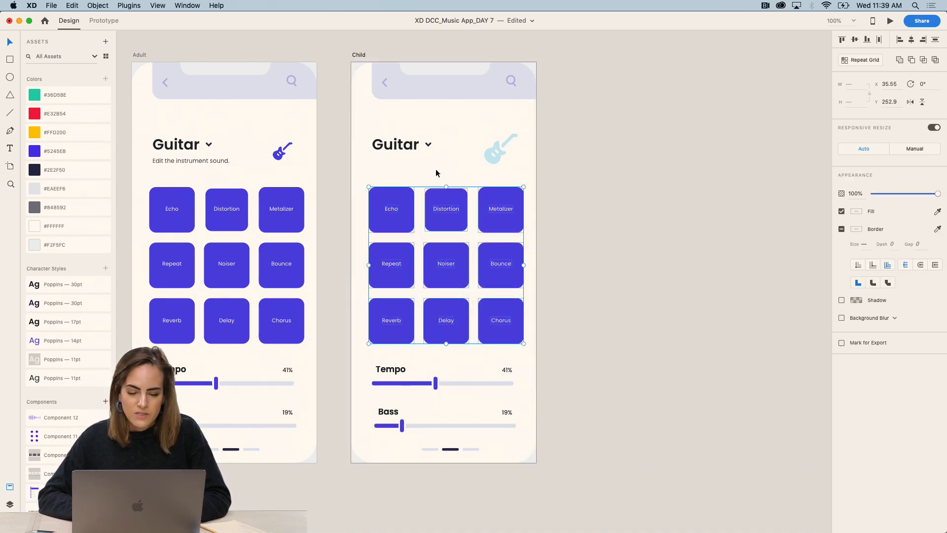
pyautogui.press('Delete')
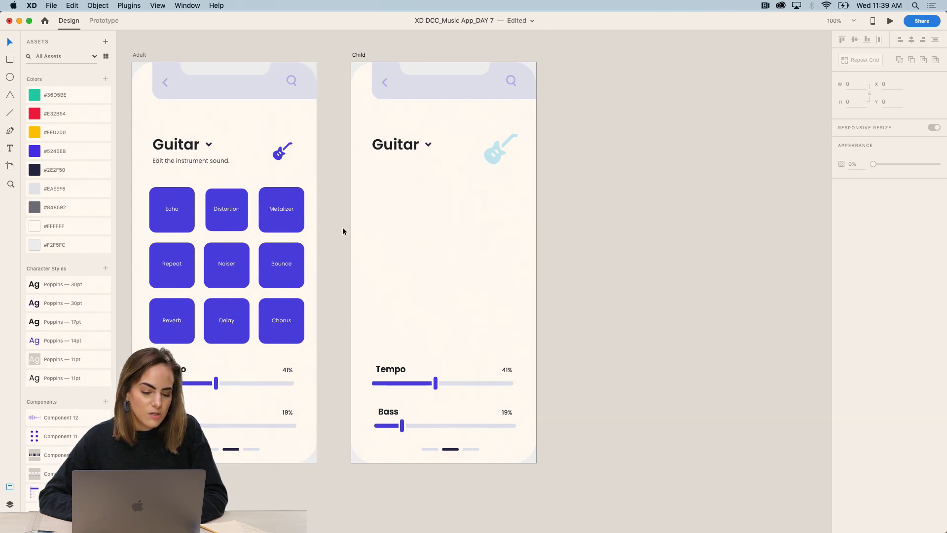
pyautogui.press('r')
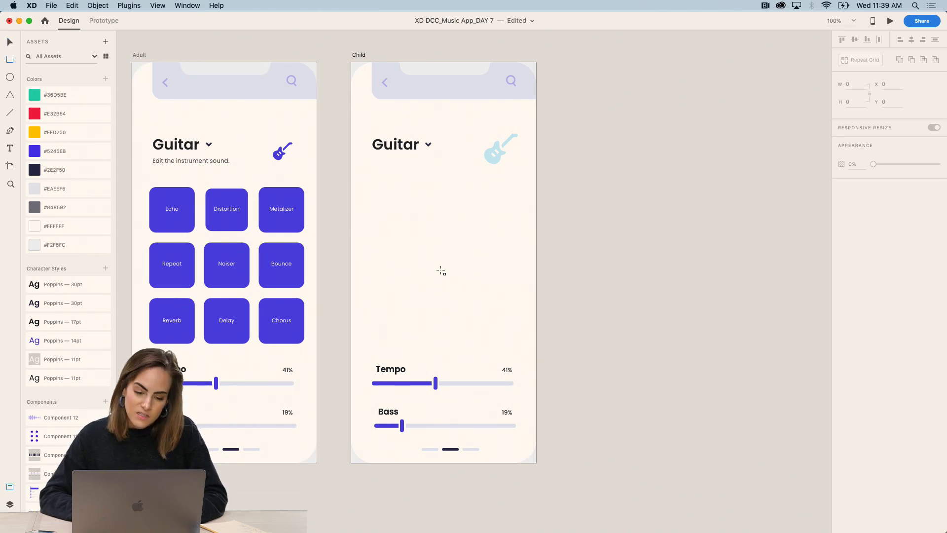
pyautogui.moveTo(373, 175)
pyautogui.mouseDown()
pyautogui.moveTo(440, 238)
pyautogui.moveTo(435, 229)
pyautogui.mouseUp()
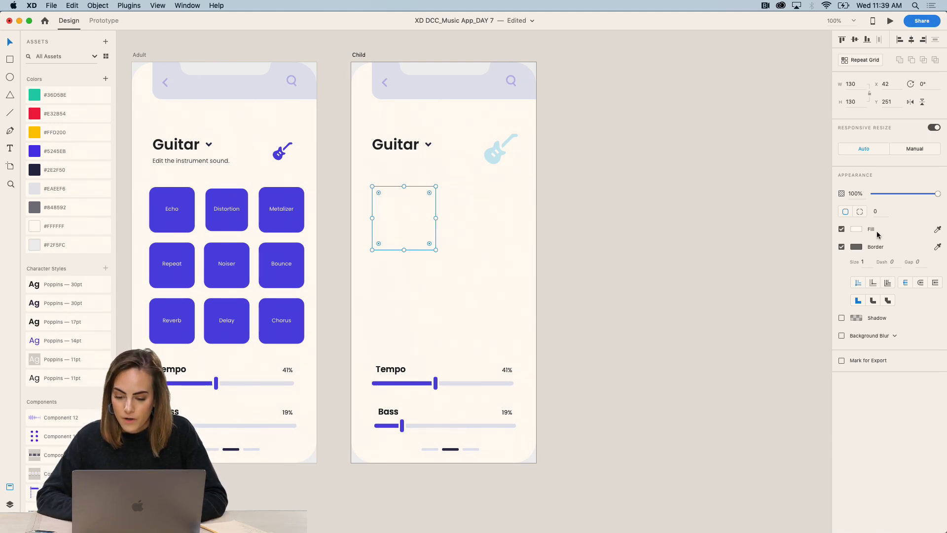
# Step: Style the square with no border, the light blue fill and a corner radius of 24, and enlarge it to about 140 by 140
pyautogui.click(841, 246)
pyautogui.click(856, 229)
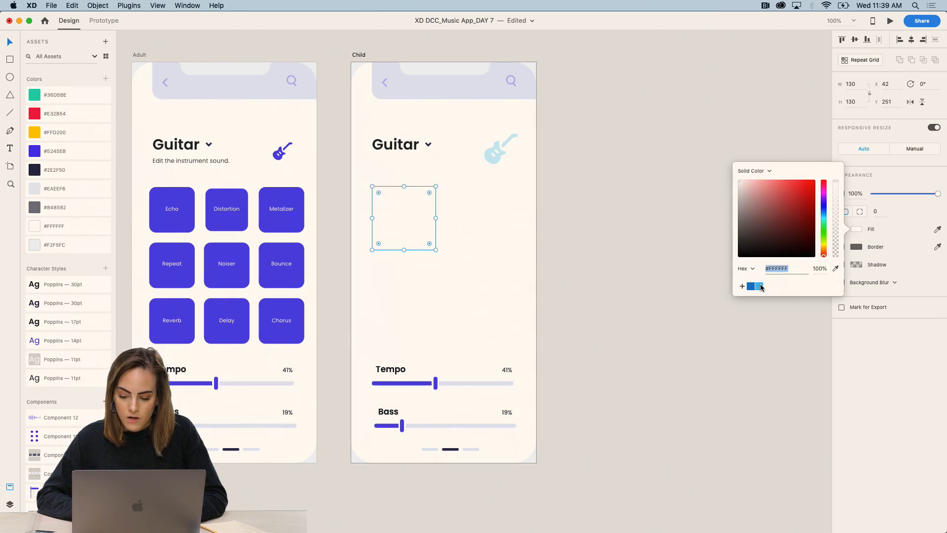
pyautogui.click(761, 286)
pyautogui.click(378, 241)
pyautogui.moveTo(377, 246); pyautogui.dragTo(442, 256)
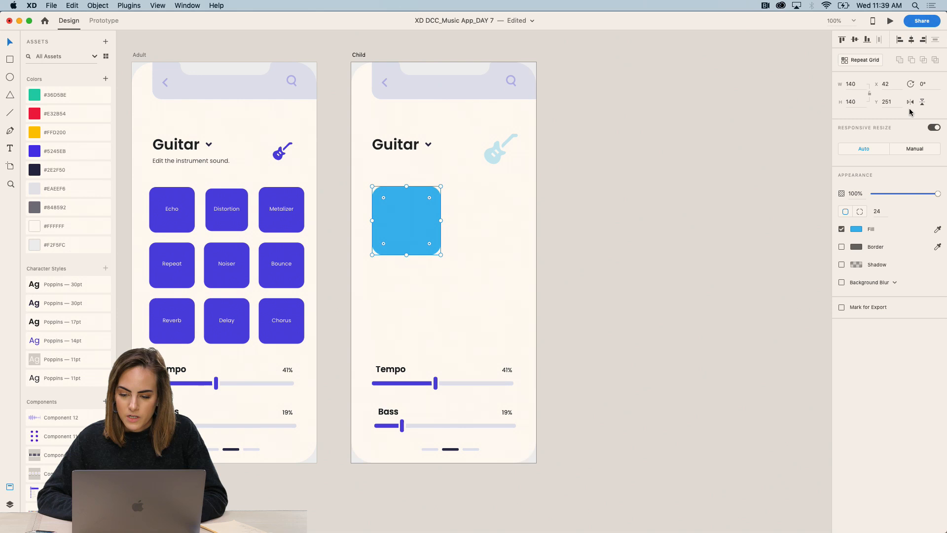
# Step: Turn the blue square into a Repeat Grid of two columns and two rows above the Tempo slider
pyautogui.click(864, 61)
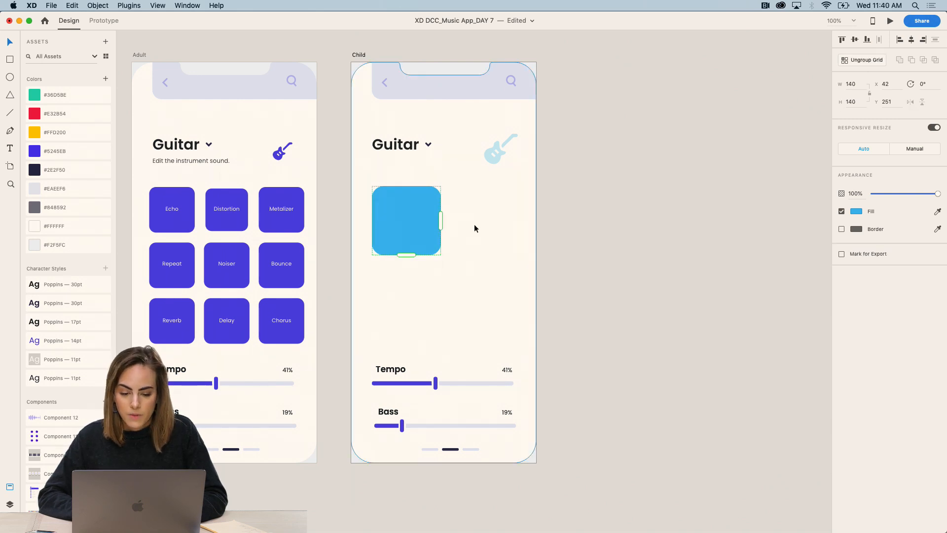
pyautogui.moveTo(440, 222); pyautogui.dragTo(525, 225)
pyautogui.moveTo(448, 255); pyautogui.dragTo(448, 341)
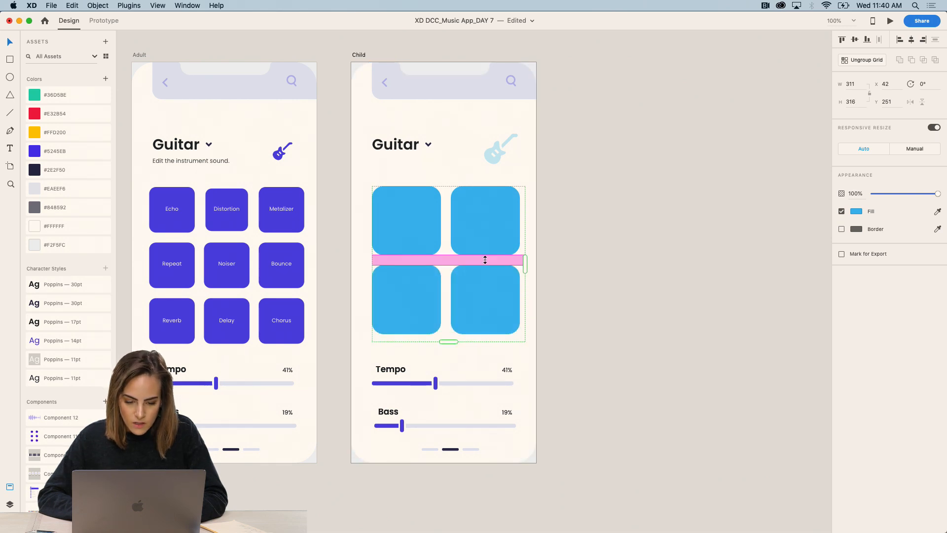
pyautogui.click(593, 268)
# Step: Ungroup the grid, scale the four squares to about 296 by 296 overall, and combine them into a repeat grid again
pyautogui.click(453, 207)
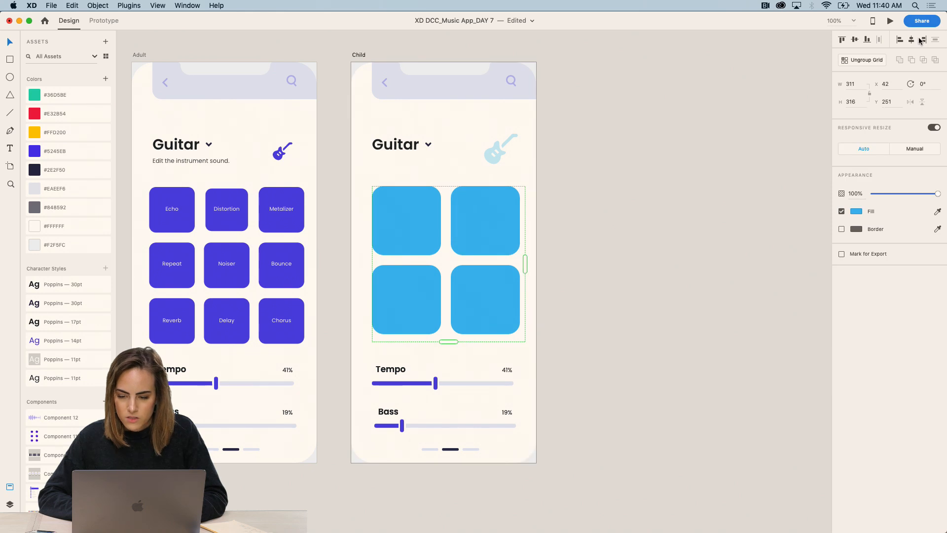
pyautogui.click(855, 62)
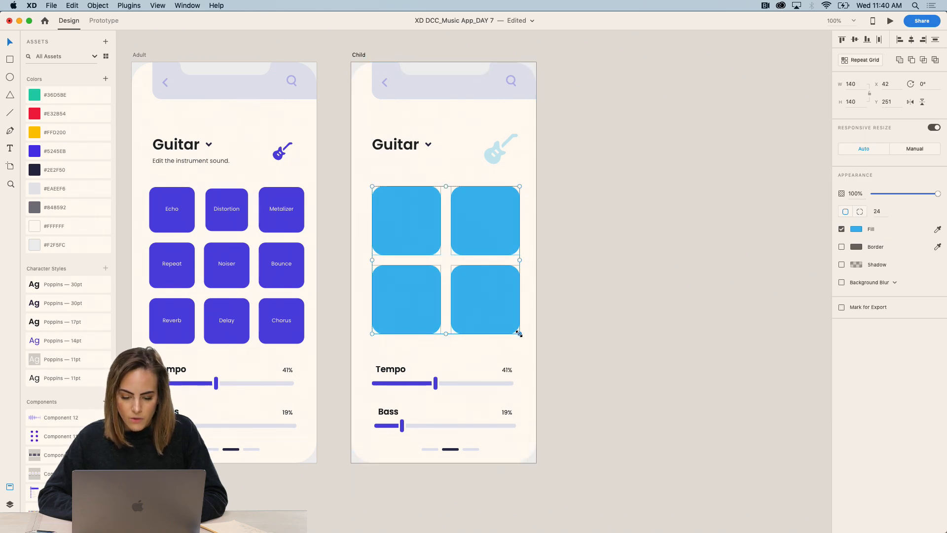
pyautogui.moveTo(520, 333); pyautogui.dragTo(517, 332)
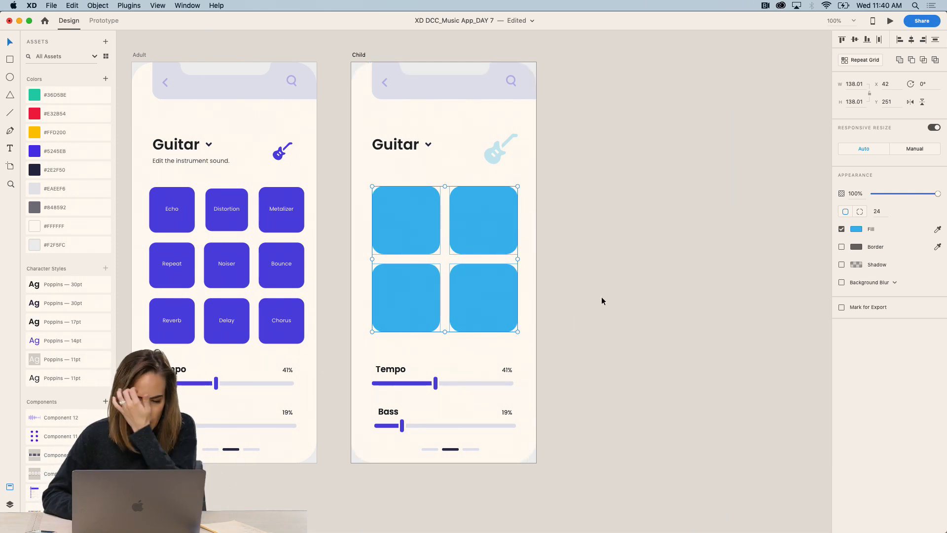
pyautogui.press('super+g')
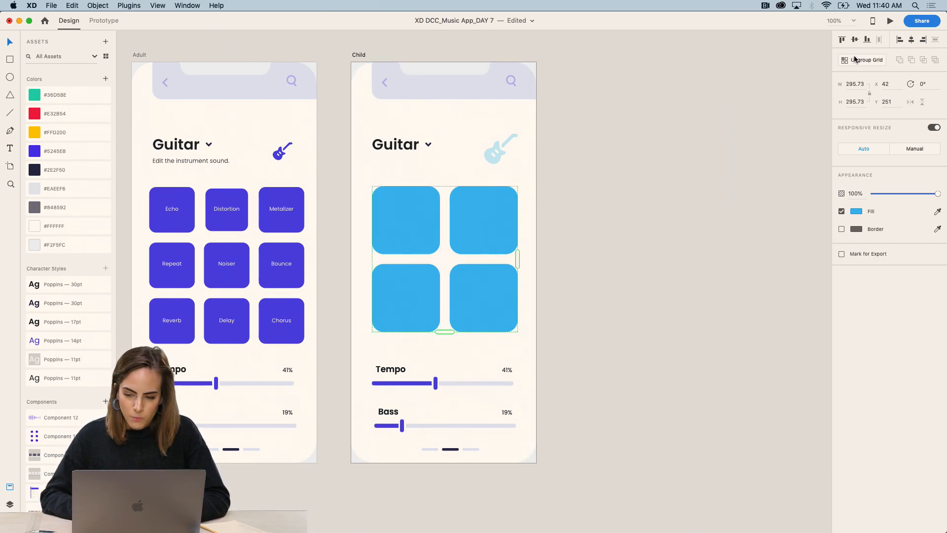
pyautogui.click(707, 137)
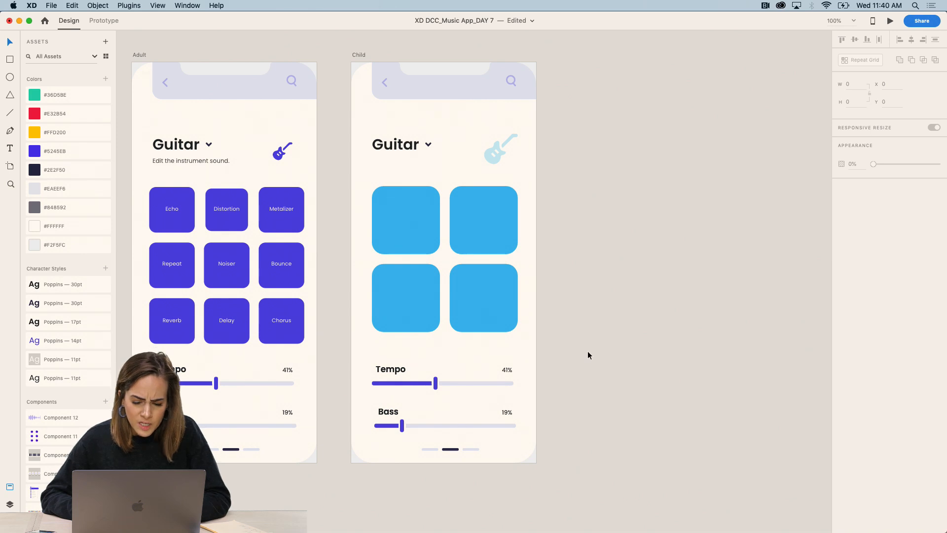
# Step: Start a Pen tool path inside the upper-left blue square on the Child artboard
pyautogui.scroll(-3, 588, 353)
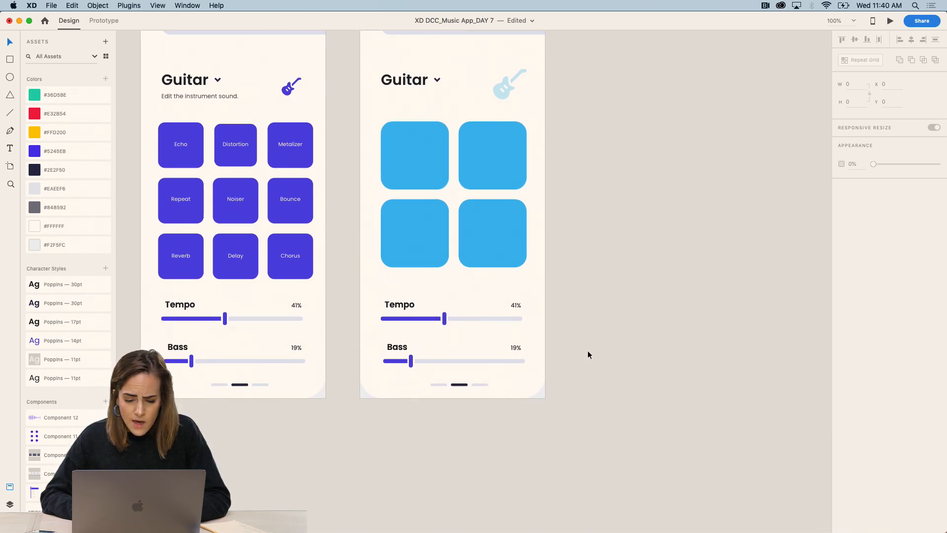
pyautogui.scroll(2, 588, 353)
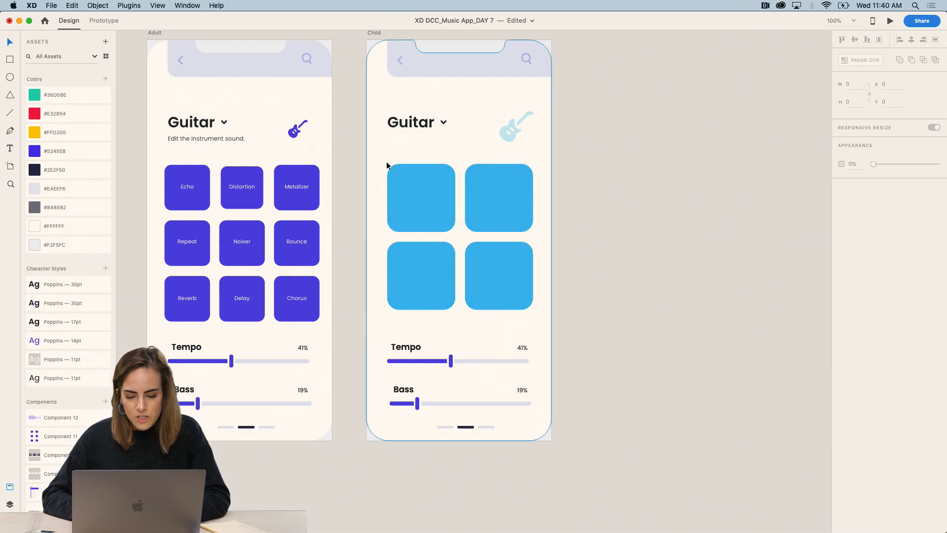
pyautogui.scroll(5, 387, 163)
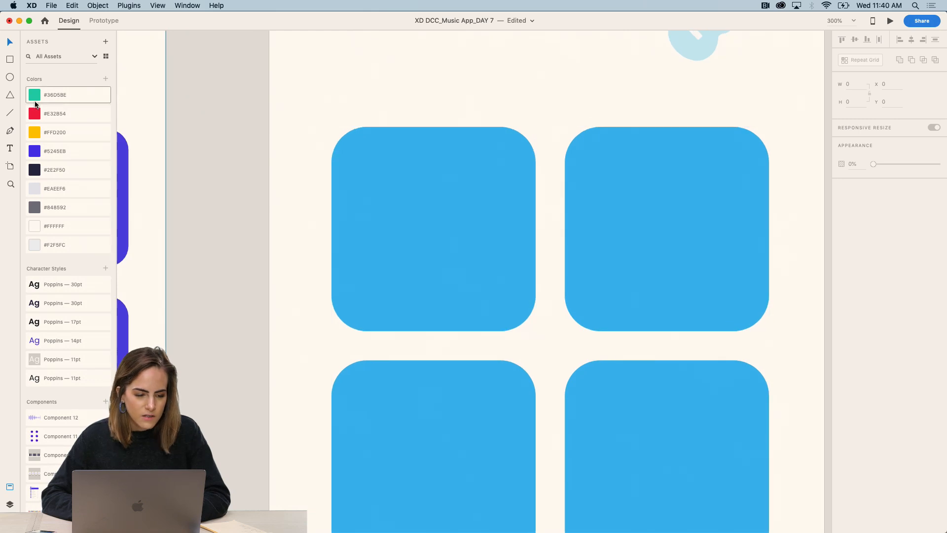
pyautogui.click(10, 131)
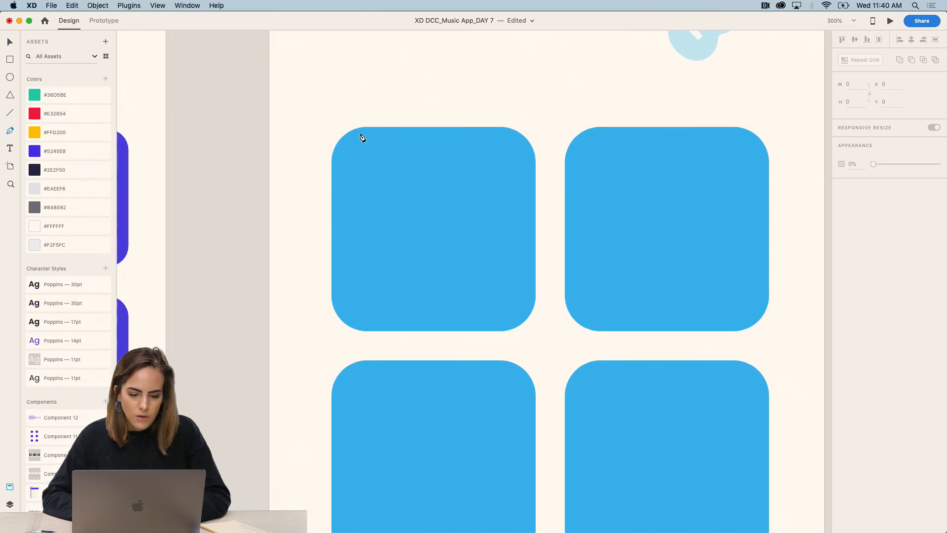
pyautogui.click(395, 201)
pyautogui.moveTo(427, 239); pyautogui.dragTo(426, 281)
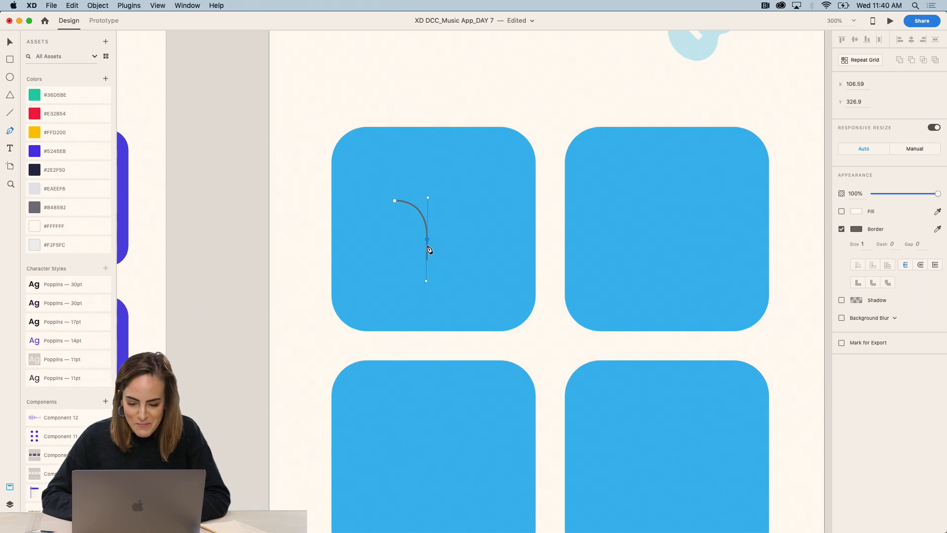
pyautogui.doubleClick(427, 239)
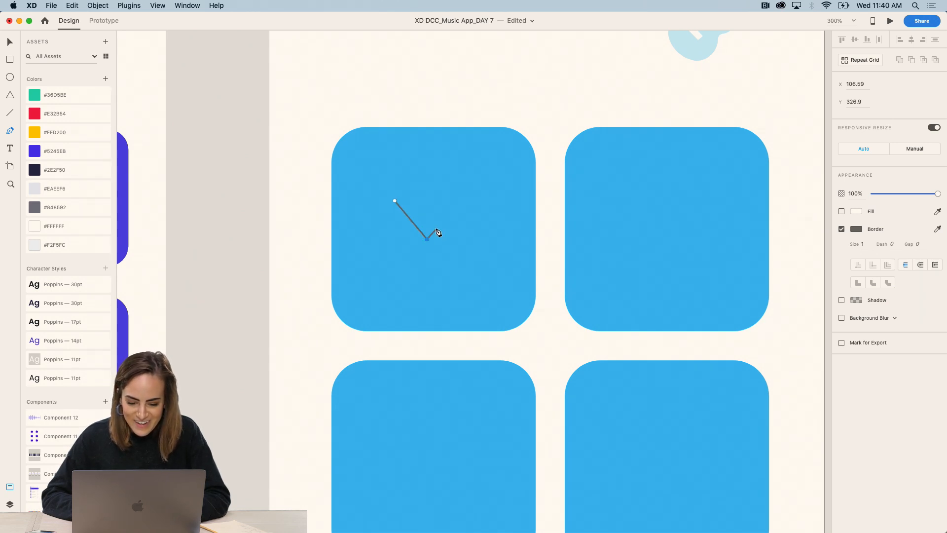
pyautogui.press('super+z')
pyautogui.press('super+z')
# Step: Complete an open squiggle path of two arches, about 51 by 36, inside the upper-left blue square and curve its first segment
pyautogui.moveTo(428, 247); pyautogui.dragTo(427, 306)
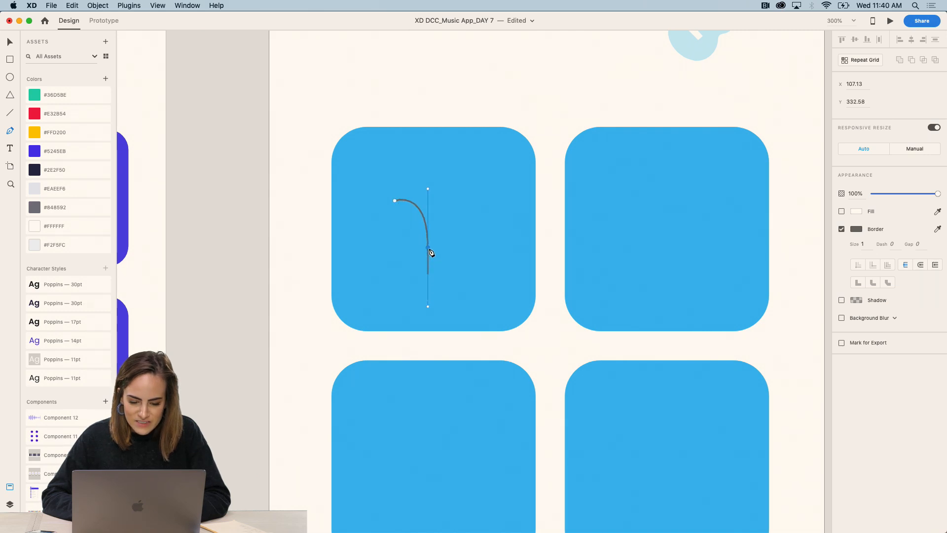
pyautogui.doubleClick(428, 248)
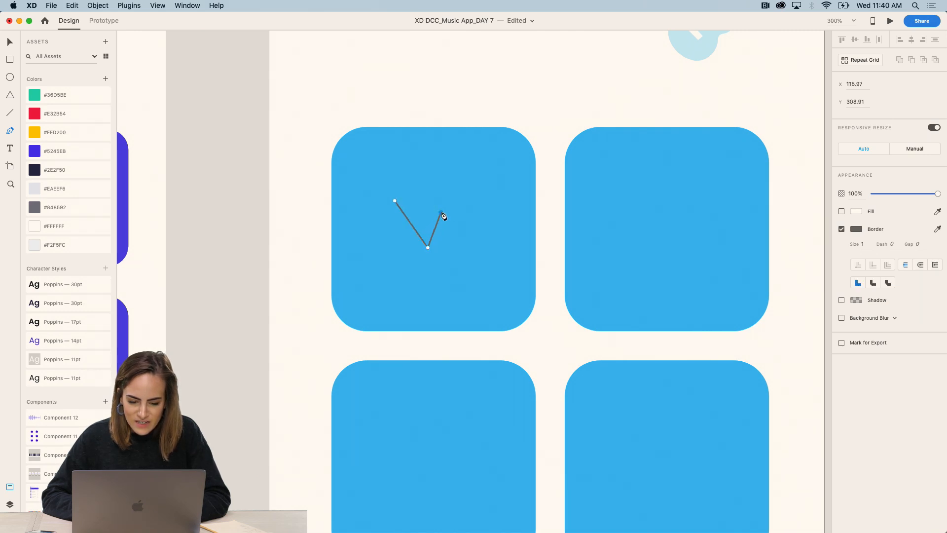
pyautogui.moveTo(440, 212); pyautogui.dragTo(465, 213)
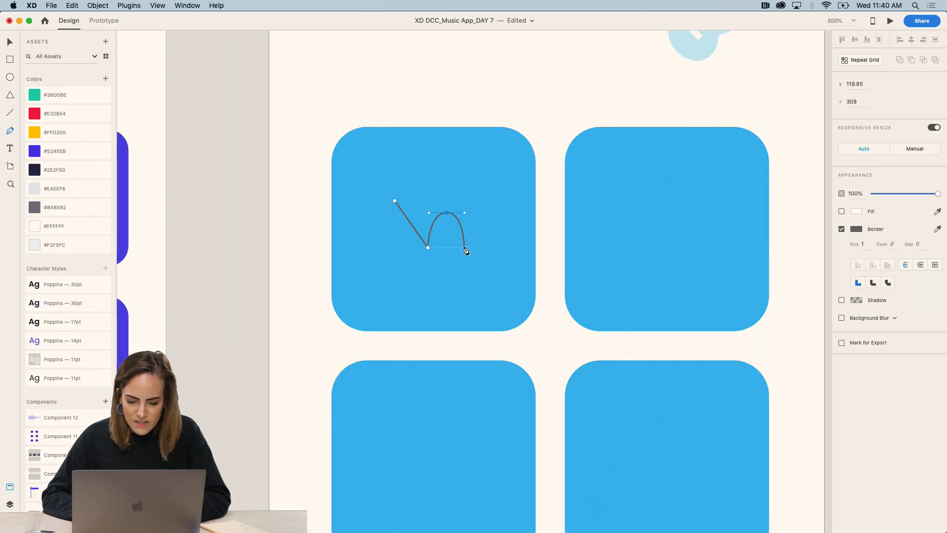
pyautogui.click(467, 247)
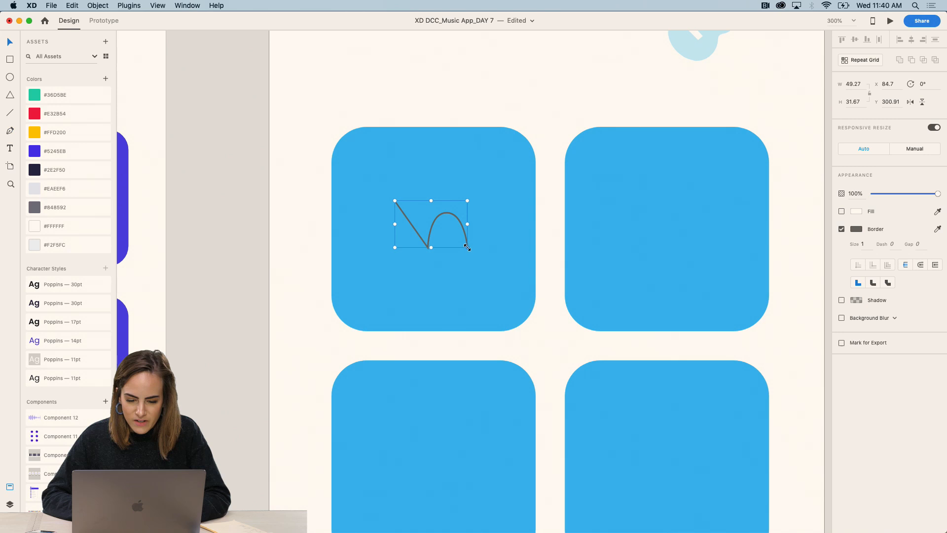
pyautogui.doubleClick(396, 201)
pyautogui.moveTo(395, 201)
pyautogui.mouseDown()
pyautogui.moveTo(385, 203)
pyautogui.moveTo(405, 208)
pyautogui.moveTo(417, 199)
pyautogui.moveTo(392, 195)
pyautogui.mouseUp()
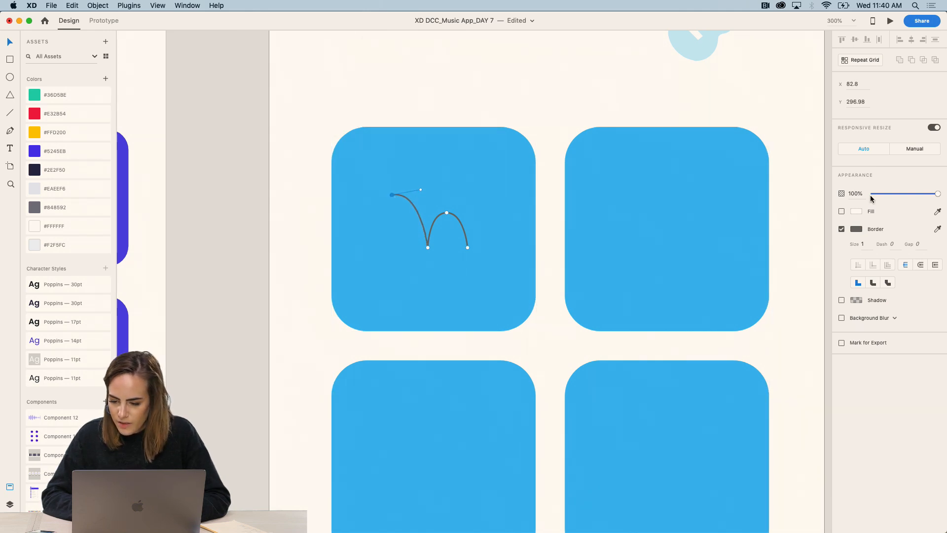
# Step: Give the squiggle path the saved dark blue border color with round caps and round joins
pyautogui.click(858, 230)
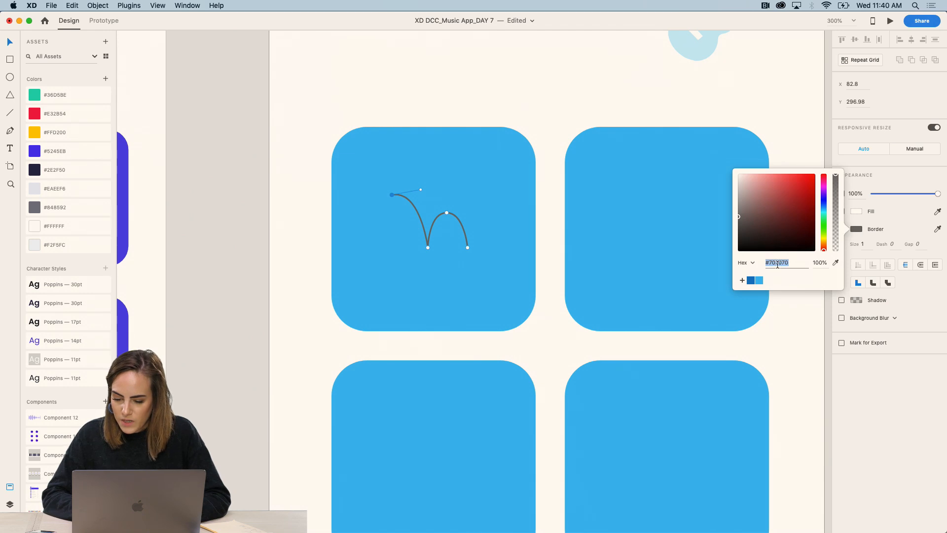
pyautogui.click(750, 280)
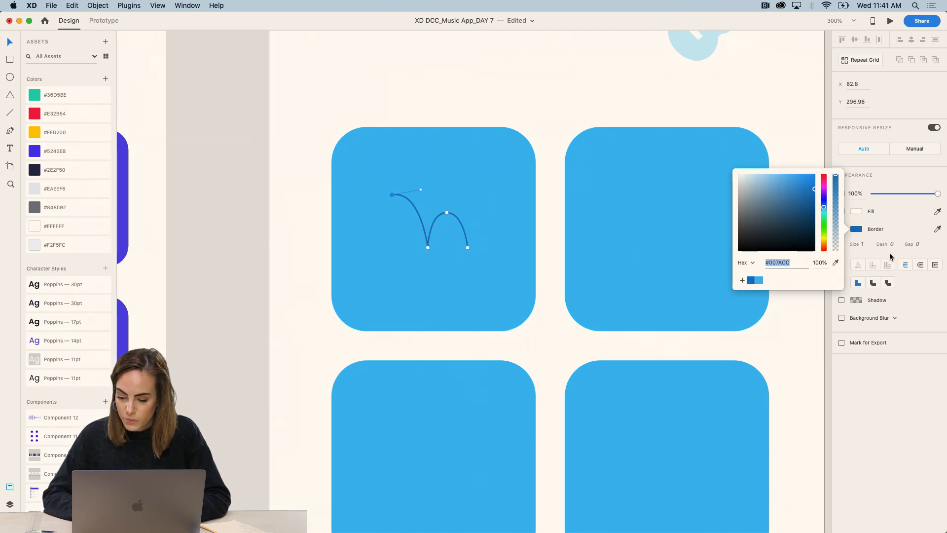
pyautogui.click(921, 264)
pyautogui.click(873, 283)
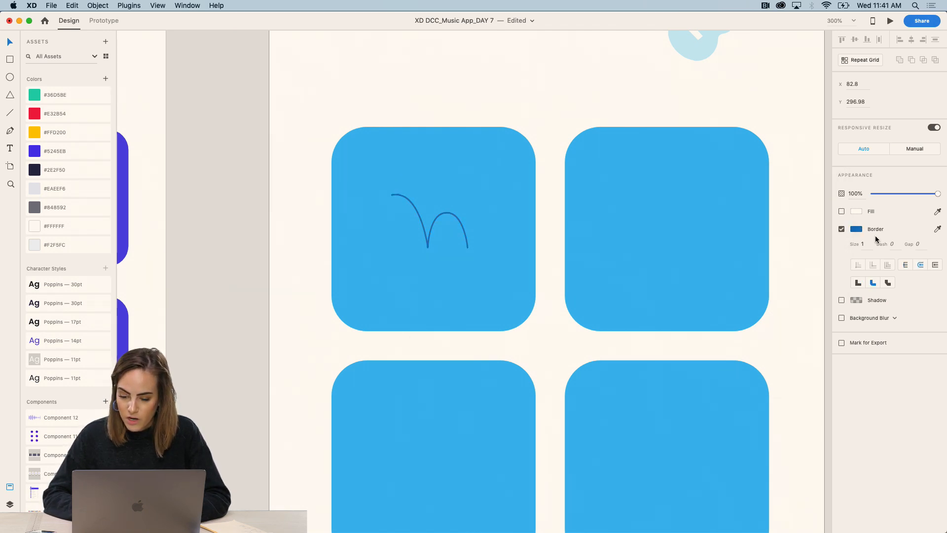
# Step: Thicken the squiggle's border to size 6
pyautogui.click(864, 244)
pyautogui.press('Up')
pyautogui.press('Up')
pyautogui.press('Up')
pyautogui.press('Up')
pyautogui.press('Up')
pyautogui.press('Up')
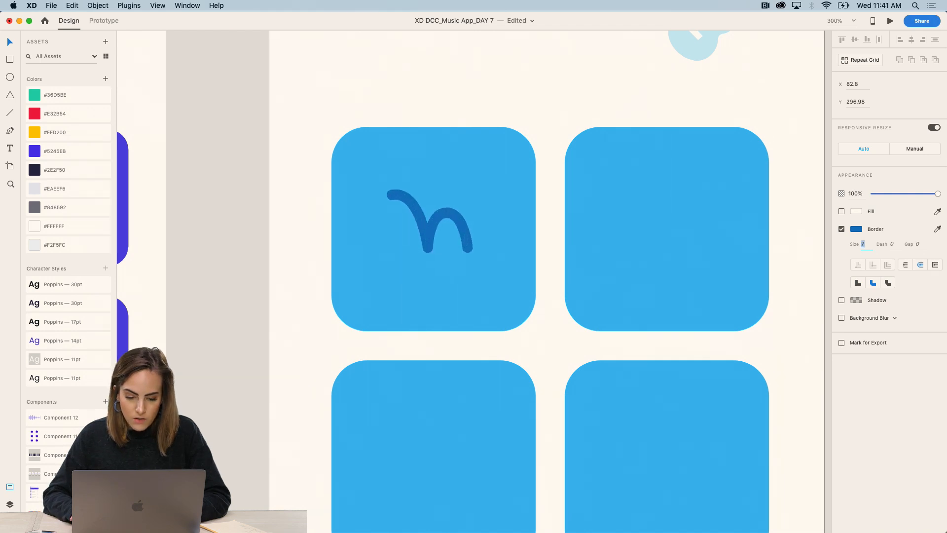
pyautogui.press('Down')
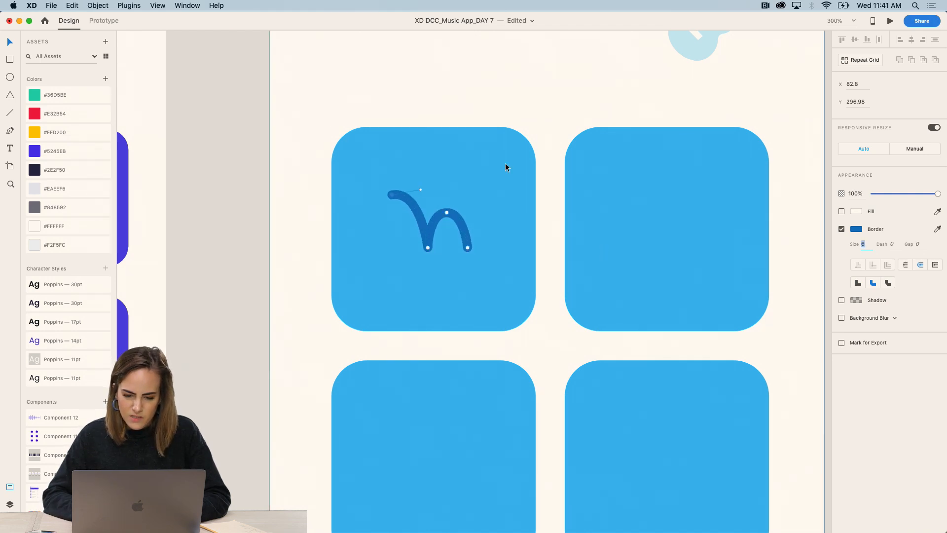
# Step: Scale the squiggle to about 40 by 28 and position it in the middle of the upper-left blue square
pyautogui.click(544, 239)
pyautogui.click(467, 246)
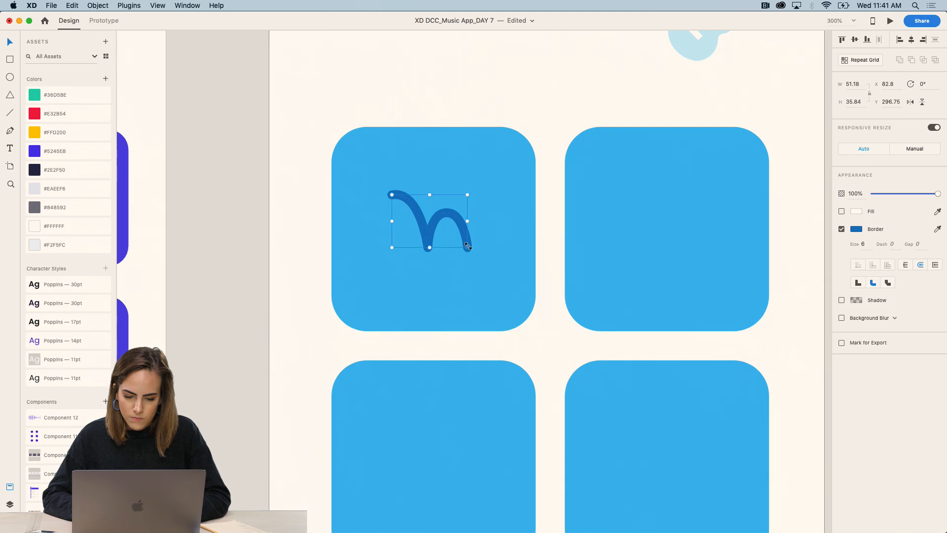
pyautogui.moveTo(468, 248)
pyautogui.mouseDown()
pyautogui.moveTo(475, 258)
pyautogui.moveTo(468, 239)
pyautogui.mouseUp()
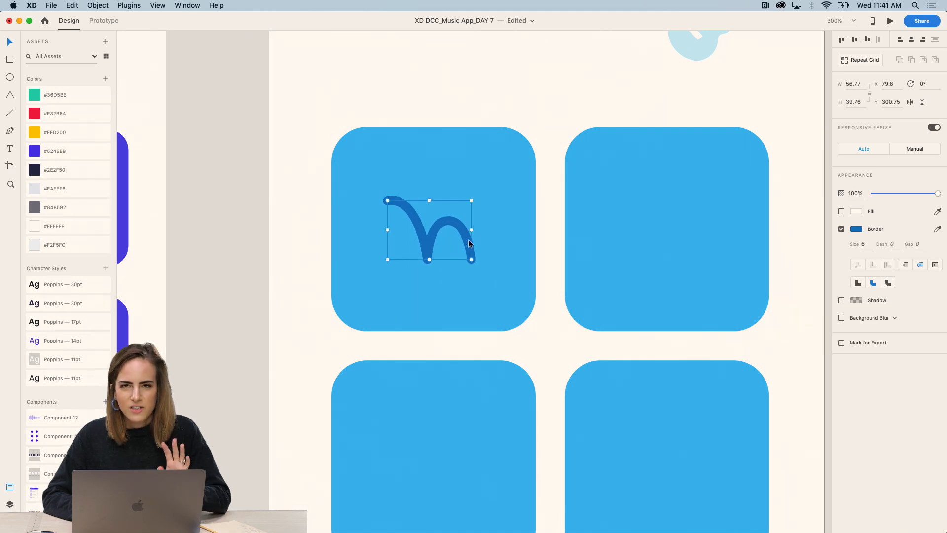
pyautogui.press('super+minus')
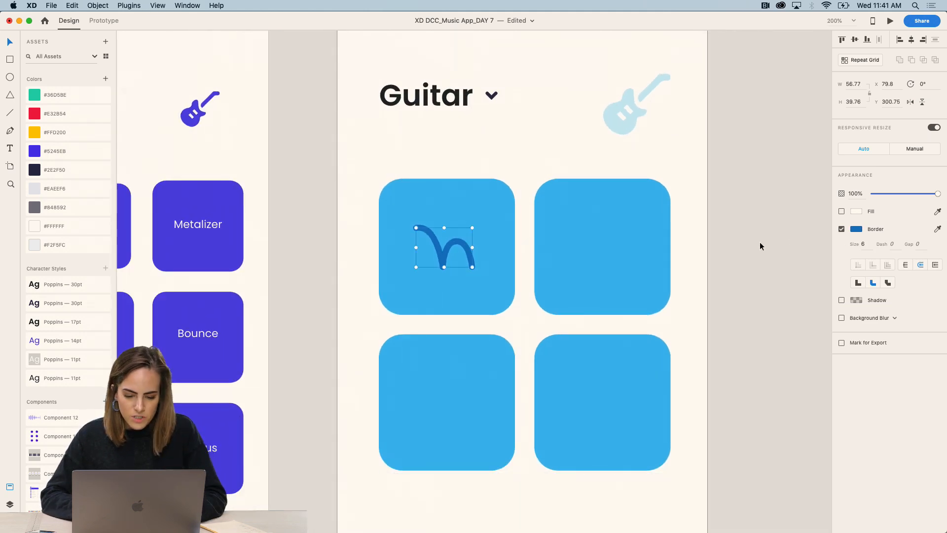
pyautogui.moveTo(416, 228); pyautogui.dragTo(434, 238)
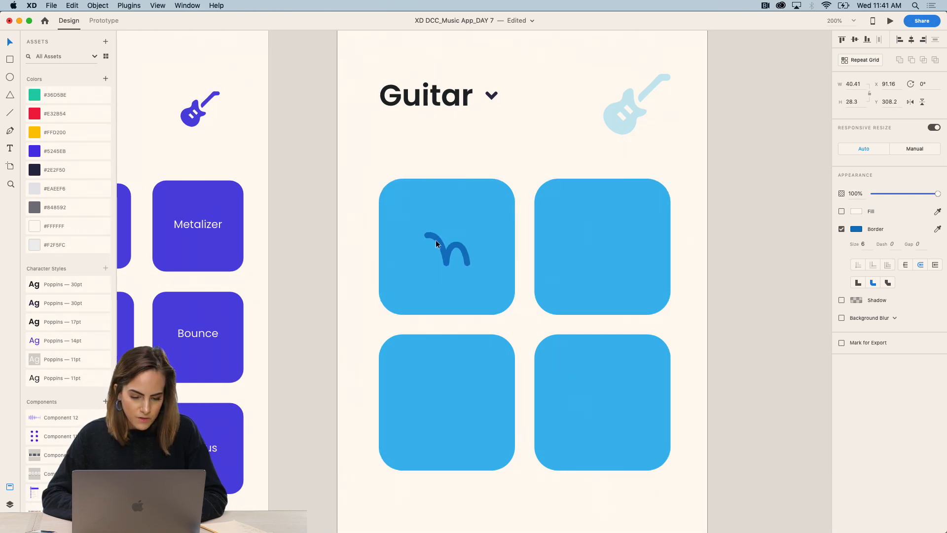
pyautogui.click(738, 243)
# Step: Draw a circle about 46 by 46 in the upper-right blue square and remove its fill
pyautogui.hscroll(3, 739, 245)
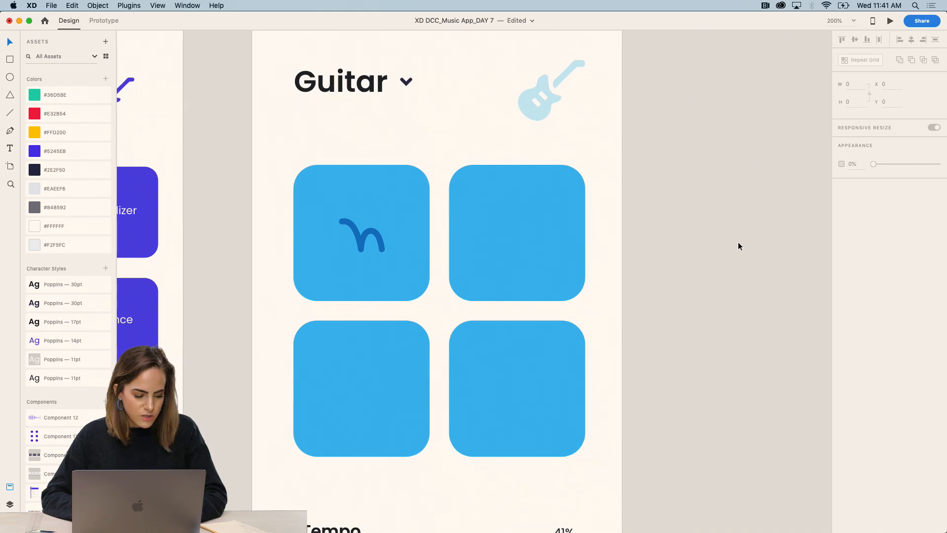
pyautogui.press('super+equal')
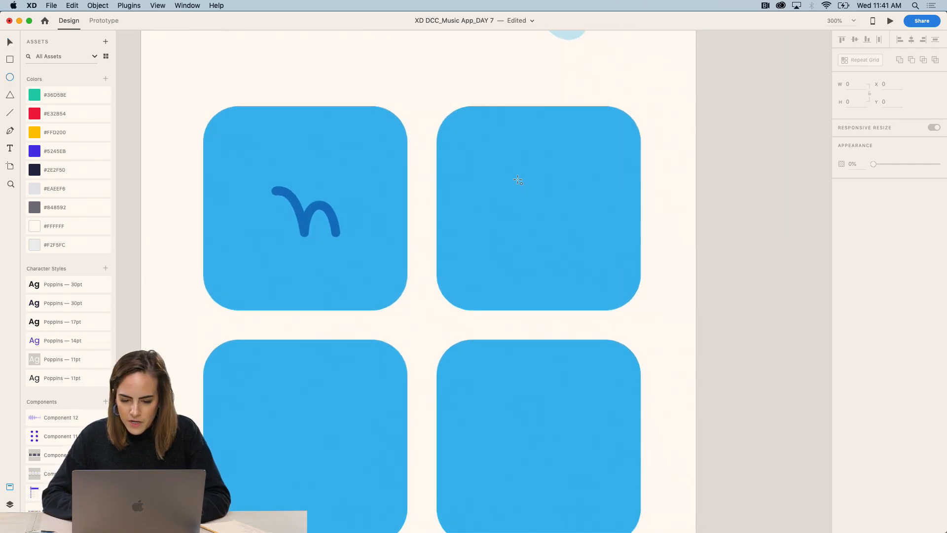
pyautogui.moveTo(518, 180)
pyautogui.mouseDown()
pyautogui.moveTo(586, 246)
pyautogui.moveTo(559, 225)
pyautogui.mouseUp()
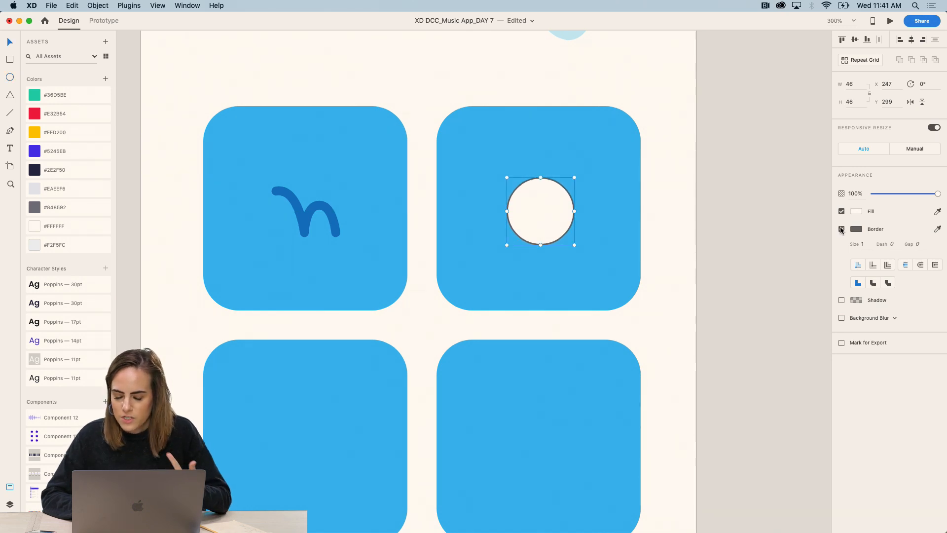
pyautogui.click(841, 211)
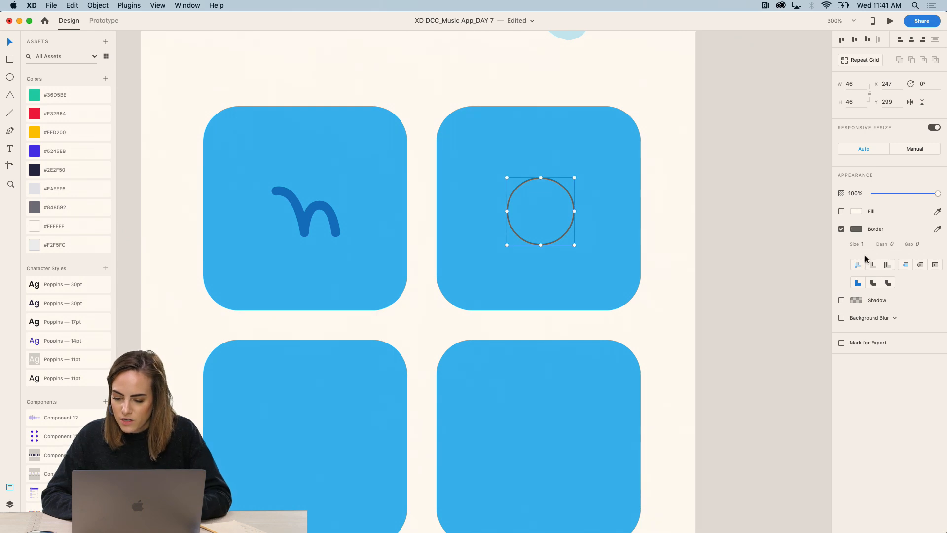
# Step: Style the circle's border with size 4, round caps, round joins and the saved dark blue color
pyautogui.click(862, 243)
pyautogui.write('4')
pyautogui.press('Return')
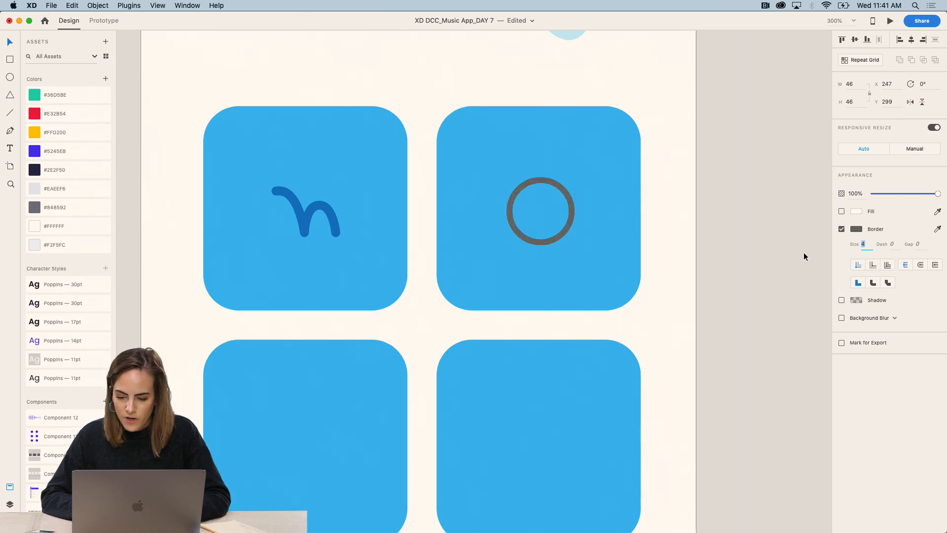
pyautogui.click(921, 265)
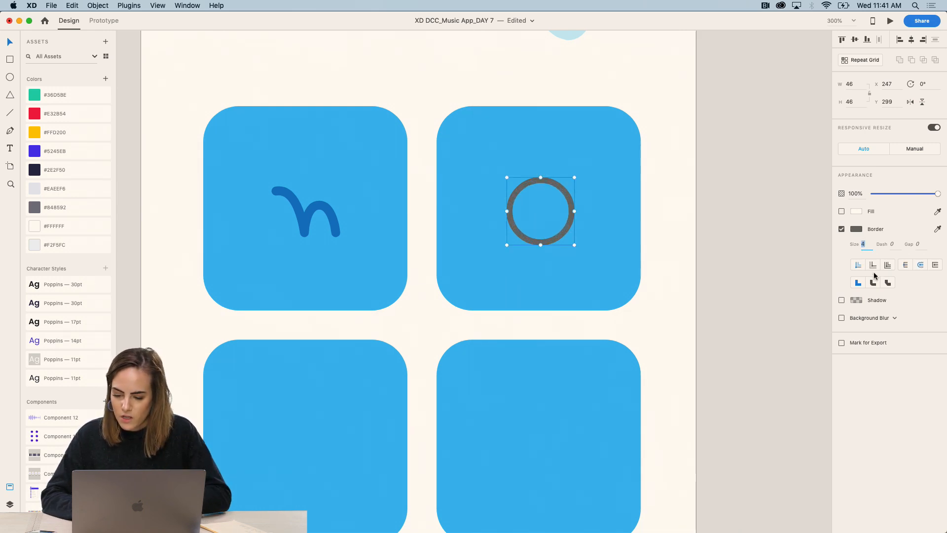
pyautogui.click(873, 283)
pyautogui.click(857, 229)
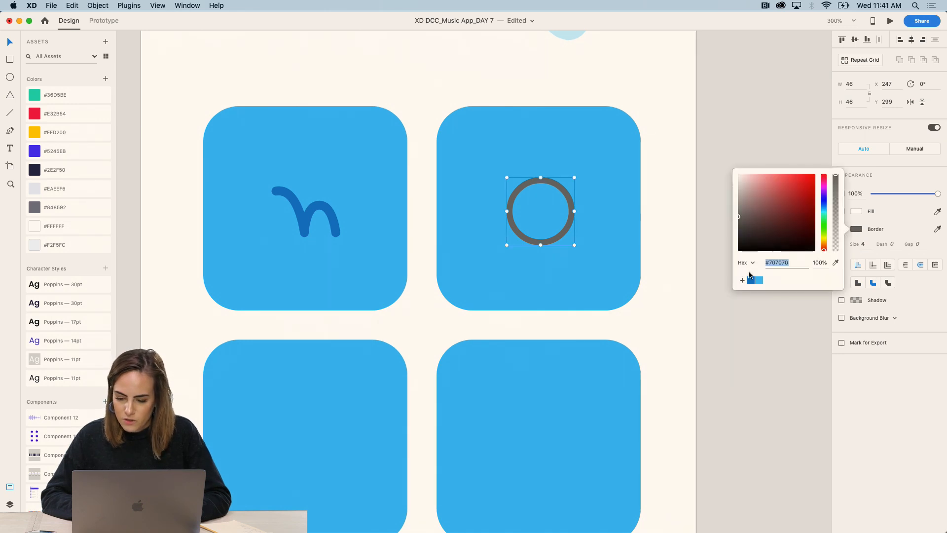
pyautogui.click(751, 281)
pyautogui.click(781, 143)
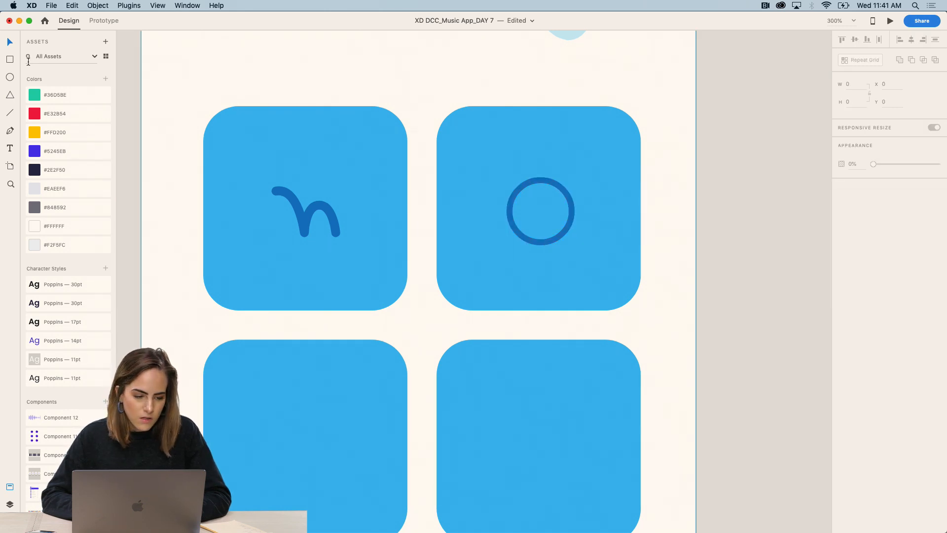
# Step: Duplicate the circle and shrink the copy to about 26 by 26 as a concentric inner ring
pyautogui.click(572, 207)
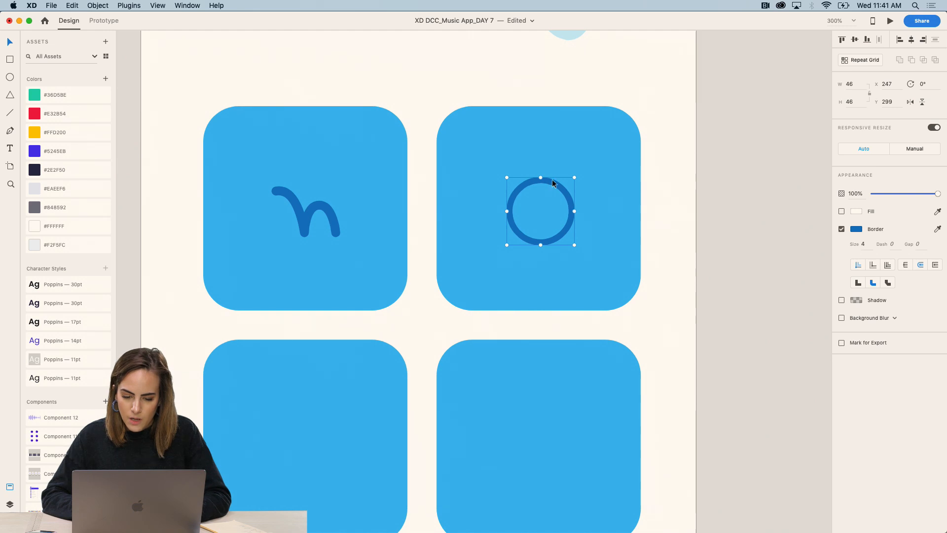
pyautogui.press('super+c')
pyautogui.press('super+v')
pyautogui.moveTo(576, 177); pyautogui.dragTo(555, 196)
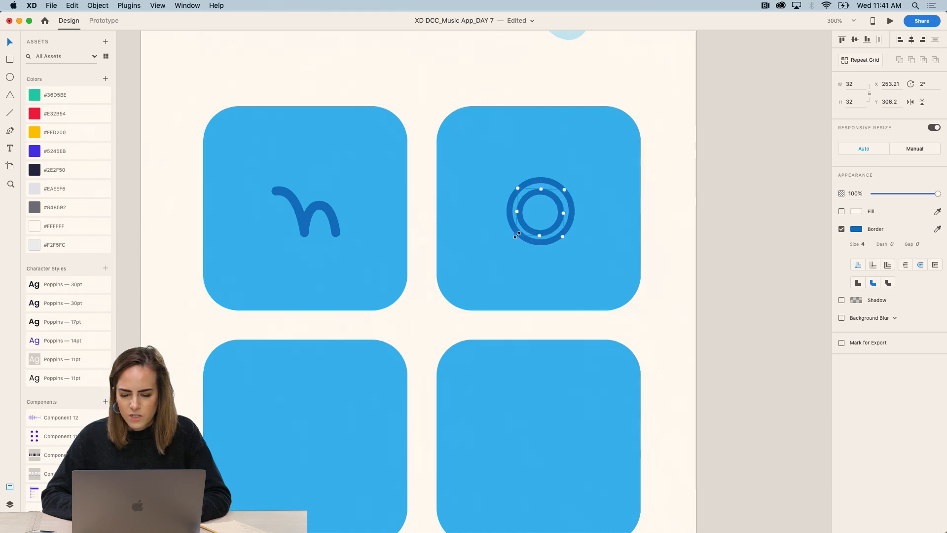
pyautogui.moveTo(517, 235); pyautogui.dragTo(522, 230)
pyautogui.moveTo(555, 198); pyautogui.dragTo(550, 199)
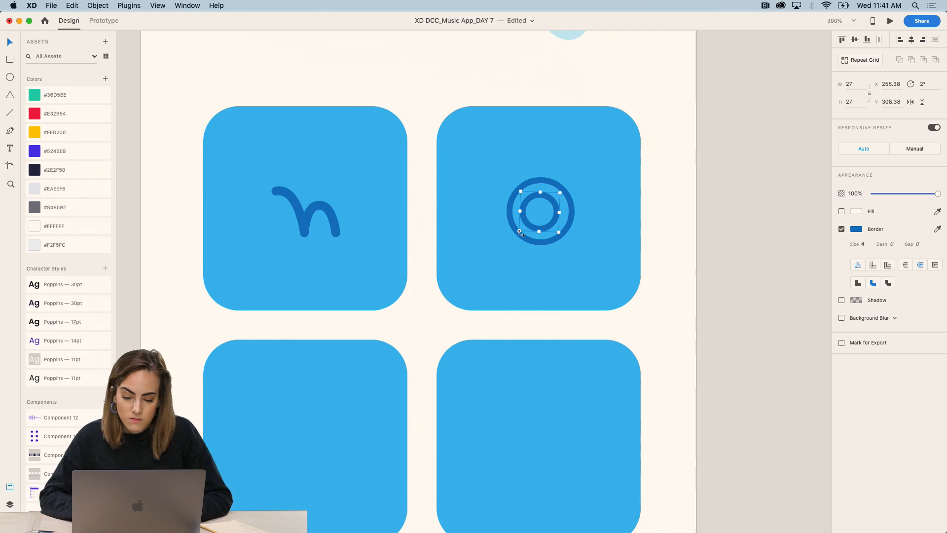
pyautogui.moveTo(519, 230); pyautogui.dragTo(521, 229)
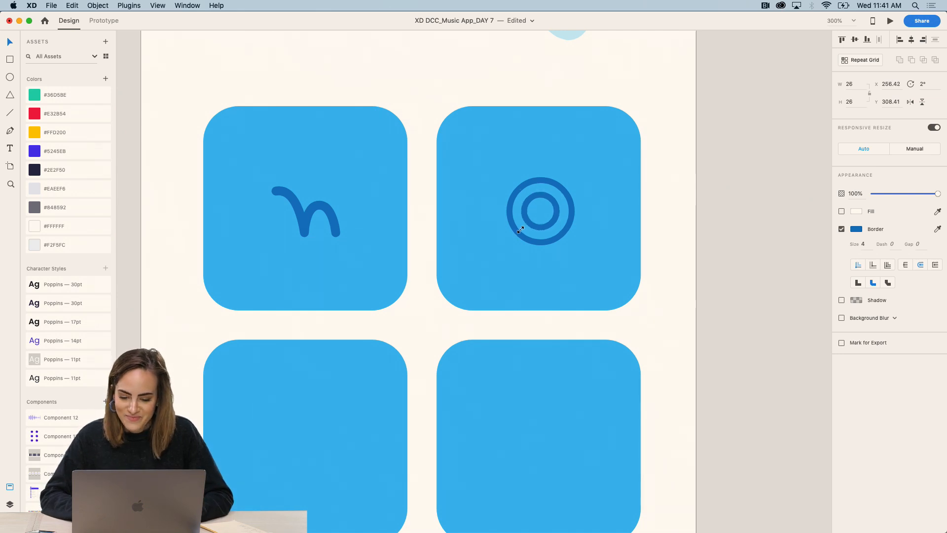
# Step: Lower the outer ring's opacity to less than half and group it with the inner ring
pyautogui.click(543, 180)
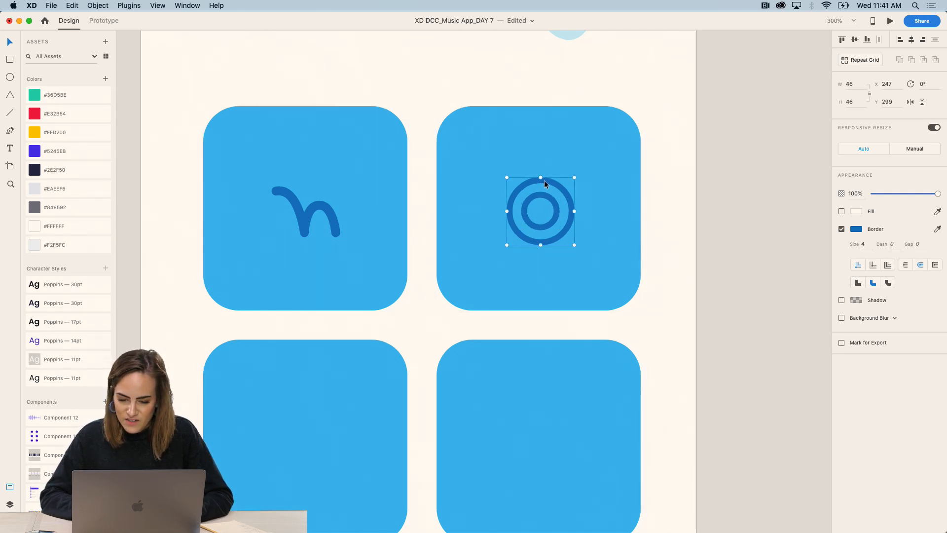
pyautogui.moveTo(937, 194); pyautogui.dragTo(898, 195)
pyautogui.moveTo(731, 257); pyautogui.dragTo(529, 171)
pyautogui.keyDown('shift'); pyautogui.click(552, 144); pyautogui.keyUp('shift')
pyautogui.keyDown('shift'); pyautogui.click(552, 144); pyautogui.keyUp('shift')
pyautogui.keyDown('shift'); pyautogui.click(664, 167); pyautogui.keyUp('shift')
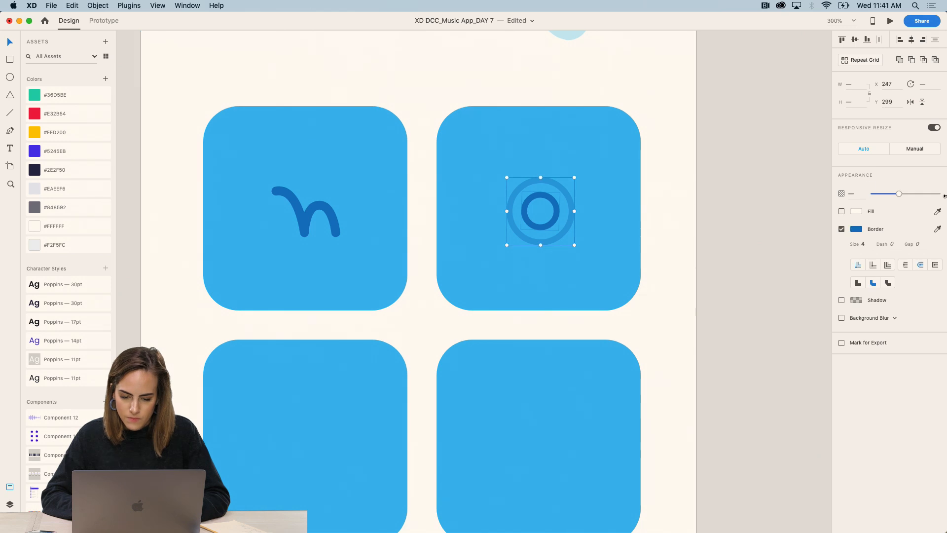
pyautogui.press('super+g')
pyautogui.click(767, 193)
# Step: Lock the Child artboard's full-size background path, Path 713
pyautogui.press('super+minus')
pyautogui.press('super+minus')
pyautogui.press('super+minus')
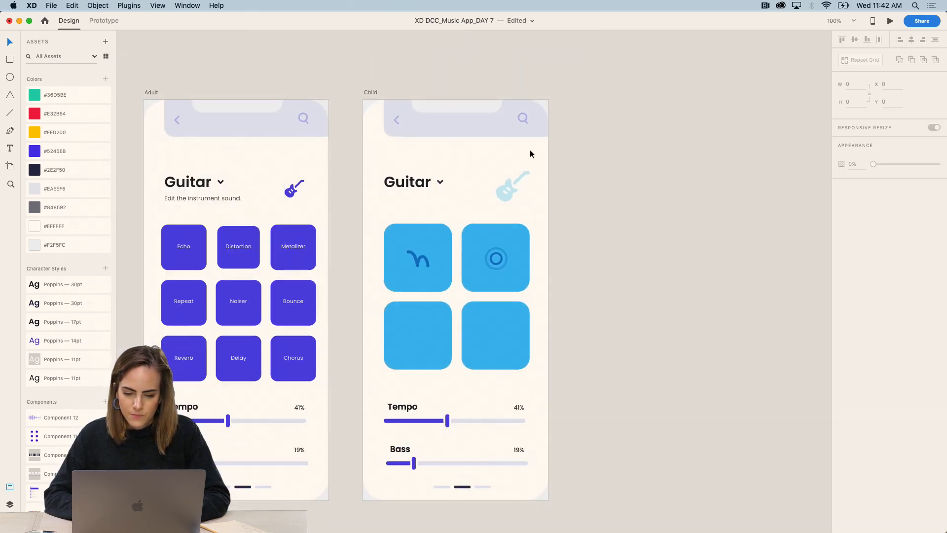
pyautogui.click(442, 164)
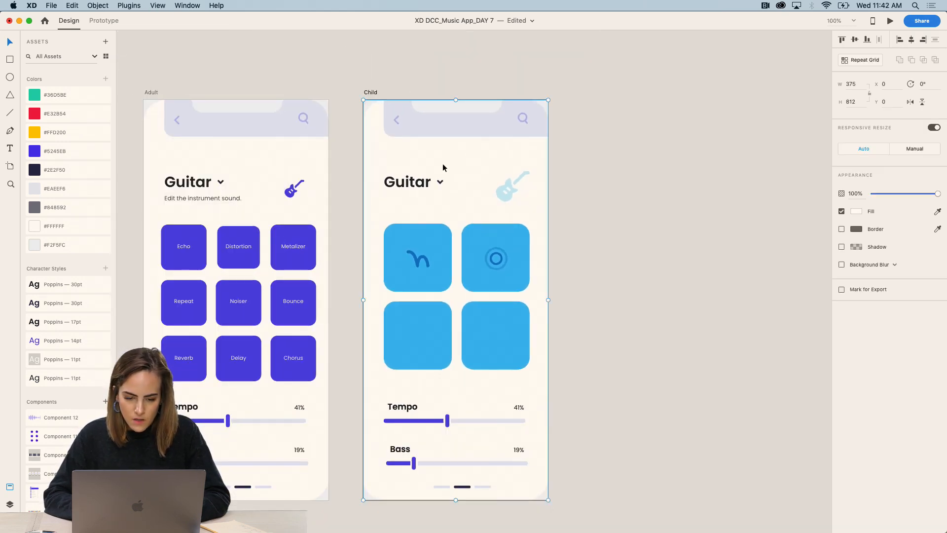
pyautogui.click(10, 504)
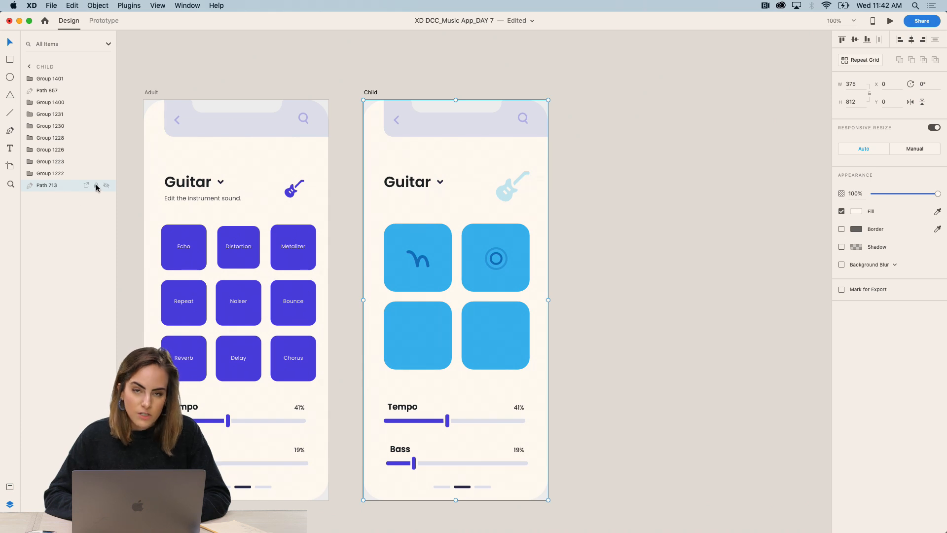
pyautogui.click(96, 186)
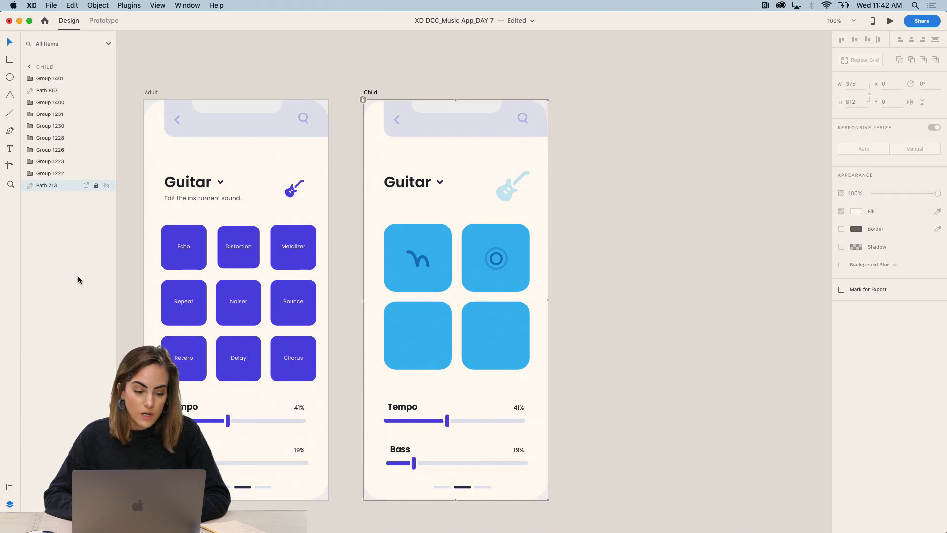
pyautogui.click(10, 487)
# Step: Increase the border size of the grouped concentric rings in the upper-right square to 6
pyautogui.press('super+equal')
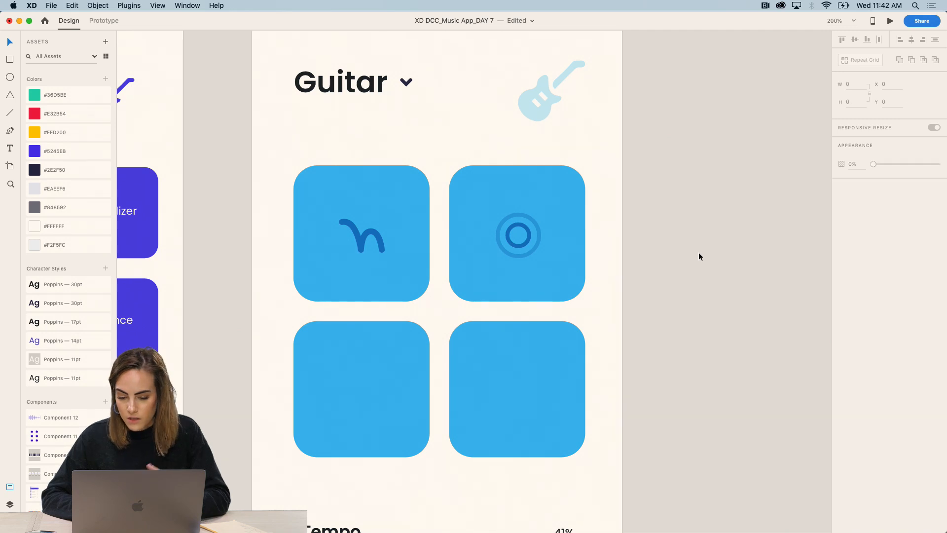
pyautogui.doubleClick(518, 236)
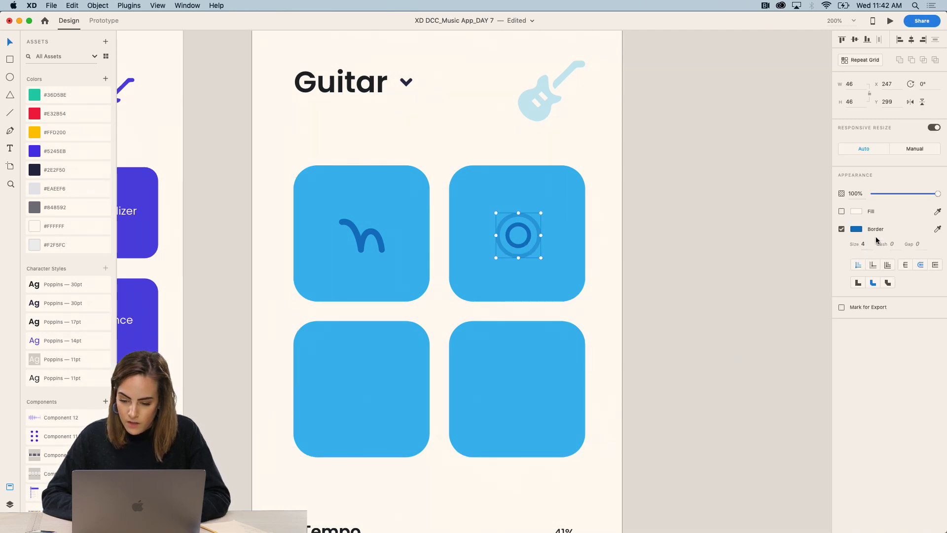
pyautogui.press('Up')
pyautogui.press('Up')
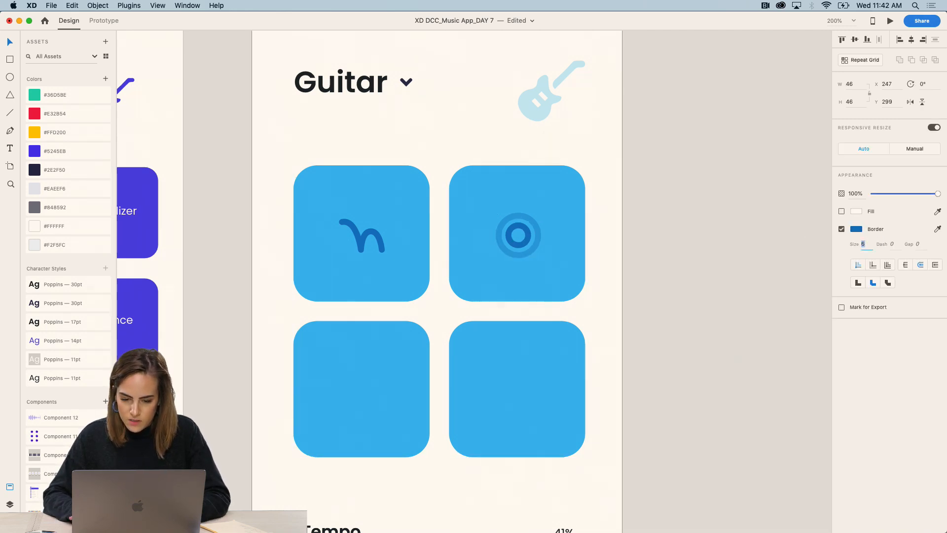
# Step: Reduce the border size of the concentric rings and of the wave icon in the upper-left square to 5
pyautogui.press('Down')
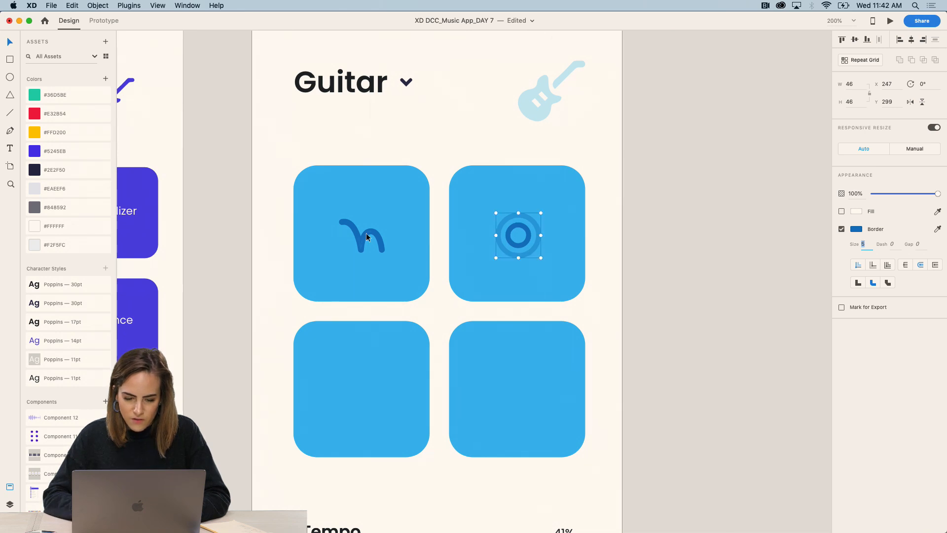
pyautogui.click(366, 232)
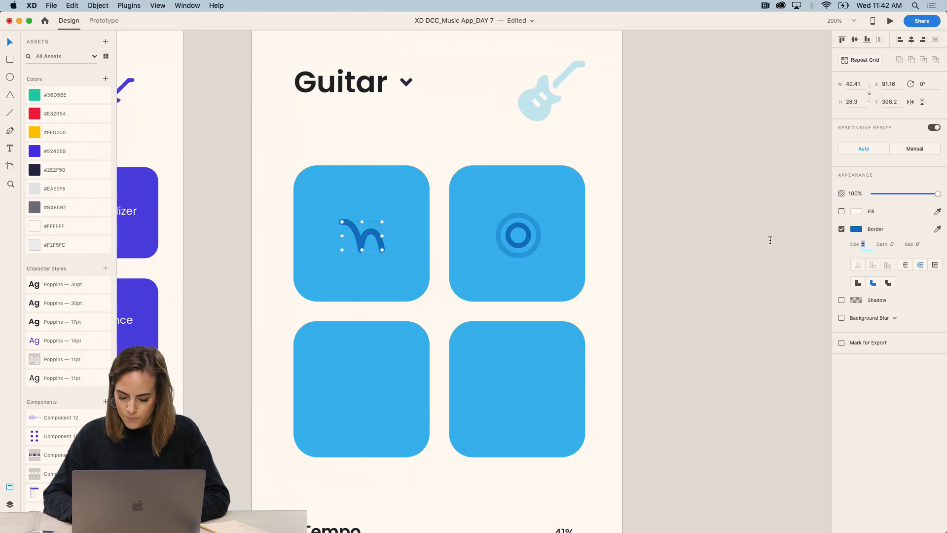
pyautogui.press('Down')
pyautogui.click(634, 260)
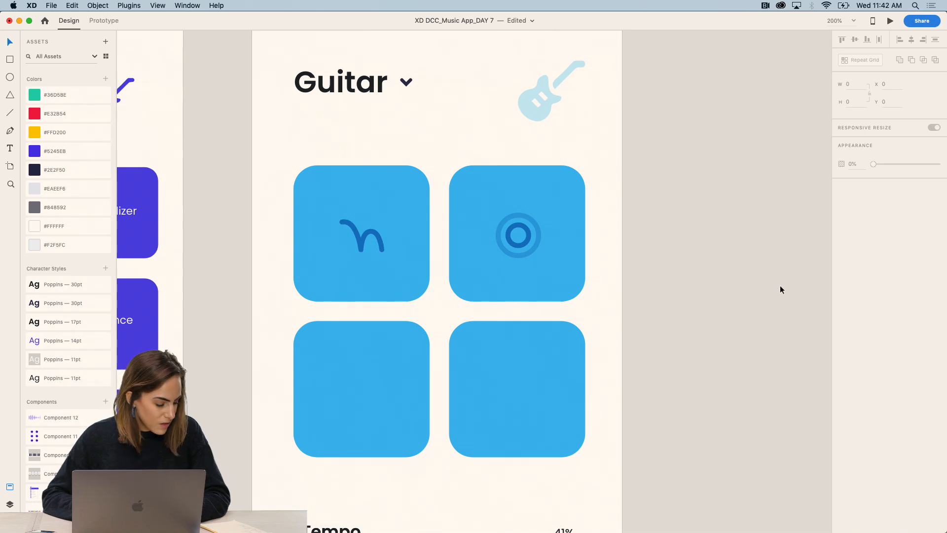
# Step: Draw a 45-degree diagonal line about 24 by 24 in the lower-left blue square
pyautogui.scroll(-5, 780, 285)
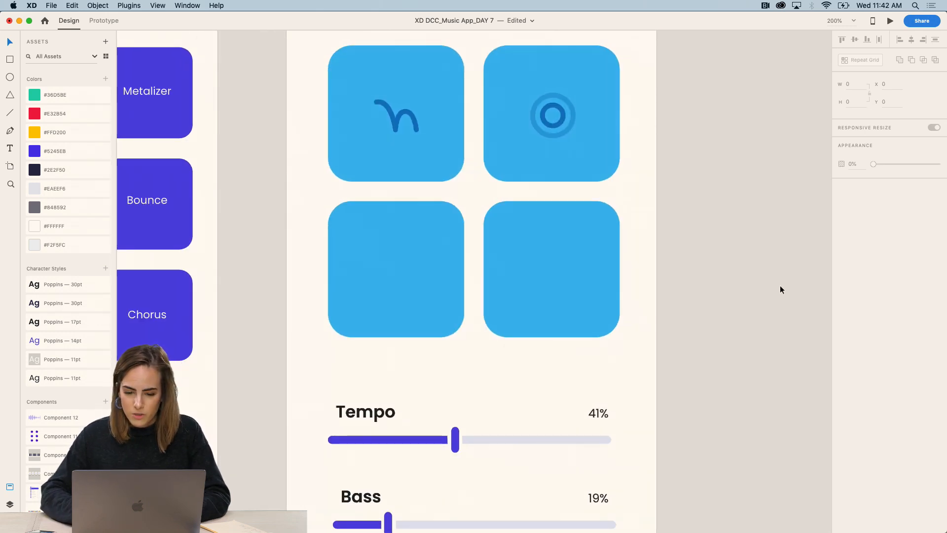
pyautogui.press('super+=')
pyautogui.hscroll(-2, 780, 285)
pyautogui.scroll(1, 779, 285)
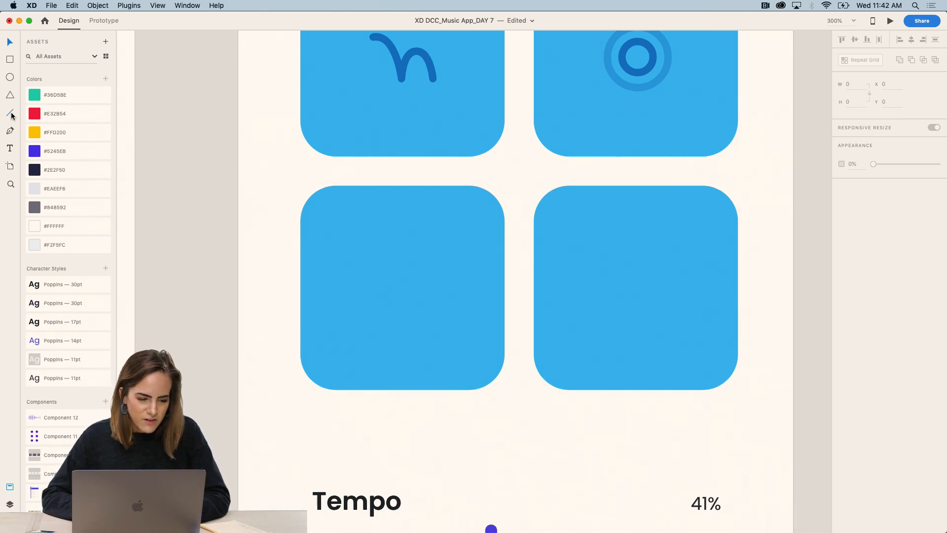
pyautogui.moveTo(368, 293); pyautogui.dragTo(403, 257)
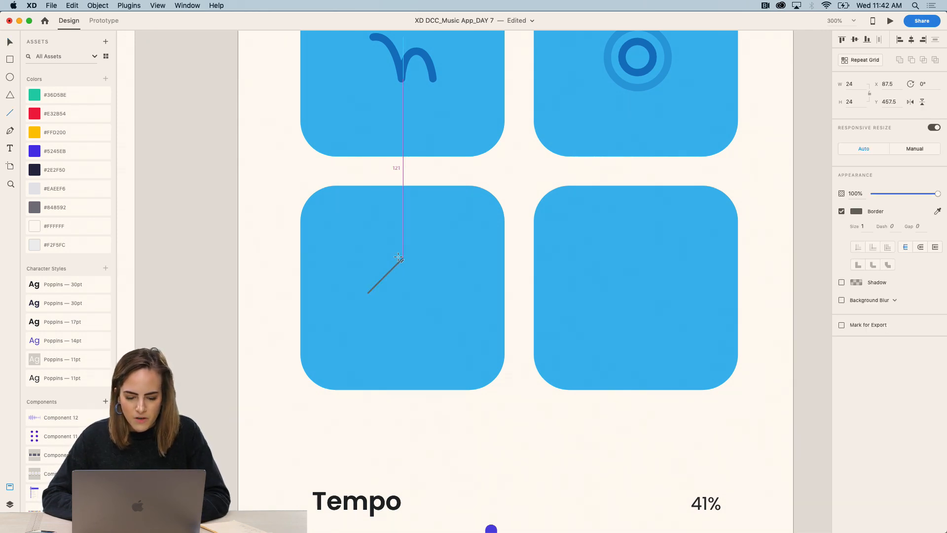
# Step: Give the diagonal line a border size of 5, round caps and the saved dark blue #007ACC
pyautogui.press('Up')
pyautogui.press('Up')
pyautogui.press('Up')
pyautogui.press('Up')
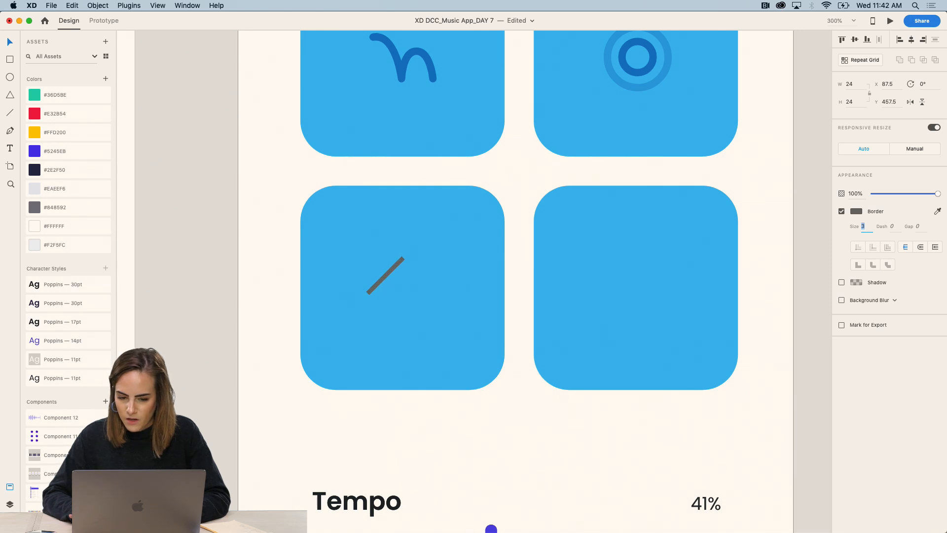
pyautogui.click(921, 248)
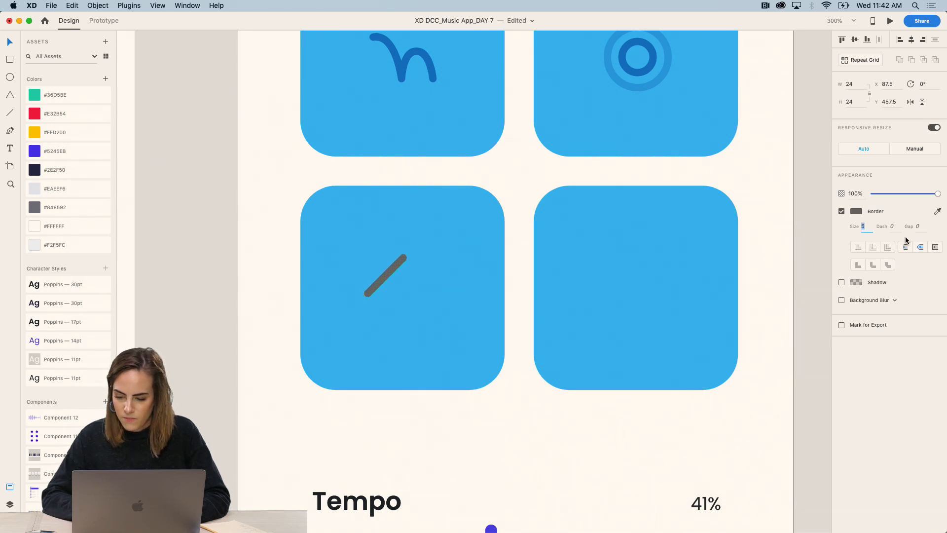
pyautogui.click(856, 212)
pyautogui.click(750, 263)
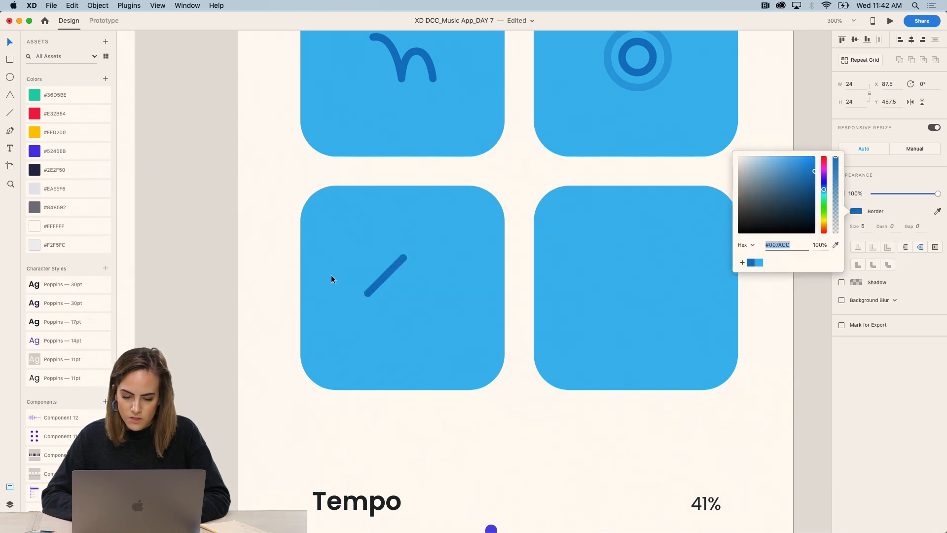
# Step: Duplicate the diagonal line as a longer parallel stroke below it and centre the pair in the lower-left square
pyautogui.click(392, 271)
pyautogui.press('super+d')
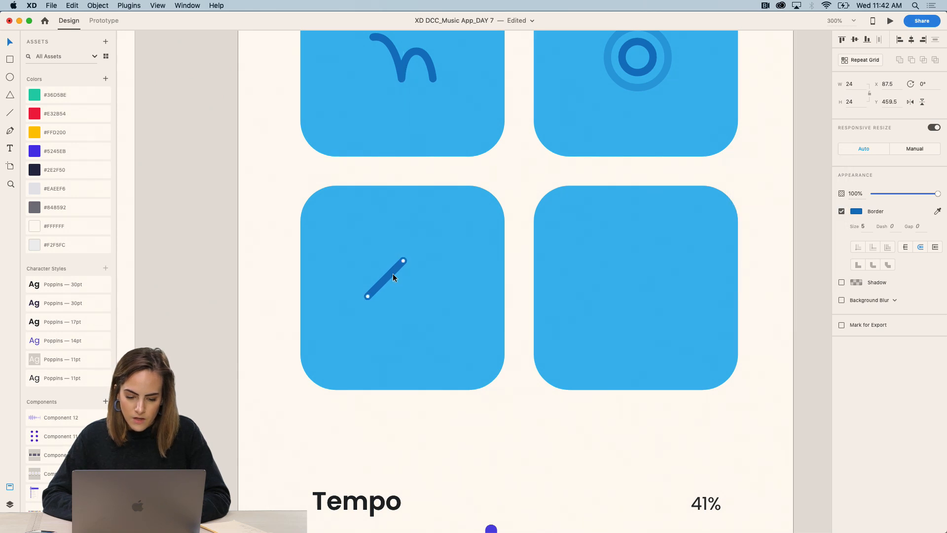
pyautogui.moveTo(393, 274); pyautogui.dragTo(413, 288)
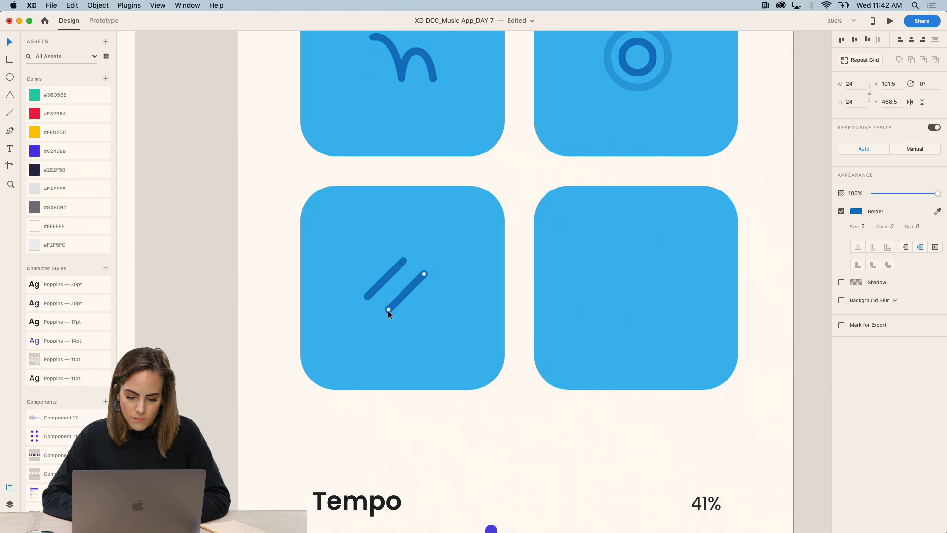
pyautogui.keyDown('shift'); pyautogui.click(387, 280); pyautogui.keyUp('shift')
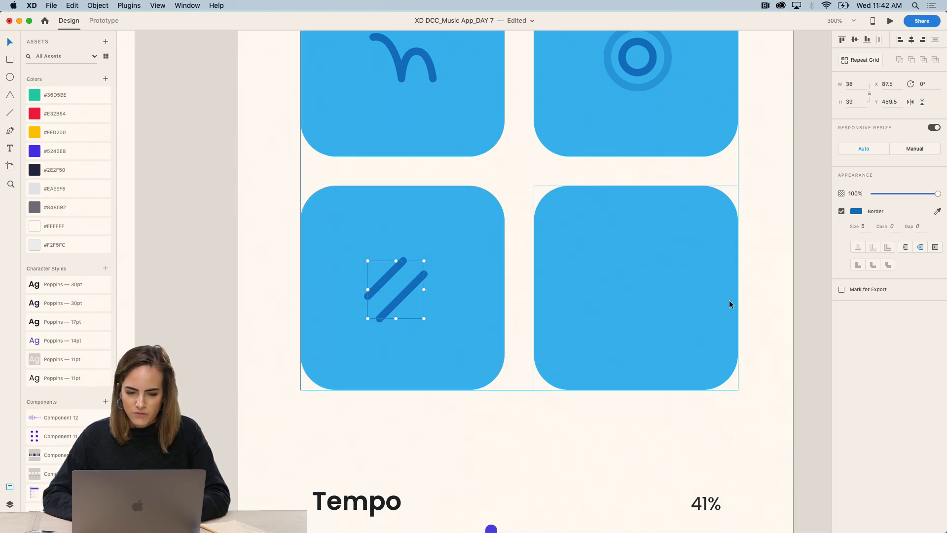
pyautogui.press('super+minus')
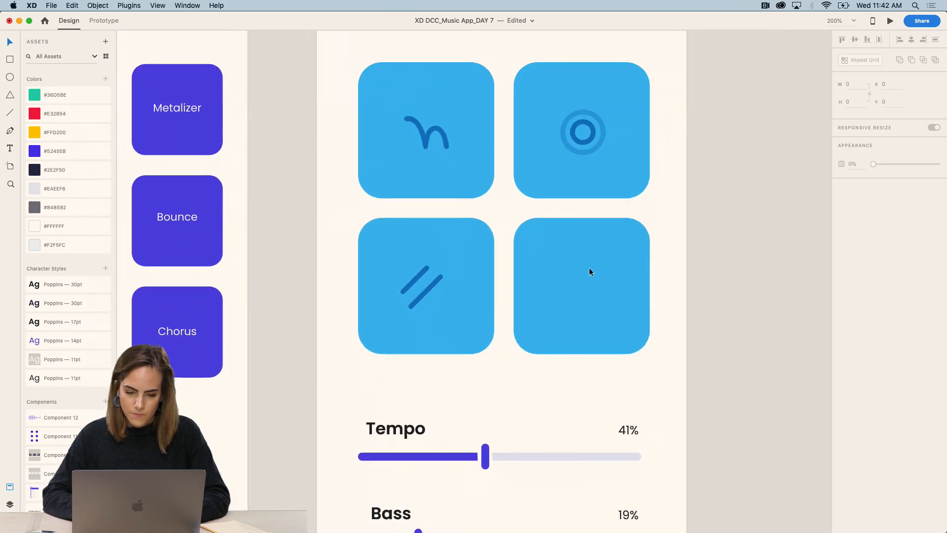
pyautogui.click(442, 136)
pyautogui.click(723, 274)
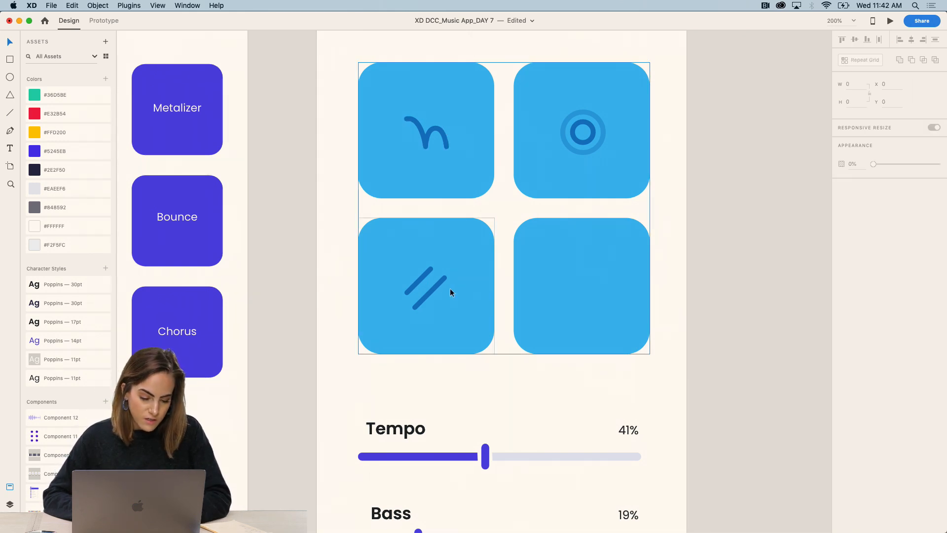
# Step: Draw a curved arch about 56 by 26 with the Pen tool in the empty lower-right square
pyautogui.hscroll(2, 449, 292)
pyautogui.press('super+plus')
pyautogui.press('super+plus')
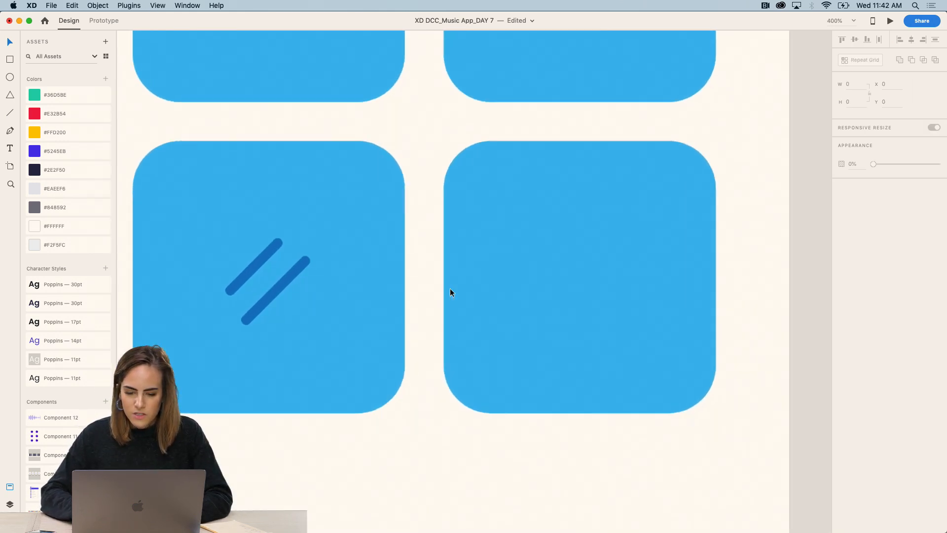
pyautogui.hscroll(3, 450, 292)
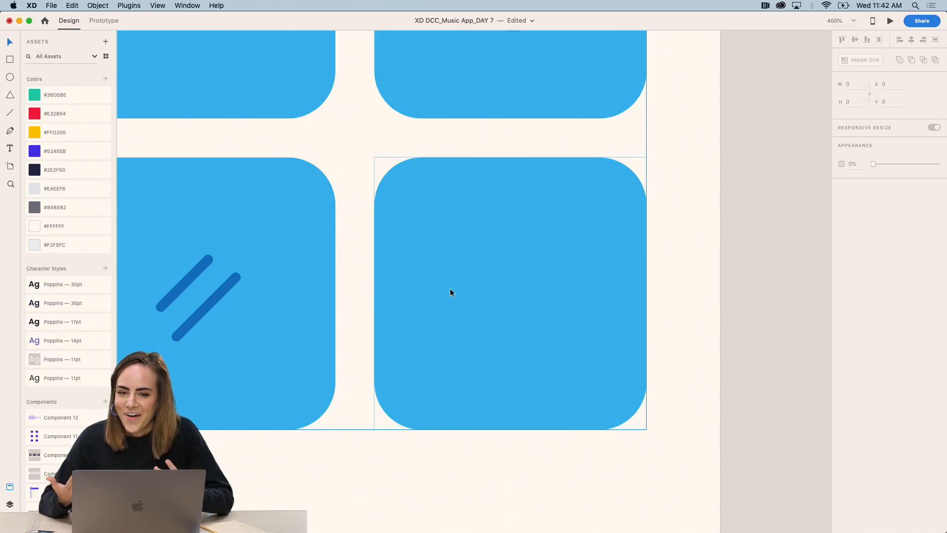
pyautogui.hscroll(2, 450, 292)
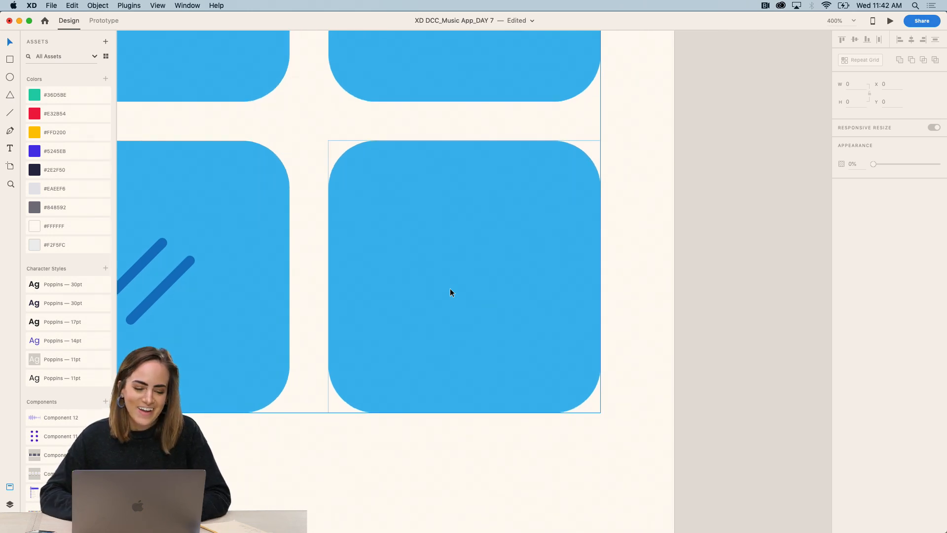
pyautogui.click(11, 131)
pyautogui.click(405, 293)
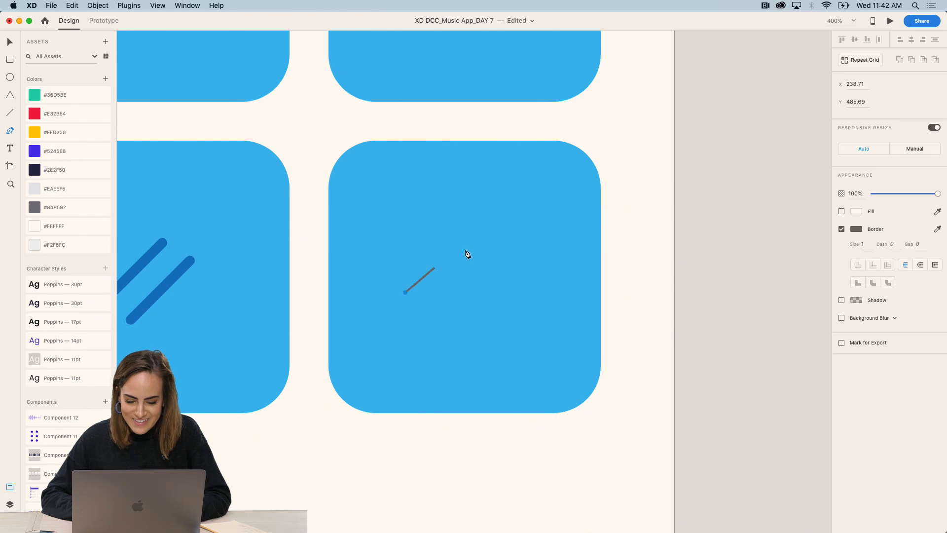
pyautogui.click(459, 244)
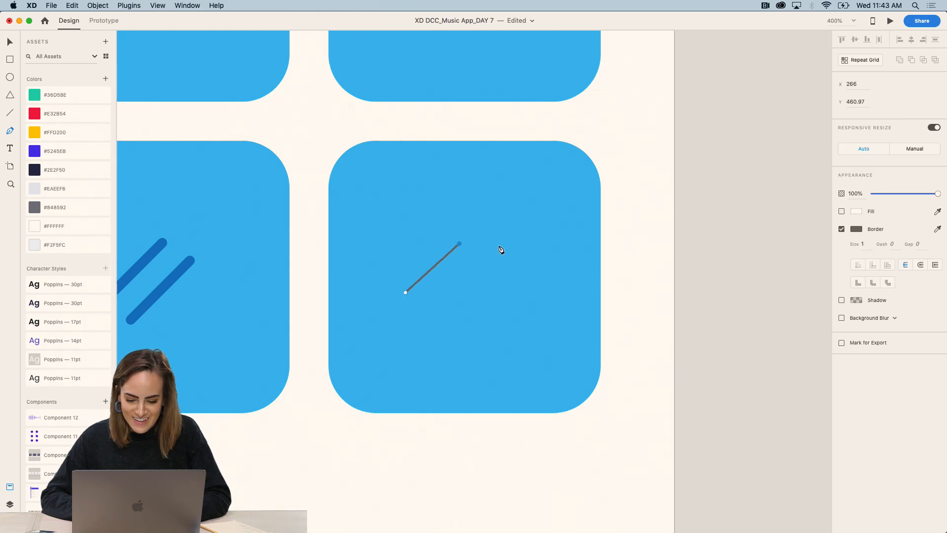
pyautogui.moveTo(460, 244); pyautogui.dragTo(508, 244)
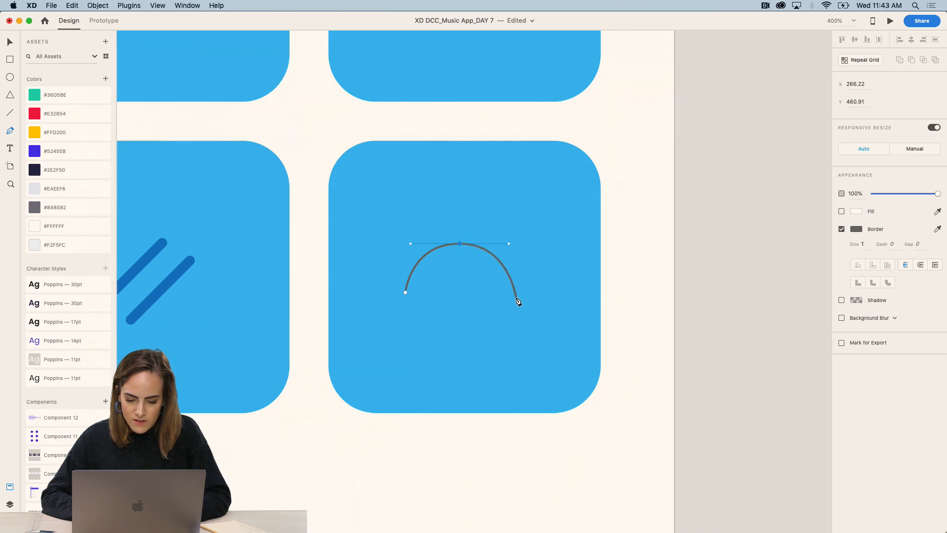
pyautogui.click(517, 295)
pyautogui.press('Escape')
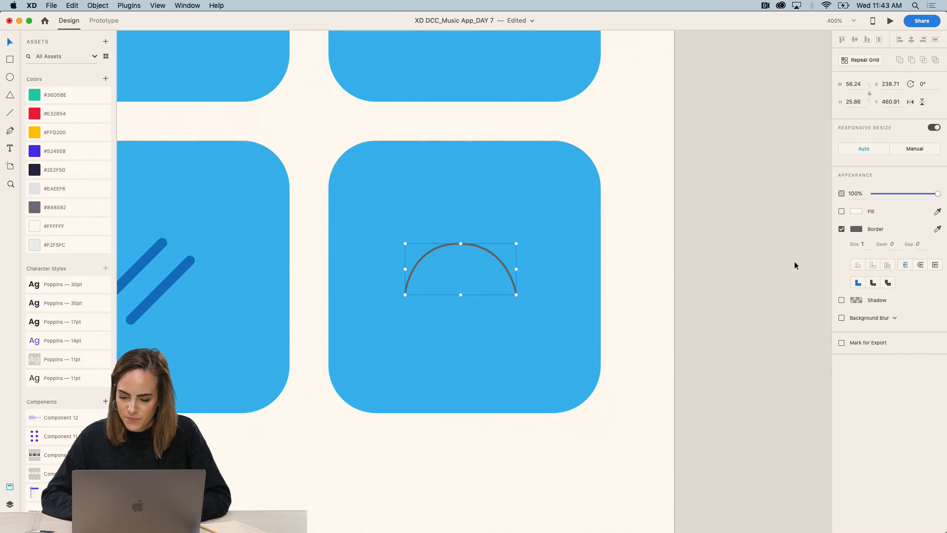
# Step: Give the arch a #007ACC border of size 5 with round caps, and enlarge it to about 59 by 27
pyautogui.click(856, 229)
pyautogui.click(751, 280)
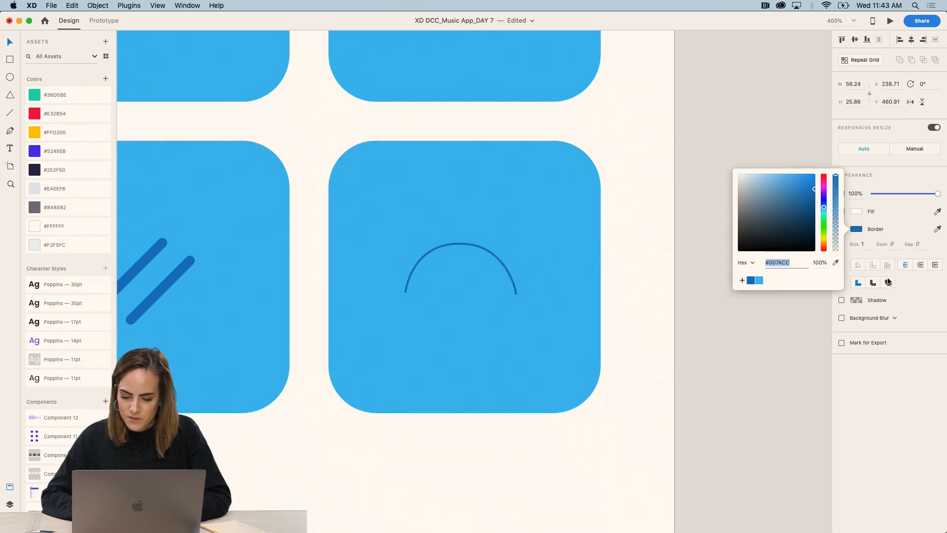
pyautogui.click(869, 248)
pyautogui.write('5')
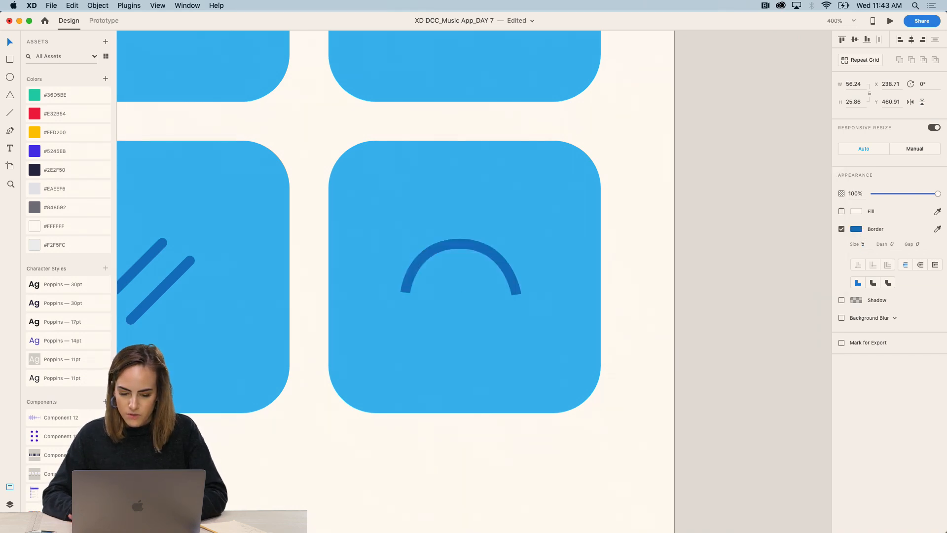
pyautogui.click(917, 264)
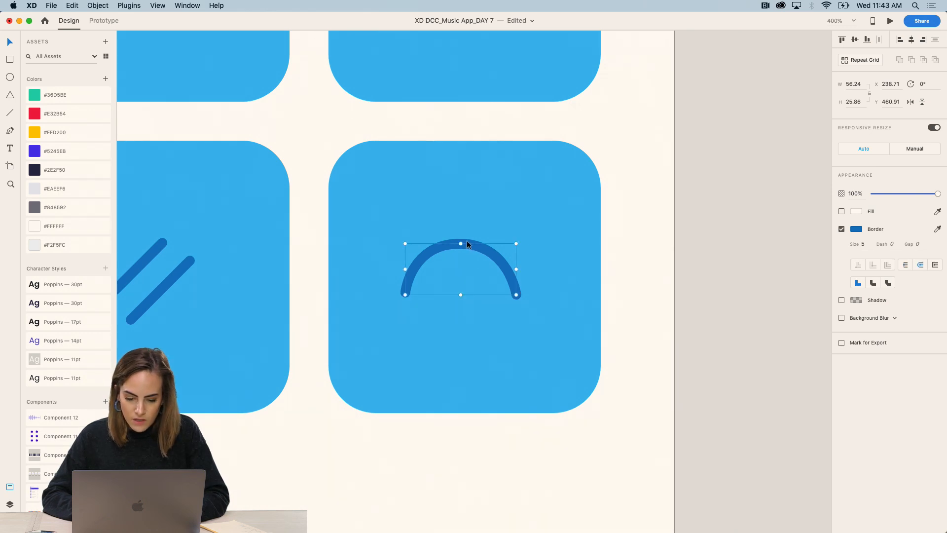
pyautogui.moveTo(476, 245); pyautogui.dragTo(486, 237)
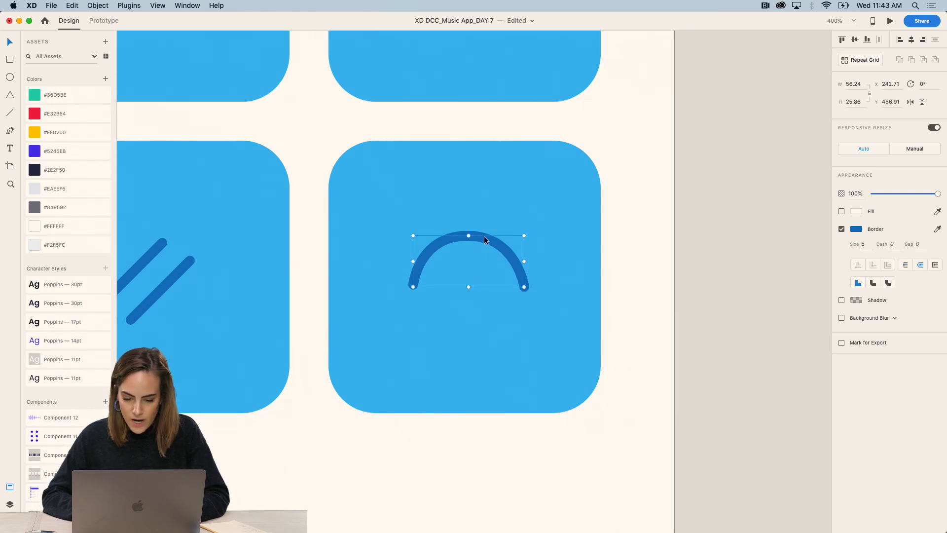
pyautogui.moveTo(411, 285); pyautogui.dragTo(408, 294)
# Step: Duplicate the arch, shrink the copy into a concentric inner arch, and group the two
pyautogui.press('super+d')
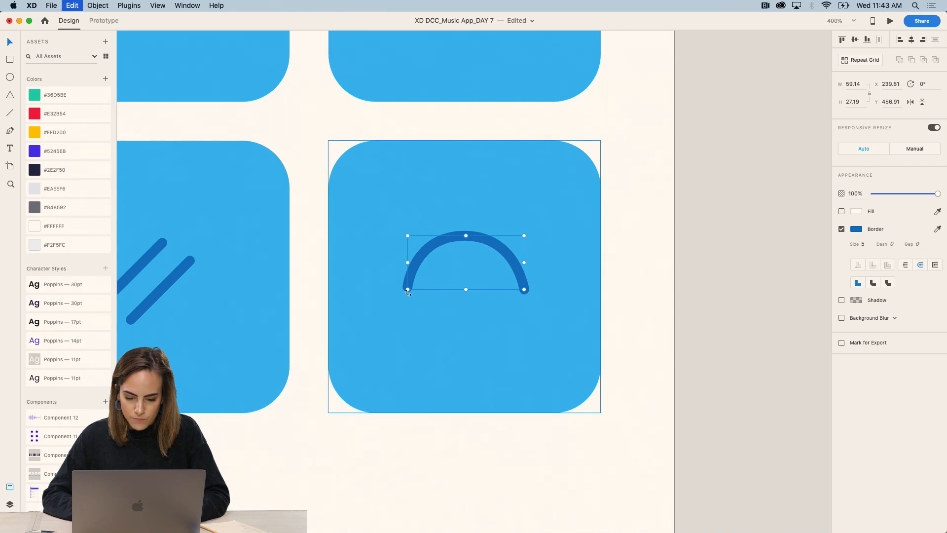
pyautogui.moveTo(525, 232); pyautogui.dragTo(478, 266)
pyautogui.keyDown('shift'); pyautogui.click(500, 247); pyautogui.keyUp('shift')
pyautogui.press('super+g')
pyautogui.click(747, 236)
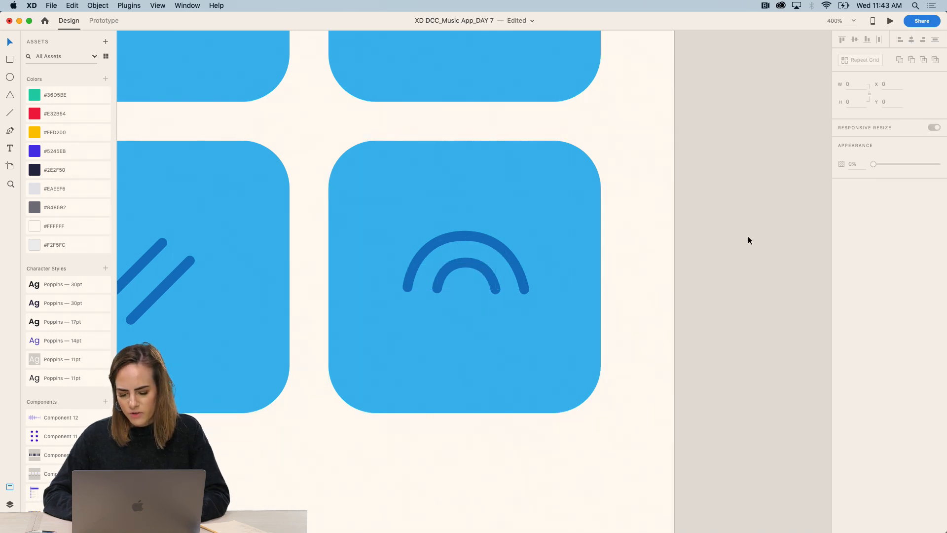
# Step: Delete the Tempo and Bass sliders with their labels from the Child artboard
pyautogui.press('super+minus')
pyautogui.press('super+minus')
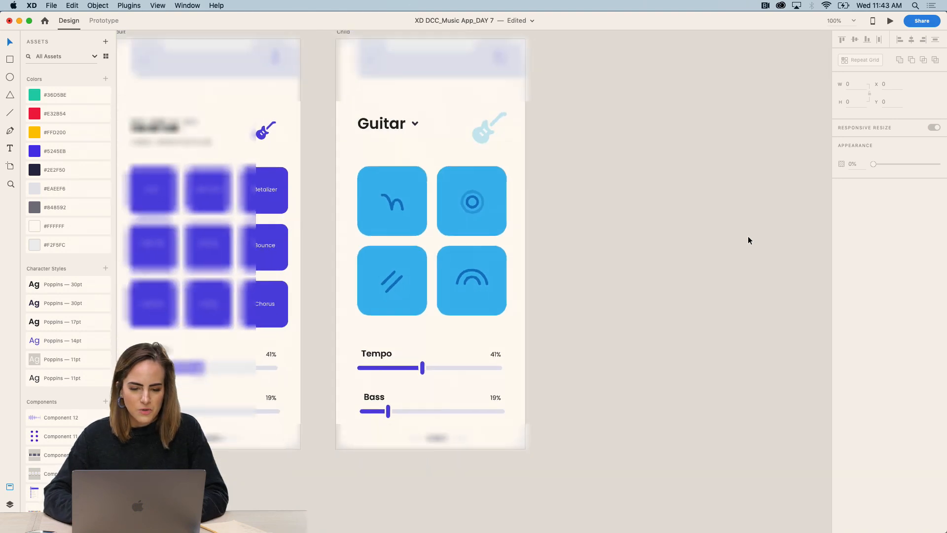
pyautogui.press('super+plus')
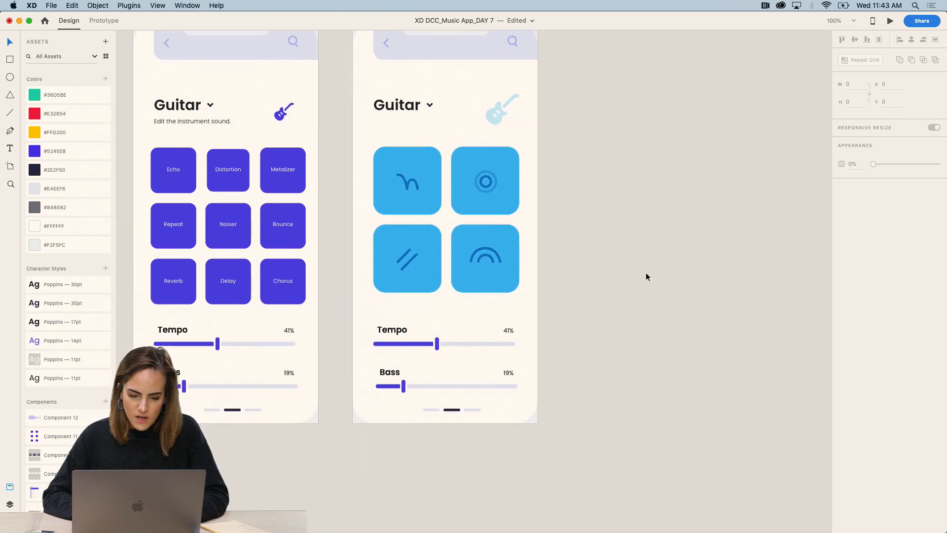
pyautogui.scroll(-3, 647, 277)
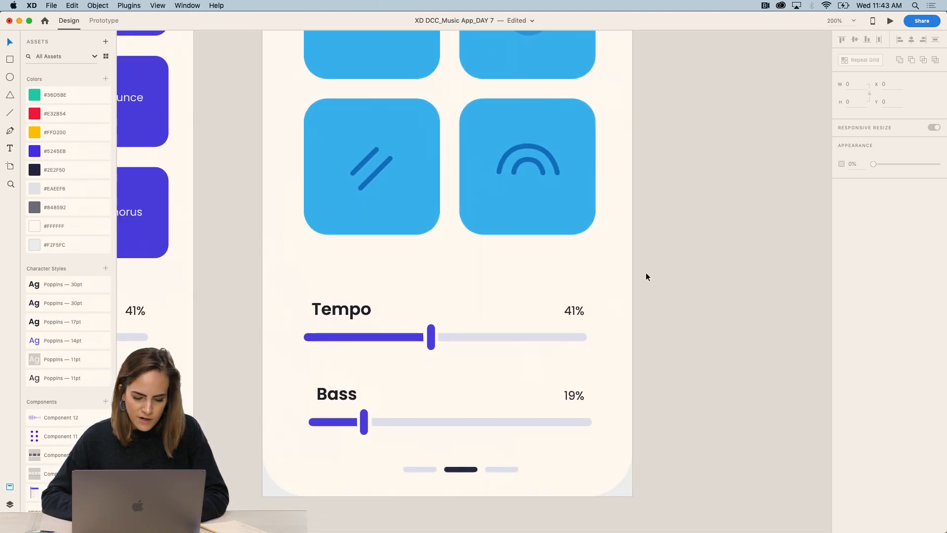
pyautogui.press('super+minus')
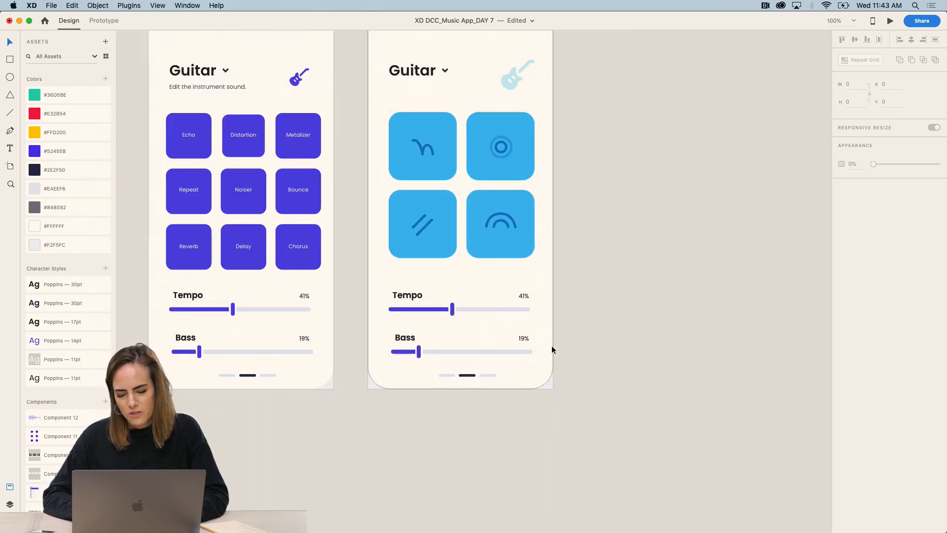
pyautogui.click(501, 307)
pyautogui.press('Delete')
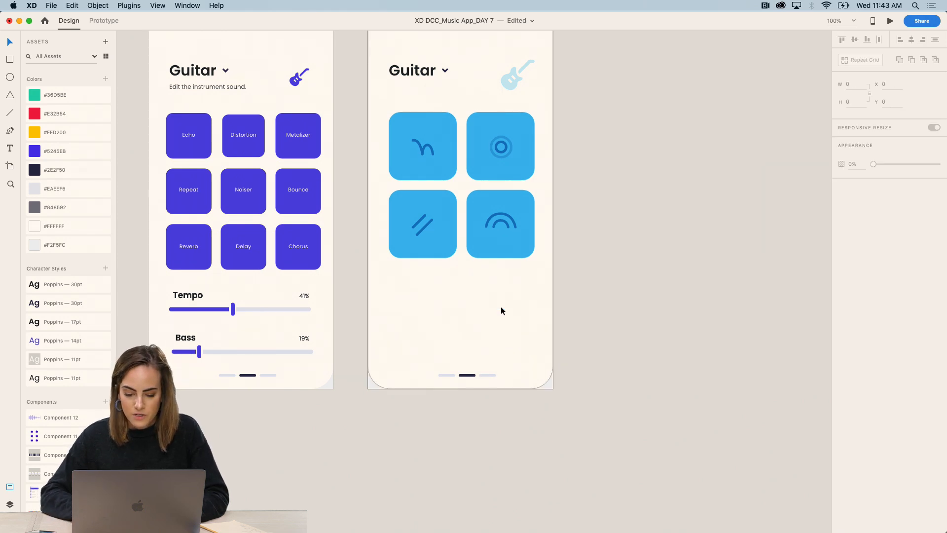
# Step: Draw a rectangle about 296 by 58 below the icon squares, spanning the full width of the button grid
pyautogui.press('super+equal')
pyautogui.hscroll(-5, 482, 354)
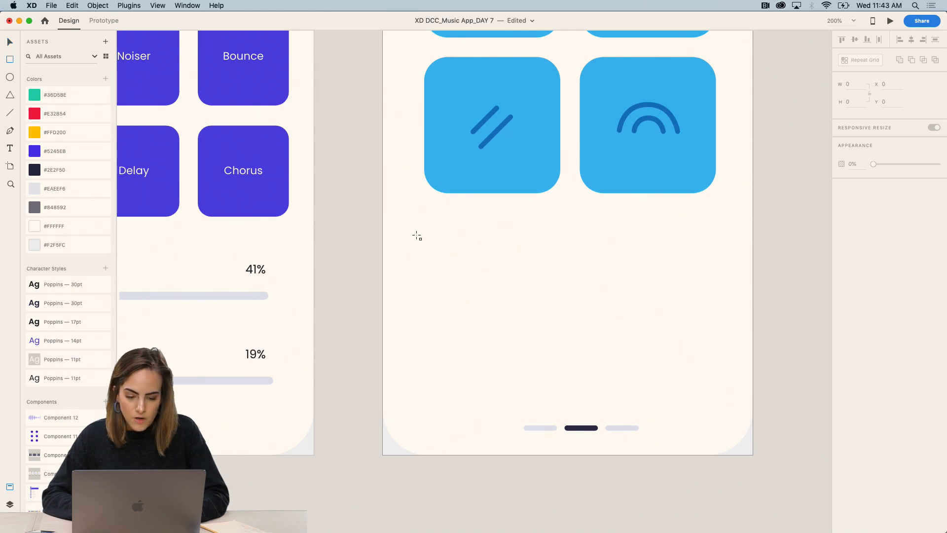
pyautogui.moveTo(427, 249); pyautogui.dragTo(546, 296)
pyautogui.press('super+z')
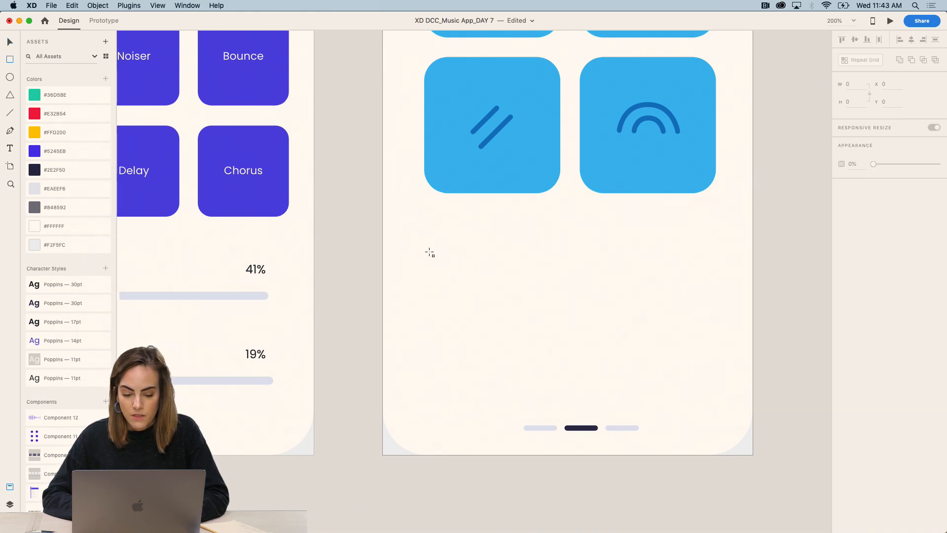
pyautogui.moveTo(425, 247)
pyautogui.mouseDown()
pyautogui.moveTo(617, 285)
pyautogui.moveTo(731, 295)
pyautogui.moveTo(712, 297)
pyautogui.moveTo(716, 304)
pyautogui.mouseUp()
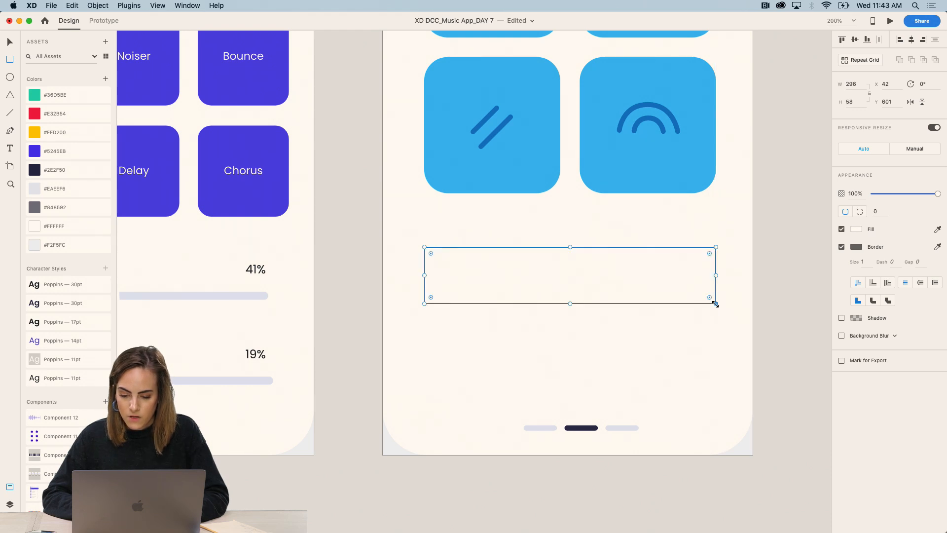
# Step: Round the new rectangle's corners to about 11, remove its border and fill it with the light blue of the icon squares
pyautogui.moveTo(709, 254); pyautogui.dragTo(707, 256)
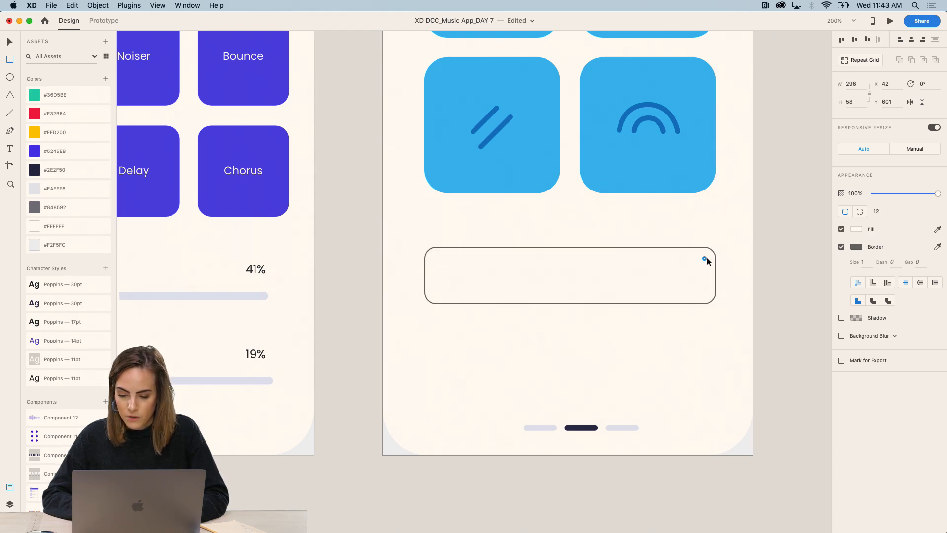
pyautogui.click(842, 248)
pyautogui.click(856, 229)
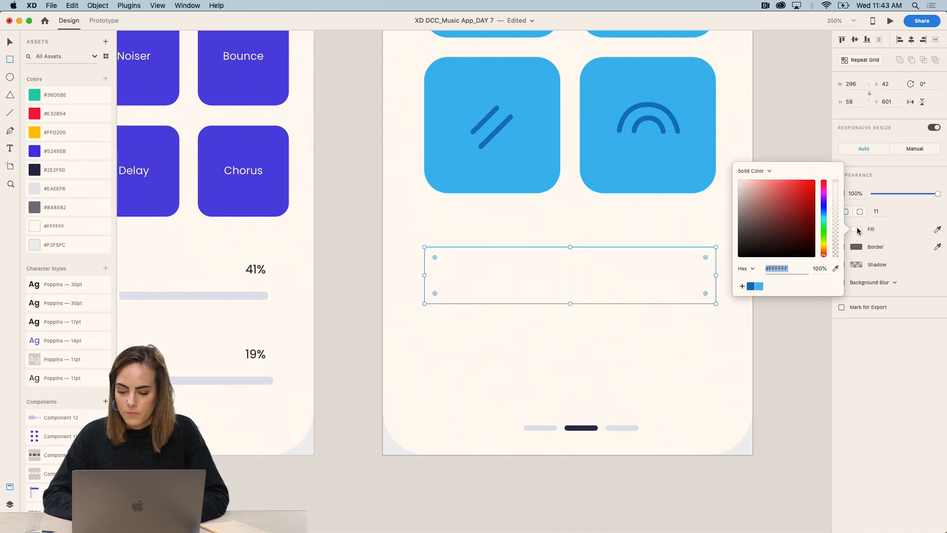
pyautogui.click(758, 287)
pyautogui.write('t')
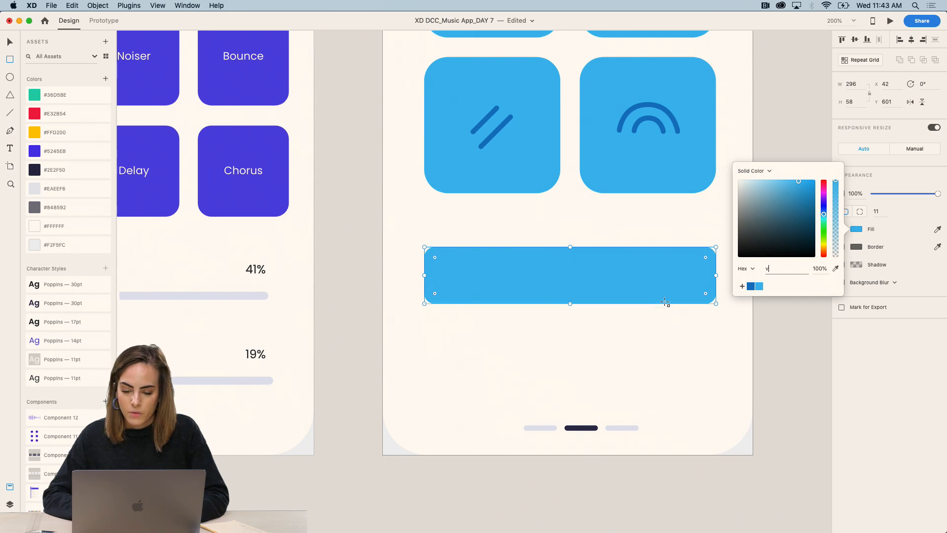
pyautogui.click(814, 384)
pyautogui.press('v')
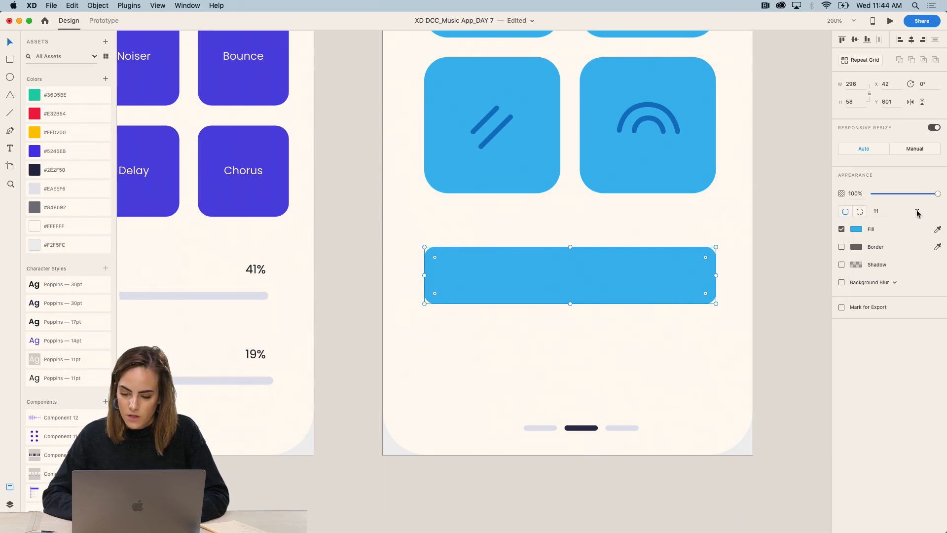
# Step: Set the bar's opacity to 33%, then overlay a duplicate shortened to about 122 wide at 100% opacity as the filled part
pyautogui.moveTo(912, 192)
pyautogui.mouseDown()
pyautogui.moveTo(886, 195)
pyautogui.moveTo(895, 194)
pyautogui.mouseUp()
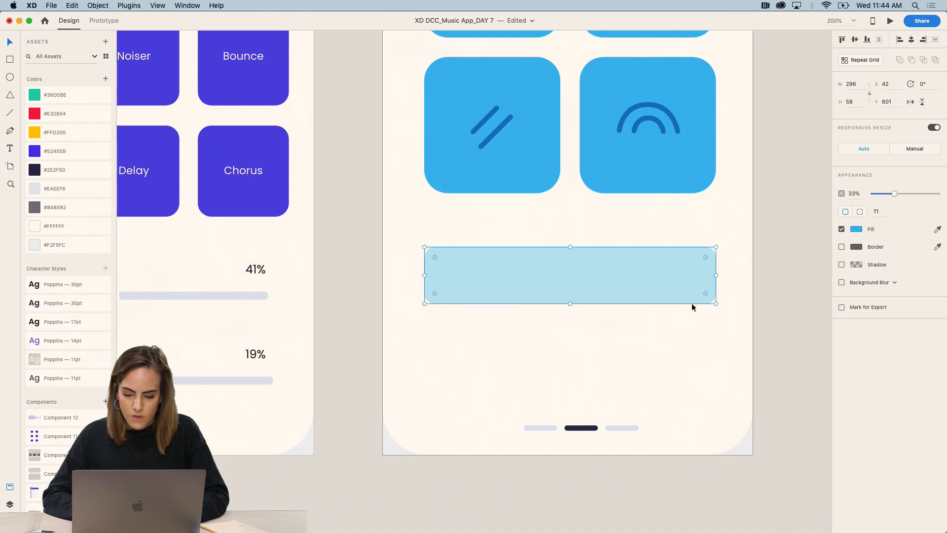
pyautogui.moveTo(716, 275); pyautogui.dragTo(544, 275)
pyautogui.moveTo(915, 197); pyautogui.dragTo(945, 194)
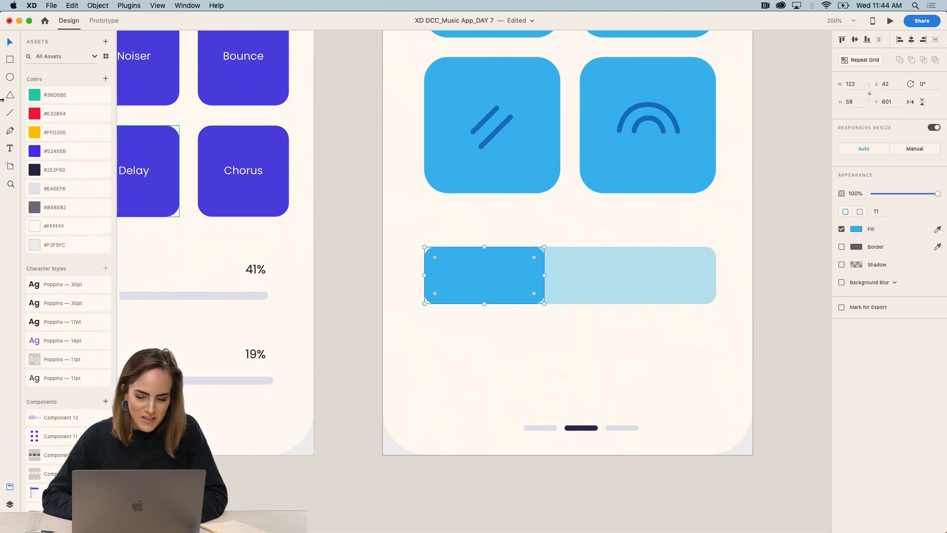
# Step: Draw a borderless white rectangle about 53 by 85 over the end of the filled part to form a gap
pyautogui.click(9, 59)
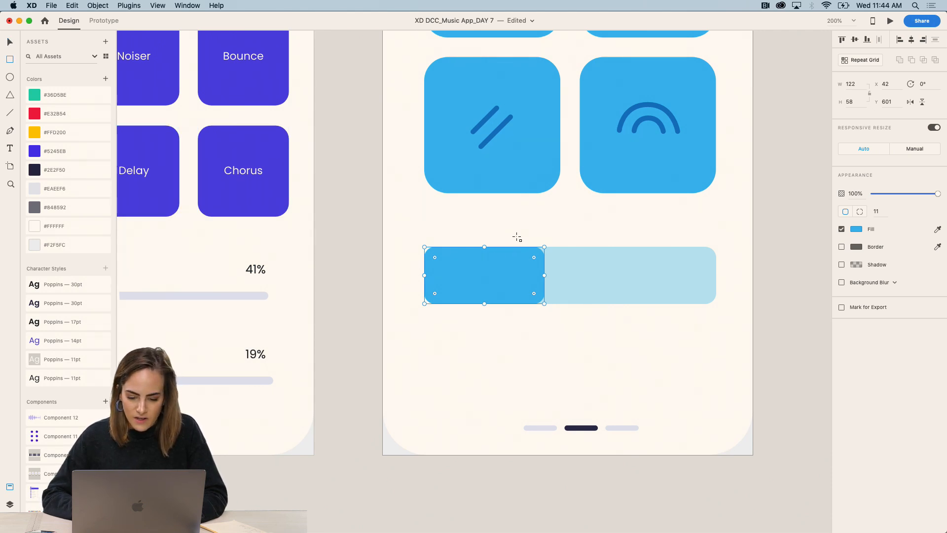
pyautogui.moveTo(516, 235); pyautogui.dragTo(568, 318)
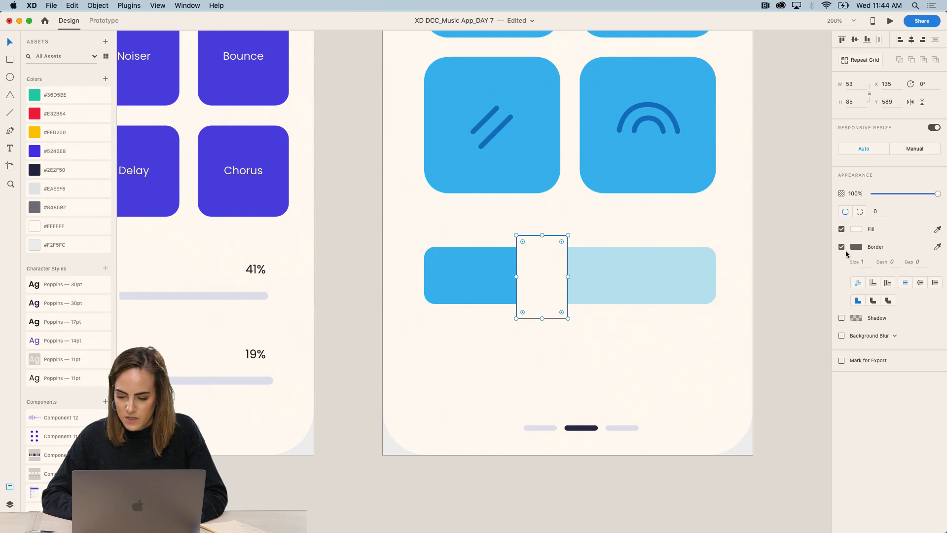
pyautogui.click(842, 247)
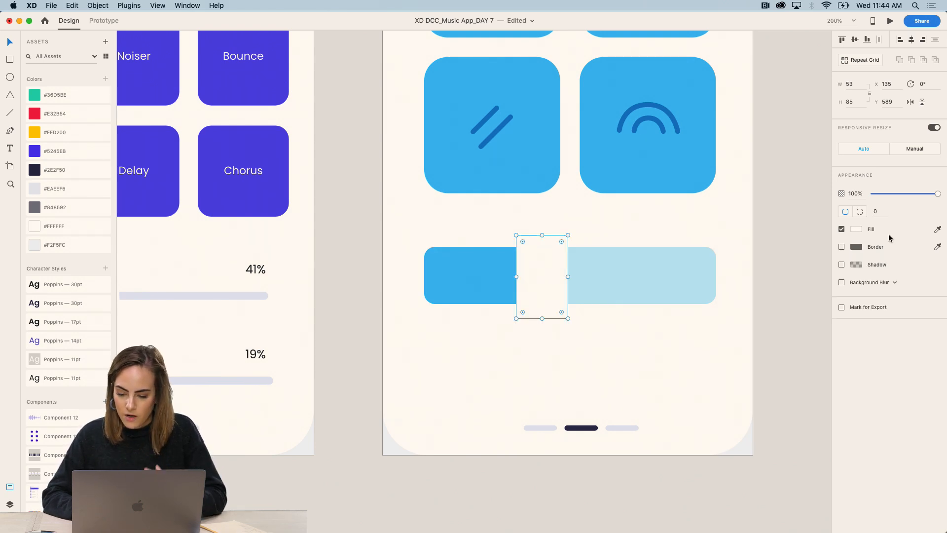
pyautogui.click(780, 255)
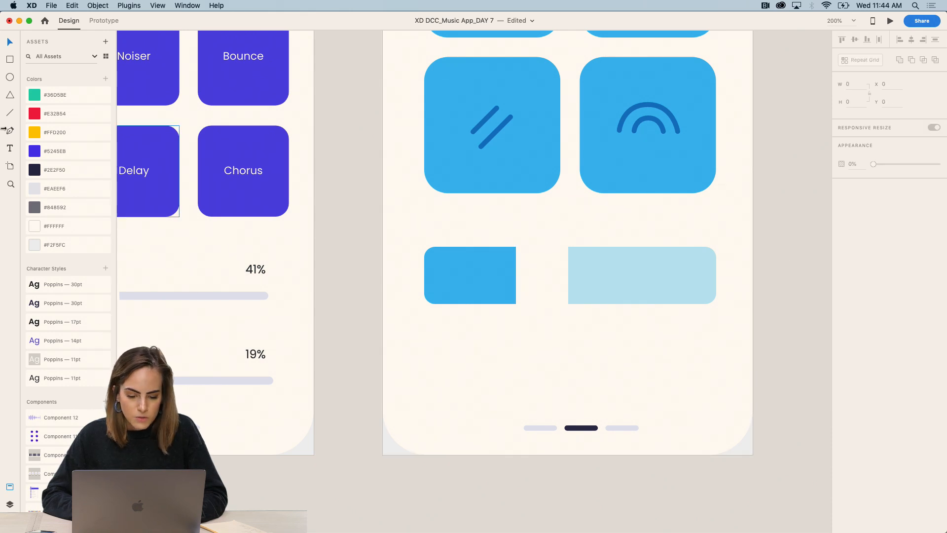
# Step: Draw a borderless slider handle about 38 by 58 inside the gap, filled with #007ACC and with corners rounded to about 7
pyautogui.click(10, 62)
pyautogui.moveTo(524, 247)
pyautogui.mouseDown()
pyautogui.moveTo(567, 426)
pyautogui.moveTo(549, 300)
pyautogui.moveTo(560, 304)
pyautogui.mouseUp()
pyautogui.click(842, 247)
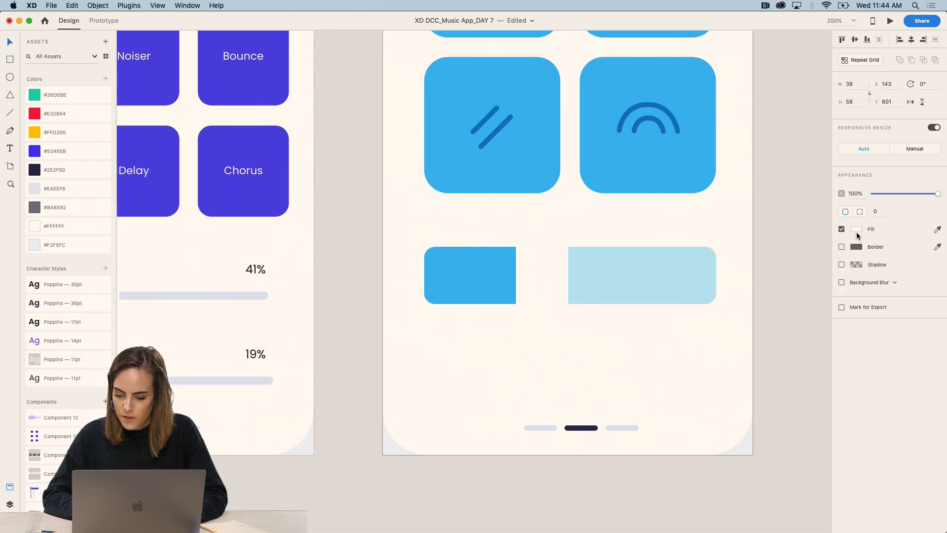
pyautogui.click(856, 230)
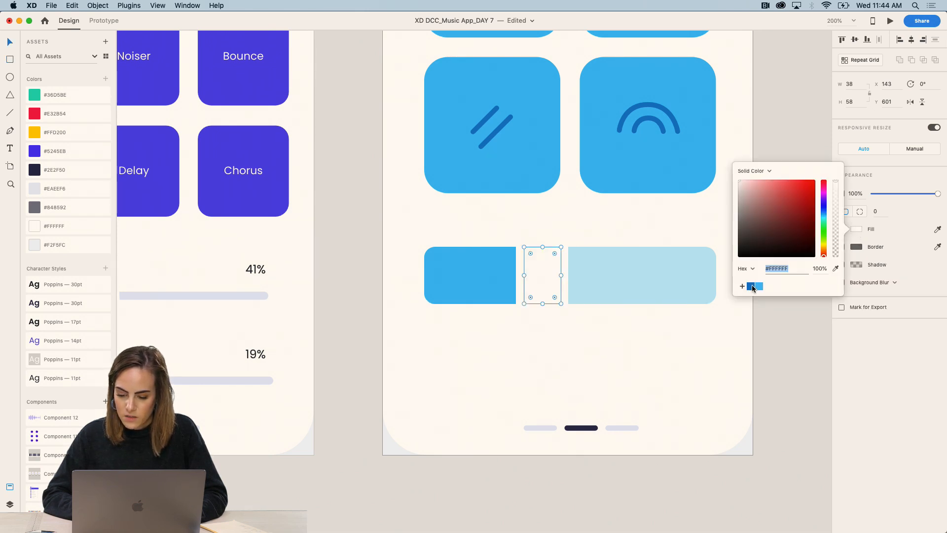
pyautogui.click(751, 286)
pyautogui.click(760, 287)
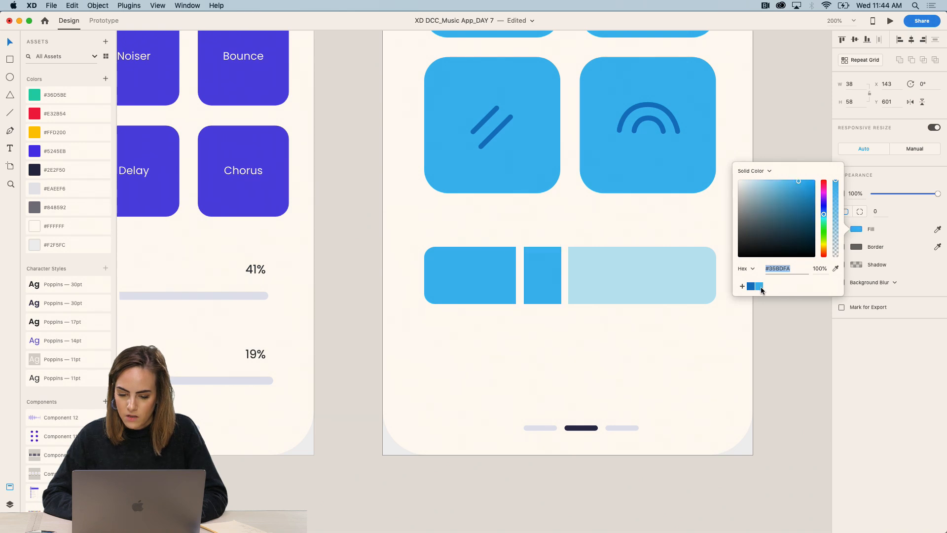
pyautogui.click(751, 287)
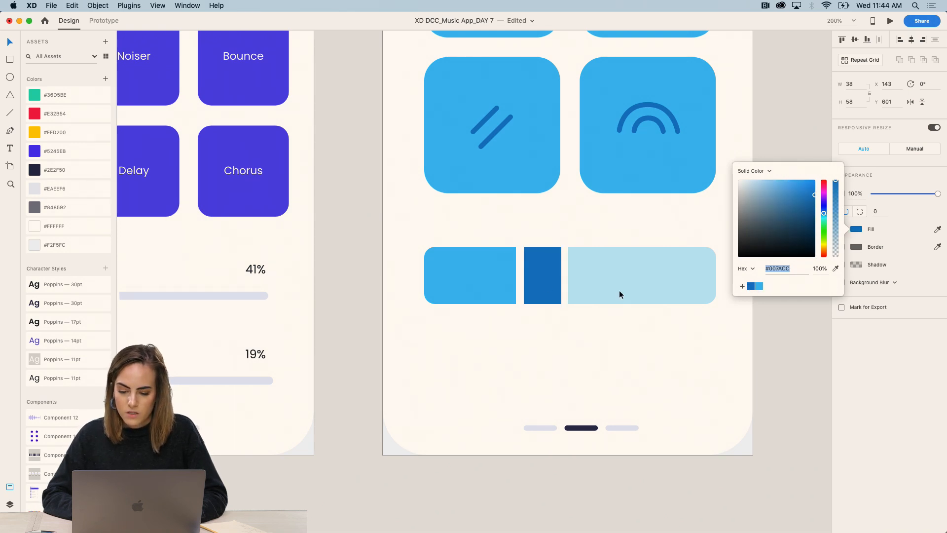
pyautogui.moveTo(531, 255); pyautogui.dragTo(532, 262)
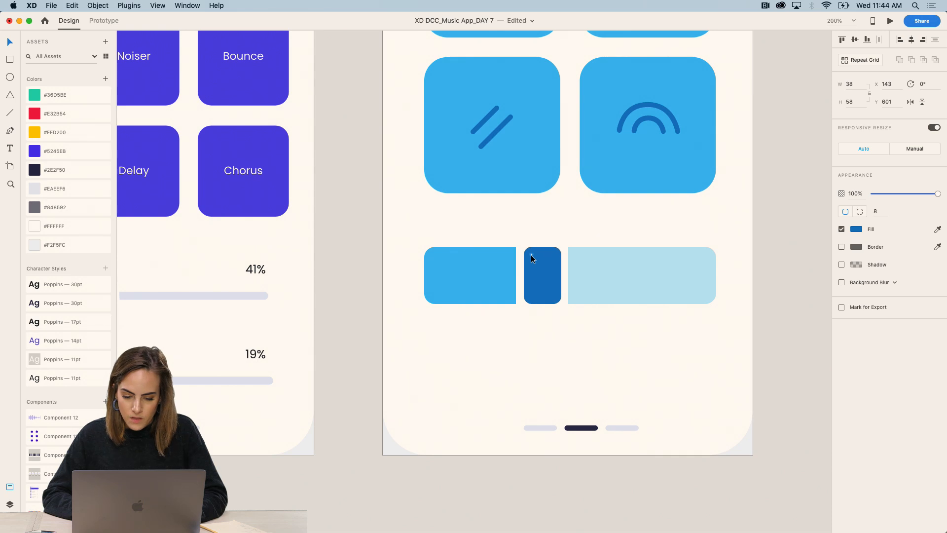
pyautogui.click(783, 250)
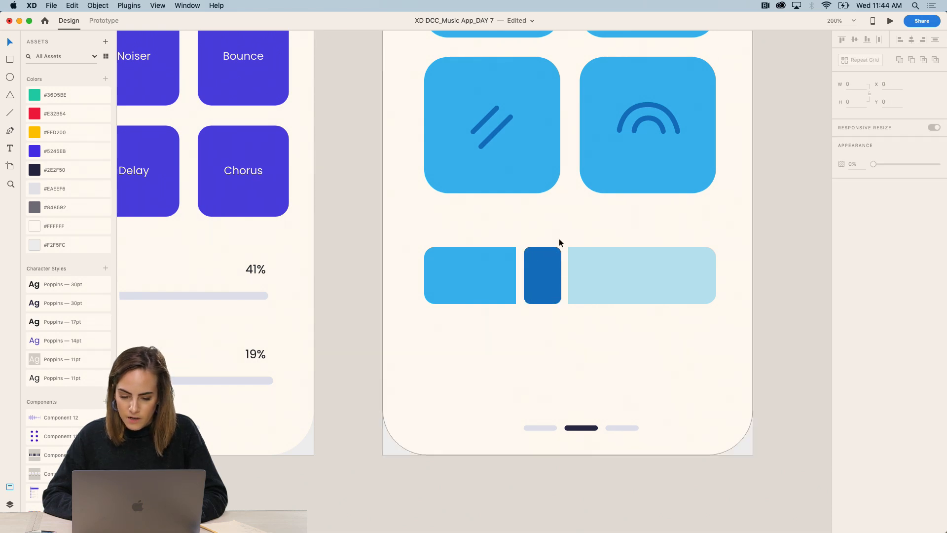
# Step: Try to narrow the white gap rectangle around the slider handle to about 47 wide
pyautogui.click(518, 277)
pyautogui.moveTo(517, 277); pyautogui.dragTo(565, 276)
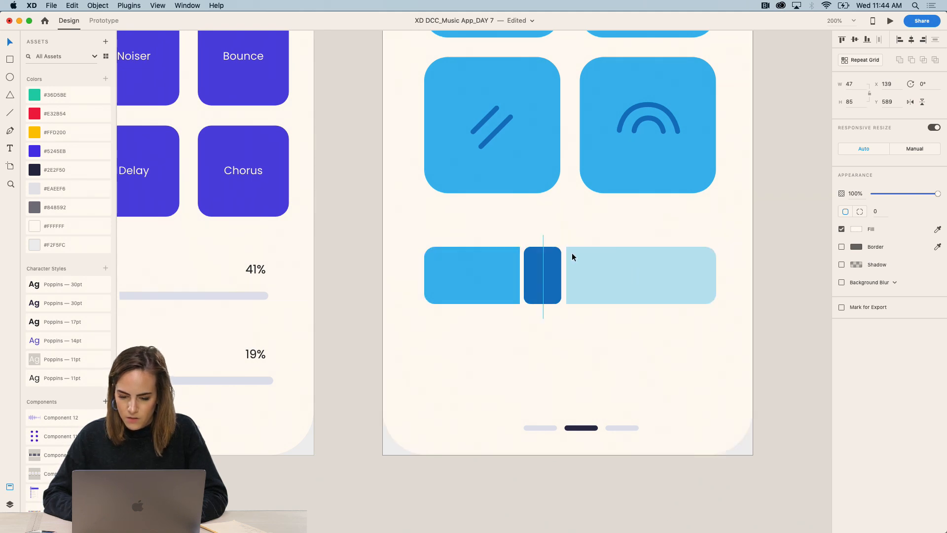
pyautogui.click(628, 329)
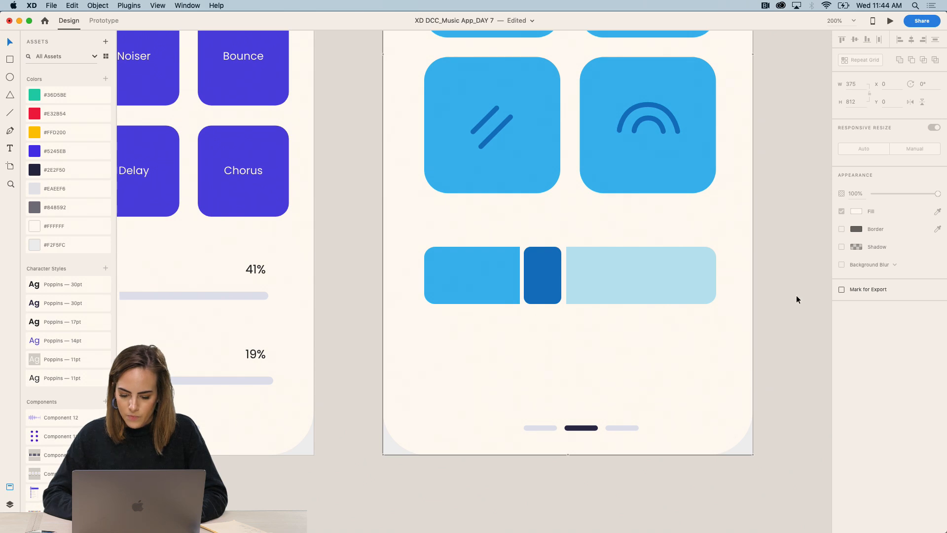
pyautogui.press('super+1')
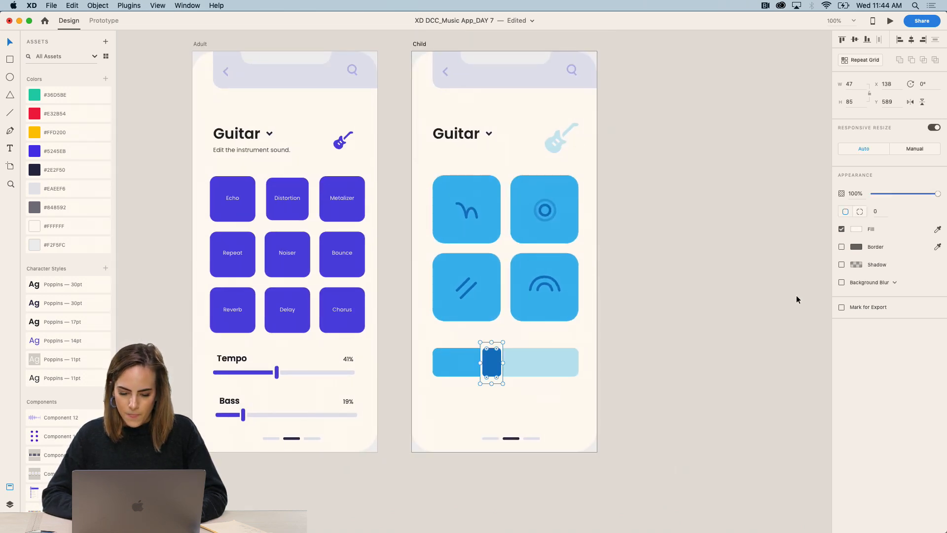
pyautogui.click(731, 301)
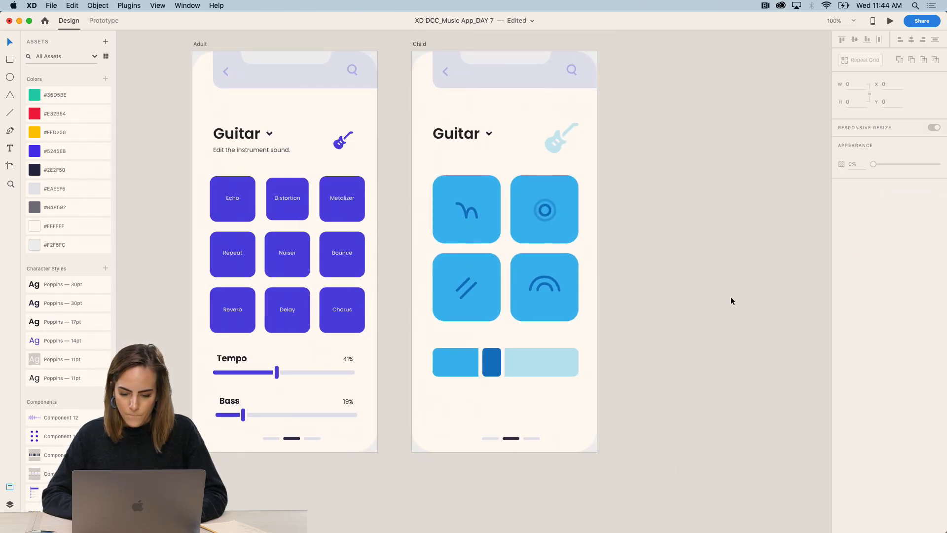
# Step: Group the bar, filled part, gap rectangle and handle into one slider
pyautogui.moveTo(623, 399); pyautogui.dragTo(435, 345)
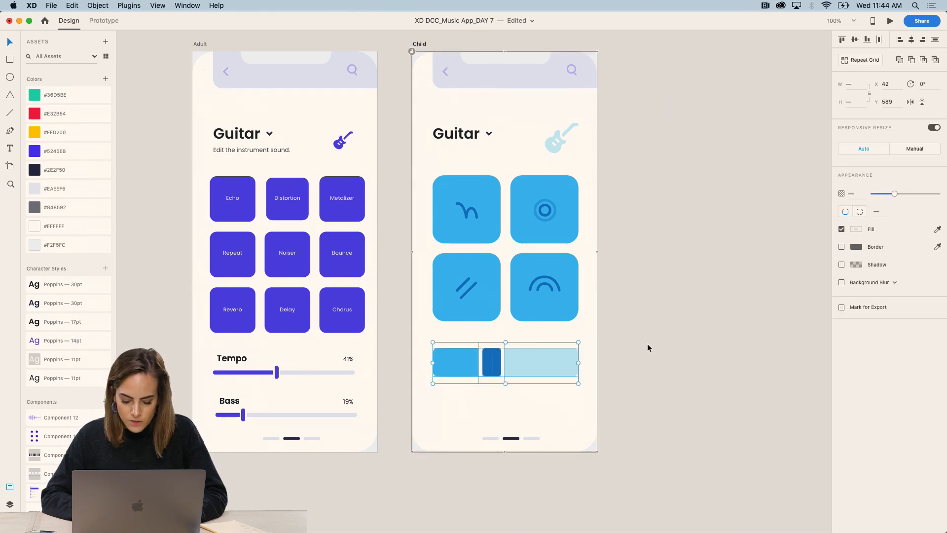
pyautogui.press('super+g')
pyautogui.click(706, 338)
# Step: Duplicate the slider group, move the original up slightly and place the copy directly below it at Y 660
pyautogui.press('super+plus')
pyautogui.press('super+plus')
pyautogui.scroll(-5, 705, 342)
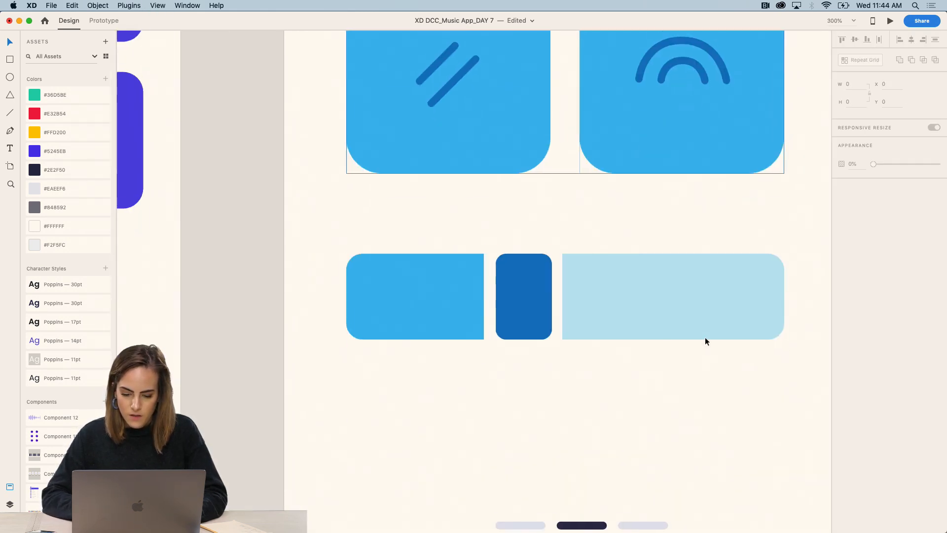
pyautogui.press('super+1')
pyautogui.scroll(3, 705, 339)
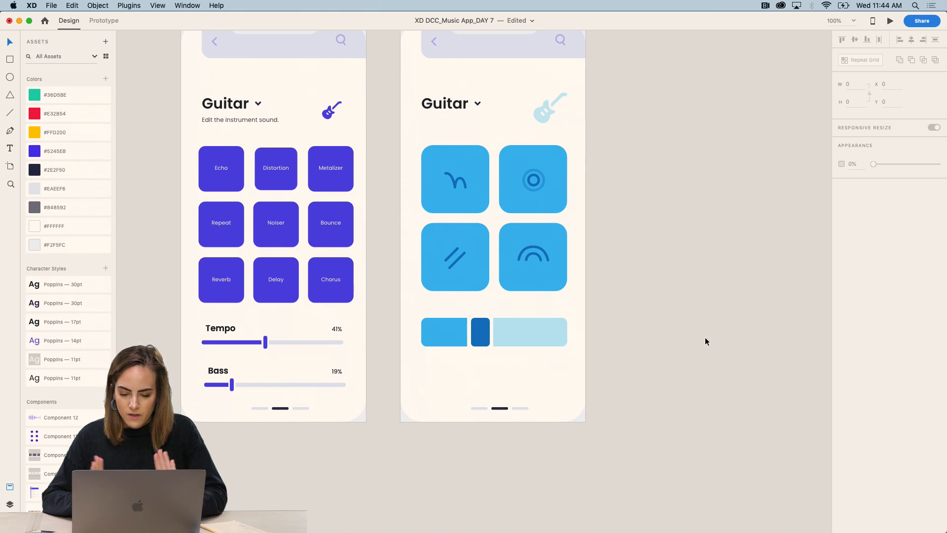
pyautogui.press('super+2')
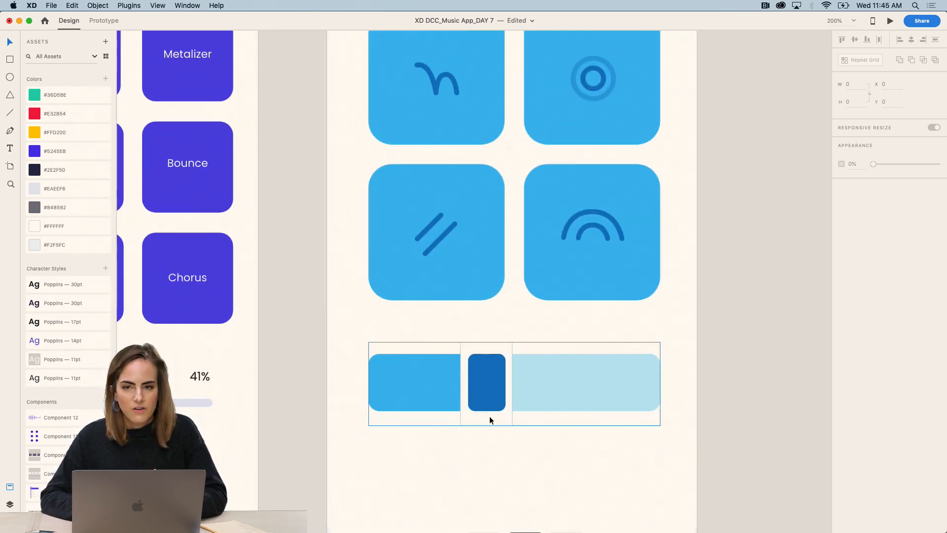
pyautogui.scroll(-3, 490, 417)
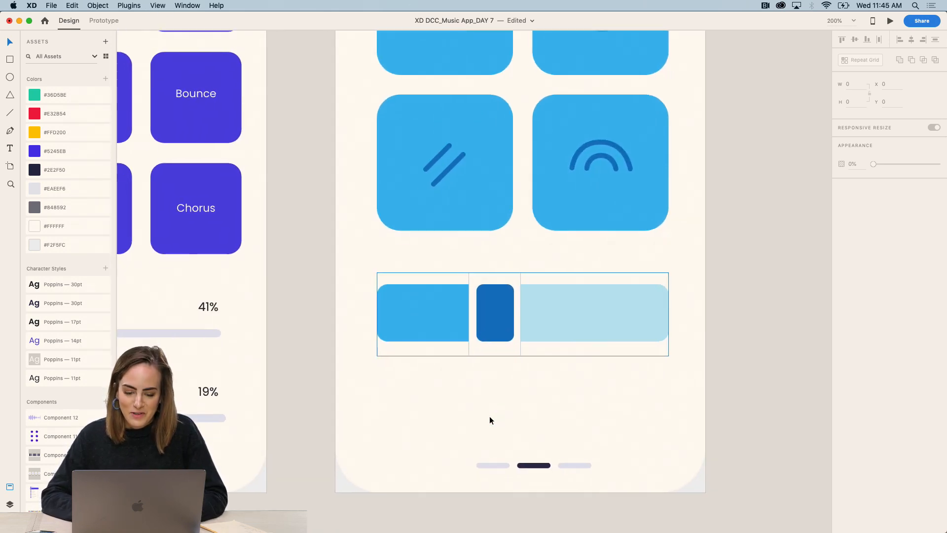
pyautogui.click(460, 319)
pyautogui.press('super+d')
pyautogui.moveTo(443, 306); pyautogui.dragTo(439, 390)
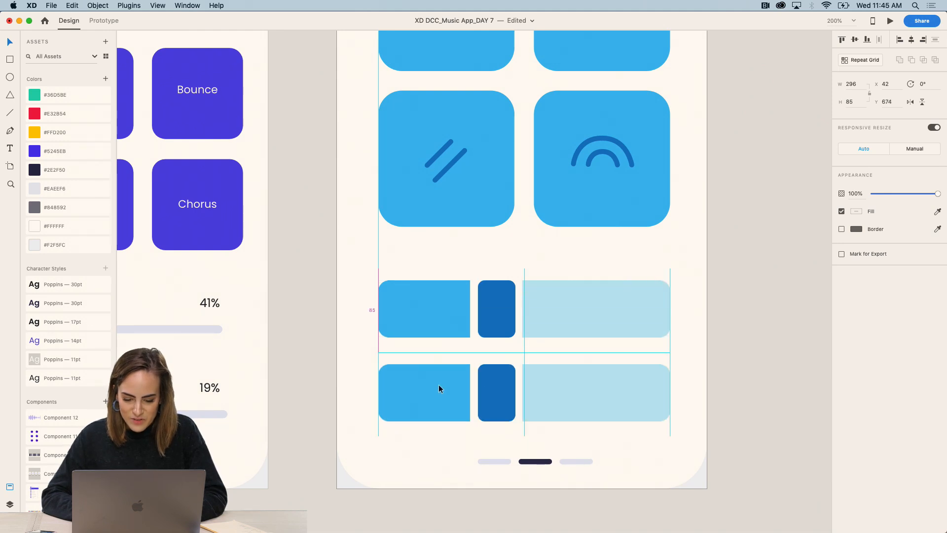
pyautogui.moveTo(440, 317); pyautogui.dragTo(440, 310)
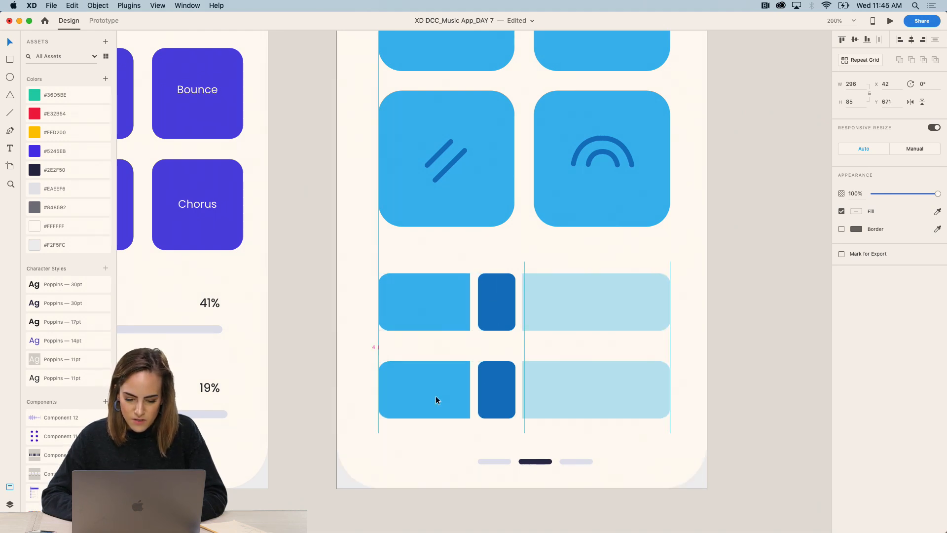
pyautogui.moveTo(436, 397); pyautogui.dragTo(437, 389)
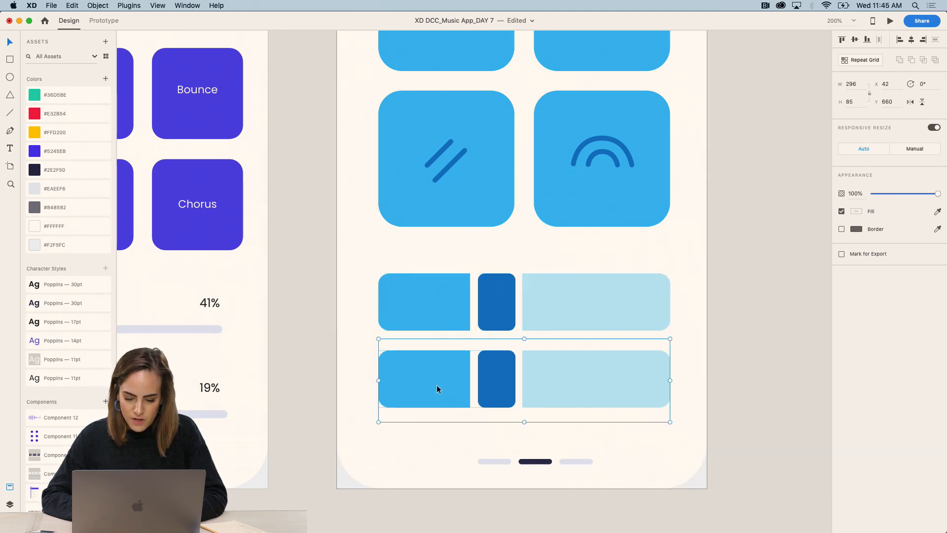
# Step: In the lower slider, move the gap to X 207 and the handle to X 215, and extend the filled part to the gap
pyautogui.doubleClick(521, 357)
pyautogui.moveTo(521, 355); pyautogui.dragTo(593, 357)
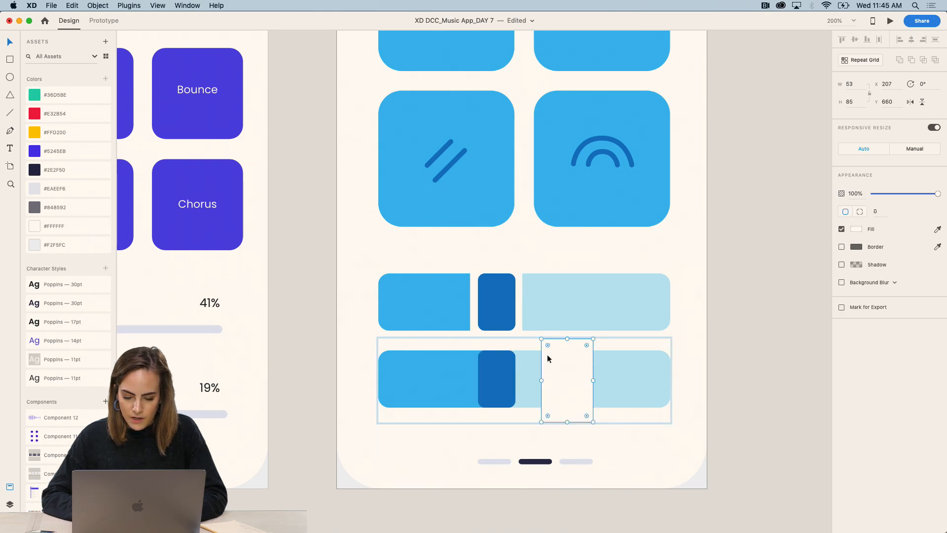
pyautogui.moveTo(499, 377); pyautogui.dragTo(571, 376)
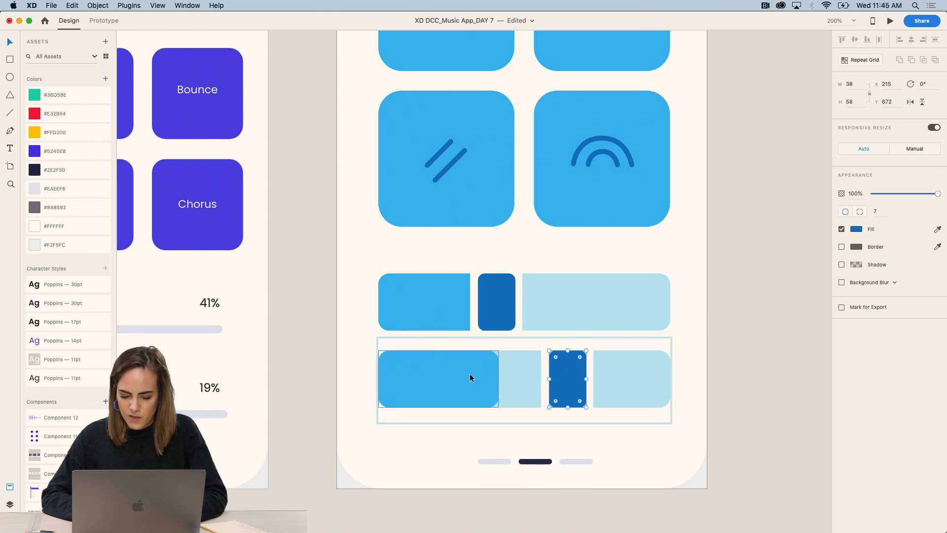
pyautogui.click(470, 374)
pyautogui.moveTo(497, 380); pyautogui.dragTo(541, 380)
pyautogui.click(567, 380)
pyautogui.click(763, 340)
# Step: Try to reduce the height of both slider groups together, then of the lower one alone, undoing each resize
pyautogui.press('super+1')
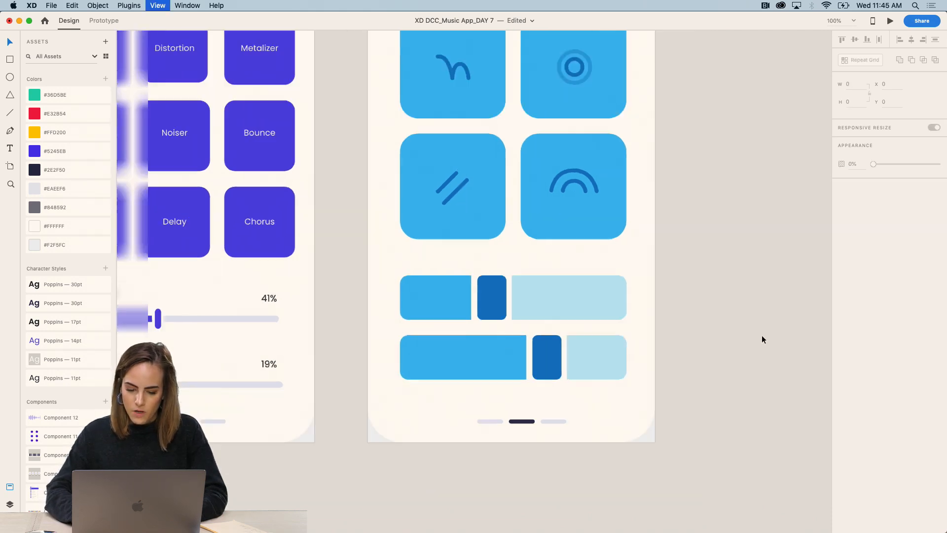
pyautogui.click(473, 292)
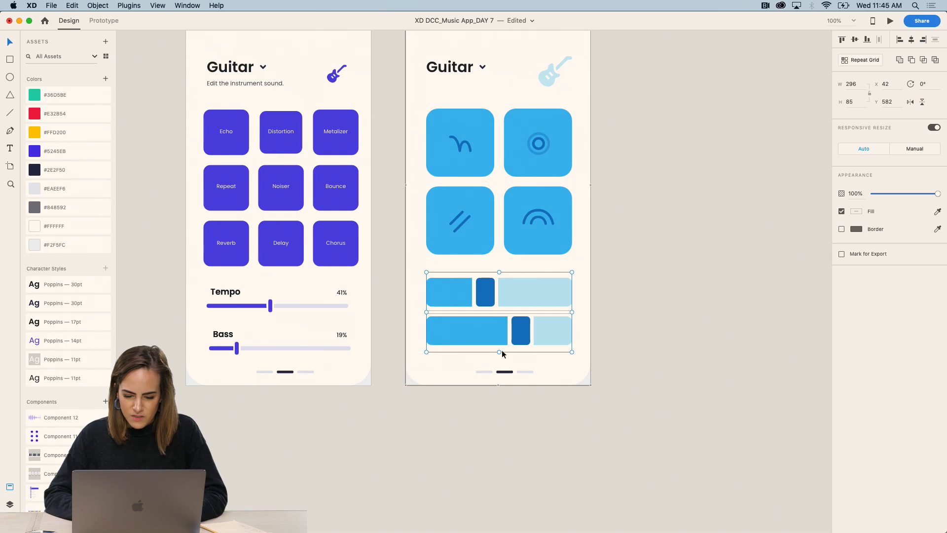
pyautogui.moveTo(499, 352); pyautogui.dragTo(499, 349)
pyautogui.press('super+z')
pyautogui.click(593, 330)
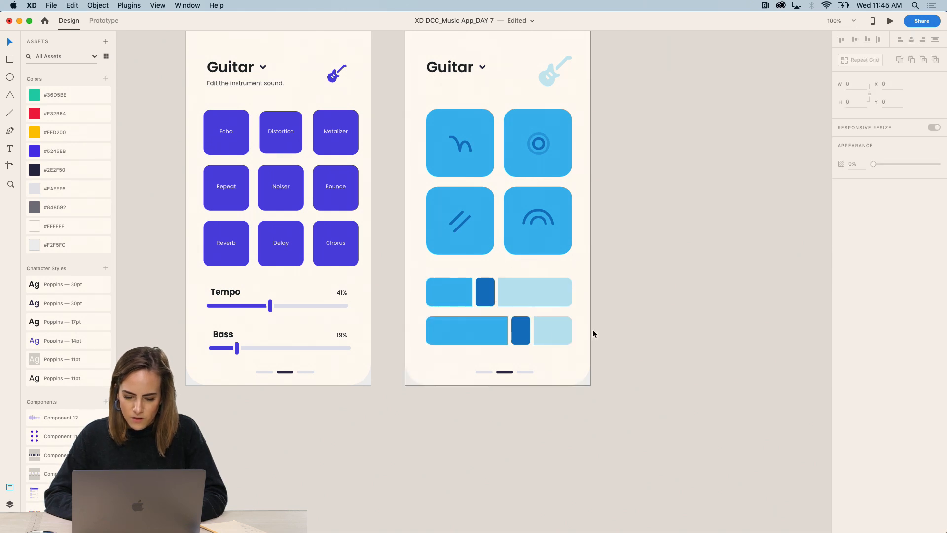
pyautogui.click(537, 331)
pyautogui.moveTo(499, 310); pyautogui.dragTo(499, 317)
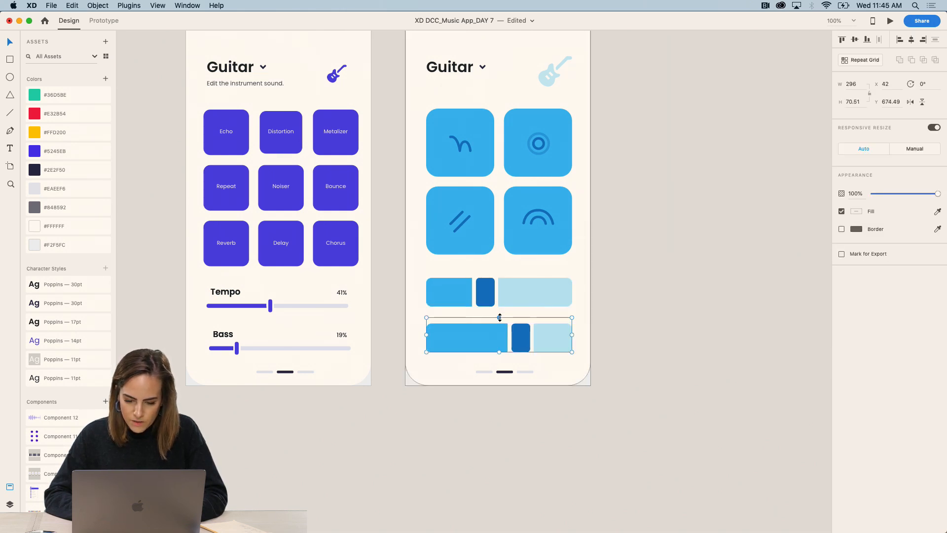
pyautogui.press('super+z')
pyautogui.click(625, 345)
pyautogui.press('super+2')
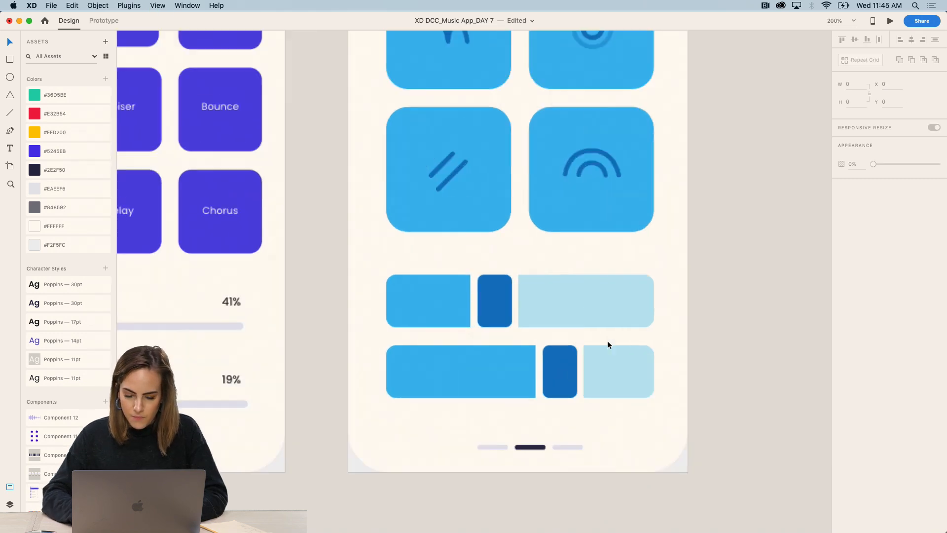
pyautogui.moveTo(737, 418); pyautogui.dragTo(509, 297)
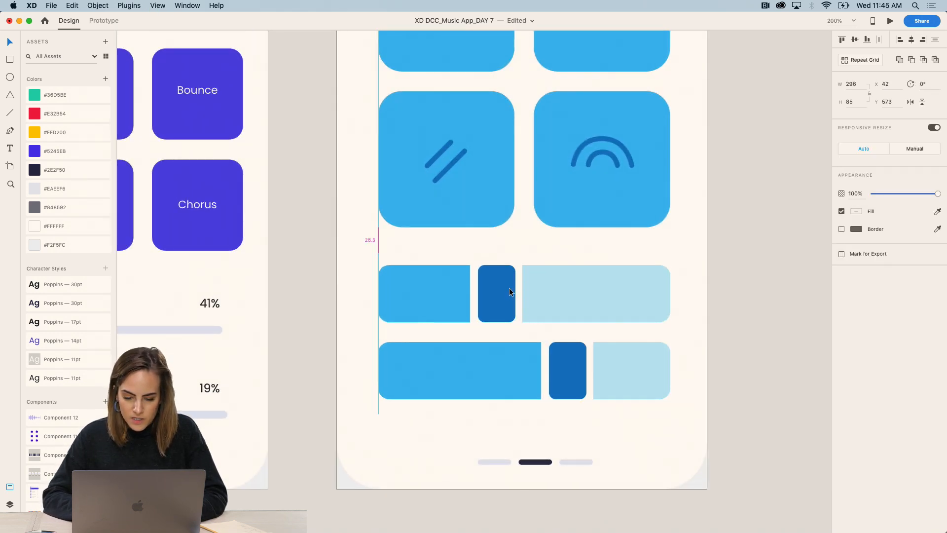
pyautogui.click(715, 285)
pyautogui.press('super+1')
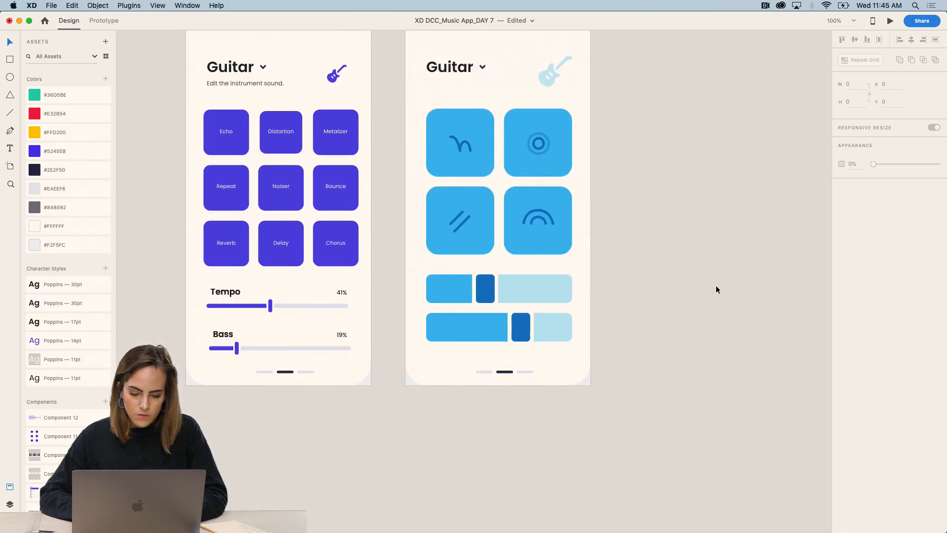
pyautogui.hscroll(-1, 716, 286)
pyautogui.scroll(-1, 715, 285)
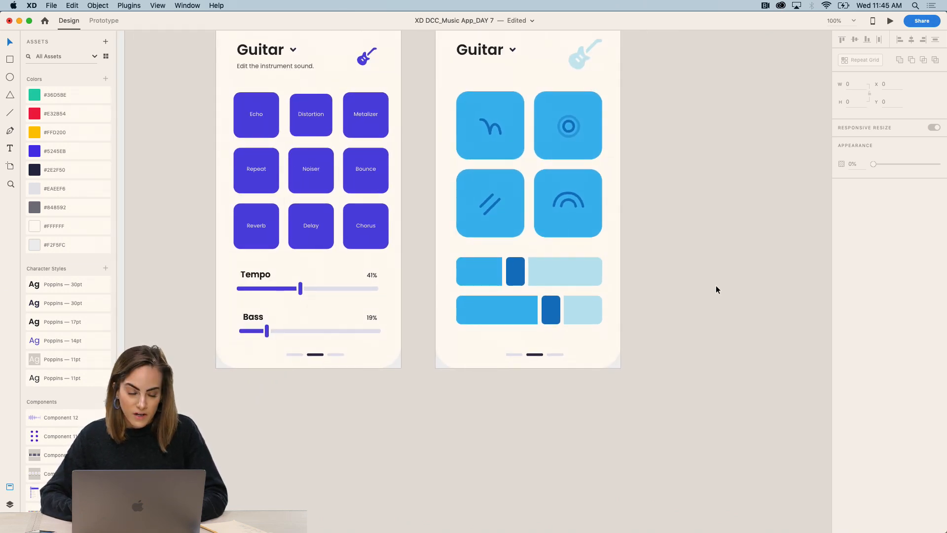
# Step: Draw an open wavy line with the Pen tool on the upper slider's filled part and scale it to about 33 by 13
pyautogui.press('super+3')
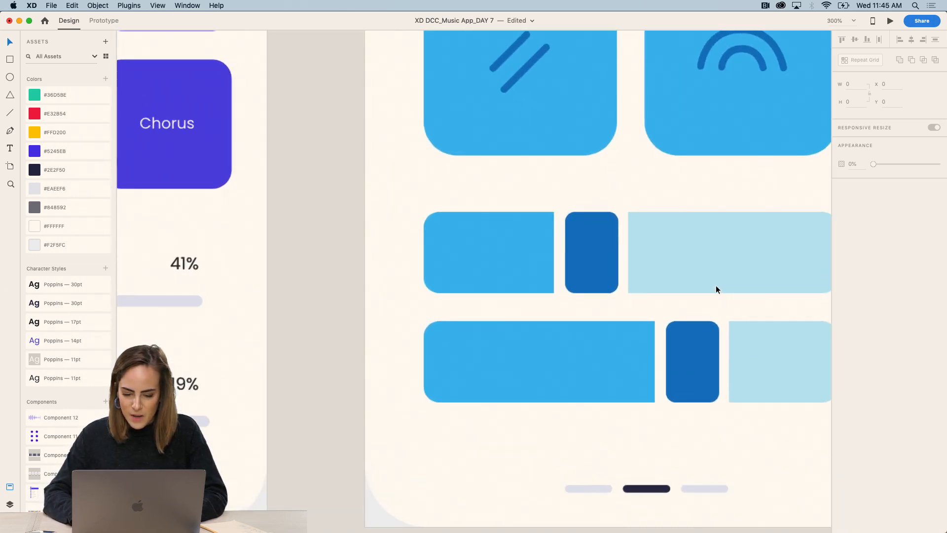
pyautogui.press('super+equal')
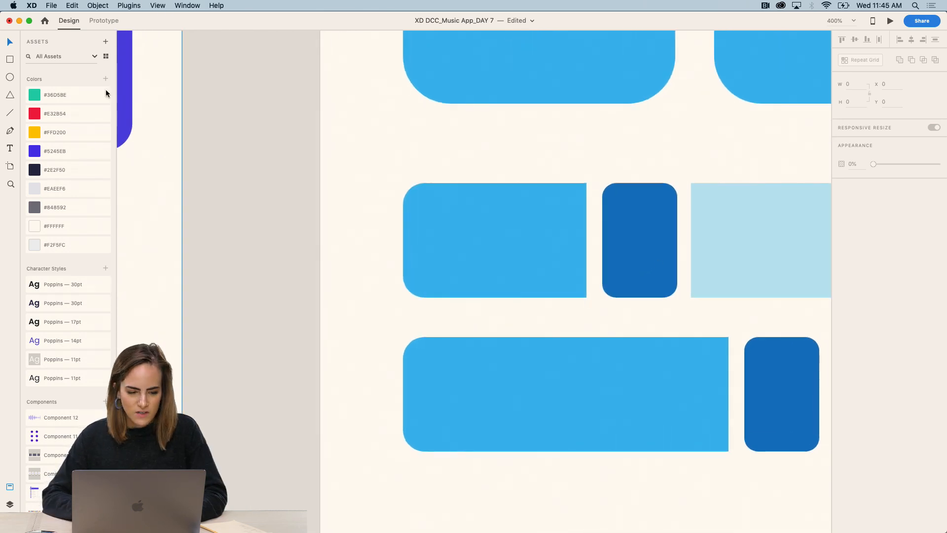
pyautogui.click(11, 131)
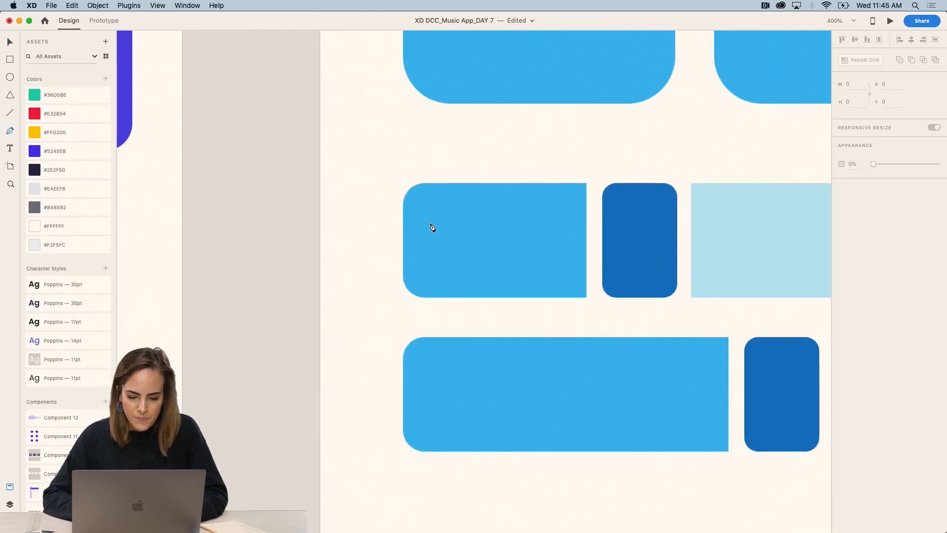
pyautogui.click(434, 231)
pyautogui.moveTo(447, 249); pyautogui.dragTo(504, 267)
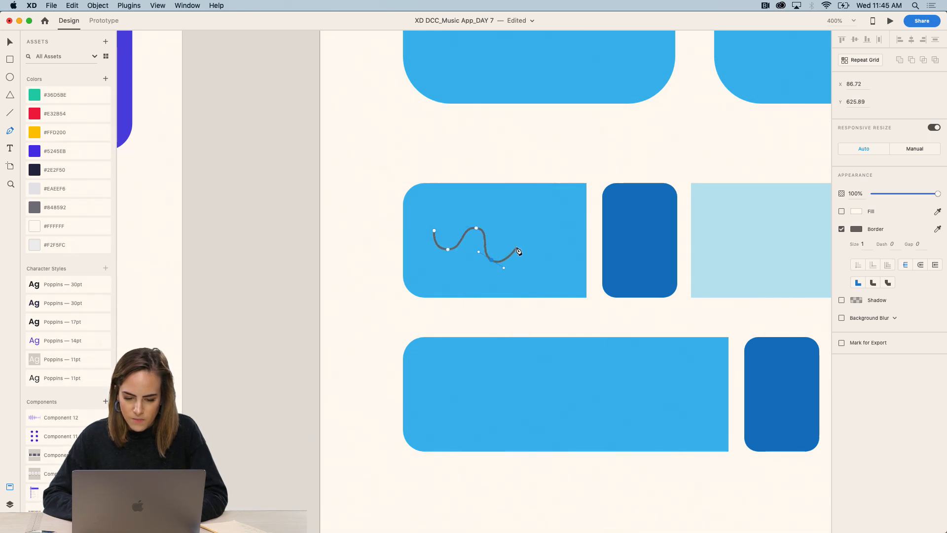
pyautogui.click(517, 244)
pyautogui.press('Escape')
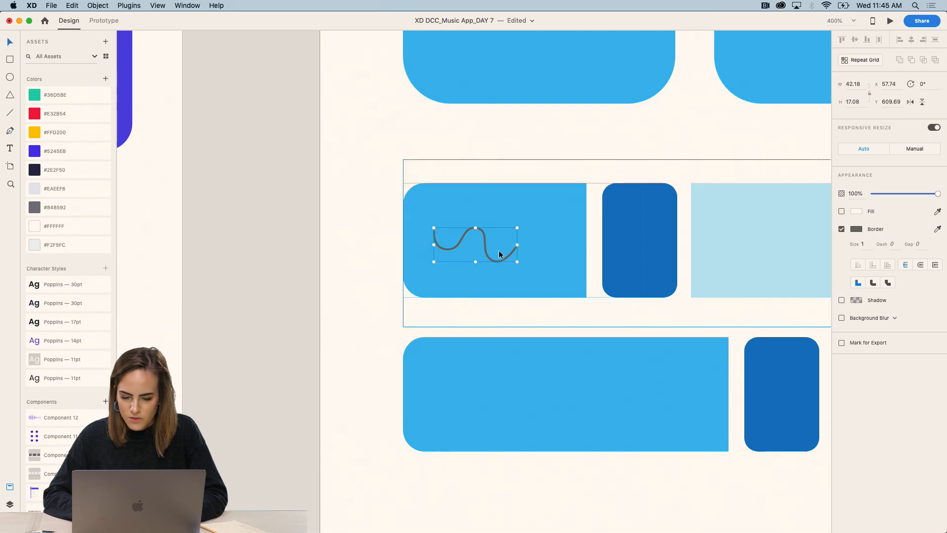
pyautogui.moveTo(518, 264); pyautogui.dragTo(499, 255)
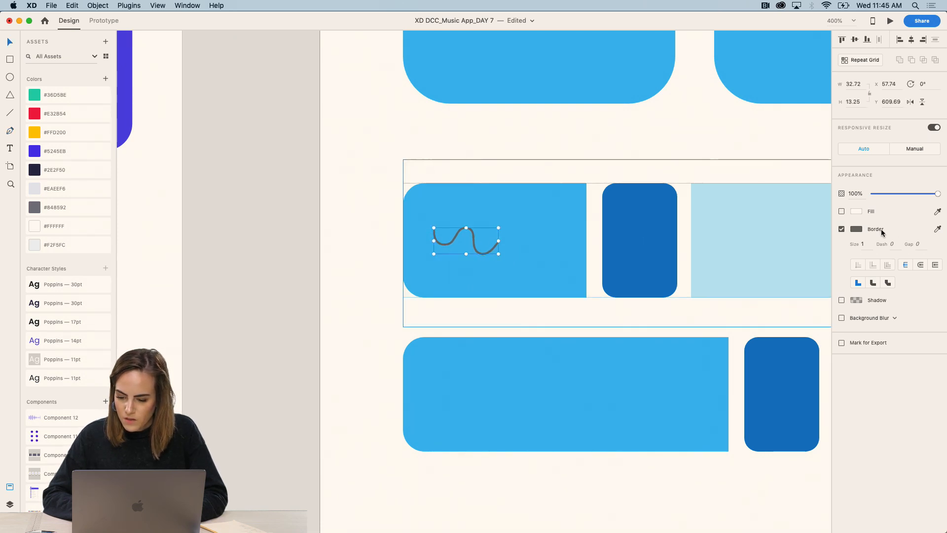
# Step: Give the wavy line a dark blue border of size 3 with round caps and joins, and scale it to about 29 by 12
pyautogui.click(855, 230)
pyautogui.click(751, 281)
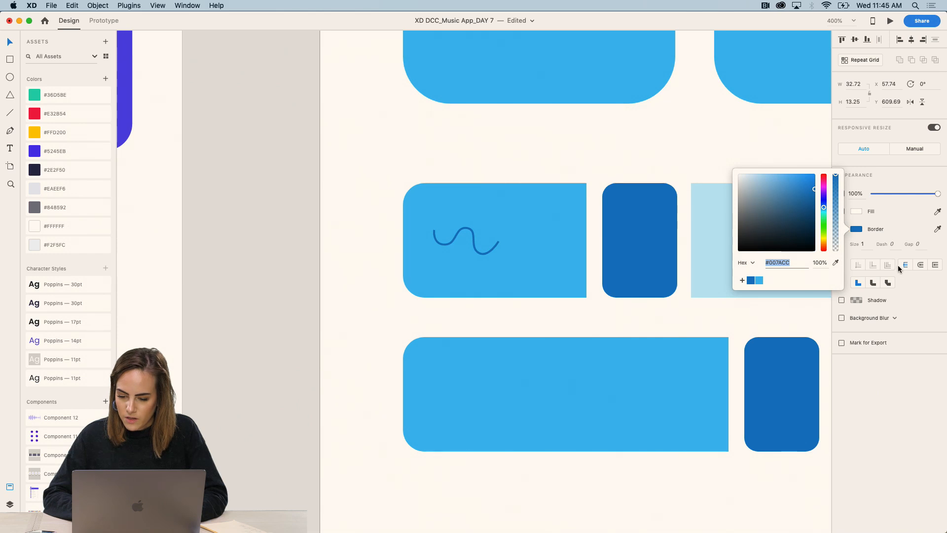
pyautogui.click(921, 265)
pyautogui.click(873, 282)
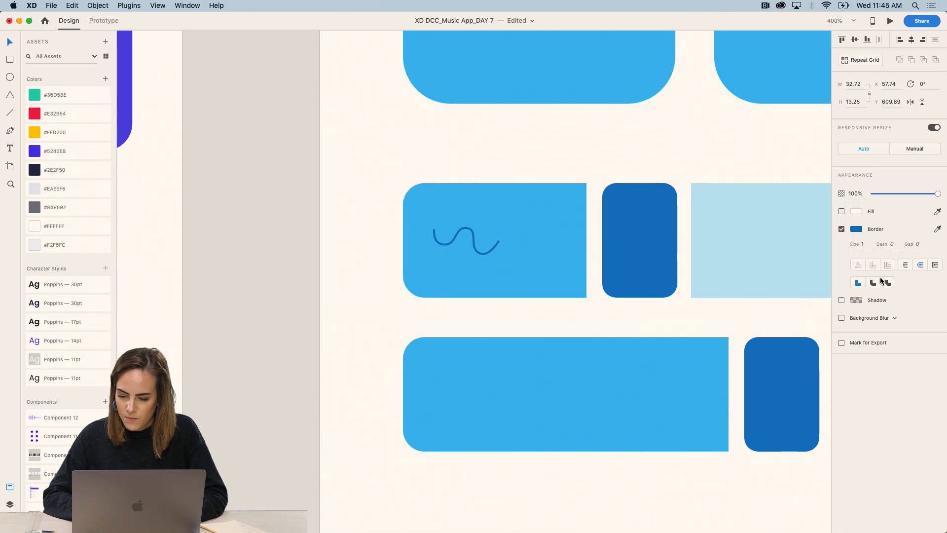
pyautogui.click(863, 244)
pyautogui.write('3')
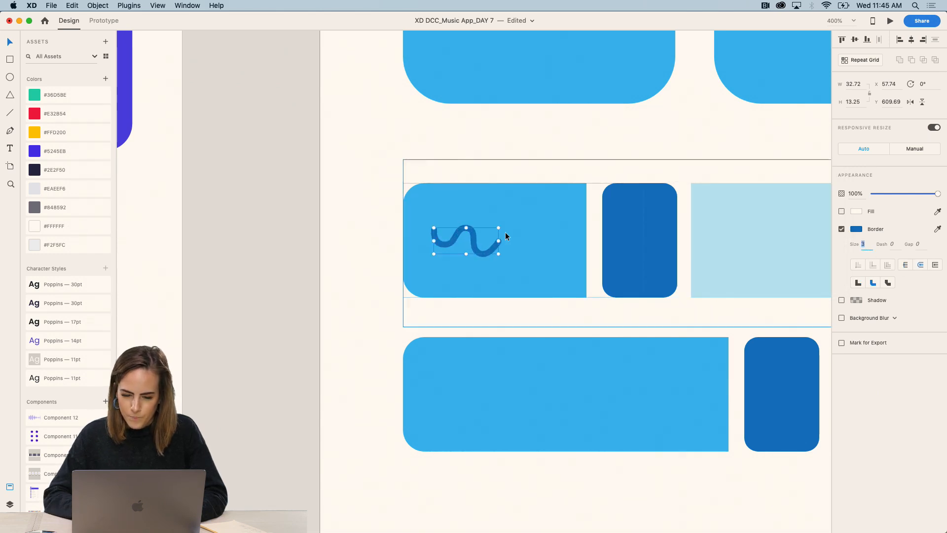
pyautogui.moveTo(498, 253); pyautogui.dragTo(491, 251)
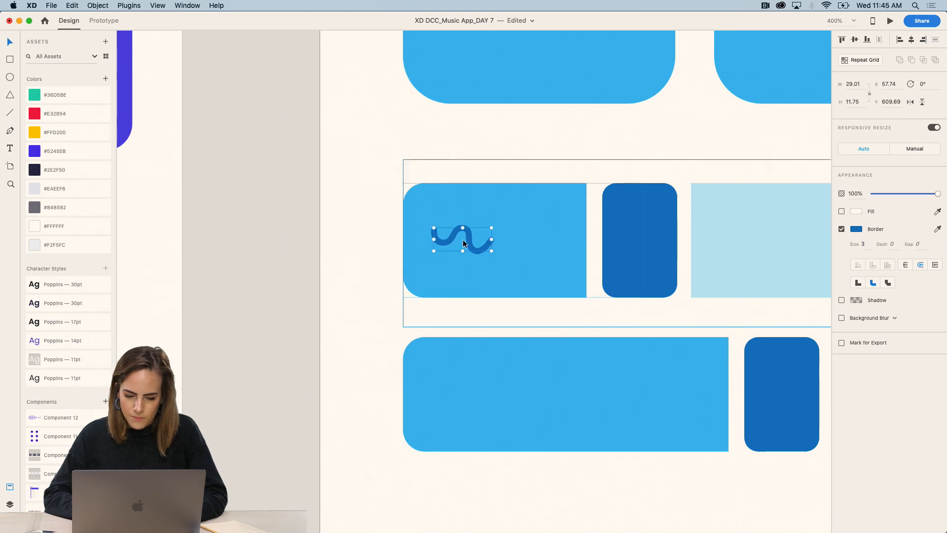
pyautogui.click(288, 278)
# Step: Draw a rectangle of about 23 by 29 near the start of the lower slider's filled part
pyautogui.scroll(-3, 285, 282)
pyautogui.hscroll(2, 286, 282)
pyautogui.scroll(-1, 286, 282)
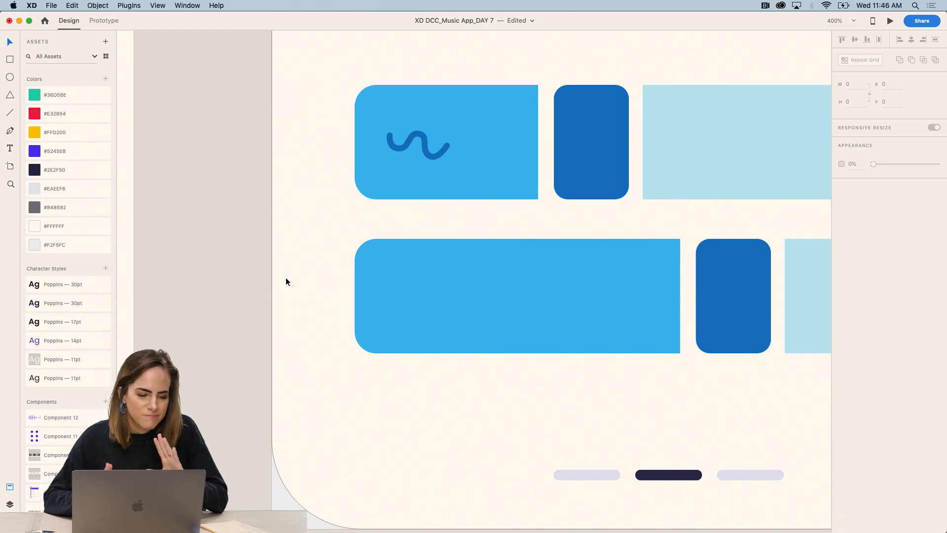
pyautogui.click(9, 60)
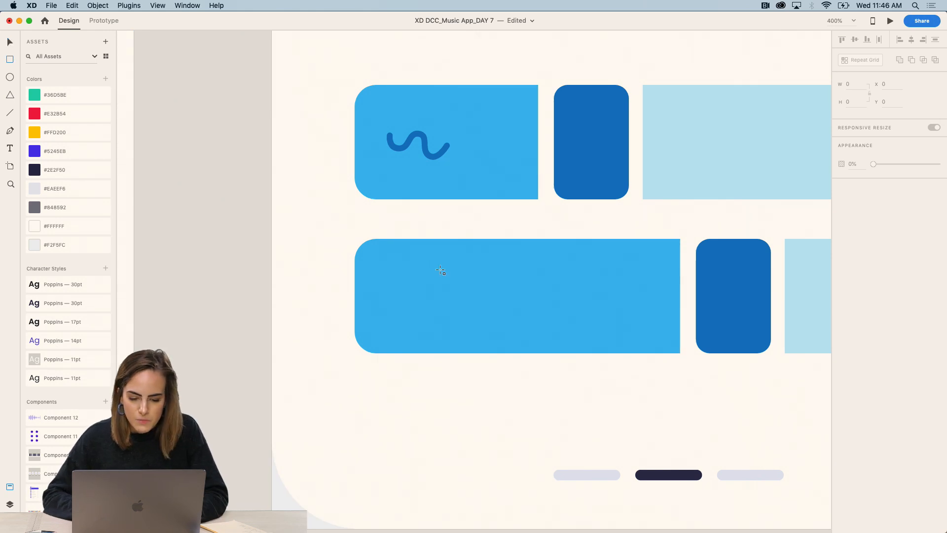
pyautogui.moveTo(390, 268); pyautogui.dragTo(424, 305)
pyautogui.press('v')
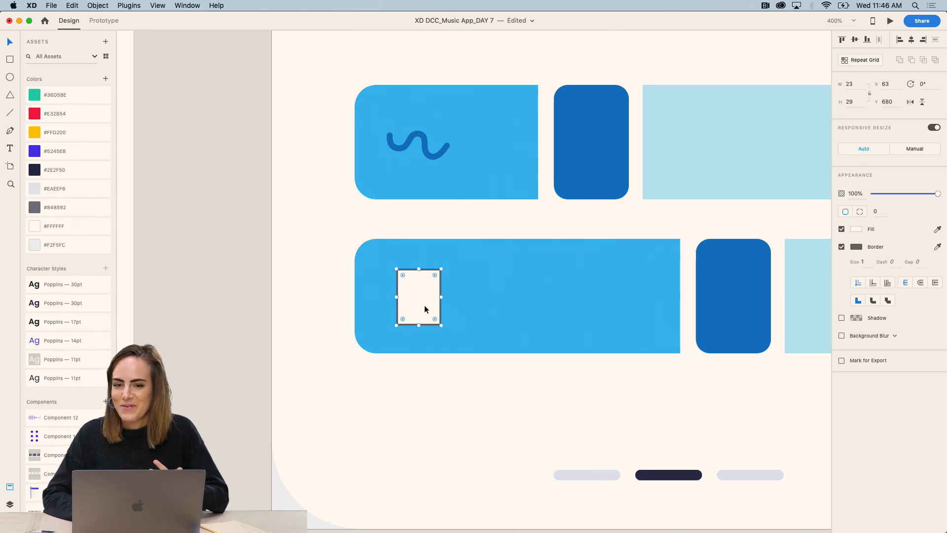
# Step: Try giving the rectangle a dark blue fill without a border
pyautogui.click(842, 246)
pyautogui.click(856, 229)
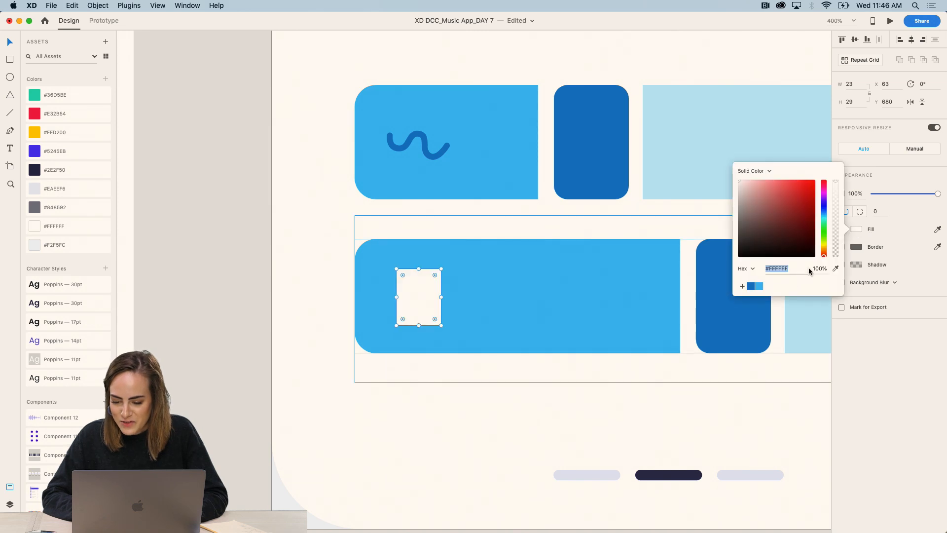
pyautogui.click(752, 286)
pyautogui.click(916, 230)
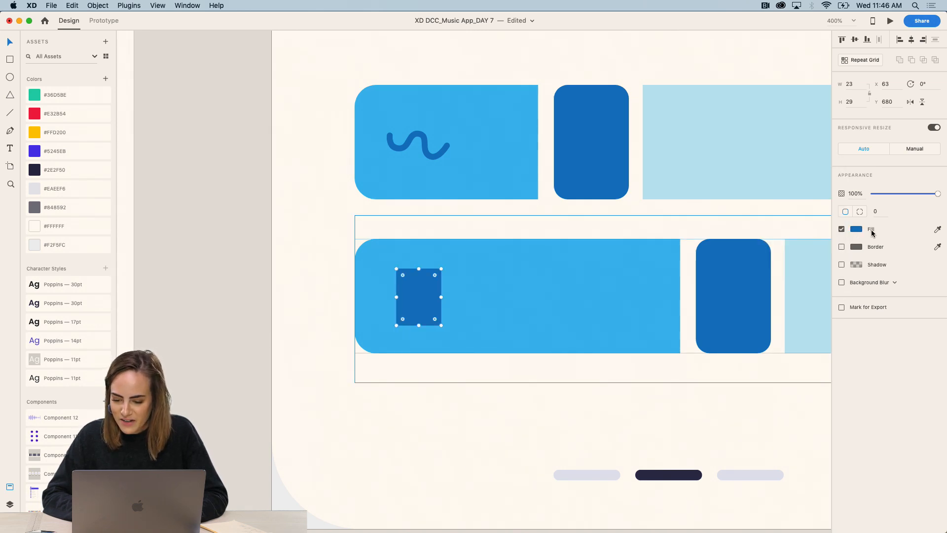
# Step: Turn the rectangle into an unfilled outline with a dark blue, round-cornered border of size 3, and compare it with the wavy line
pyautogui.click(841, 229)
pyautogui.click(841, 247)
pyautogui.click(857, 246)
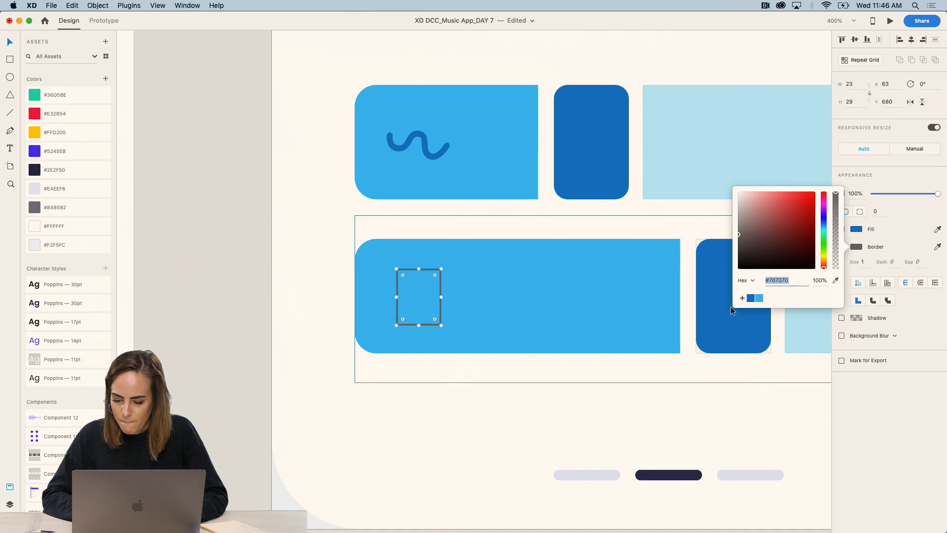
pyautogui.click(751, 298)
pyautogui.click(912, 282)
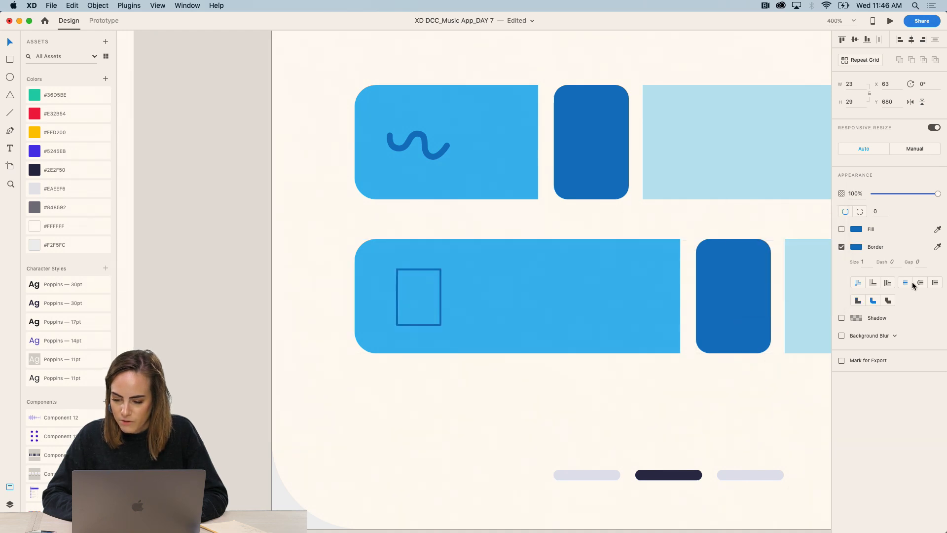
pyautogui.click(869, 264)
pyautogui.write('3')
pyautogui.press('Return')
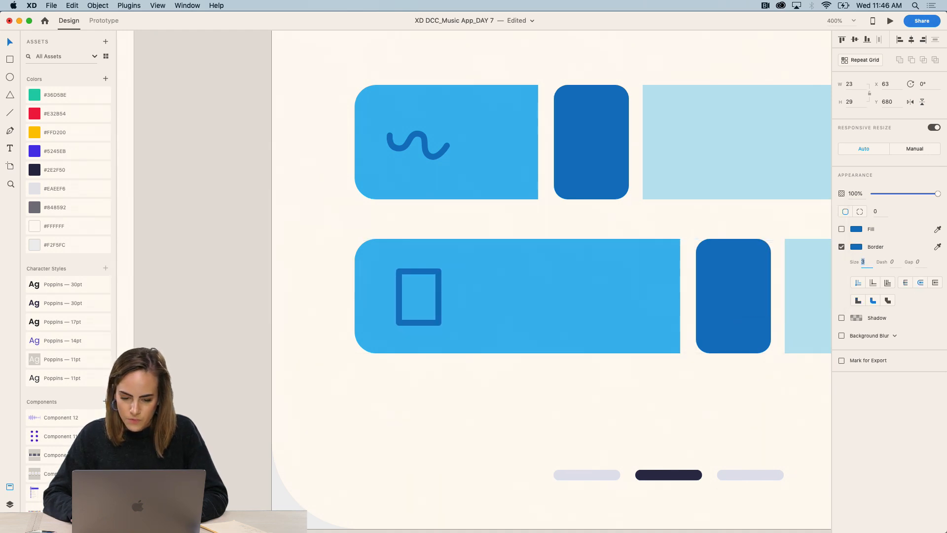
pyautogui.click(442, 150)
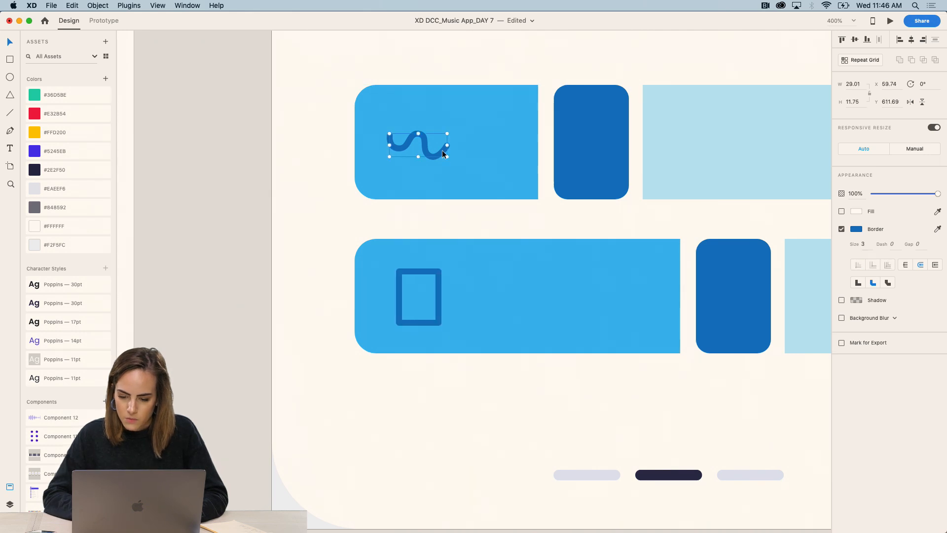
pyautogui.click(439, 288)
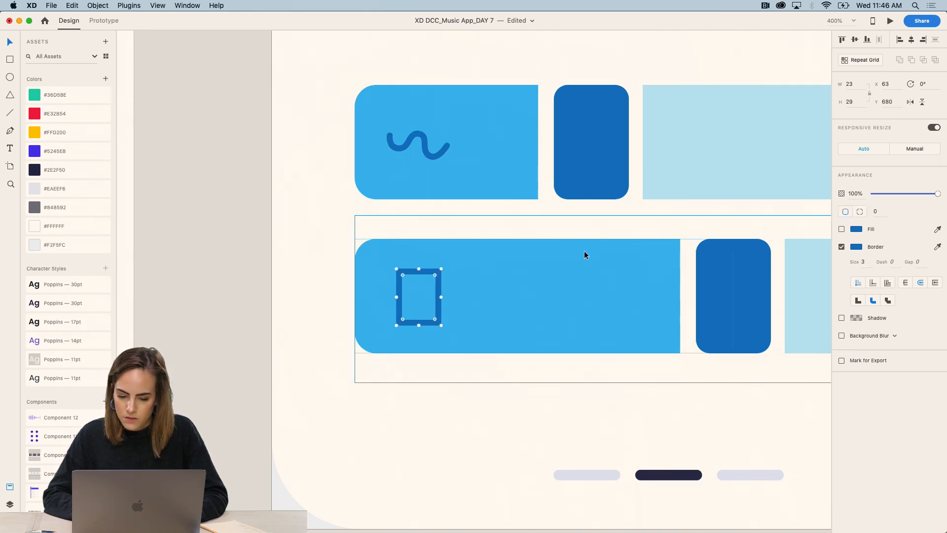
# Step: Draw a circle of about 9 by 9 in the lower half of the rectangle outline
pyautogui.press('super+equal')
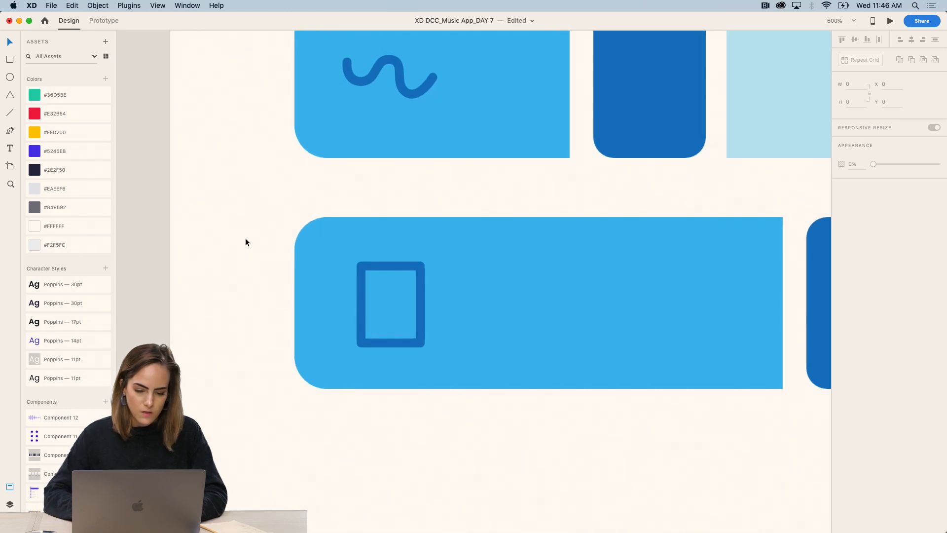
pyautogui.scroll(-3, 246, 239)
pyautogui.hscroll(-2, 245, 240)
pyautogui.press('super+equal')
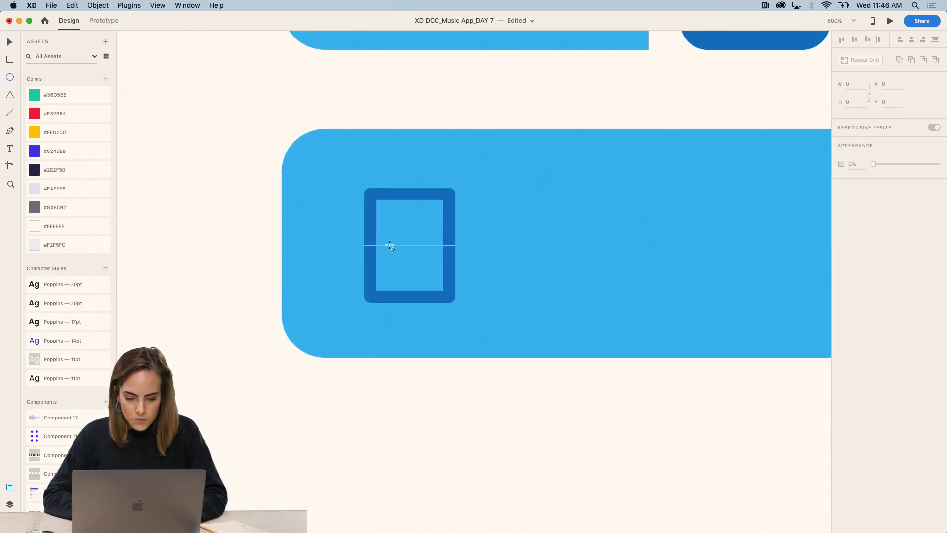
pyautogui.moveTo(396, 247); pyautogui.dragTo(427, 279)
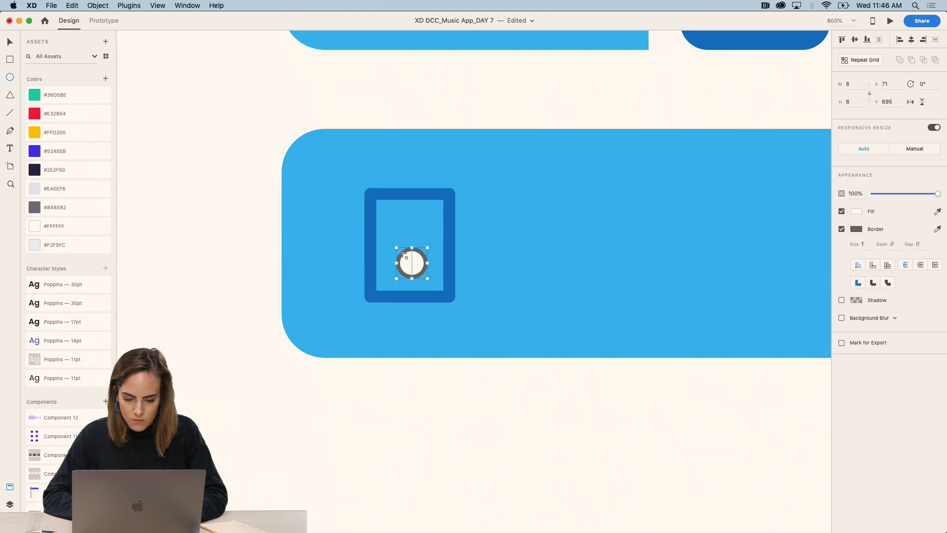
pyautogui.moveTo(397, 247); pyautogui.dragTo(392, 244)
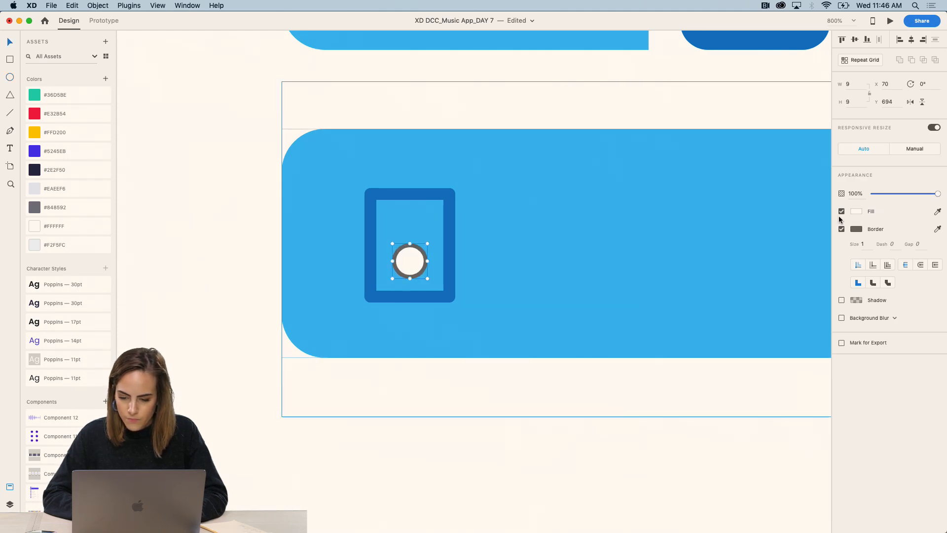
# Step: Remove the circle's fill and give it a dark blue border of size 2
pyautogui.click(842, 211)
pyautogui.click(859, 232)
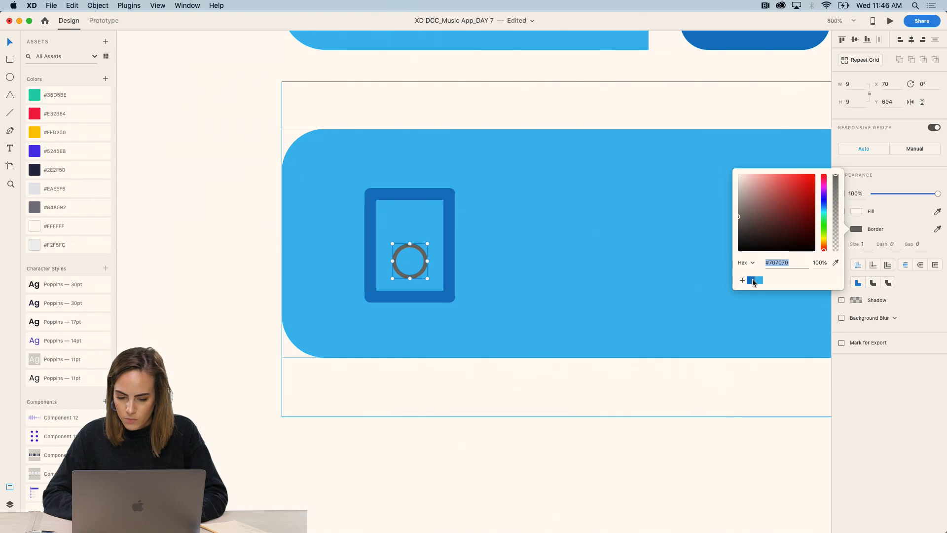
pyautogui.click(752, 280)
pyautogui.click(866, 246)
pyautogui.write('3')
pyautogui.press('Return')
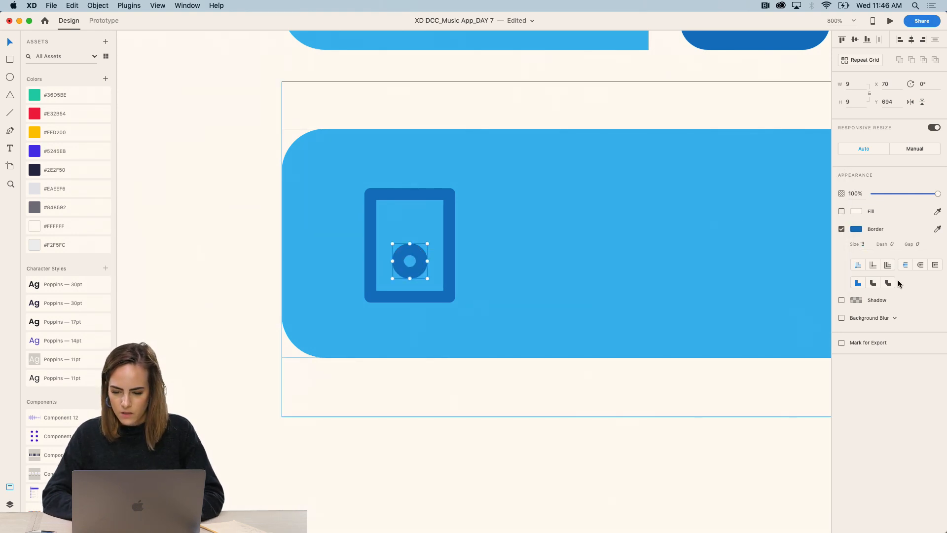
pyautogui.write('2')
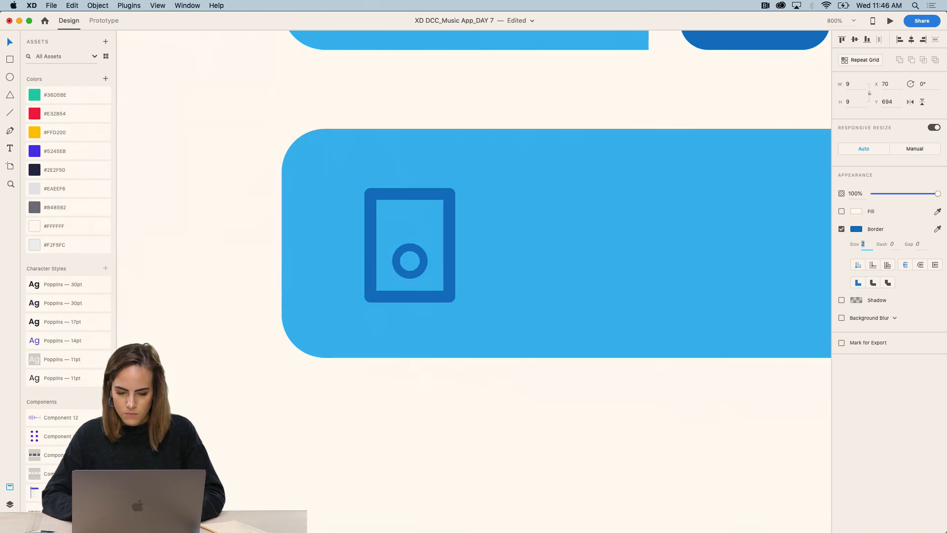
pyautogui.press('Return')
# Step: Place a copy of the circle above the original inside the rectangle and shrink it to 6 by 6 at X 71, Y 685
pyautogui.moveTo(422, 248)
pyautogui.mouseDown()
pyautogui.moveTo(423, 222)
pyautogui.moveTo(418, 248)
pyautogui.mouseUp()
pyautogui.press('super+z')
pyautogui.click(434, 228)
pyautogui.doubleClick(419, 253)
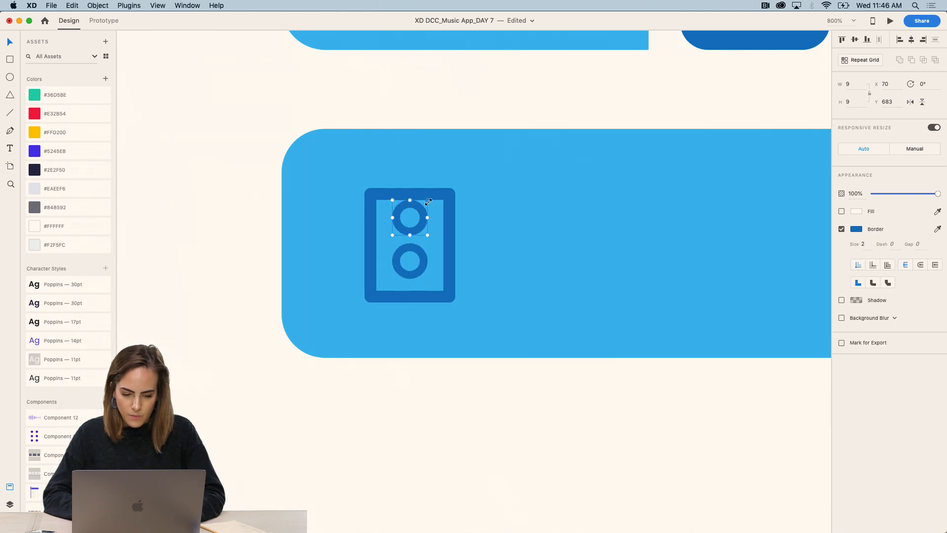
pyautogui.moveTo(424, 199); pyautogui.dragTo(413, 216)
pyautogui.press('Left')
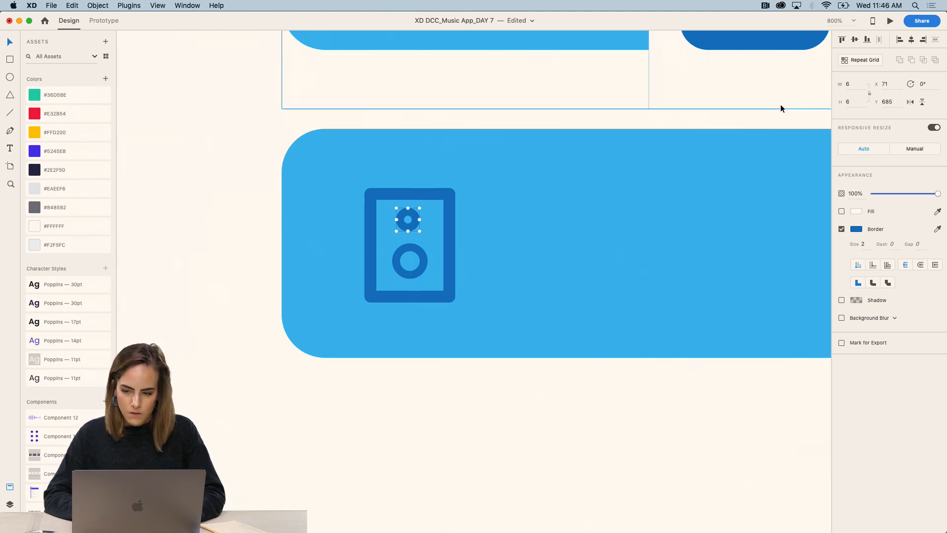
# Step: Centre the small circle horizontally with the rectangle outline
pyautogui.keyDown('shift'); pyautogui.click(449, 232); pyautogui.keyUp('shift')
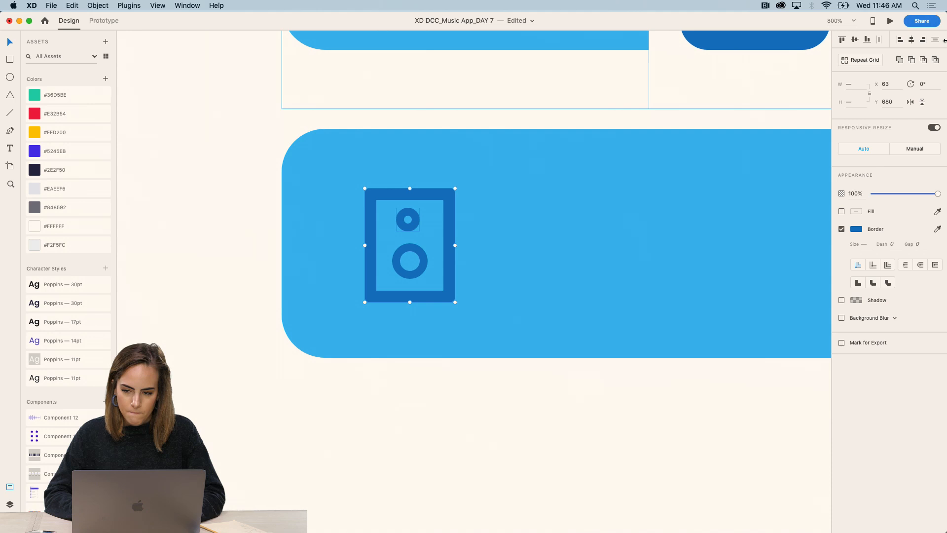
pyautogui.click(910, 41)
pyautogui.click(486, 127)
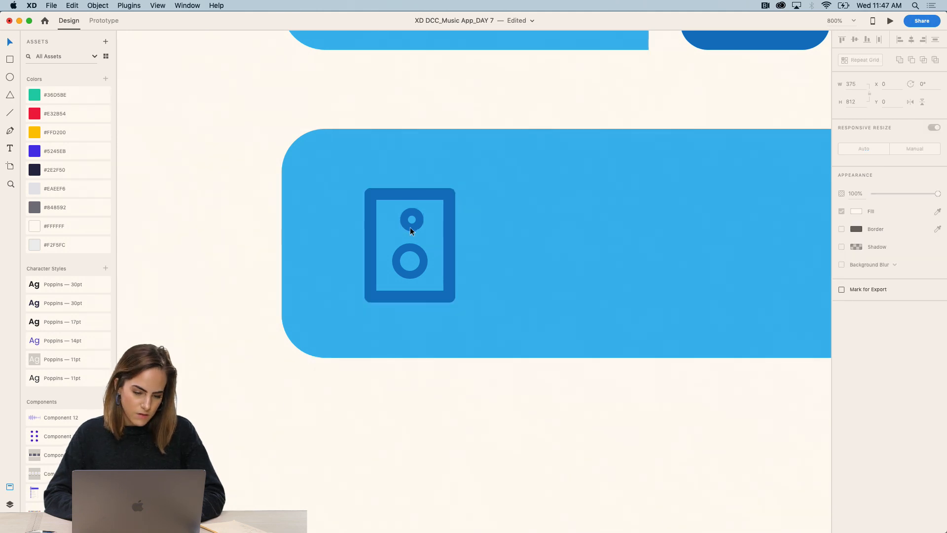
# Step: Enlarge the speaker icon's rectangle outline to 26 by 33, extending it from its upper corner
pyautogui.press('super+equal')
pyautogui.click(447, 144)
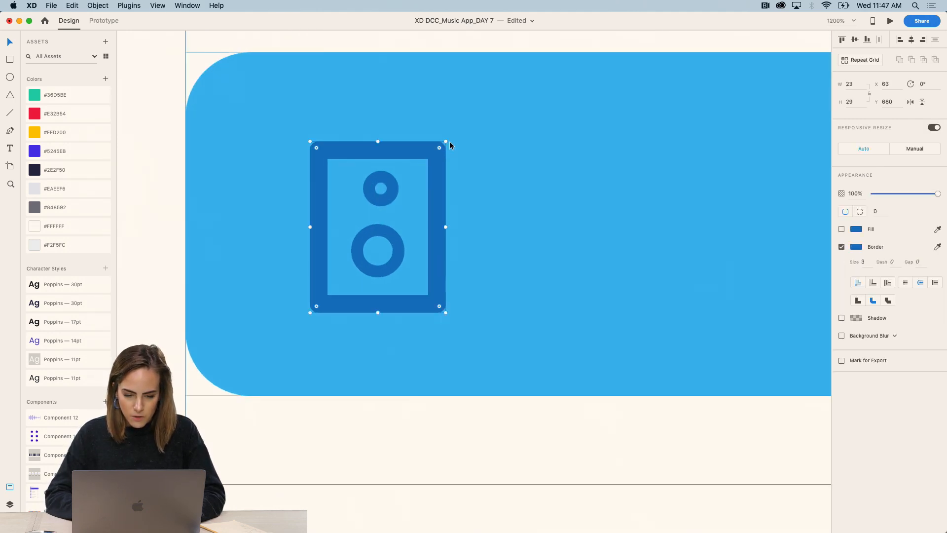
pyautogui.moveTo(449, 143); pyautogui.dragTo(466, 117)
# Step: Centre the small circle in the outline at Y 683 and enlarge the lower circle to 10 by 10 at X 71, Y 693
pyautogui.moveTo(391, 198); pyautogui.dragTo(397, 183)
pyautogui.click(397, 245)
pyautogui.moveTo(404, 224)
pyautogui.mouseDown()
pyautogui.moveTo(410, 217)
pyautogui.moveTo(402, 231)
pyautogui.mouseUp()
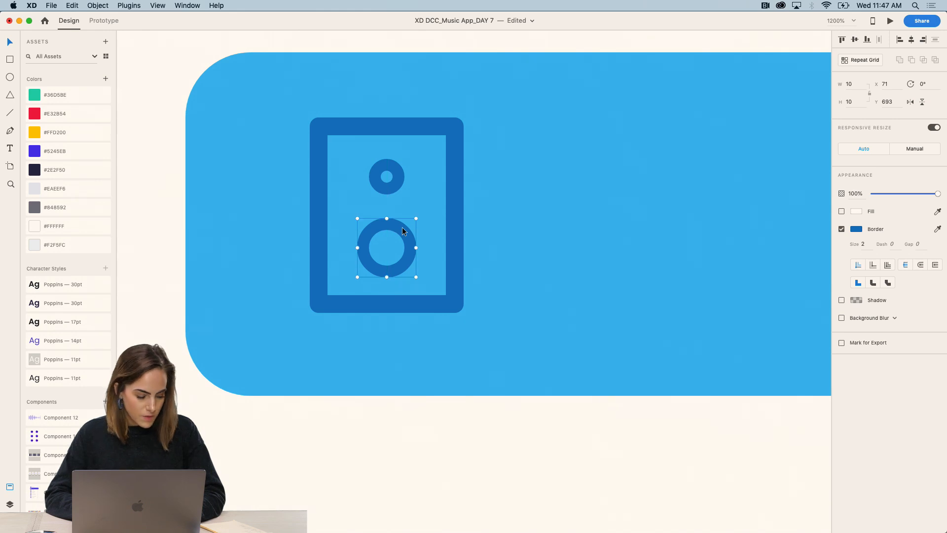
# Step: Group the two circles and the rectangle outline into a single speaker icon
pyautogui.click(401, 176)
pyautogui.keyDown('shift'); pyautogui.click(416, 249); pyautogui.keyUp('shift')
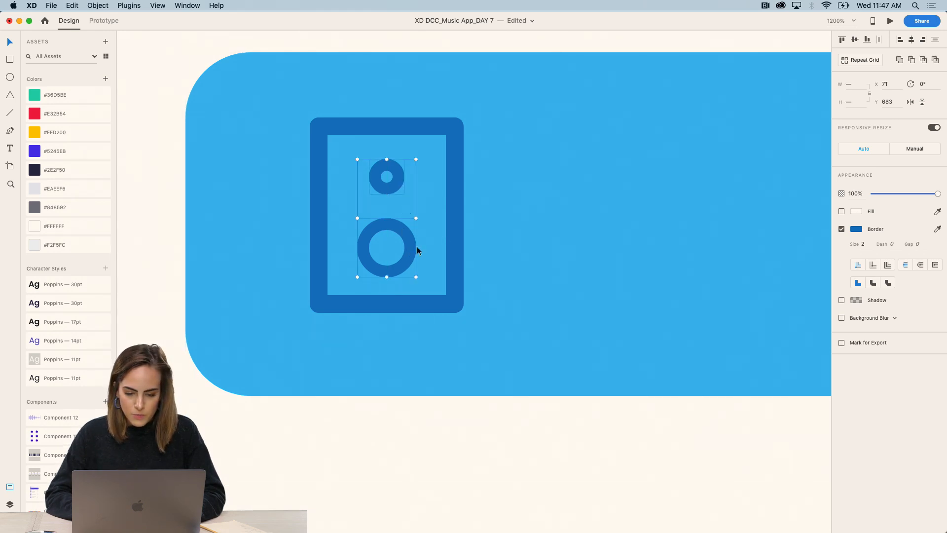
pyautogui.click(454, 220)
pyautogui.press('super+minus')
pyautogui.press('super+minus')
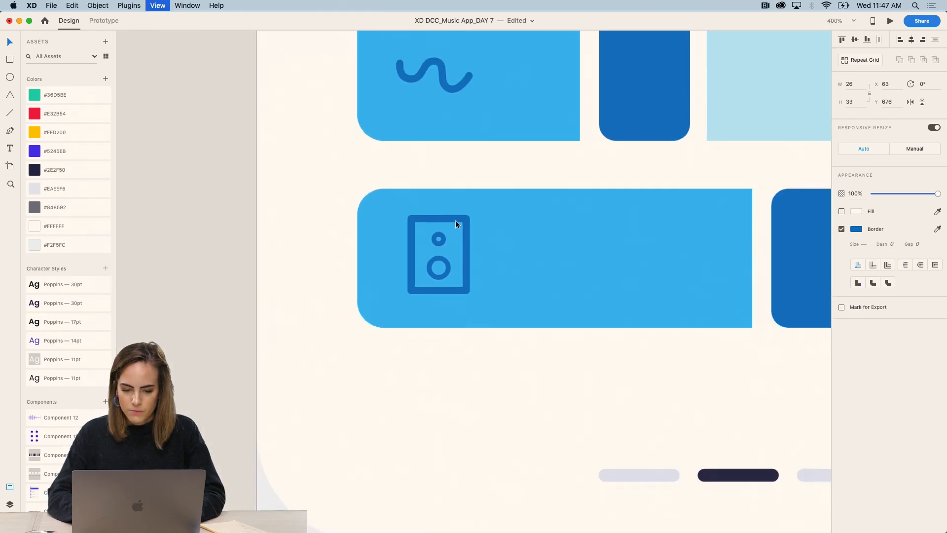
pyautogui.press('super+minus')
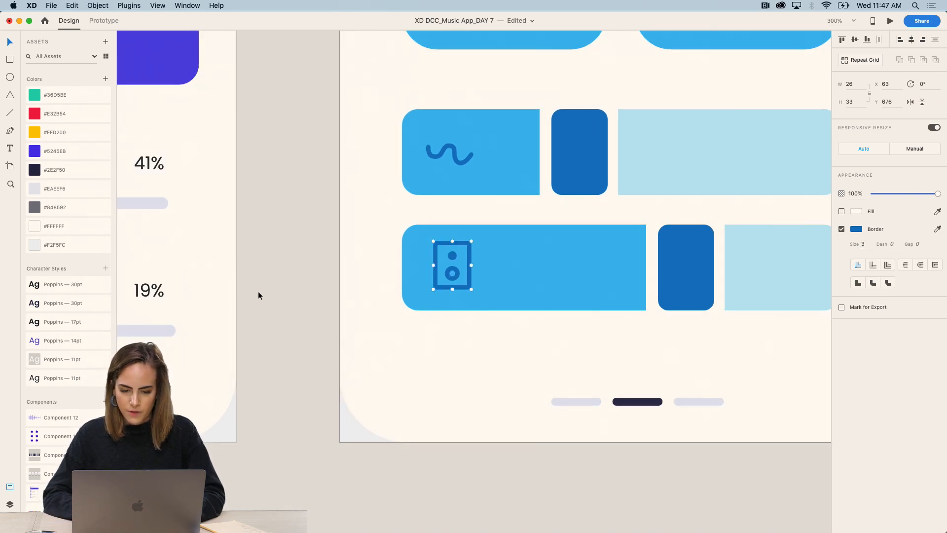
# Step: Review the whole Child screen side by side with the Adult screen
pyautogui.click(273, 288)
pyautogui.press('super+minus')
pyautogui.press('super+minus')
pyautogui.press('super+minus')
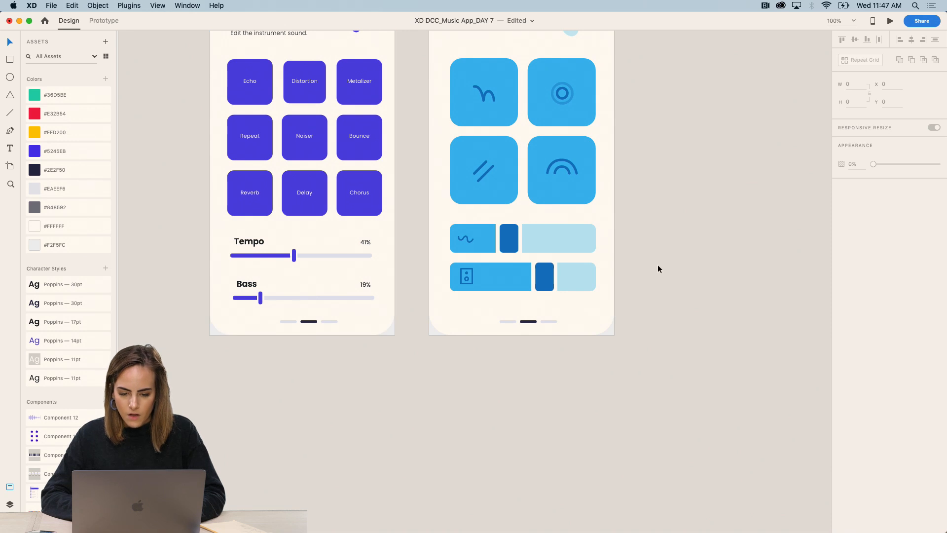
pyautogui.hscroll(-2, 658, 269)
pyautogui.scroll(1, 658, 269)
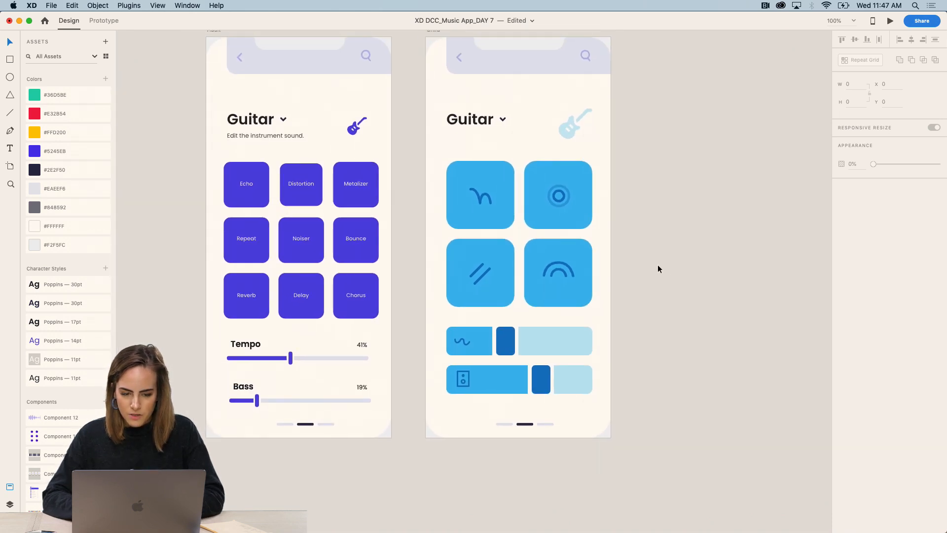
pyautogui.hscroll(-3, 658, 268)
pyautogui.scroll(1, 658, 269)
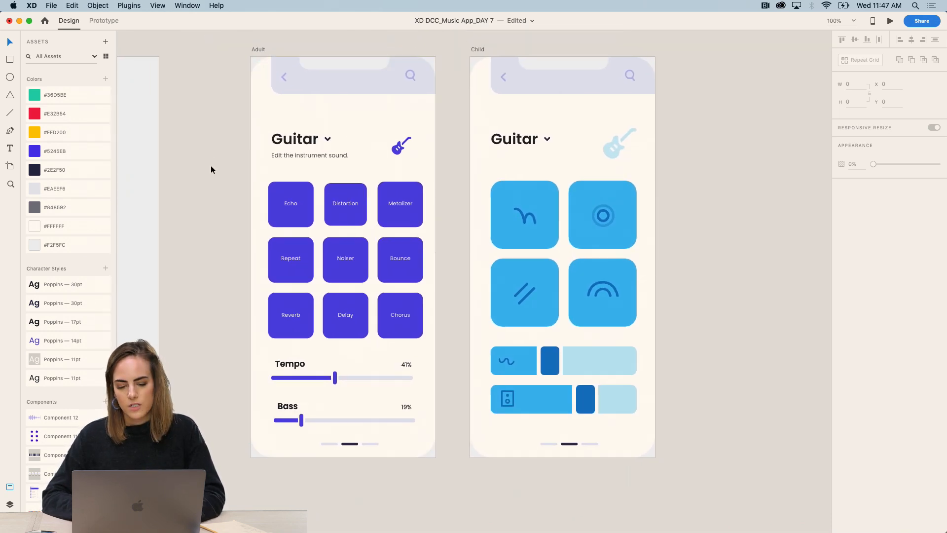
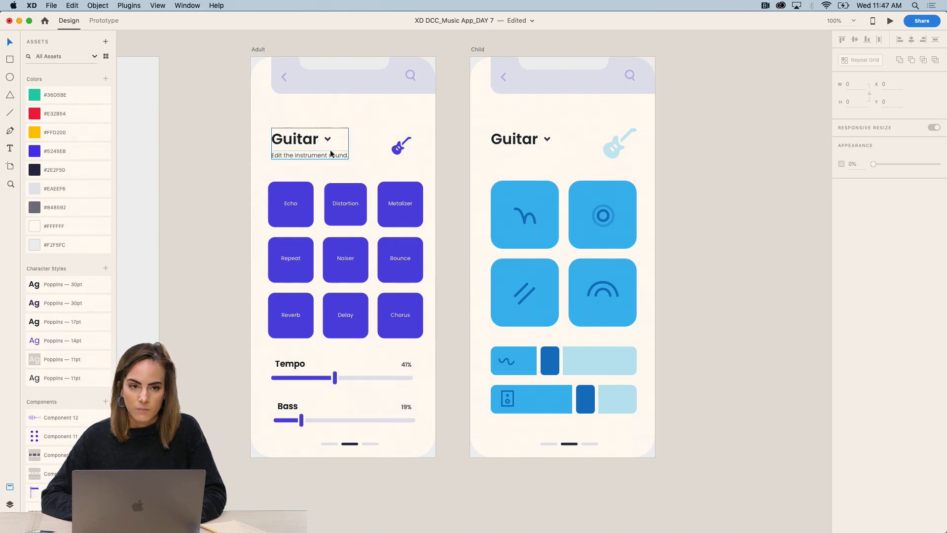
pyautogui.hscroll(3, 763, 176)
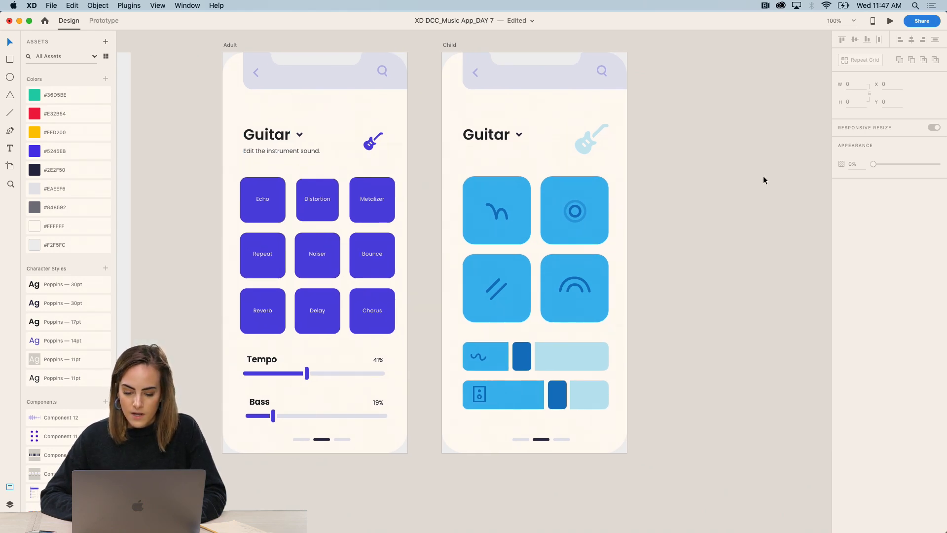
# Step: Set the opacity of the Child screen's guitar icon to 34%
pyautogui.click(491, 141)
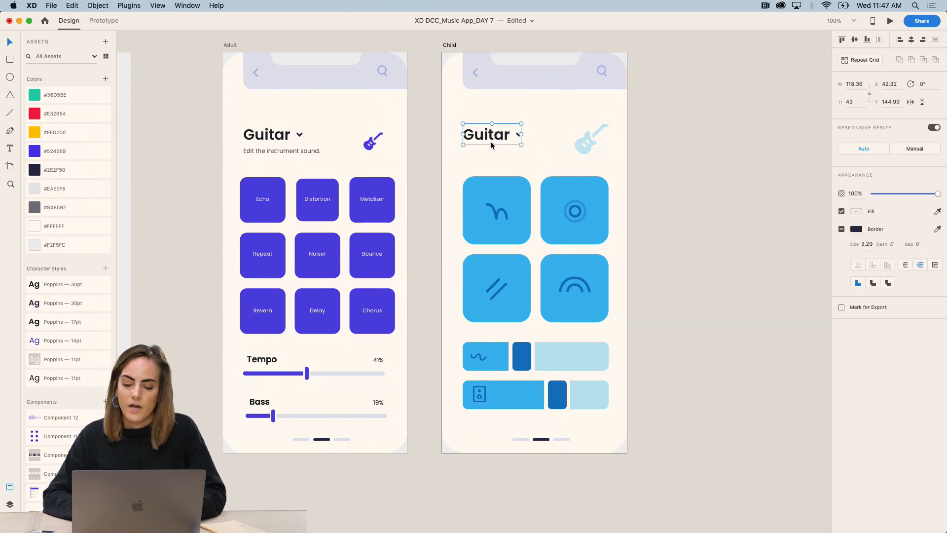
pyautogui.click(590, 139)
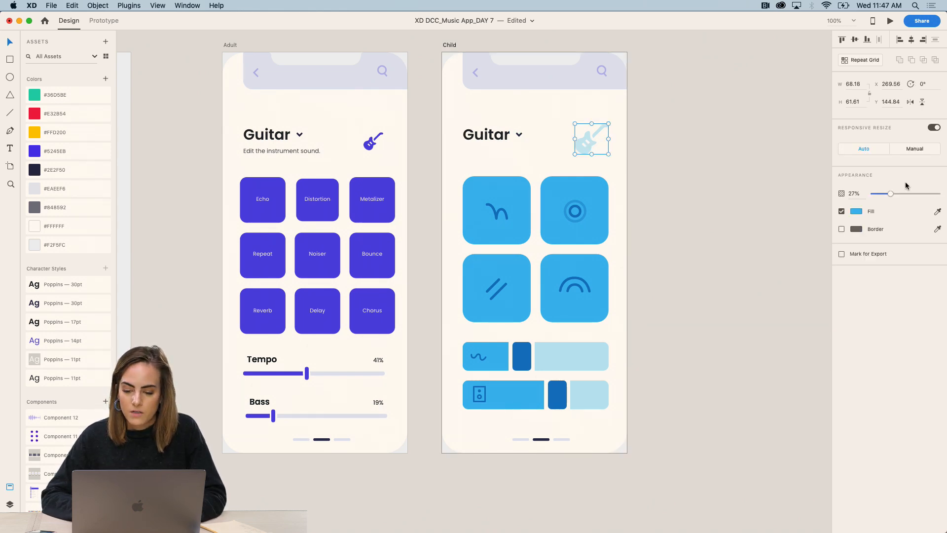
pyautogui.moveTo(892, 194); pyautogui.dragTo(896, 194)
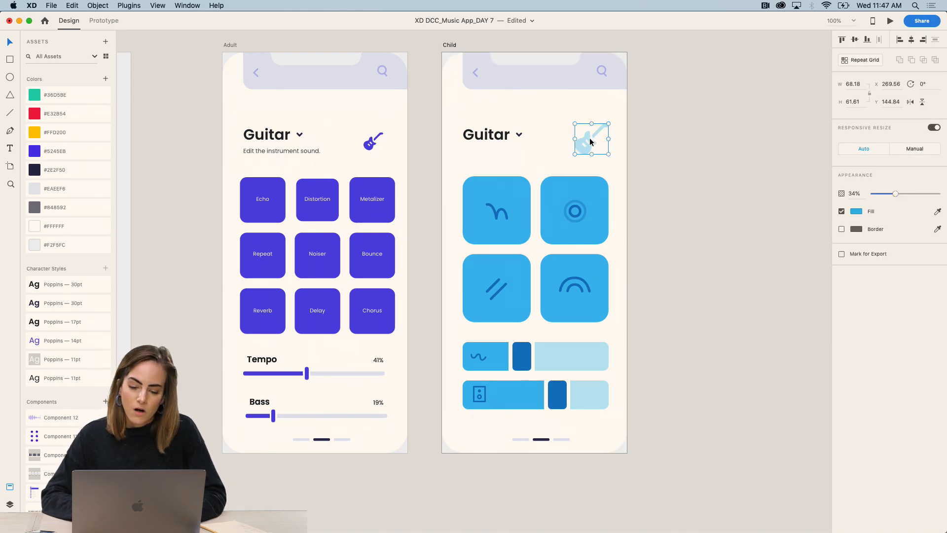
pyautogui.click(647, 214)
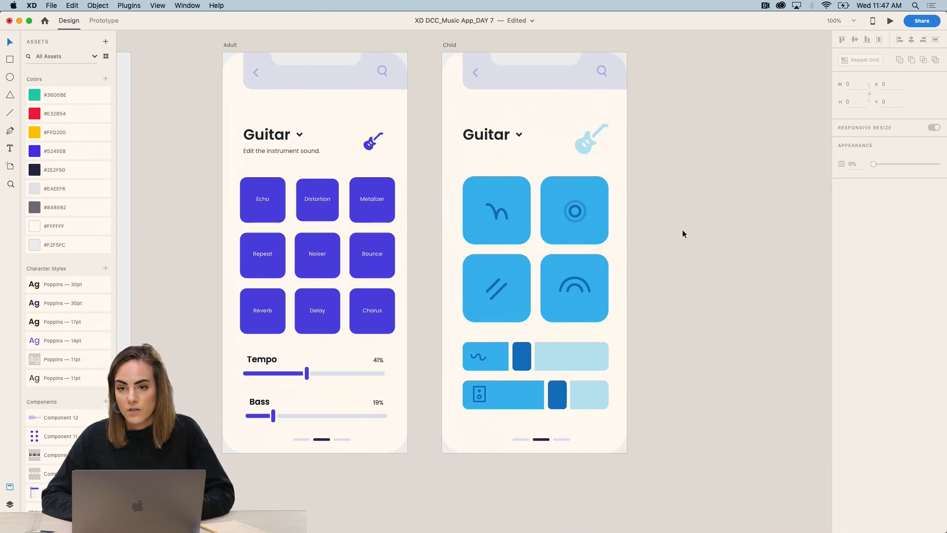
# Step: Move the Child screen's lower slider together with its speaker icon down, placing the slider at Y 660
pyautogui.click(549, 397)
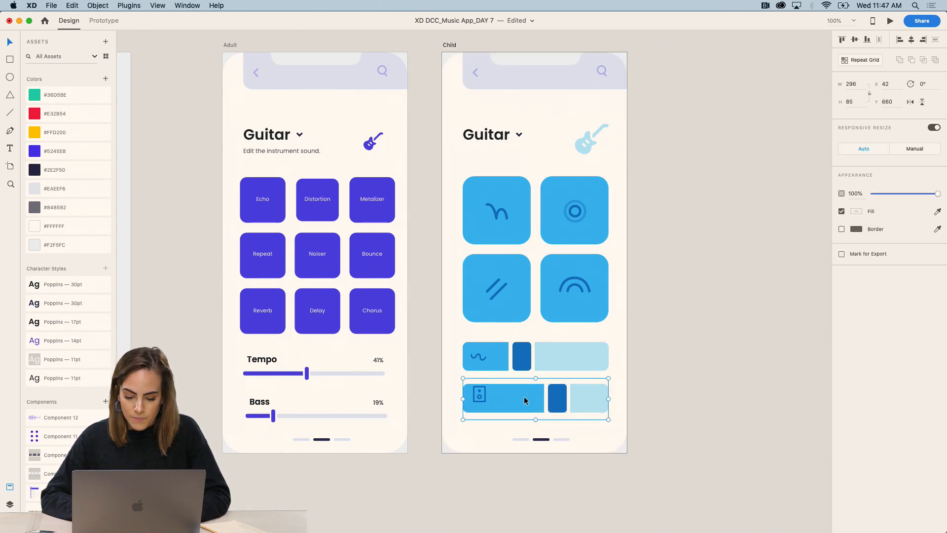
pyautogui.press('Up')
pyautogui.press('Up')
pyautogui.press('Up')
pyautogui.press('Up')
pyautogui.press('Up')
pyautogui.press('Up')
pyautogui.press('Up')
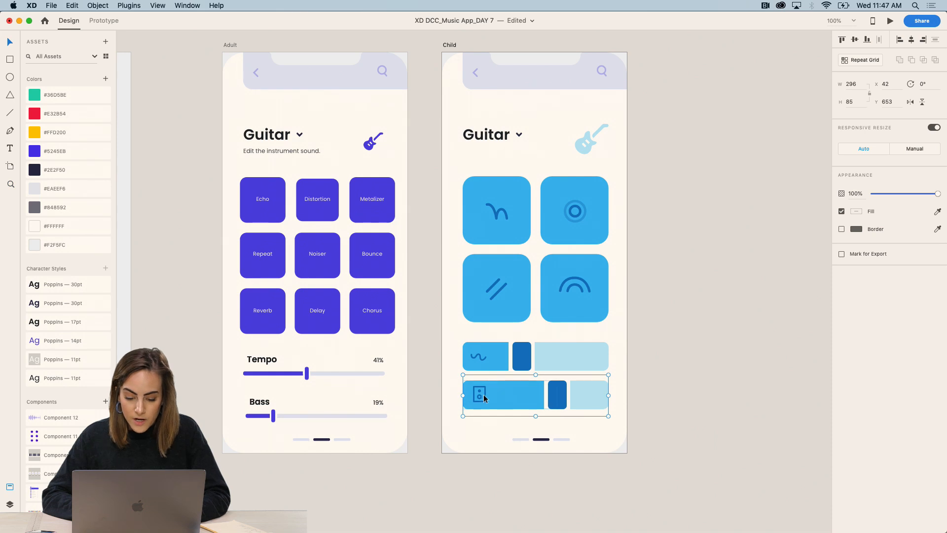
pyautogui.keyDown('shift'); pyautogui.click(485, 398); pyautogui.keyUp('shift')
pyautogui.moveTo(510, 396); pyautogui.dragTo(510, 399)
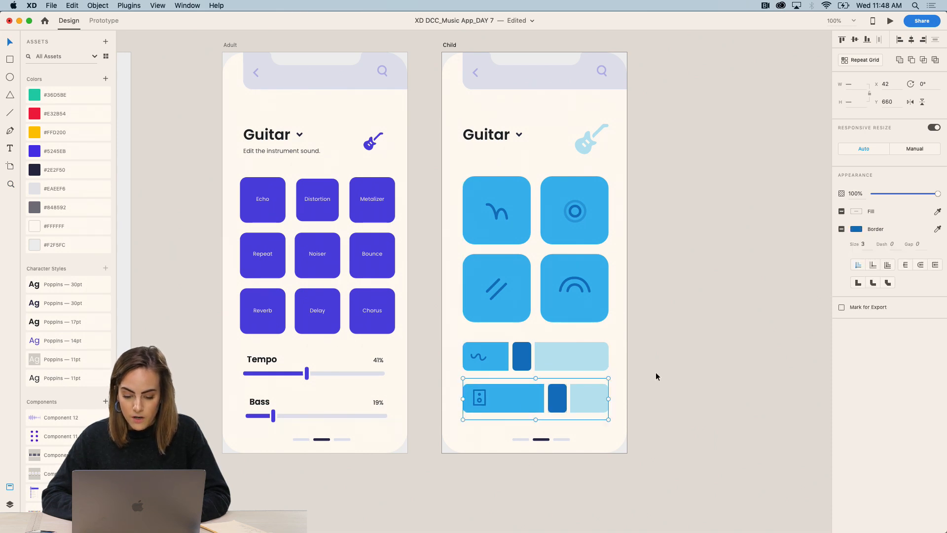
pyautogui.click(684, 365)
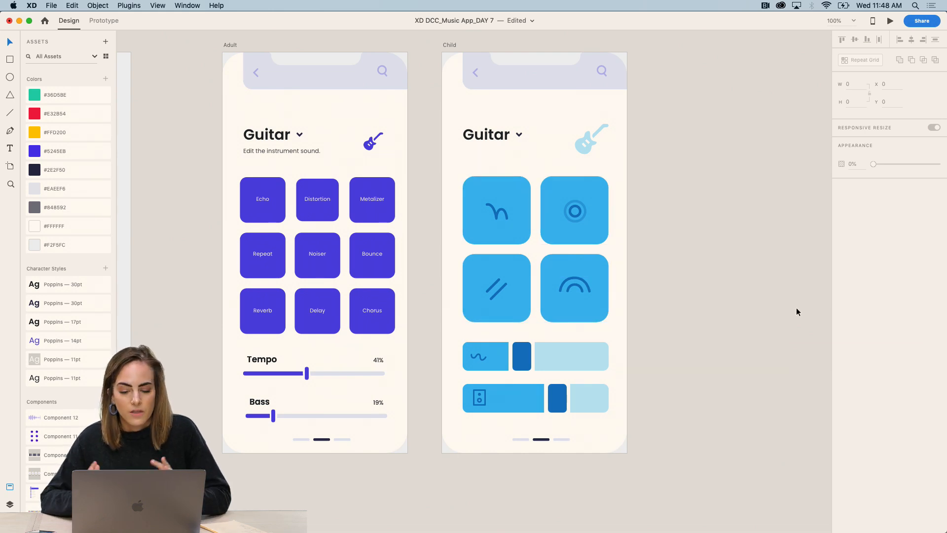
# Step: Set the opacity of both slider icons, the speaker and the squiggle, to 50%
pyautogui.press('super+minus')
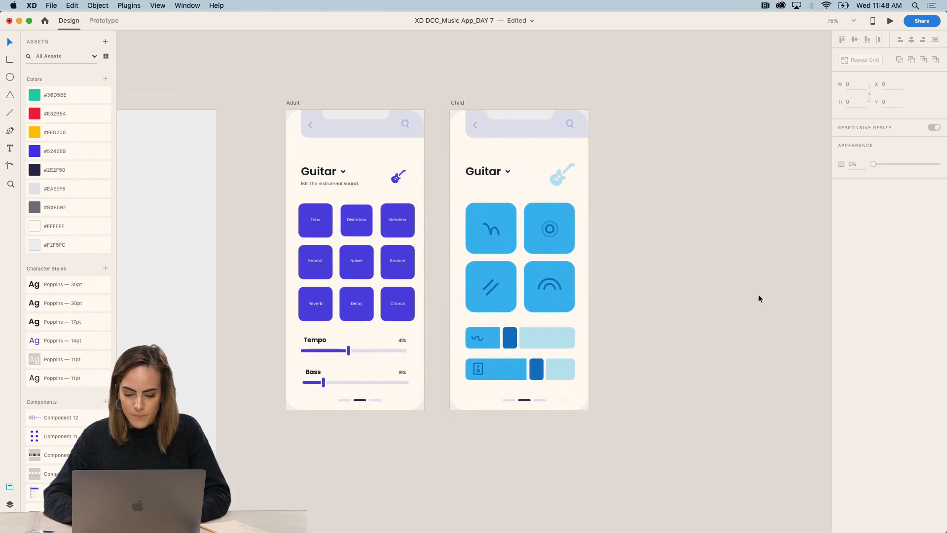
pyautogui.press('super+equal')
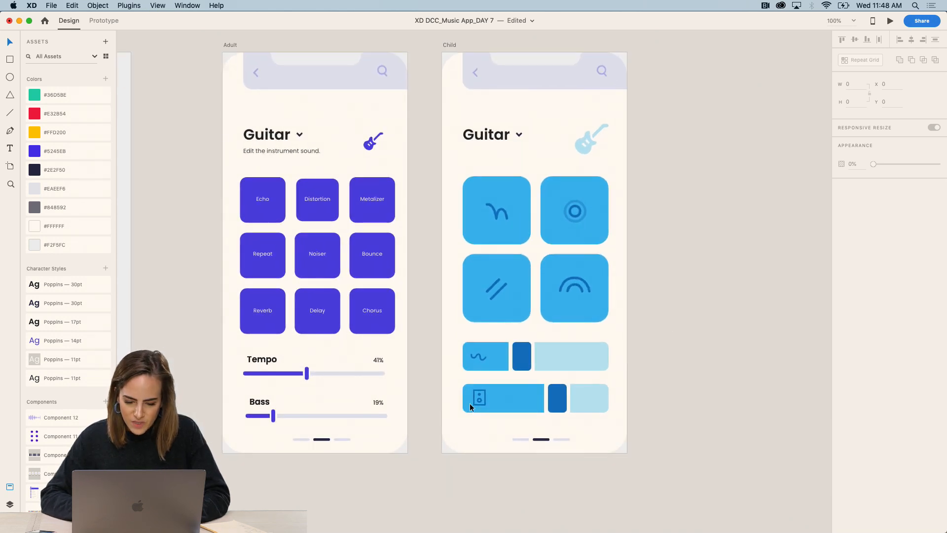
pyautogui.click(482, 403)
pyautogui.doubleClick(482, 402)
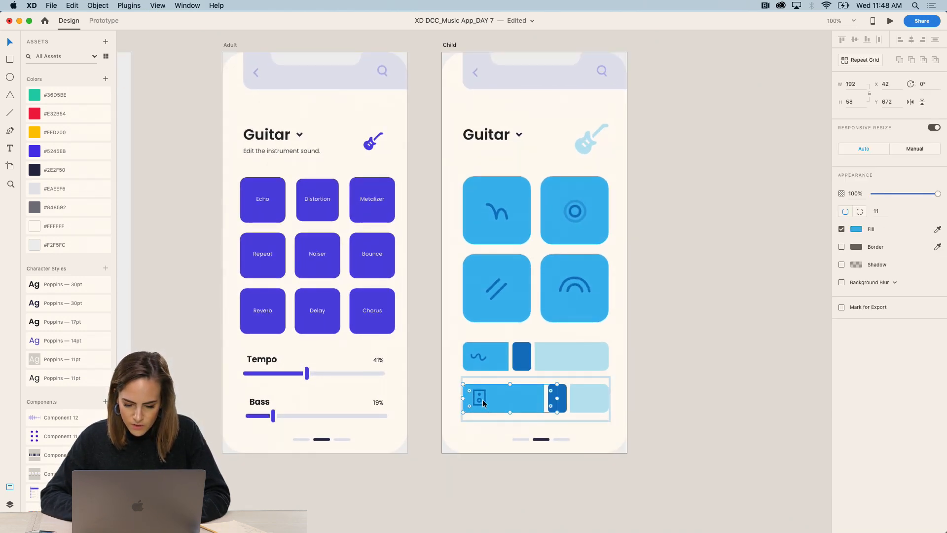
pyautogui.click(484, 400)
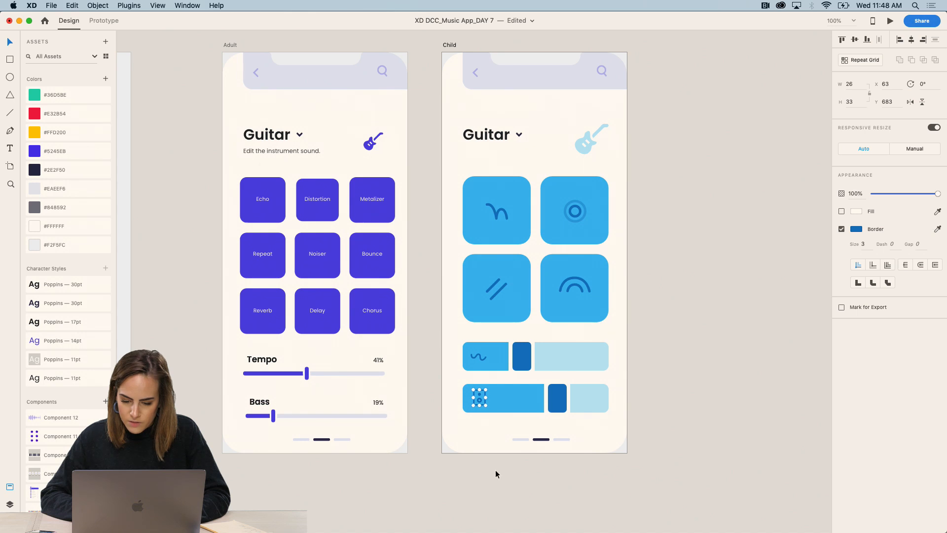
pyautogui.scroll(5, 510, 418)
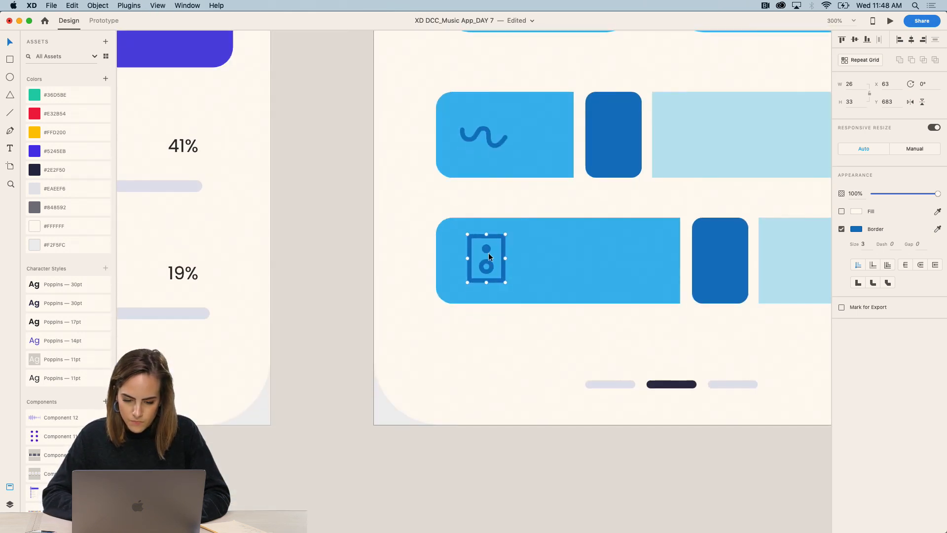
pyautogui.keyDown('shift'); pyautogui.click(504, 141); pyautogui.keyUp('shift')
pyautogui.moveTo(938, 194); pyautogui.dragTo(910, 193)
pyautogui.click(900, 194)
pyautogui.press('super+minus')
pyautogui.press('super+minus')
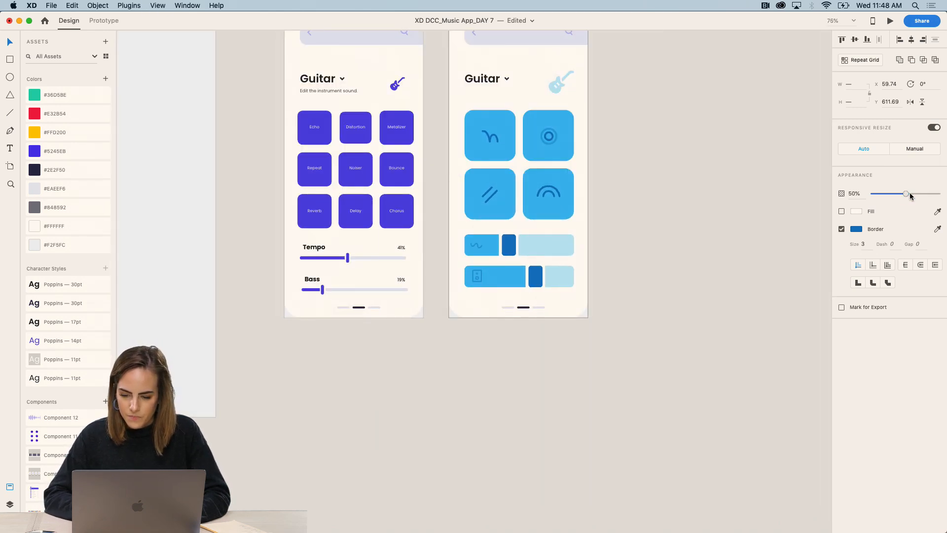
pyautogui.click(682, 208)
# Step: Move the Child artboard farther from the Adult artboard to widen the gap between them
pyautogui.scroll(3, 682, 209)
pyautogui.hscroll(-1, 681, 208)
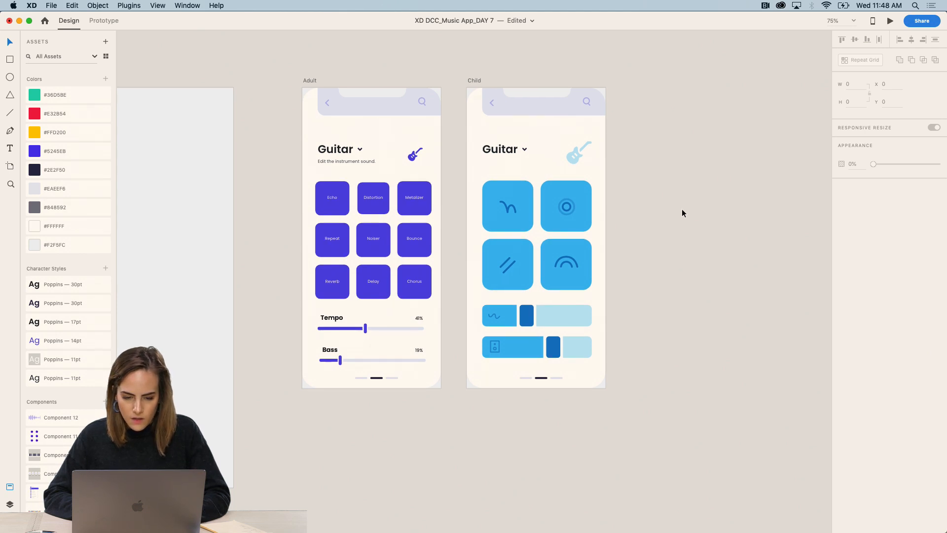
pyautogui.click(477, 78)
pyautogui.moveTo(477, 79); pyautogui.dragTo(499, 78)
pyautogui.click(469, 72)
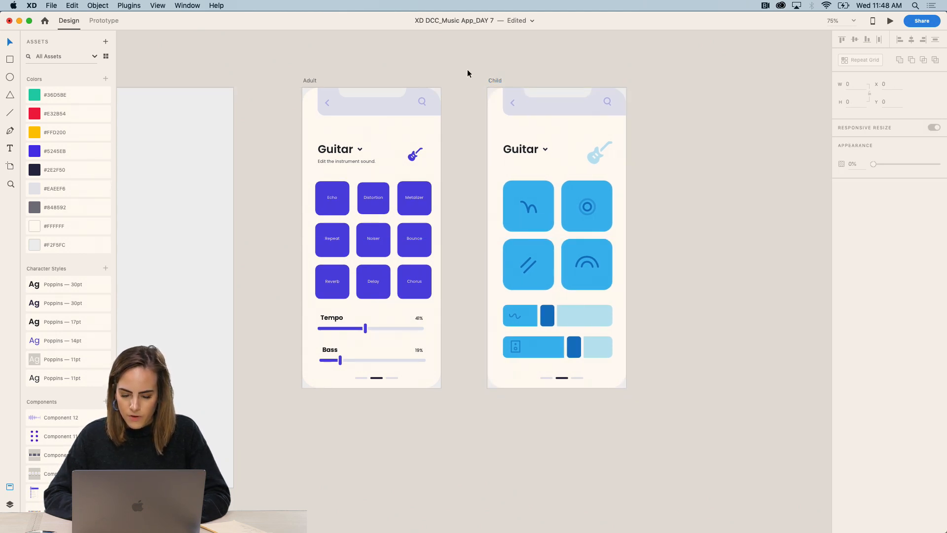
# Step: Look over the app's main artboards from Home and Instruments through Guitar to Mix 3
pyautogui.scroll(3, 467, 73)
pyautogui.hscroll(1, 466, 73)
pyautogui.hscroll(-1, 468, 70)
pyautogui.scroll(-1, 468, 70)
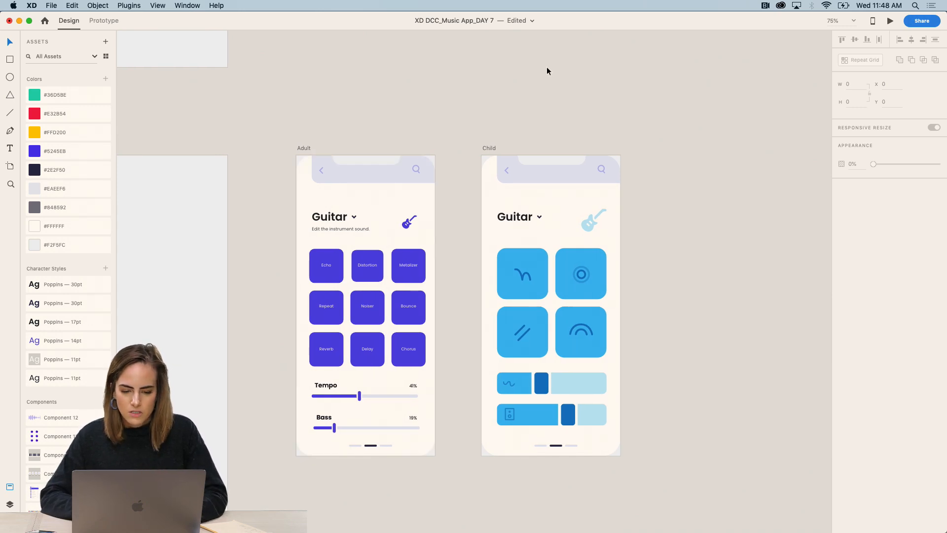
pyautogui.press('super+minus')
pyautogui.press('super+minus')
pyautogui.scroll(8, 547, 69)
pyautogui.hscroll(-10, 546, 69)
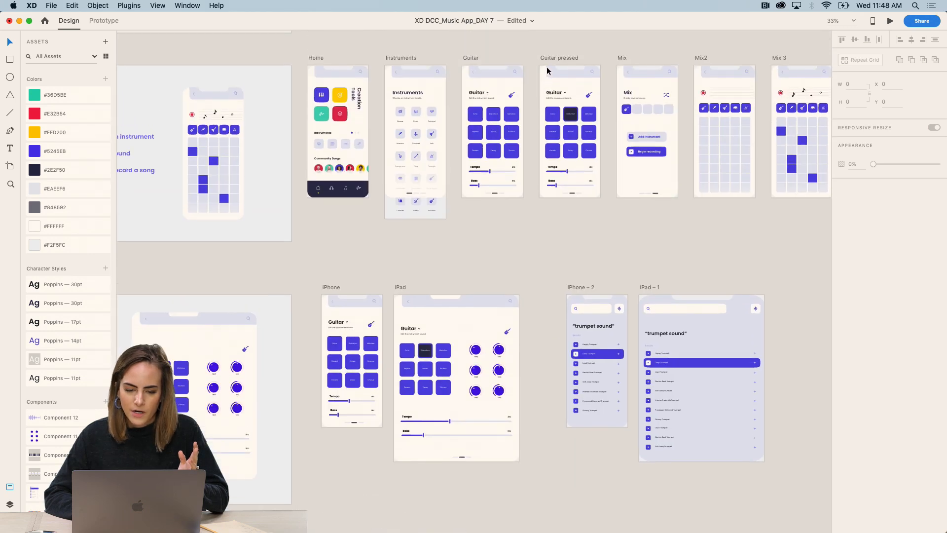
pyautogui.scroll(2, 378, 142)
pyautogui.hscroll(-2, 378, 143)
pyautogui.press('z')
pyautogui.moveTo(334, 104); pyautogui.dragTo(436, 282)
pyautogui.scroll(-3, 437, 281)
pyautogui.hscroll(5, 436, 281)
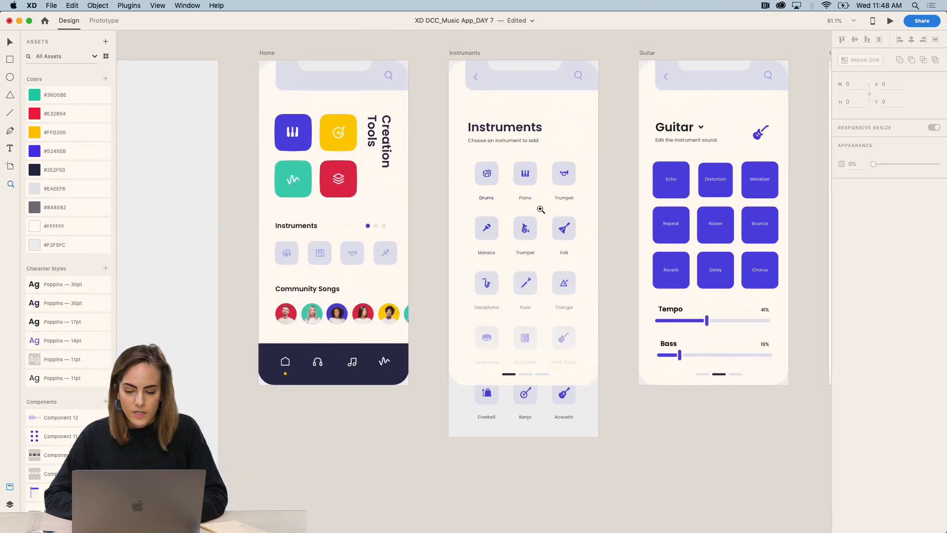
pyautogui.press('super+minus')
pyautogui.hscroll(10, 580, 357)
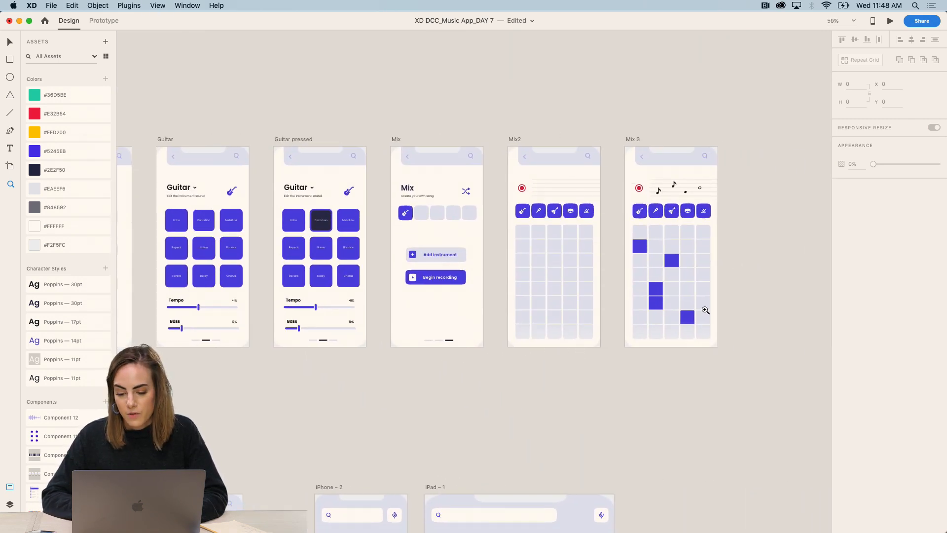
# Step: Examine the Adult and Child artboards beside the challenge brief with its Adult branded and Child branded labels
pyautogui.scroll(-10, 705, 310)
pyautogui.hscroll(-6, 705, 309)
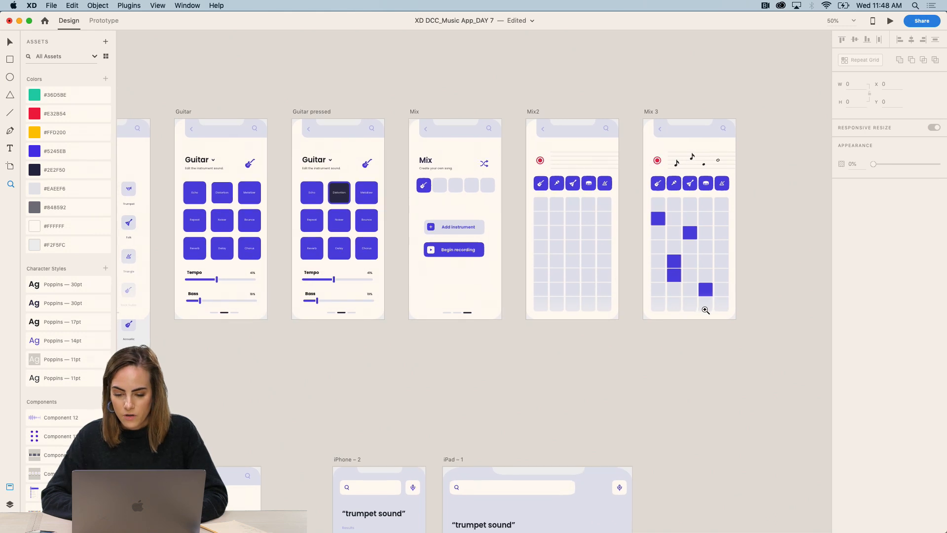
pyautogui.scroll(-10, 705, 309)
pyautogui.hscroll(-4, 705, 310)
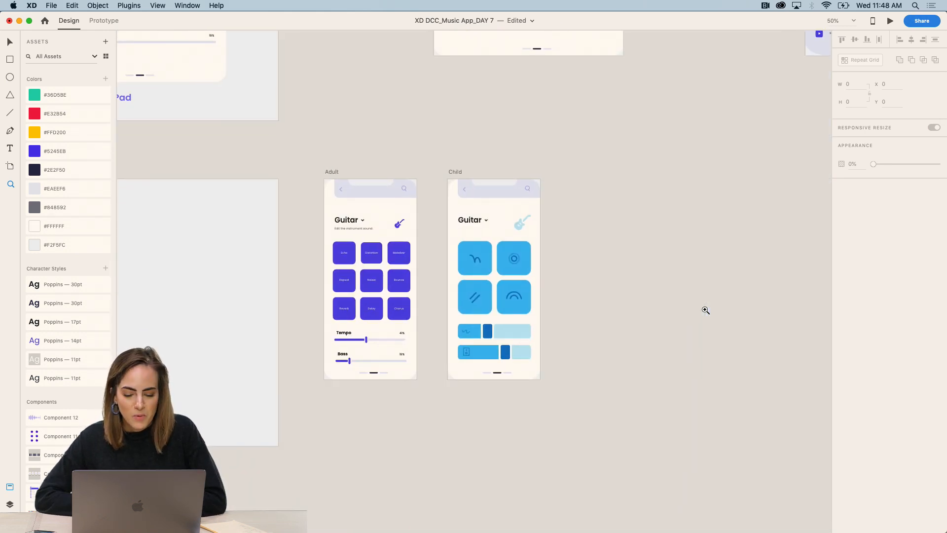
pyautogui.hscroll(-4, 622, 269)
pyautogui.scroll(-1, 623, 268)
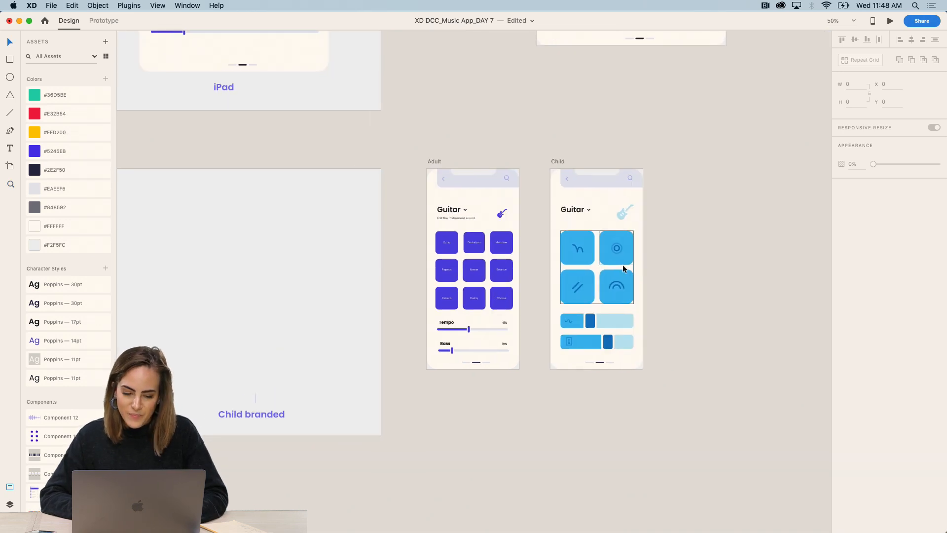
pyautogui.hscroll(-7, 623, 265)
pyautogui.scroll(-2, 623, 264)
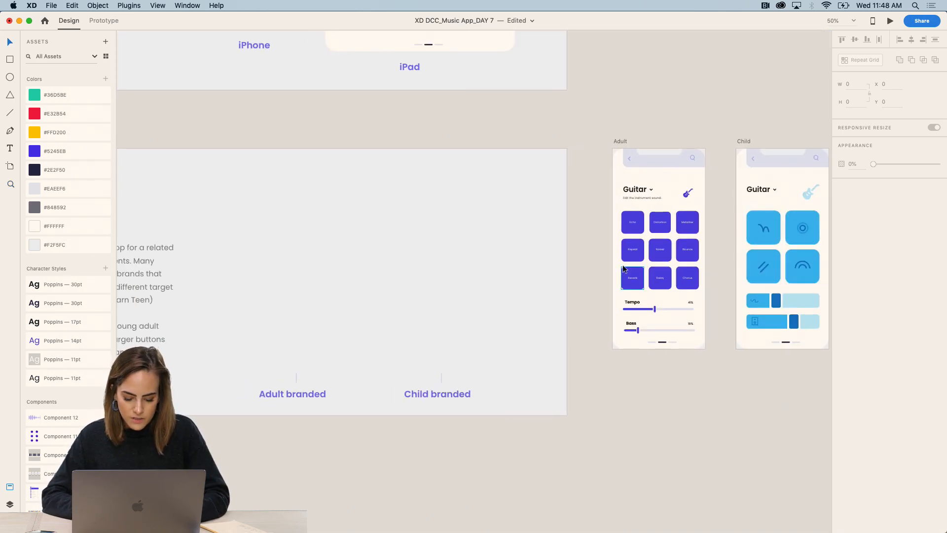
# Step: Save the music app document
pyautogui.press('super+s')
pyautogui.click(51, 5)
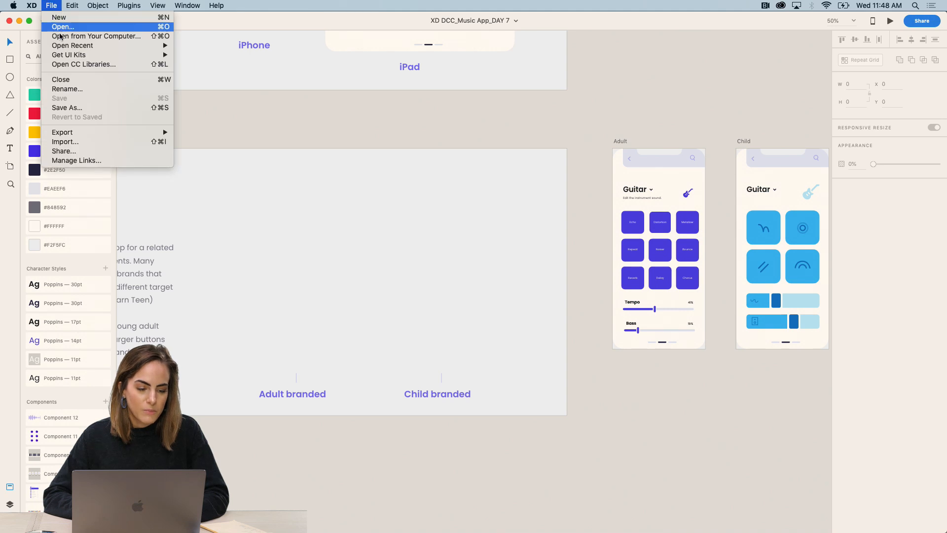
pyautogui.click(421, 135)
# Step: Copy the contents of the Adult and Child artboards and place both screens above the labels on the Challenge Day 7 artboard
pyautogui.hscroll(6, 421, 135)
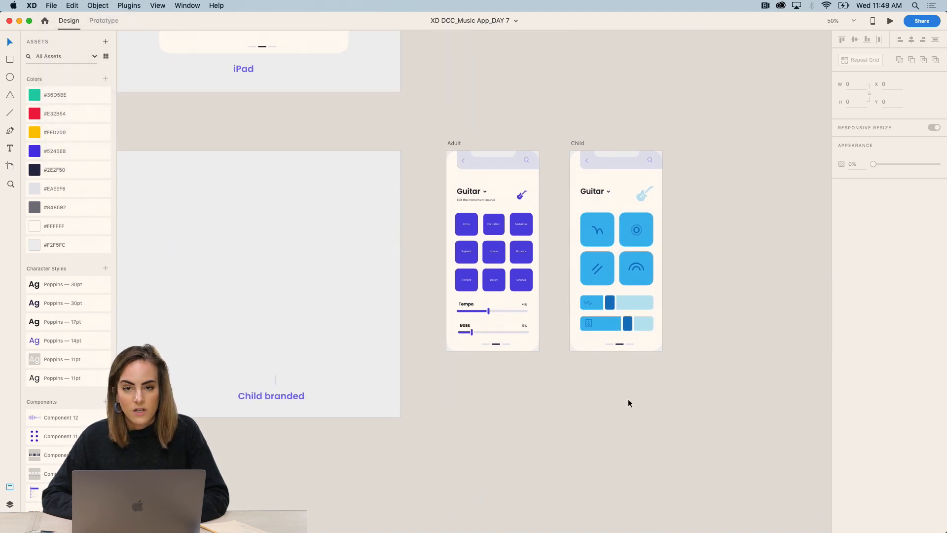
pyautogui.moveTo(687, 375); pyautogui.dragTo(443, 147)
pyautogui.click(556, 132)
pyautogui.click(572, 144)
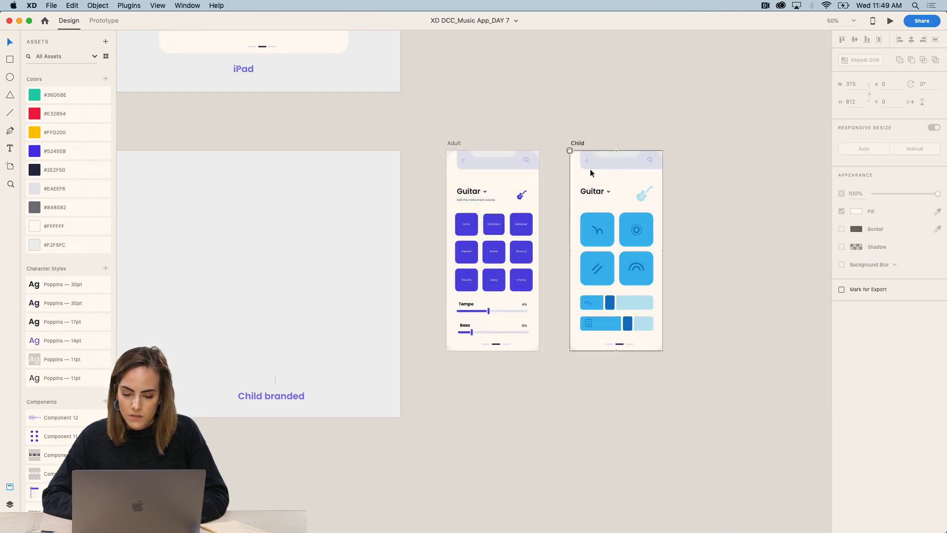
pyautogui.click(665, 358)
pyautogui.moveTo(673, 368); pyautogui.dragTo(441, 158)
pyautogui.hscroll(-5, 469, 279)
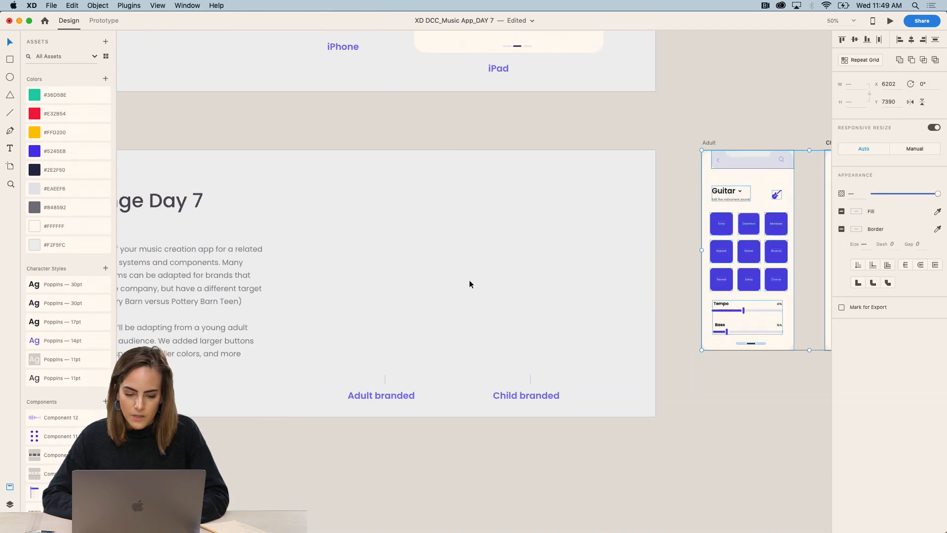
pyautogui.press('super+v')
pyautogui.moveTo(469, 288); pyautogui.dragTo(541, 266)
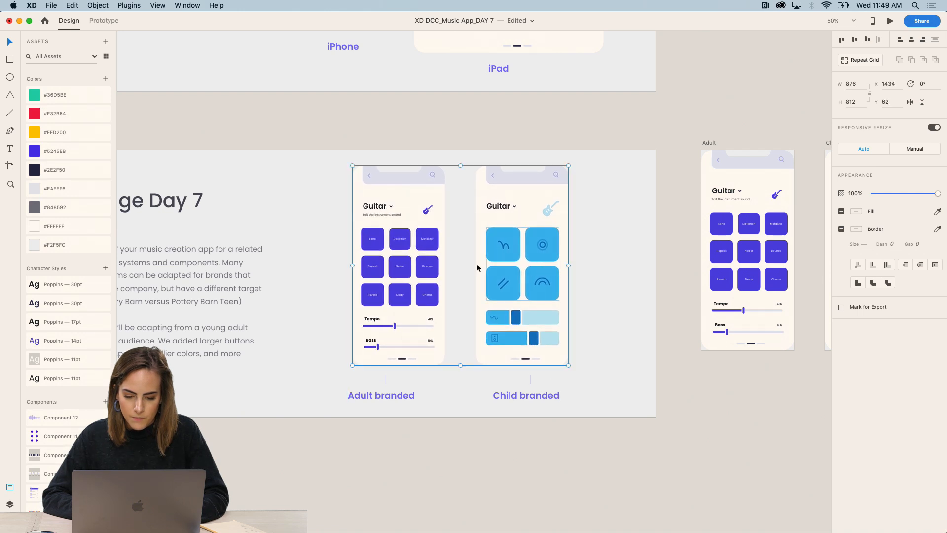
# Step: Move the copied adult Guitar screen away from the child screen so it sits above the Adult branded label
pyautogui.doubleClick(429, 274)
pyautogui.moveTo(344, 168); pyautogui.dragTo(425, 340)
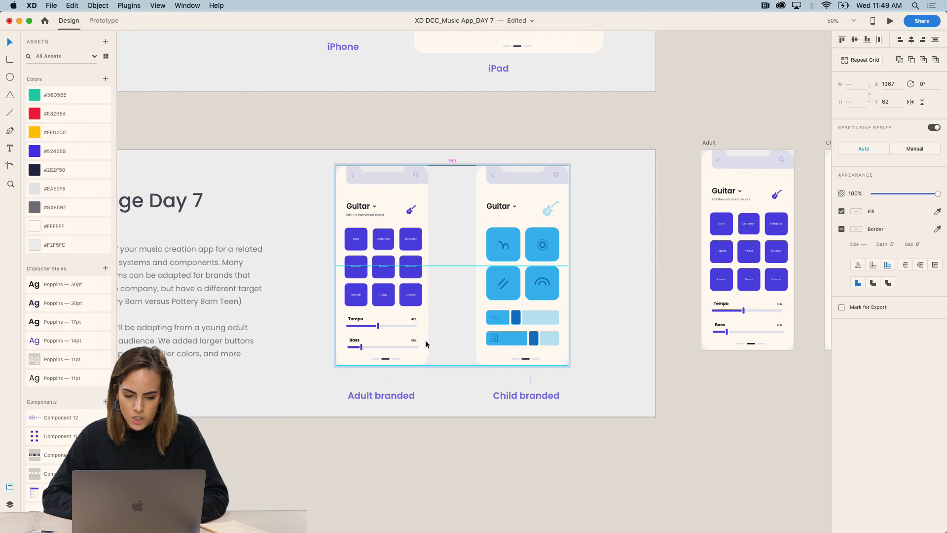
pyautogui.click(445, 489)
# Step: Rename the Challenge Day 7 artboard as Day 7 and save the document
pyautogui.hscroll(-5, 445, 490)
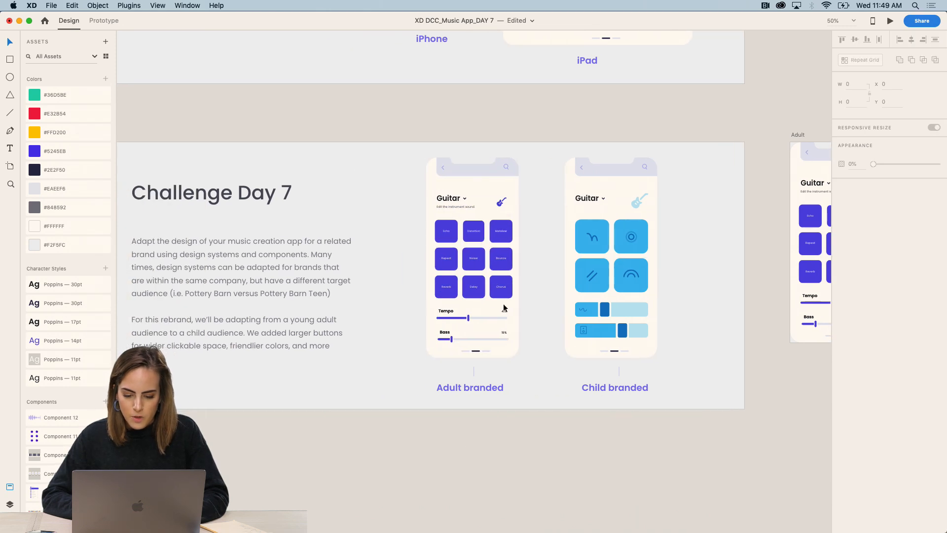
pyautogui.hscroll(-6, 629, 286)
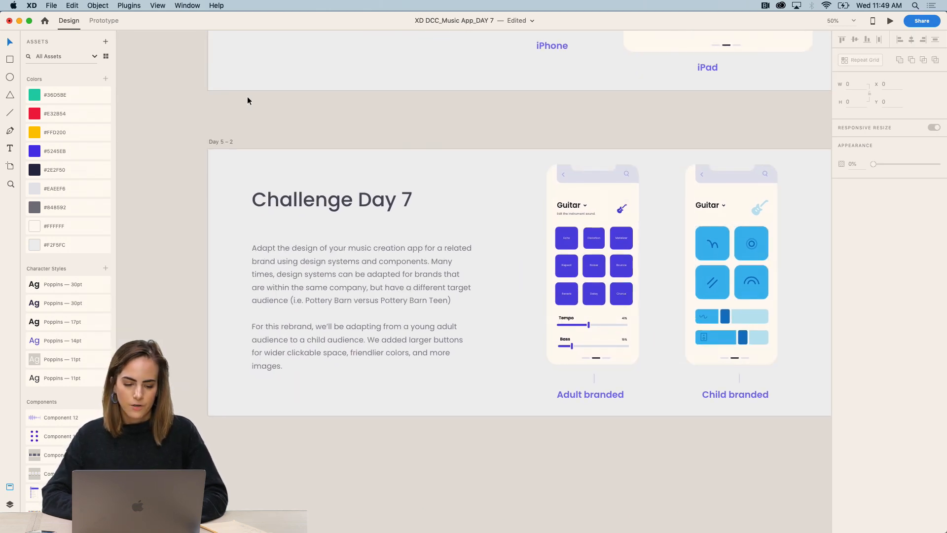
pyautogui.click(229, 141)
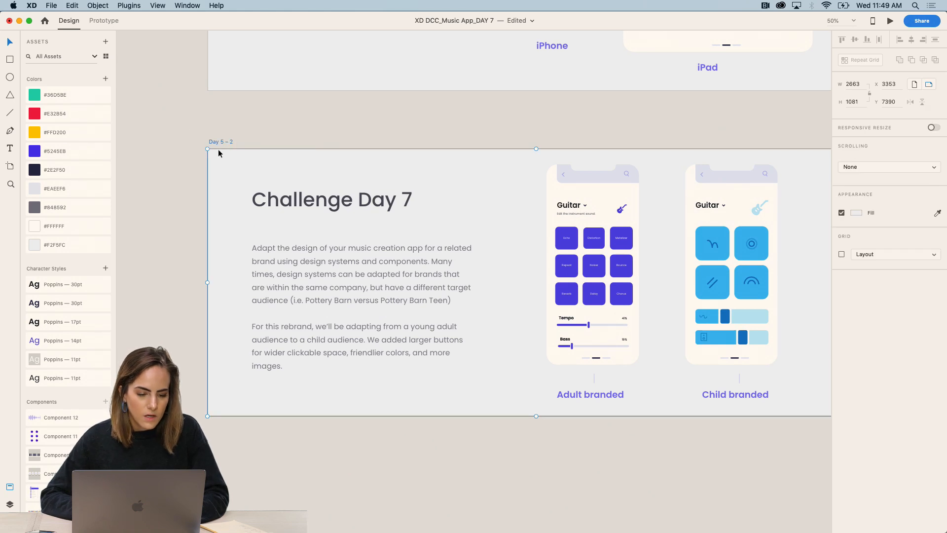
pyautogui.doubleClick(225, 142)
pyautogui.write('Day 7')
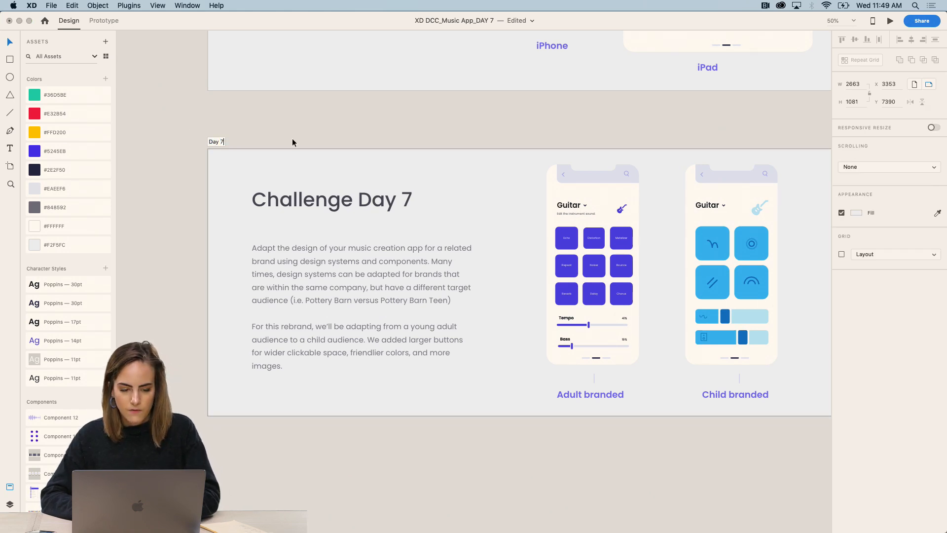
pyautogui.press('Return')
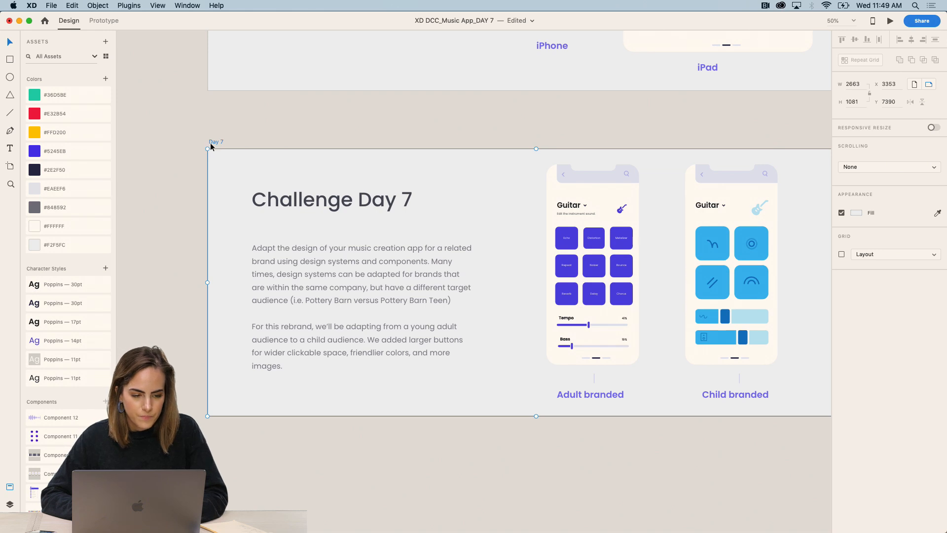
pyautogui.press('super+s')
# Step: Export the selected Day 7 artboard as a PNG for Web into the 2019 June 16-28 folder
pyautogui.click(57, 4)
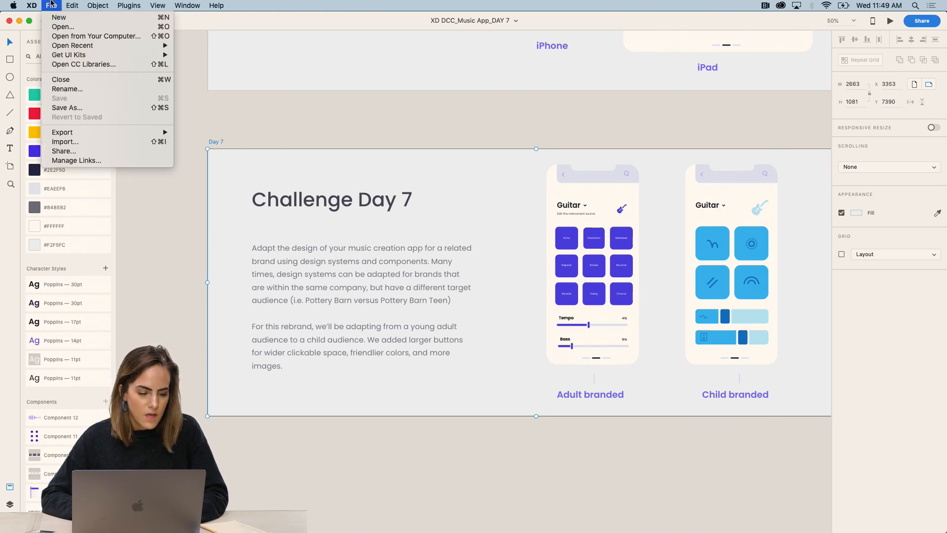
pyautogui.click(215, 143)
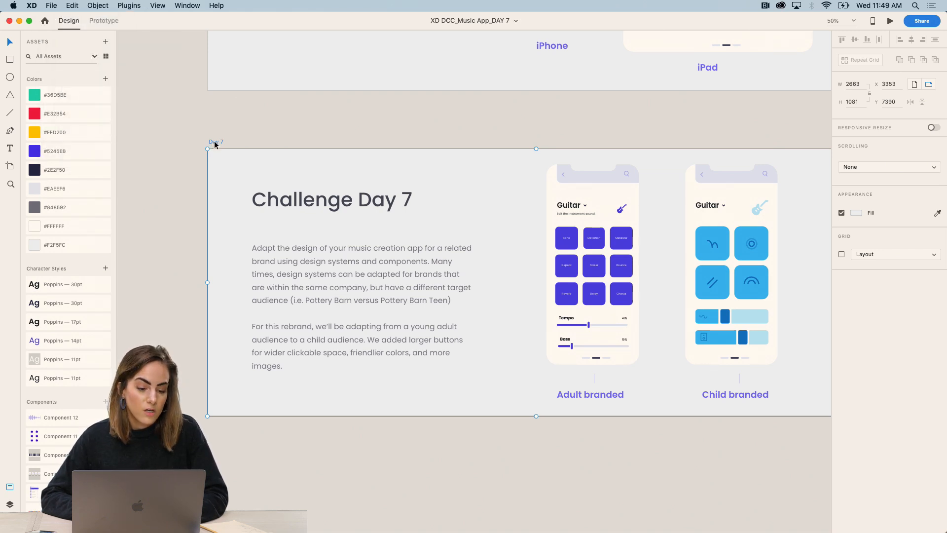
pyautogui.click(51, 5)
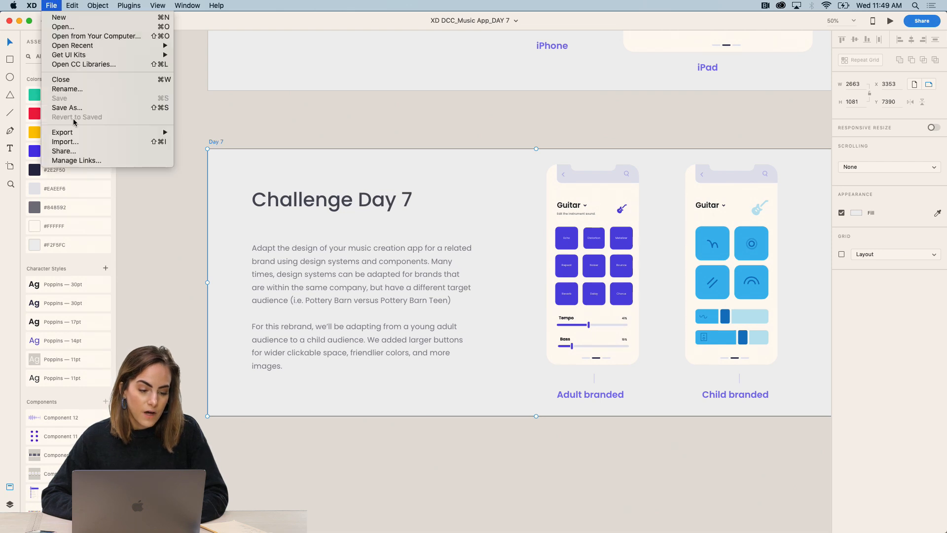
pyautogui.moveTo(77, 134)
pyautogui.click(201, 142)
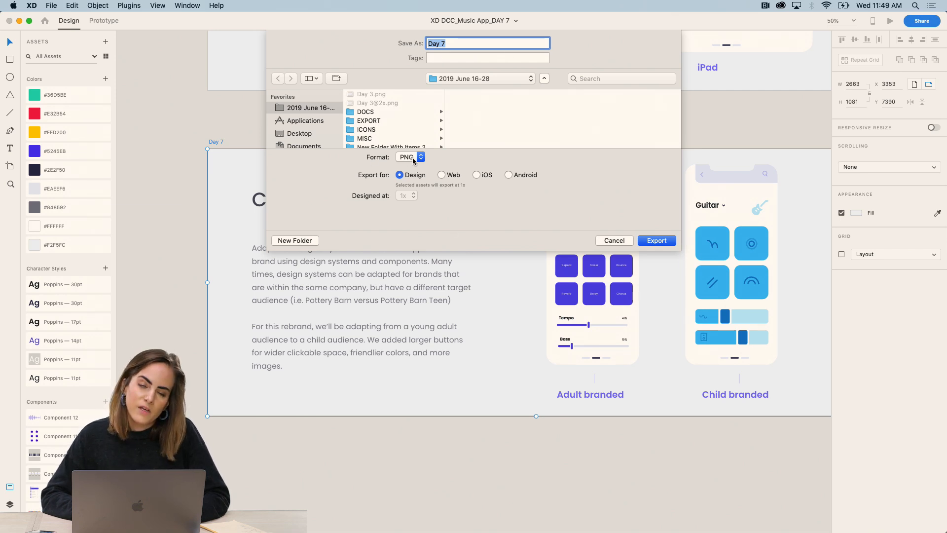
pyautogui.click(443, 175)
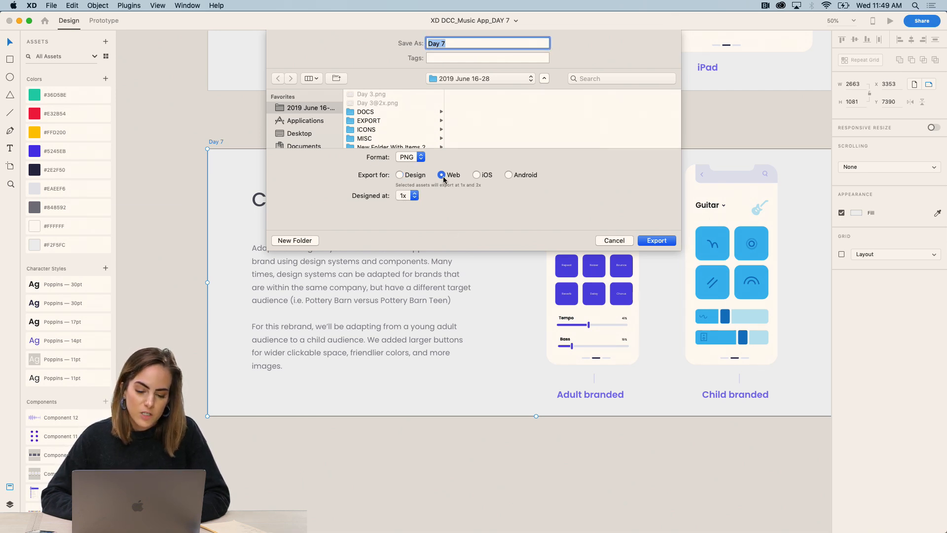
pyautogui.click(664, 244)
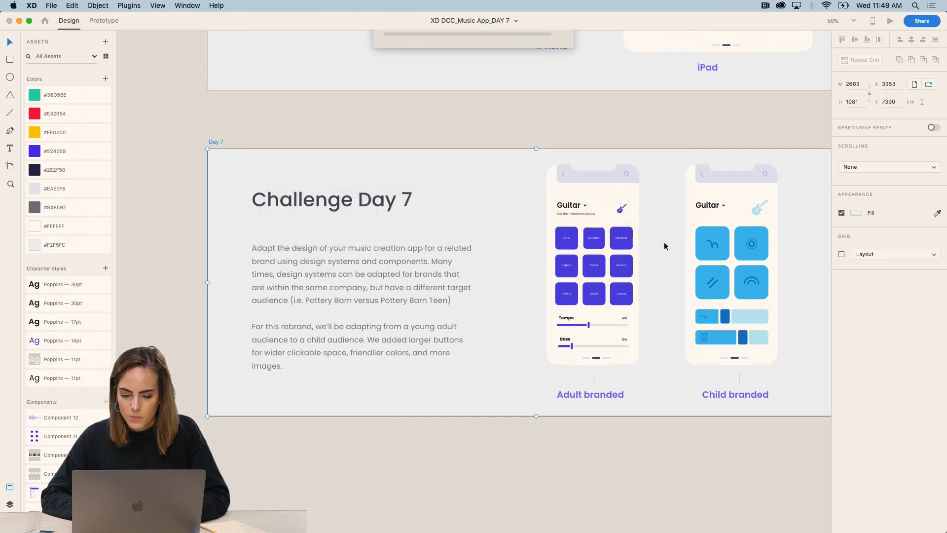
# Step: Switch to Chrome, go to the Behance profile, and open the Adobe XD Daily Creative Challenge Livestream June project for editing
pyautogui.moveTo(424, 525)
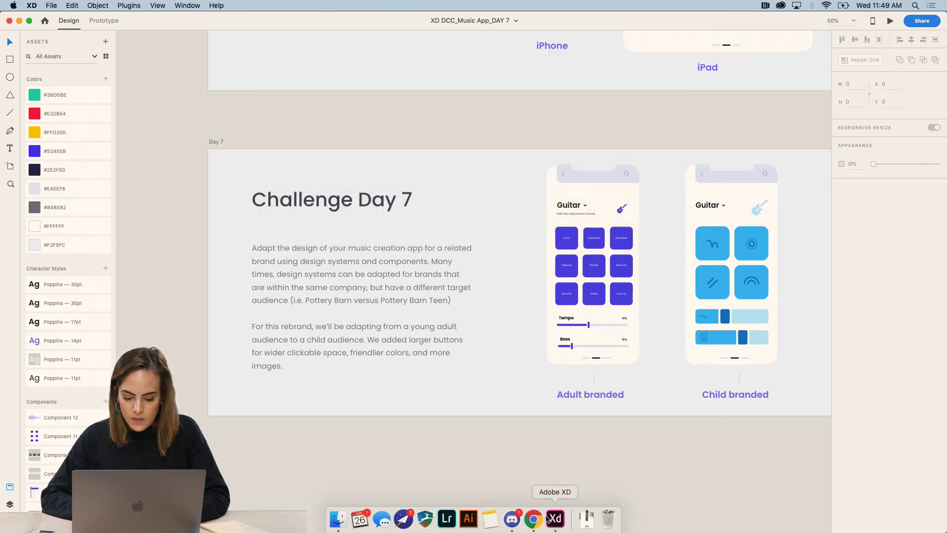
pyautogui.click(534, 519)
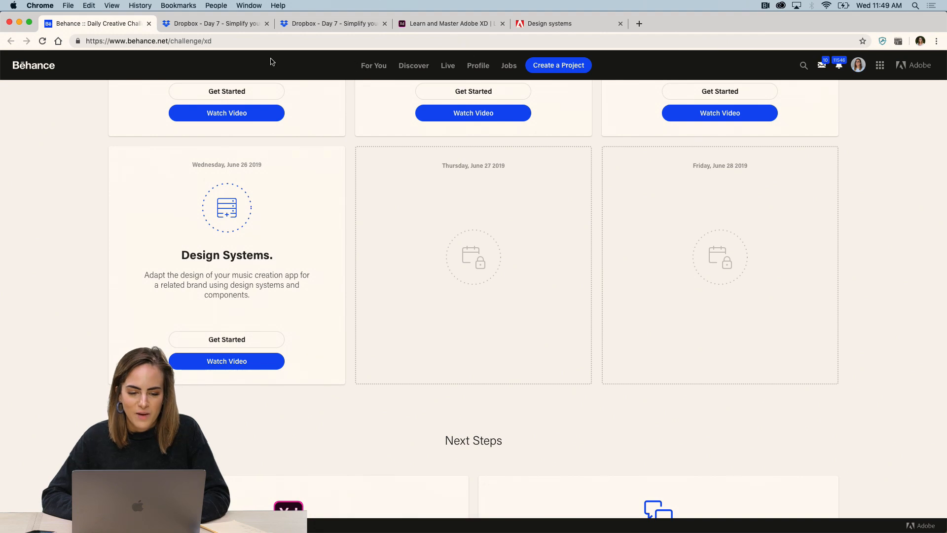
pyautogui.click(858, 66)
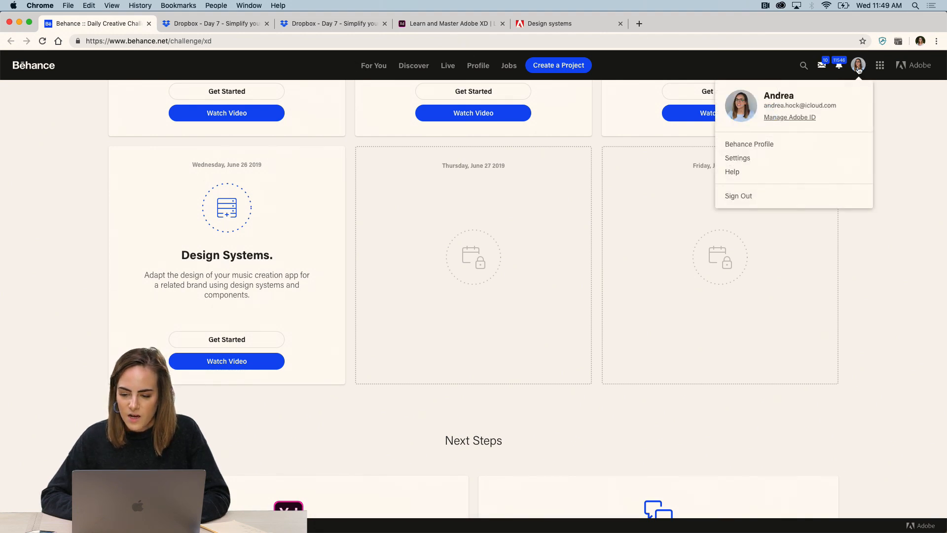
pyautogui.click(749, 144)
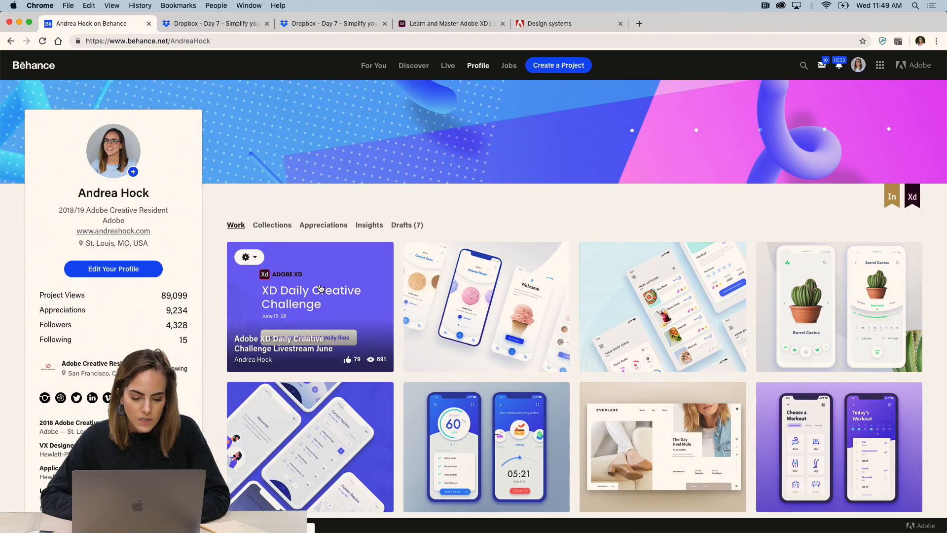
pyautogui.click(249, 257)
pyautogui.click(254, 276)
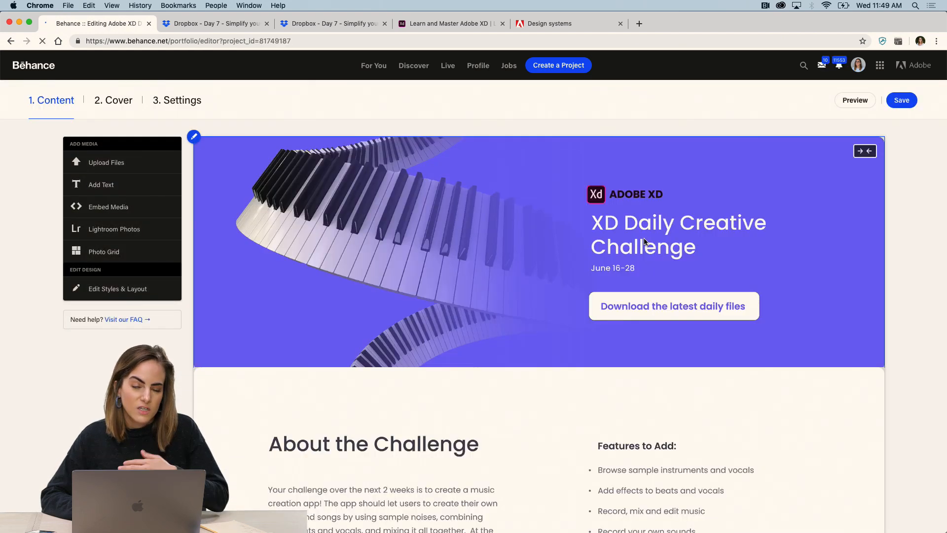
# Step: Open the file chooser for adding an image between the Challenge Day 6 section and the Daily Feedback & Updates section
pyautogui.scroll(-1, 644, 242)
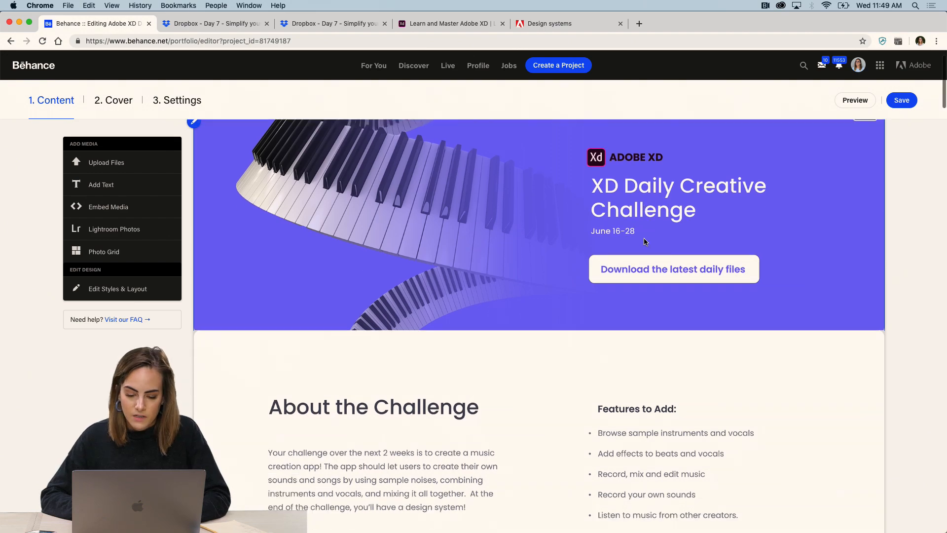
pyautogui.scroll(-20, 635, 330)
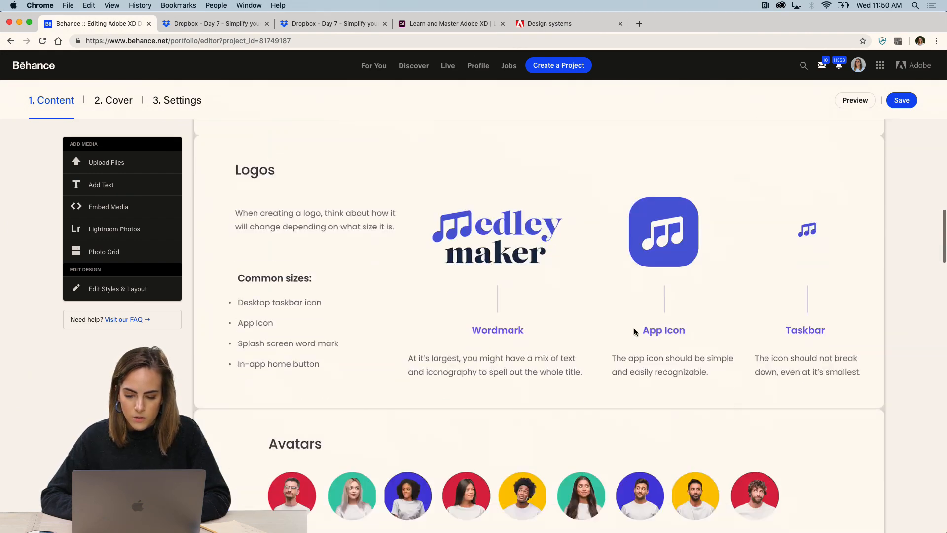
pyautogui.scroll(-15, 634, 329)
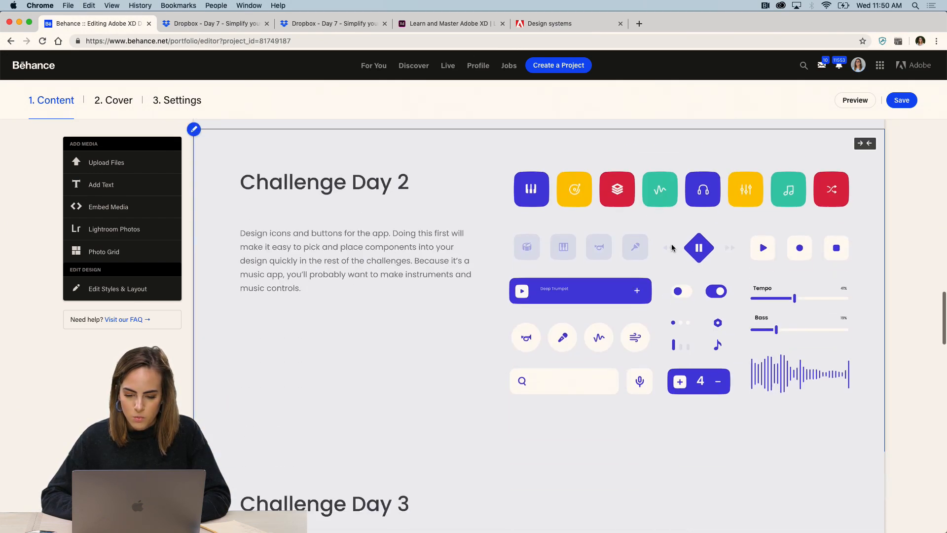
pyautogui.scroll(-8, 672, 248)
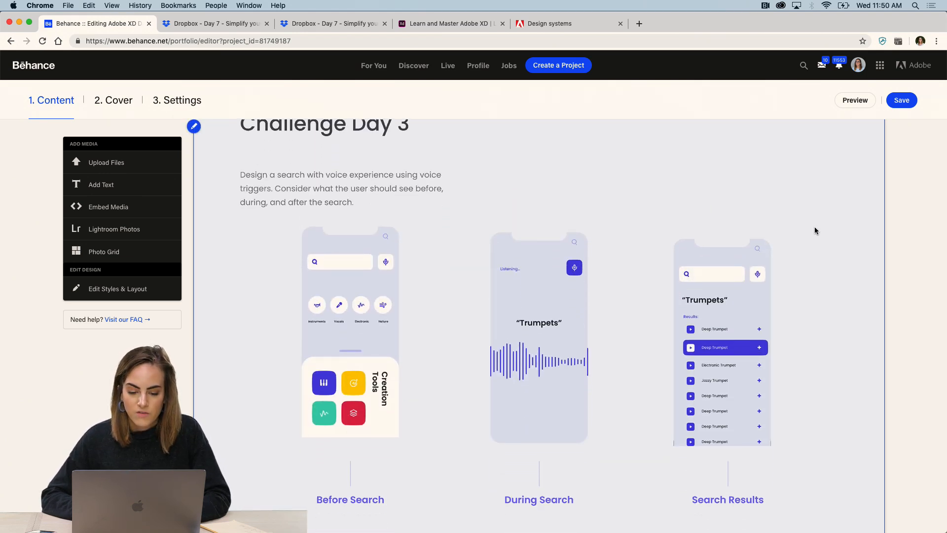
pyautogui.scroll(-10, 814, 231)
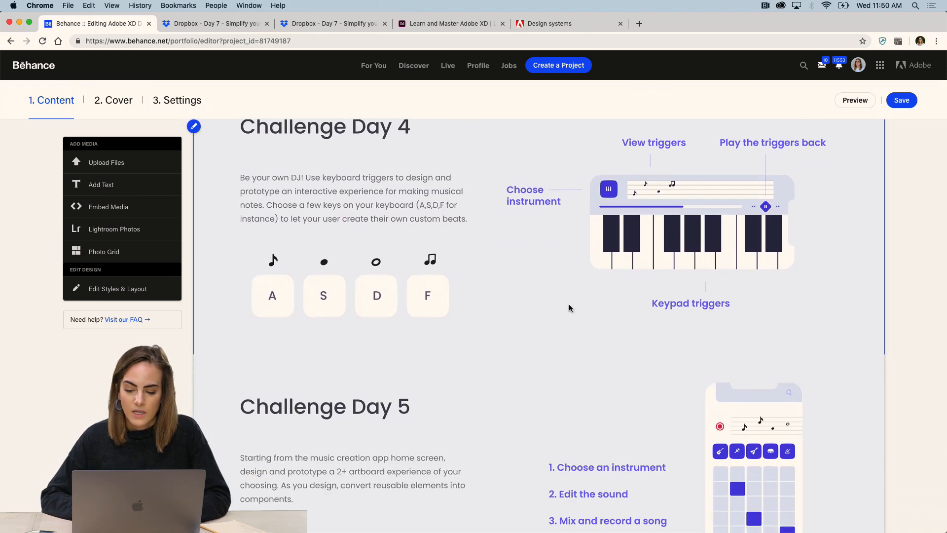
pyautogui.scroll(-5, 572, 310)
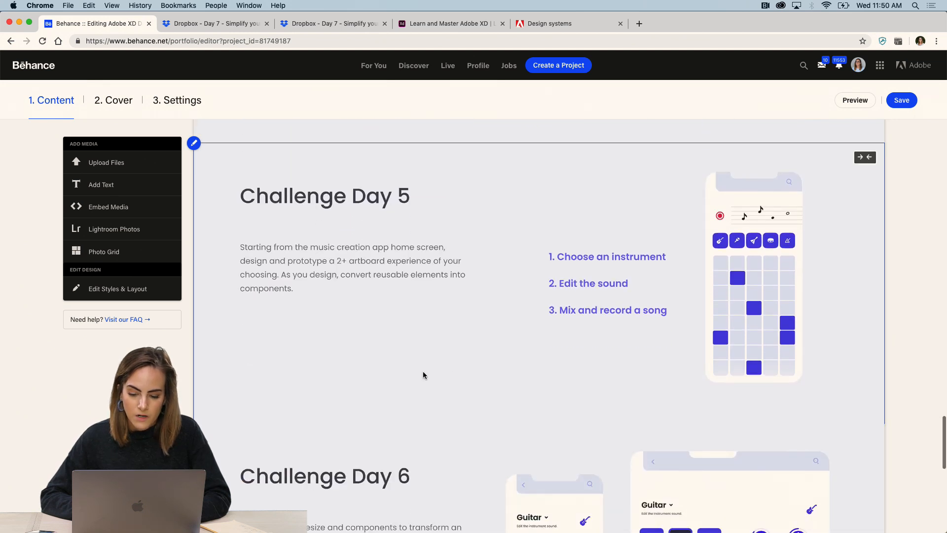
pyautogui.scroll(-1, 547, 323)
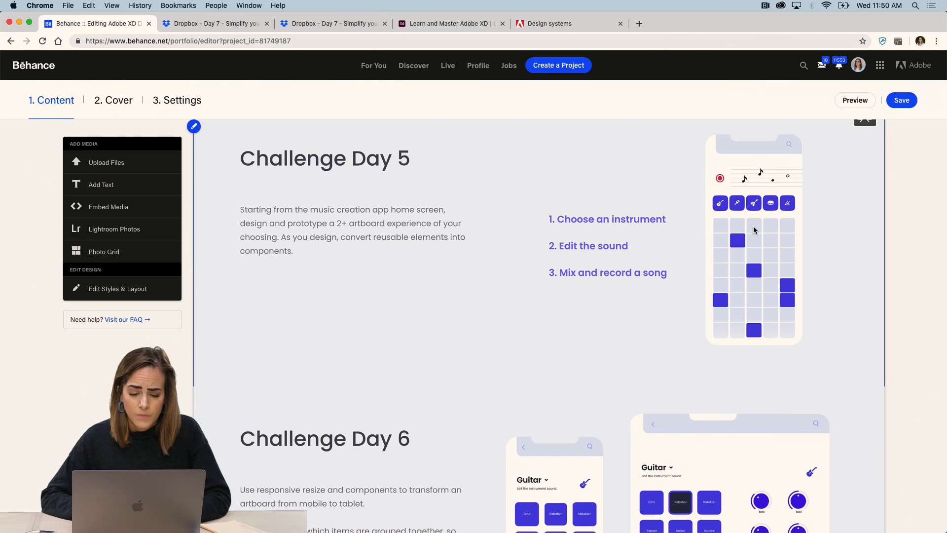
pyautogui.scroll(-10, 621, 311)
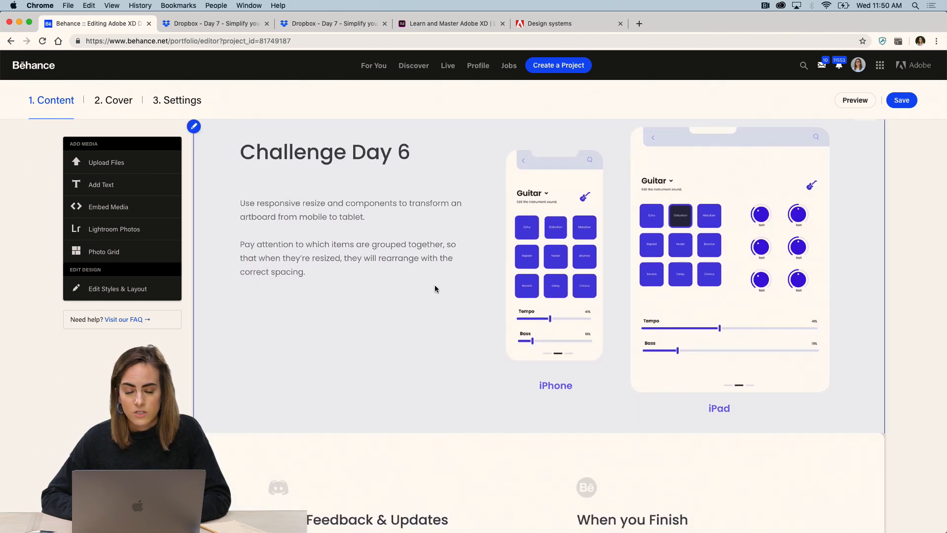
pyautogui.scroll(-5, 562, 367)
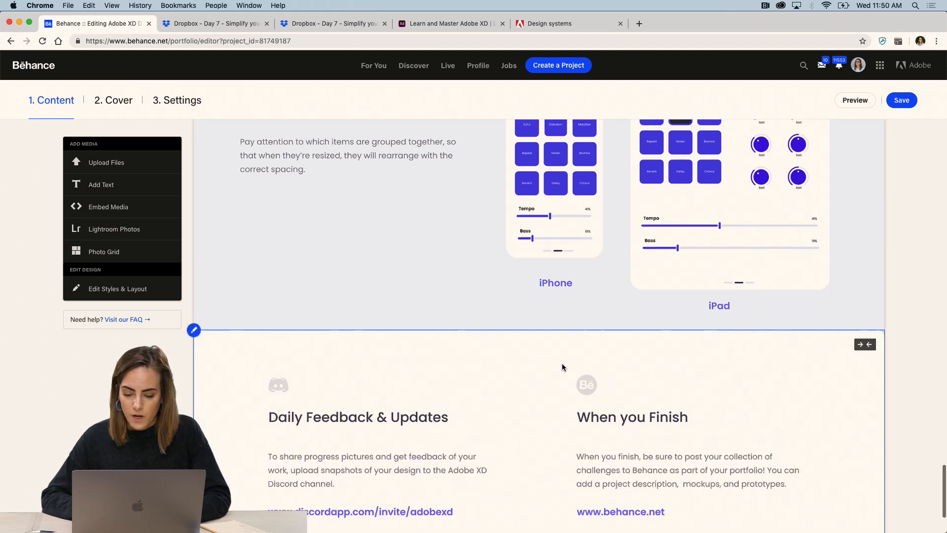
pyautogui.click(522, 333)
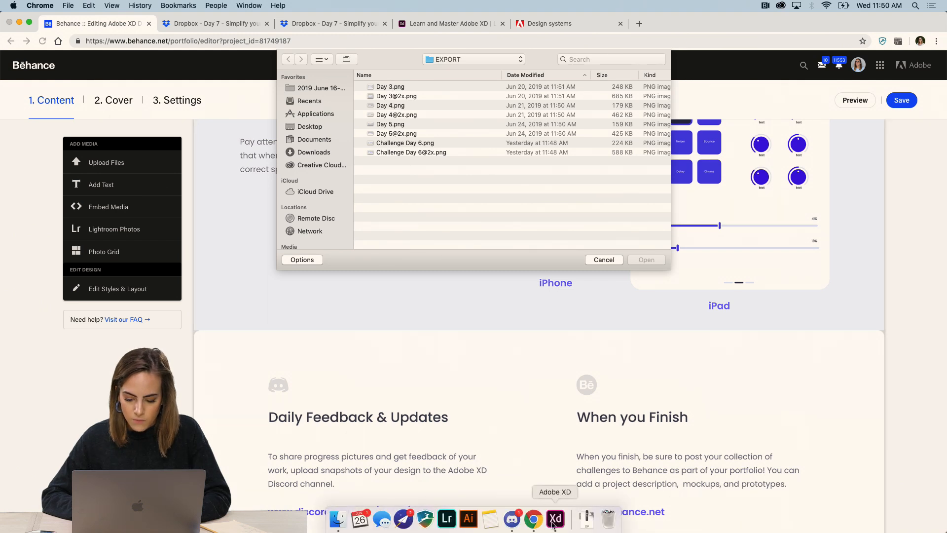
# Step: Switch to Adobe XD and export the selected Day 7 artboard as a PNG for Web into the EXPORT folder
pyautogui.click(540, 522)
pyautogui.click(52, 5)
pyautogui.moveTo(85, 134)
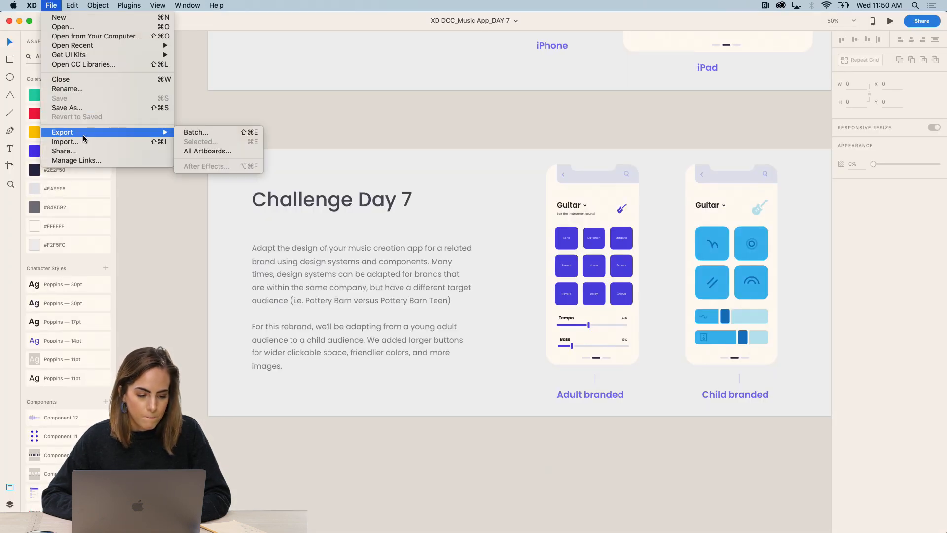
pyautogui.click(389, 110)
pyautogui.click(221, 143)
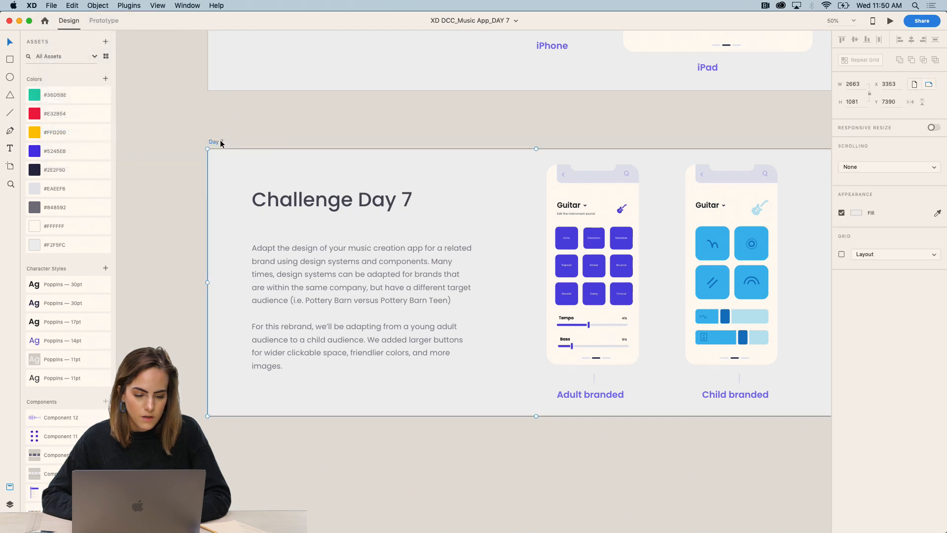
pyautogui.click(50, 6)
pyautogui.moveTo(138, 133)
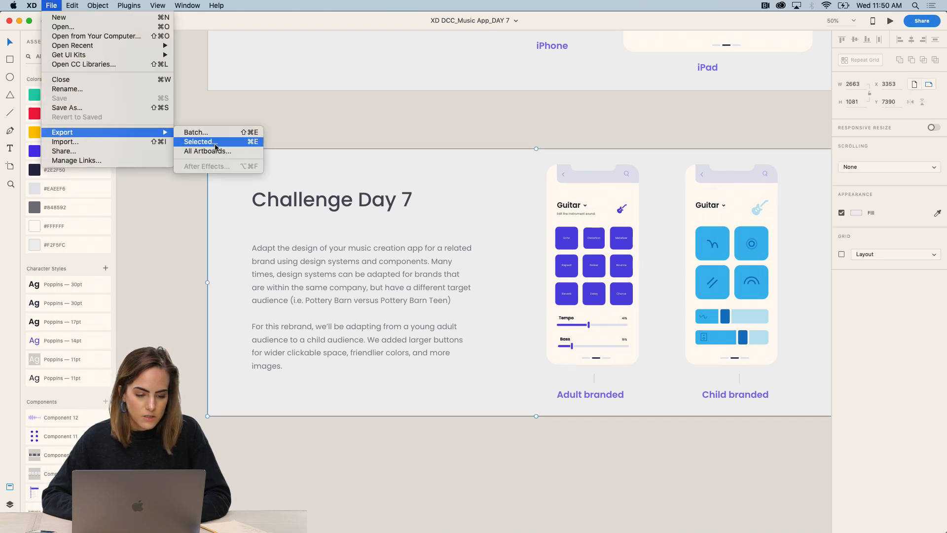
pyautogui.press('Return')
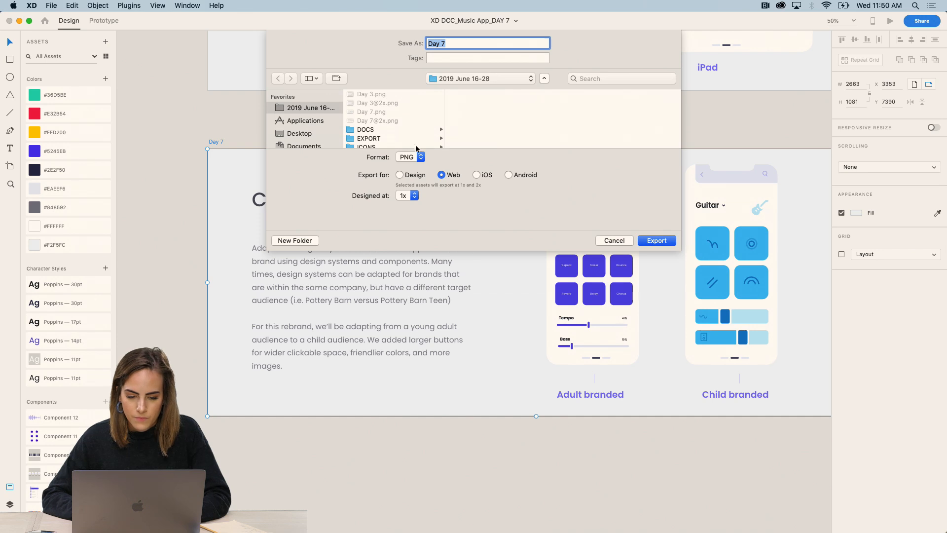
pyautogui.click(415, 139)
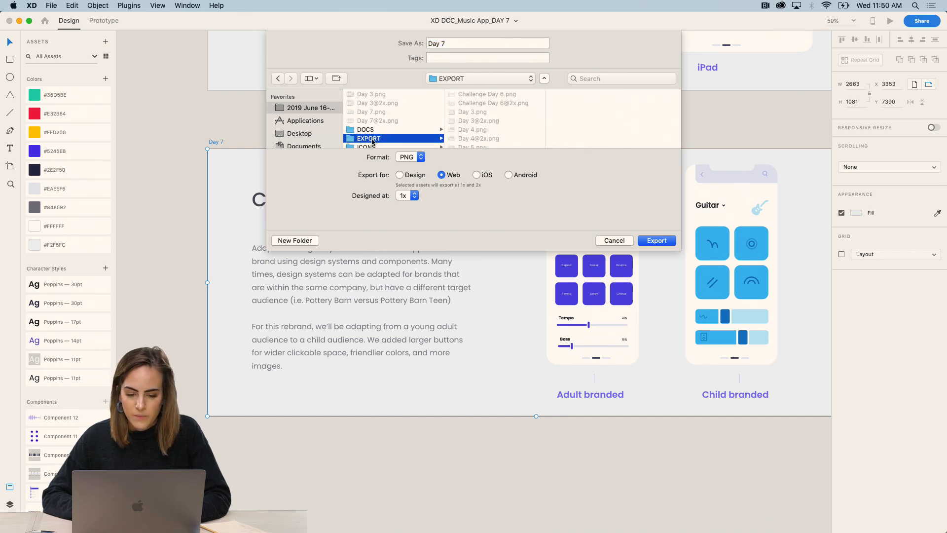
pyautogui.click(658, 241)
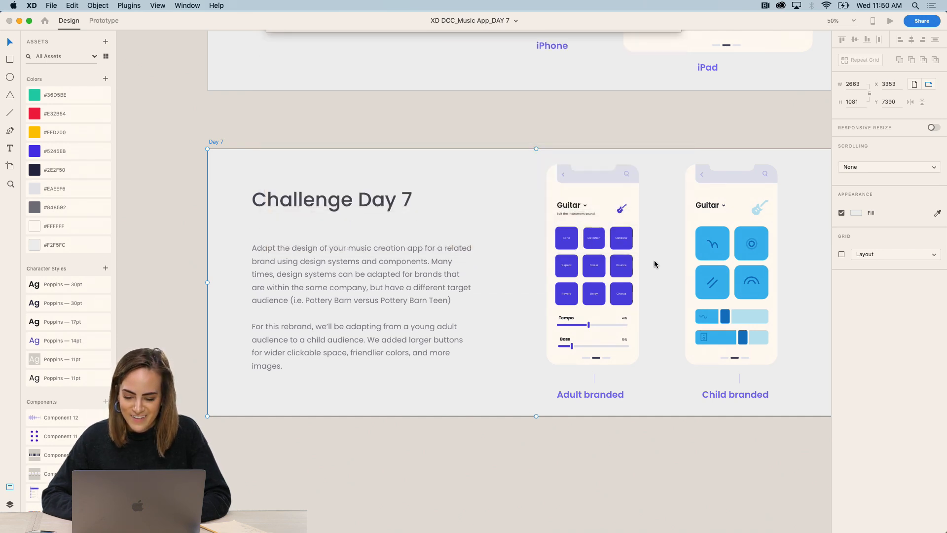
pyautogui.click(534, 518)
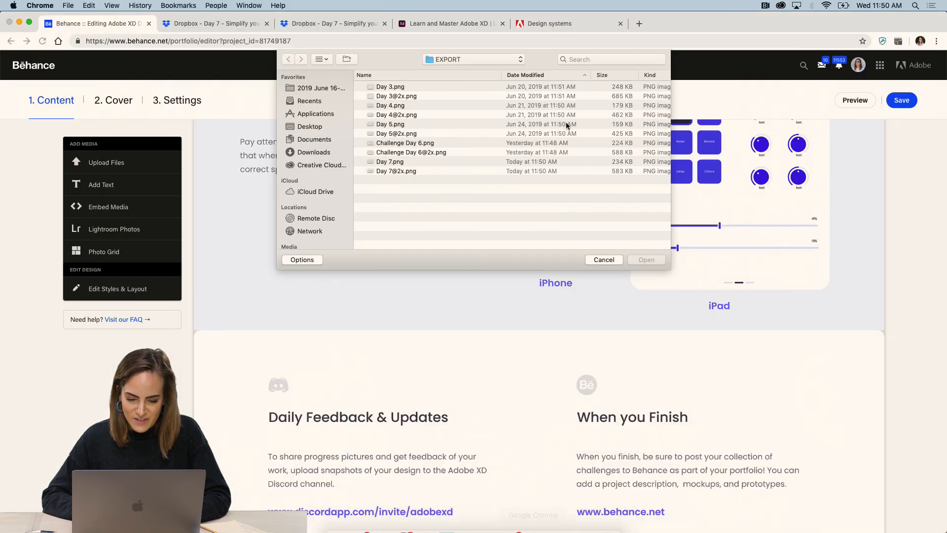
pyautogui.doubleClick(393, 171)
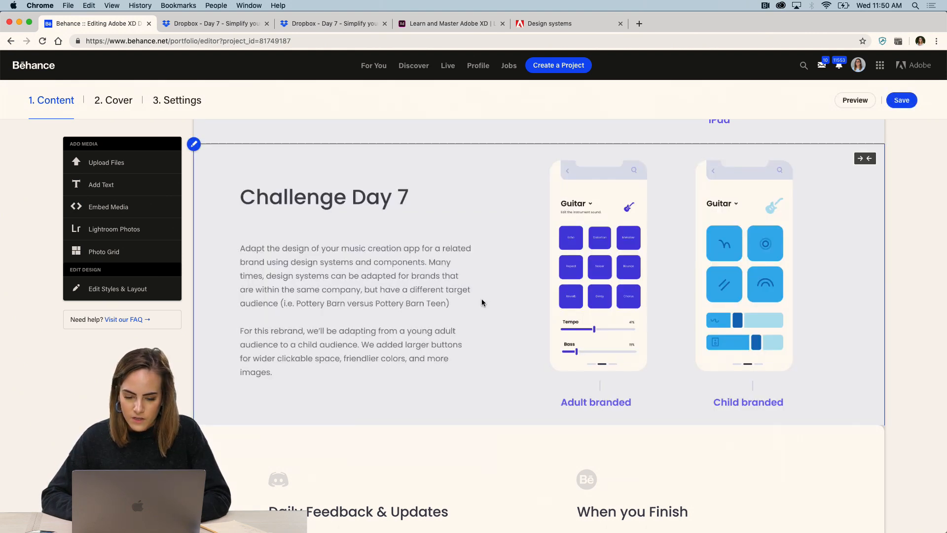
pyautogui.click(903, 101)
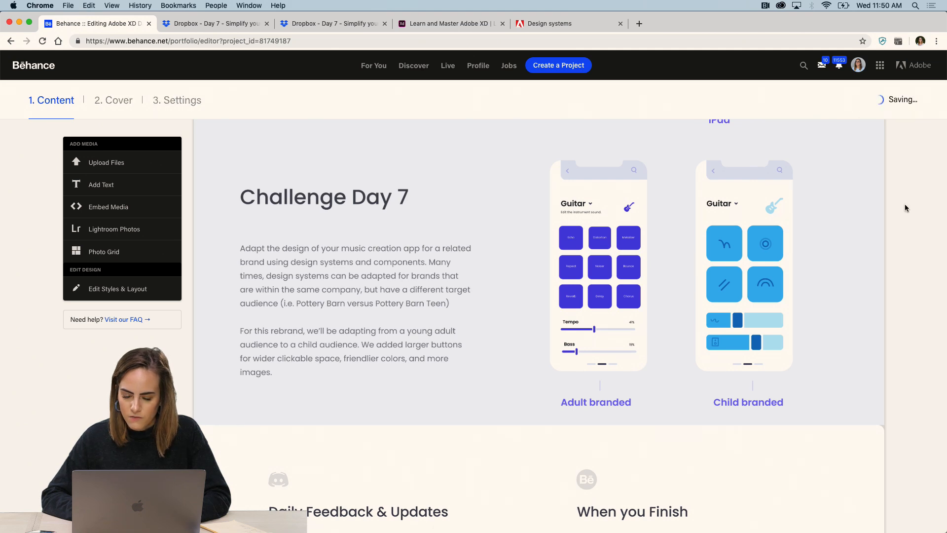
# Step: Open the published XD Daily Creative Challenge project from the profile, review it through to the Challenge Day 7 section, and close it
pyautogui.click(859, 65)
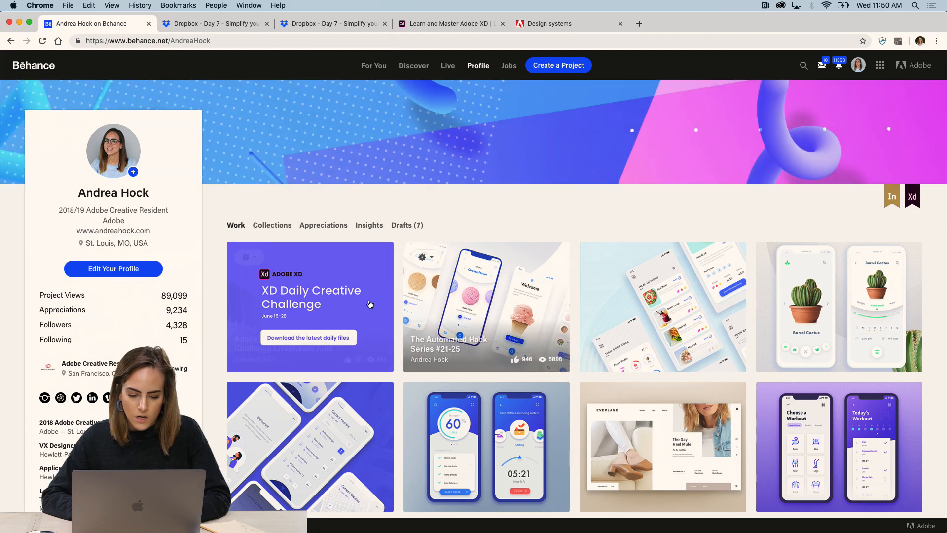
pyautogui.click(360, 311)
pyautogui.scroll(-12, 220, 312)
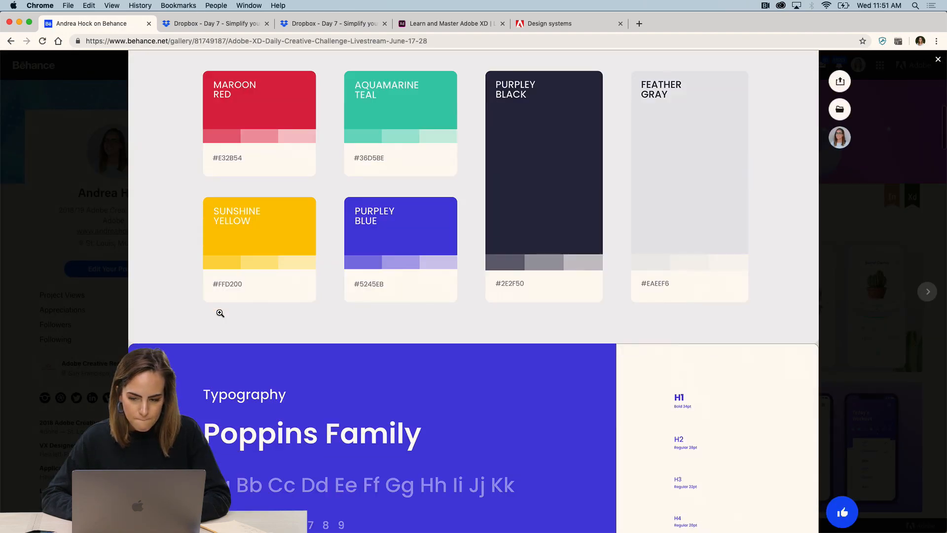
pyautogui.scroll(13, 220, 312)
pyautogui.scroll(-18, 220, 312)
pyautogui.scroll(-20, 219, 312)
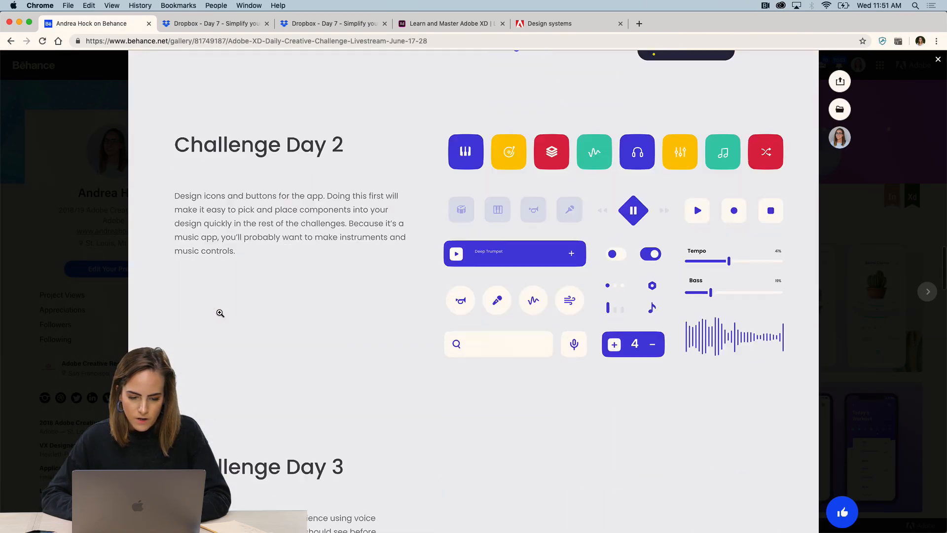
pyautogui.scroll(-13, 220, 313)
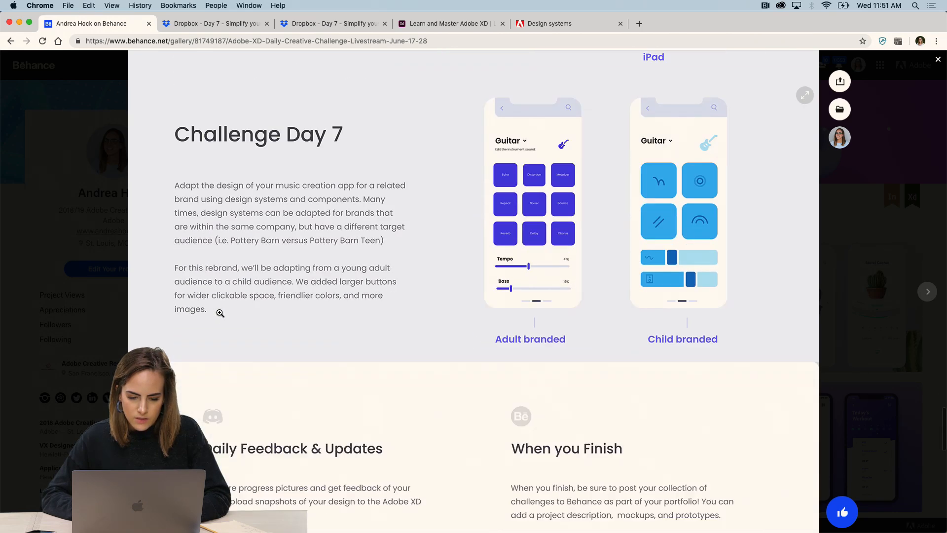
pyautogui.click(912, 145)
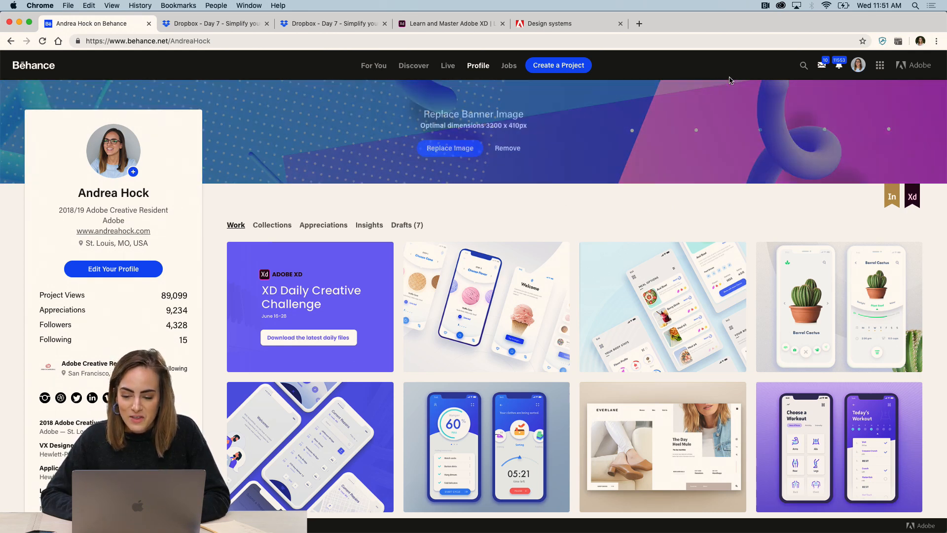
# Step: Search Behance for xddailychallenge
pyautogui.click(804, 67)
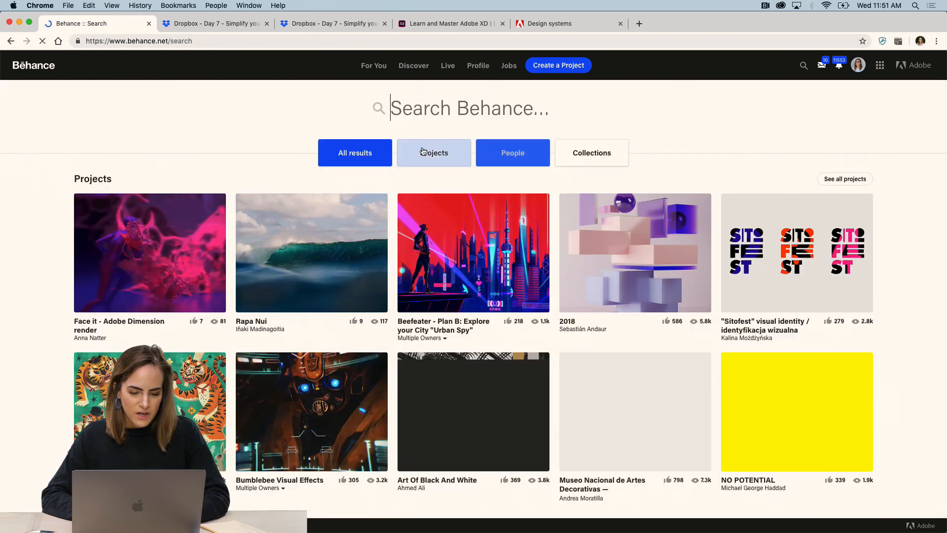
pyautogui.write('xdd')
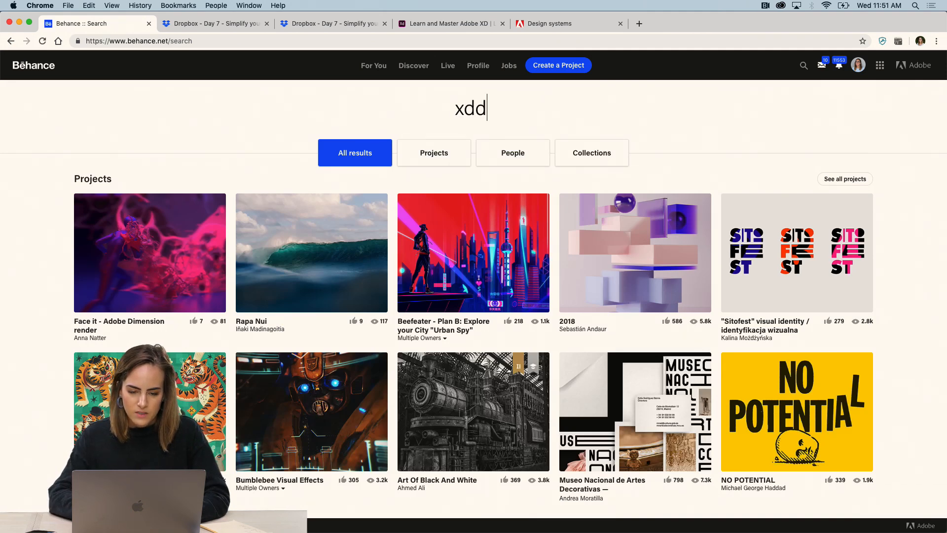
pyautogui.write('ailychallenge')
pyautogui.press('Return')
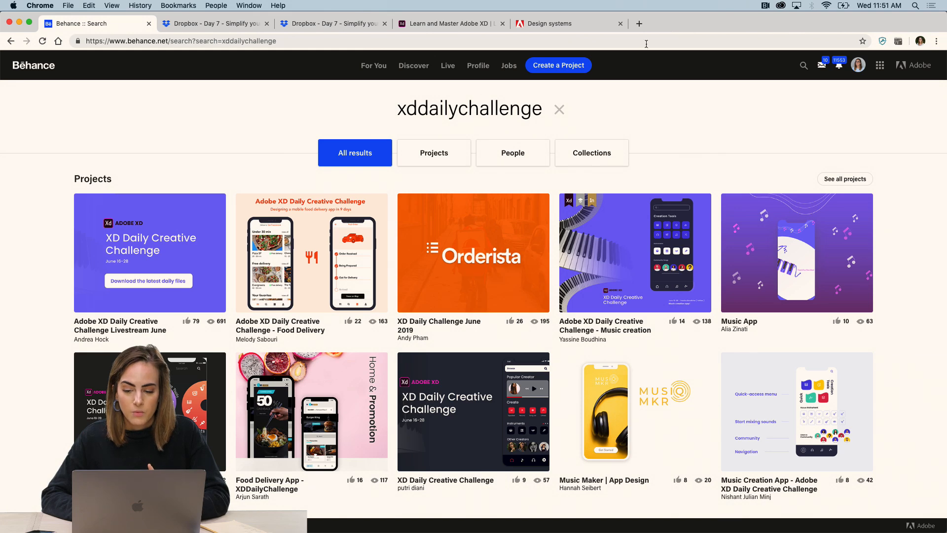
# Step: Reopen the XD Daily Creative Challenge project for editing, check its keywords and basic info in the project settings, and save the settings
pyautogui.click(10, 42)
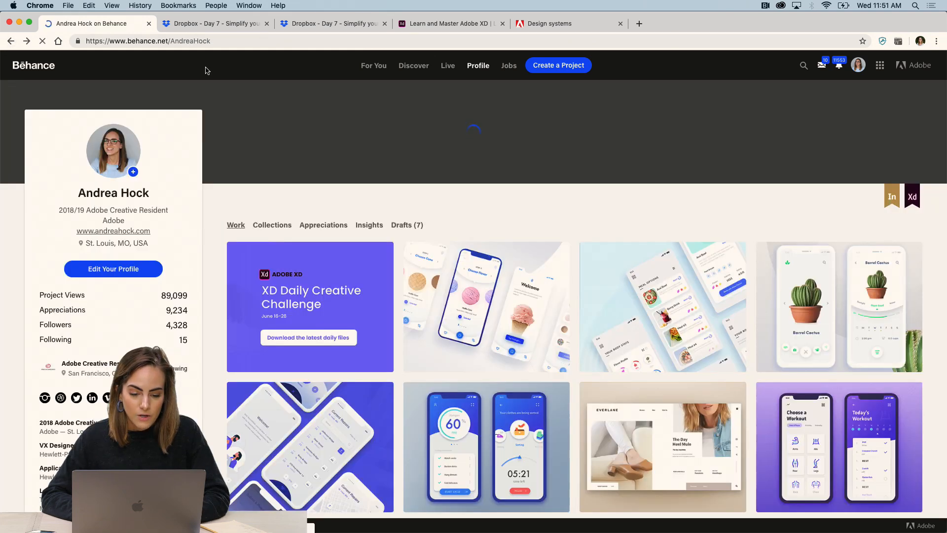
pyautogui.click(245, 257)
pyautogui.click(248, 280)
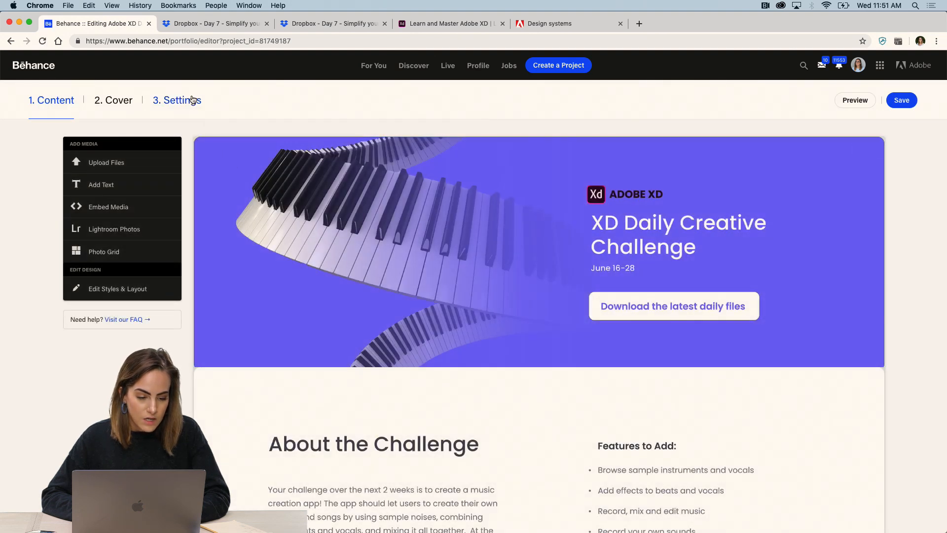
pyautogui.click(186, 100)
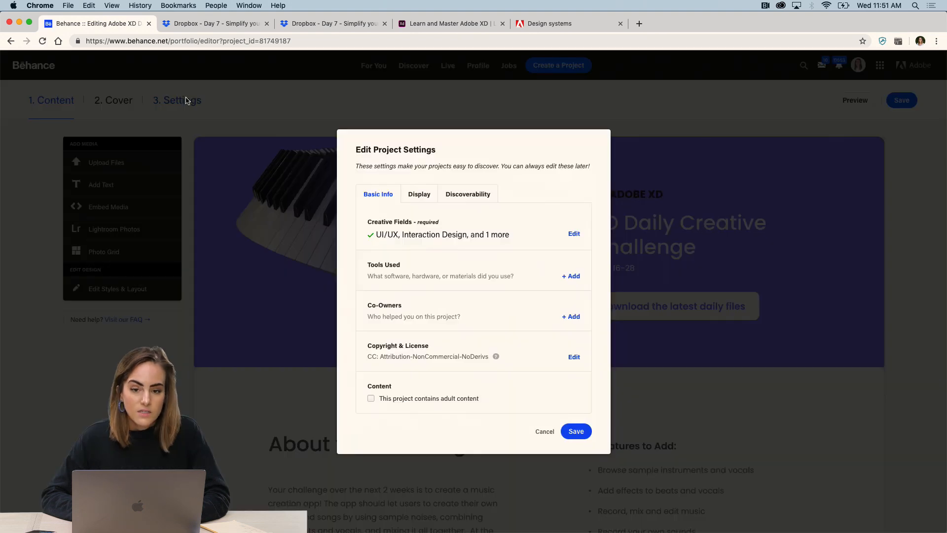
pyautogui.click(485, 198)
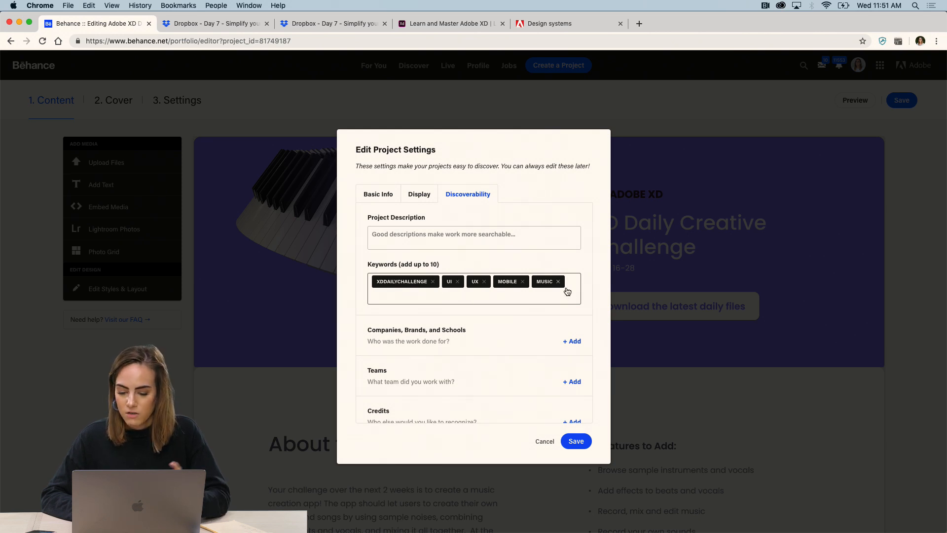
pyautogui.click(376, 196)
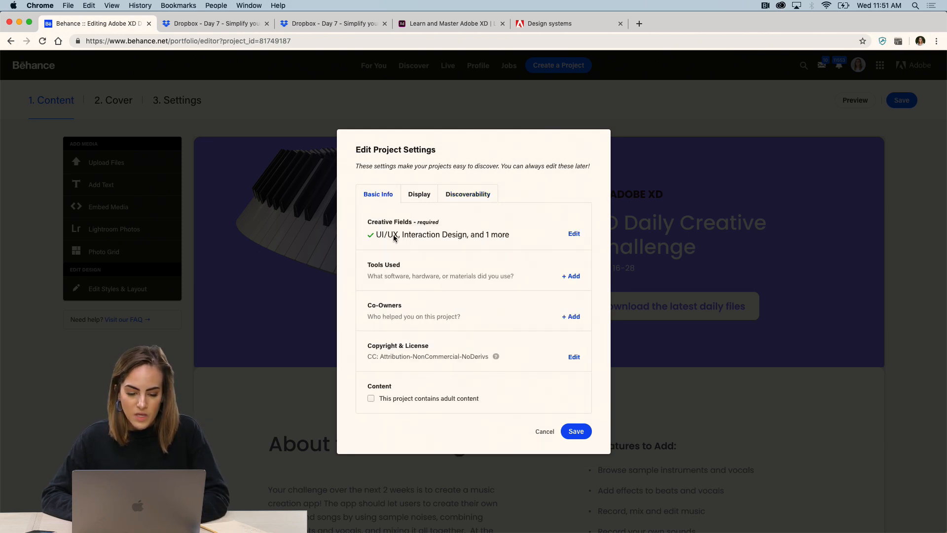
pyautogui.click(580, 433)
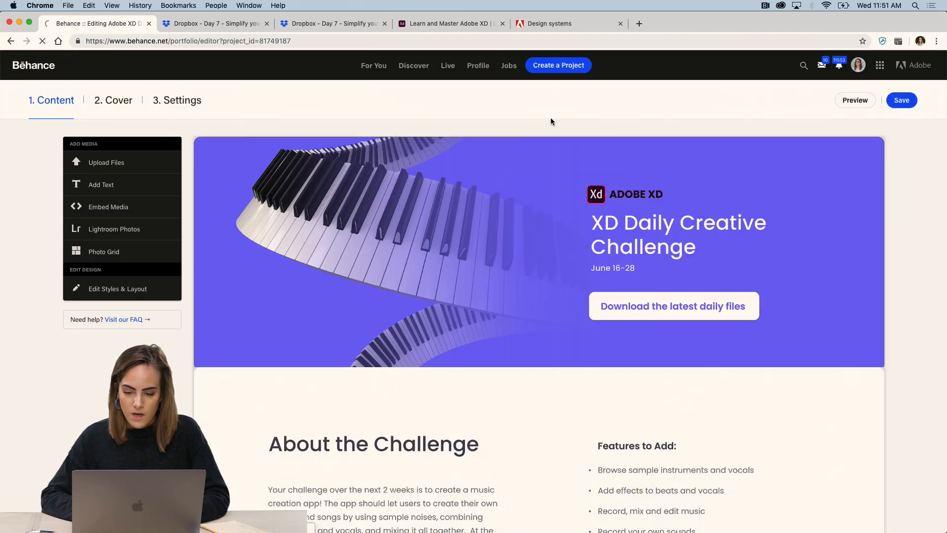
# Step: Search Behance for xddailychallenge and show all matching projects
pyautogui.write('xddailychr')
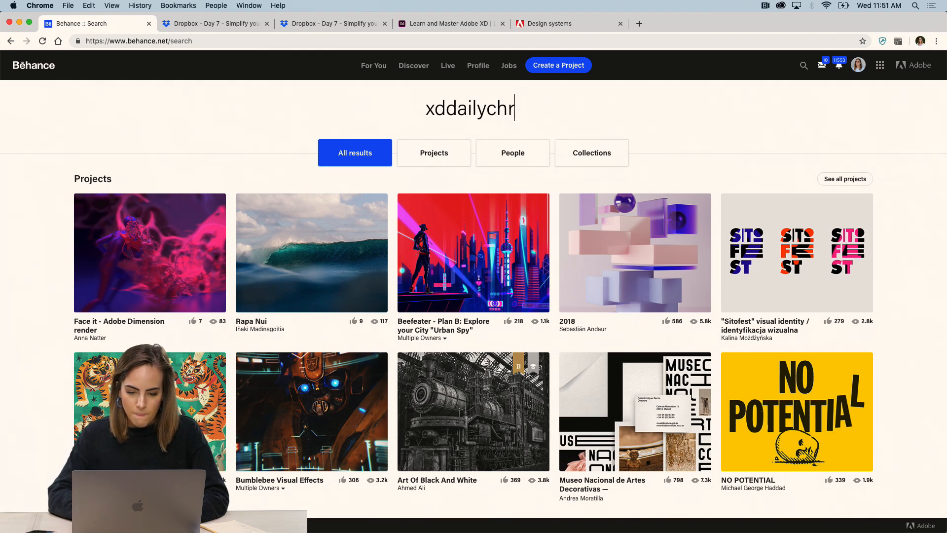
pyautogui.press('BackSpace')
pyautogui.write('allenge')
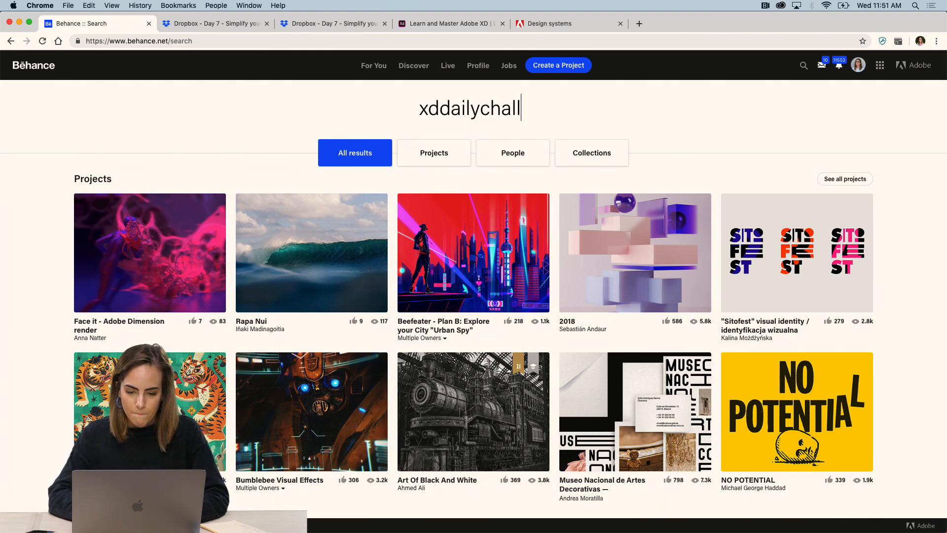
pyautogui.press('Return')
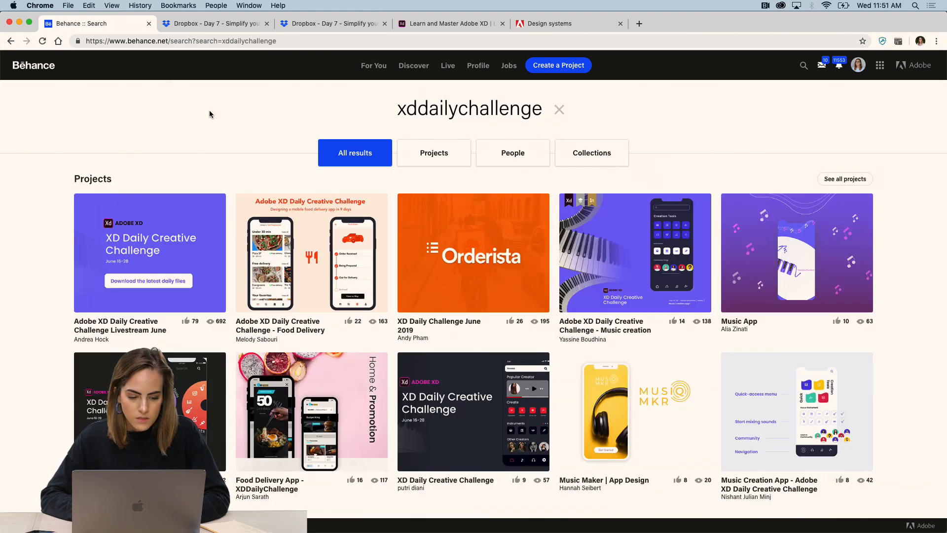
pyautogui.scroll(-1, 917, 236)
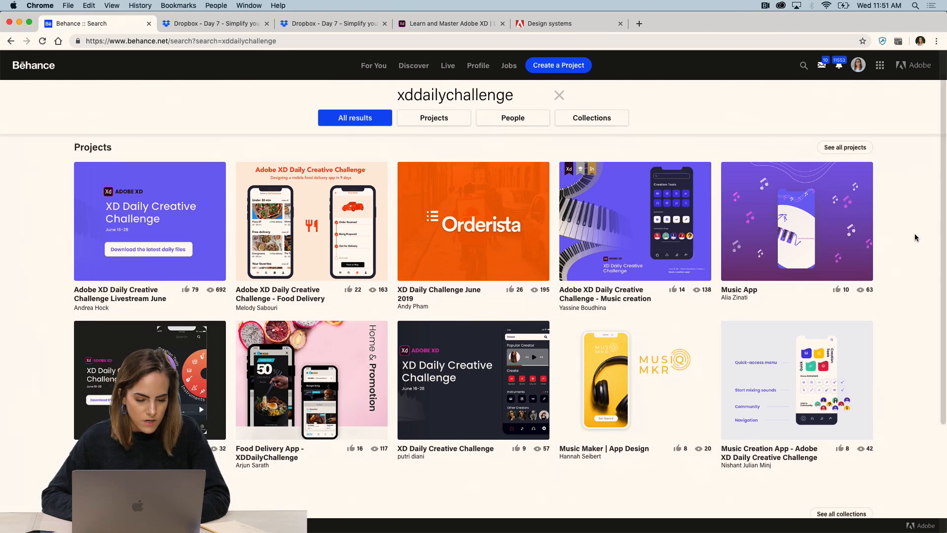
pyautogui.scroll(1, 413, 239)
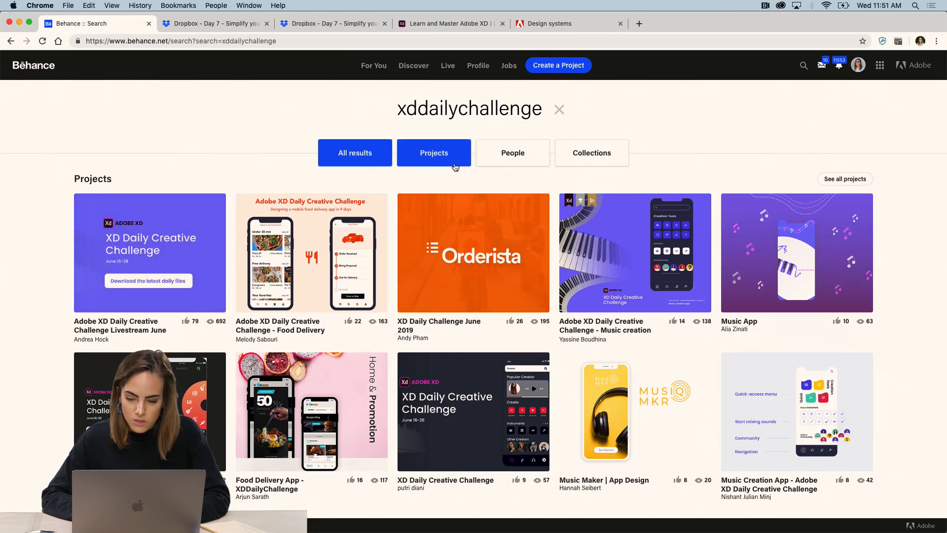
pyautogui.click(855, 180)
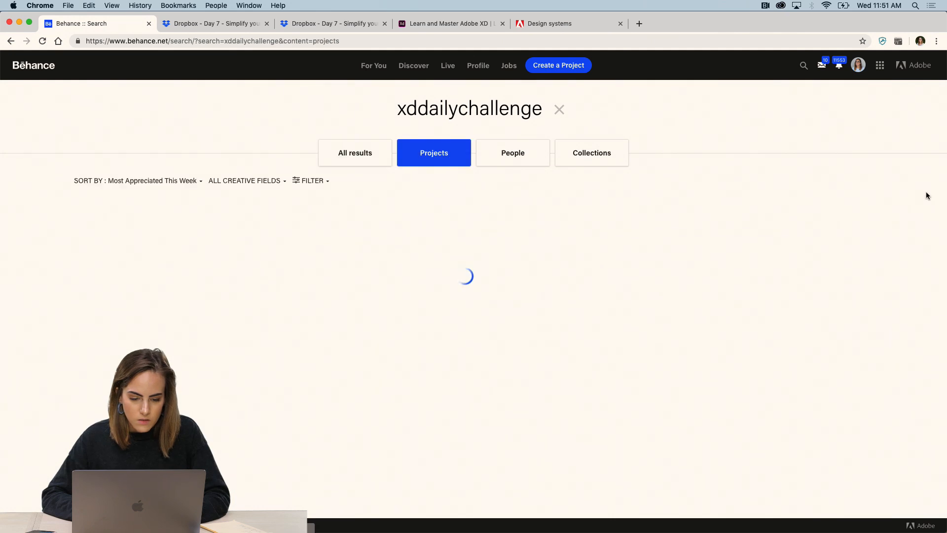
# Step: Sort the xddailychallenge projects by Most Recent and browse the submitted work
pyautogui.click(129, 182)
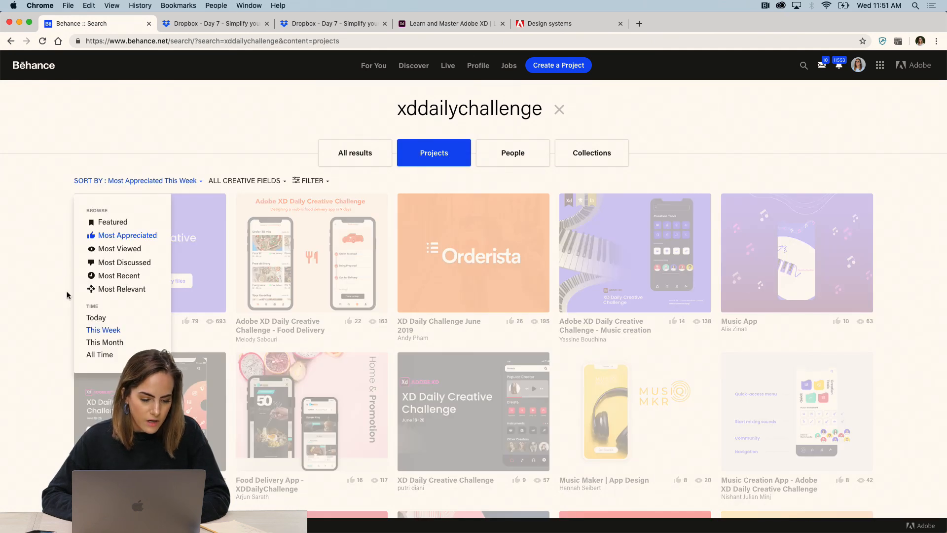
pyautogui.click(119, 280)
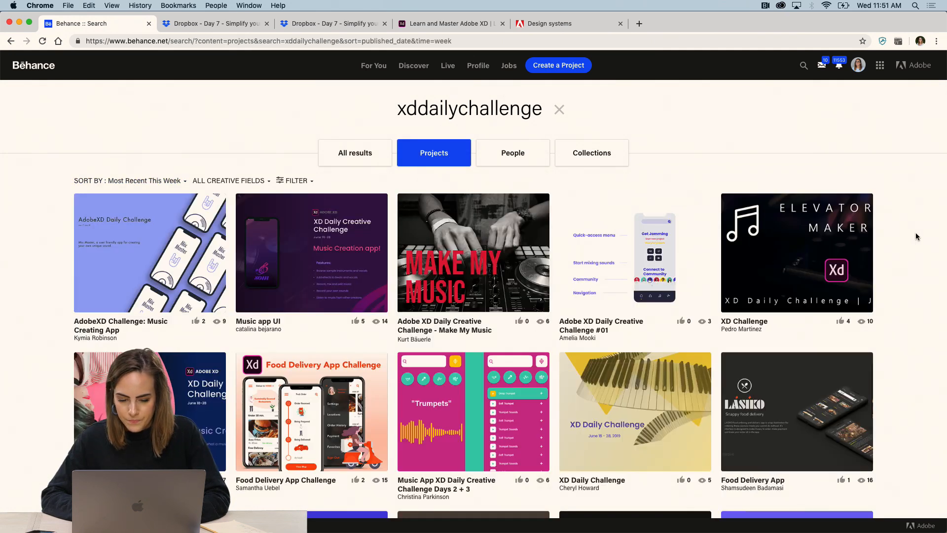
pyautogui.scroll(-15, 915, 232)
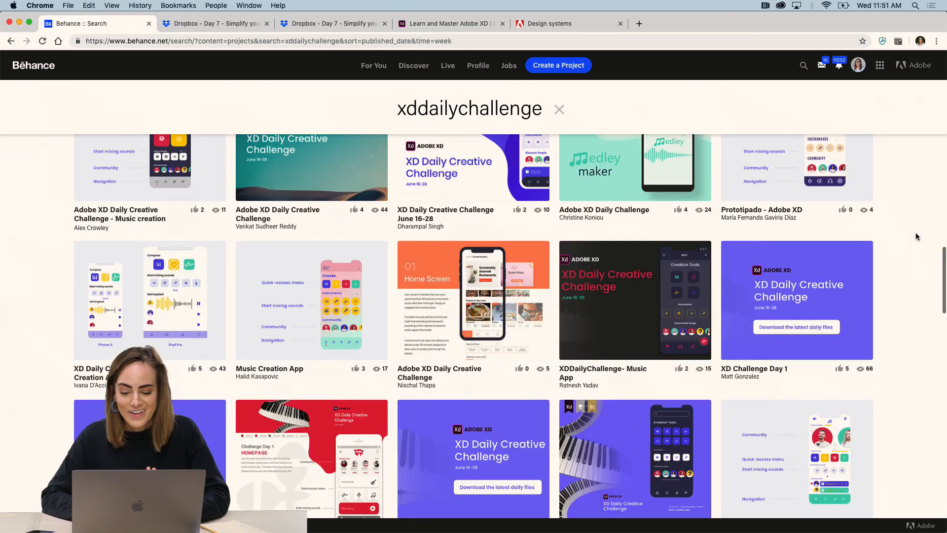
pyautogui.scroll(-5, 916, 232)
pyautogui.scroll(-10, 915, 232)
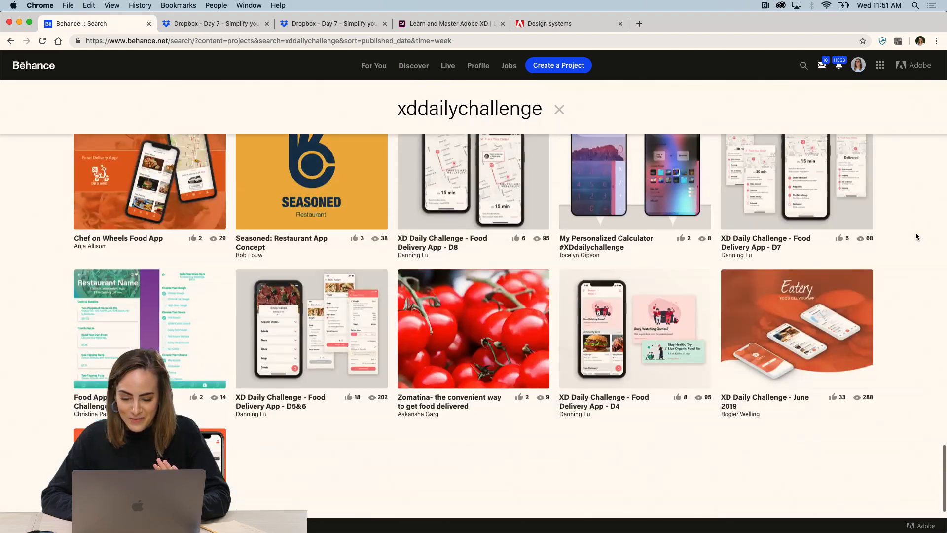
pyautogui.scroll(12, 915, 232)
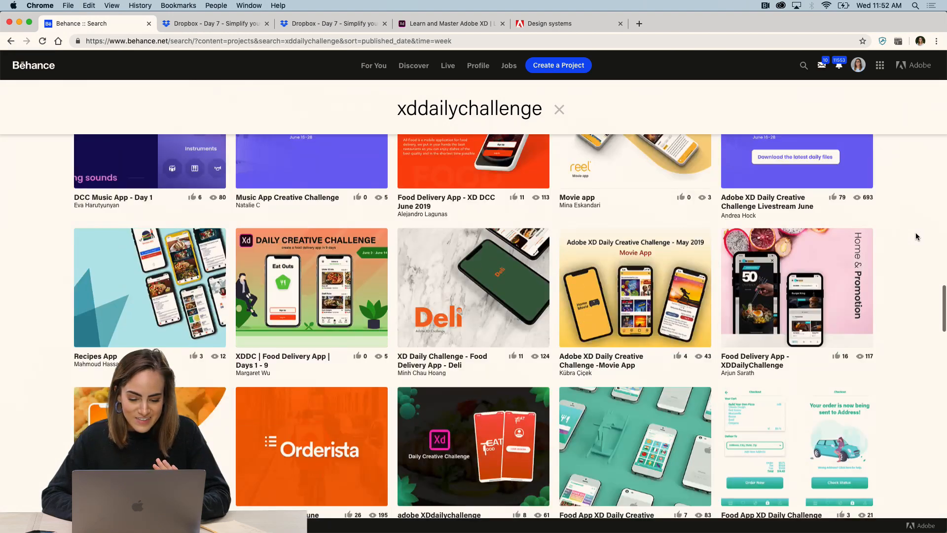
pyautogui.scroll(3, 915, 234)
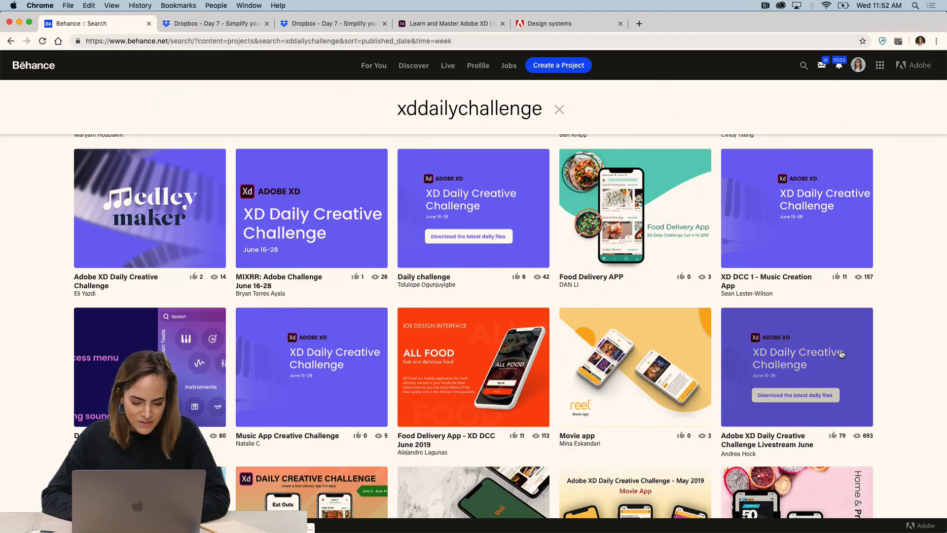
# Step: Open the AdobeXD Challenge: Music Creating App project from the results and review its cover, typography, color palette and Day 1 home screen
pyautogui.scroll(15, 277, 409)
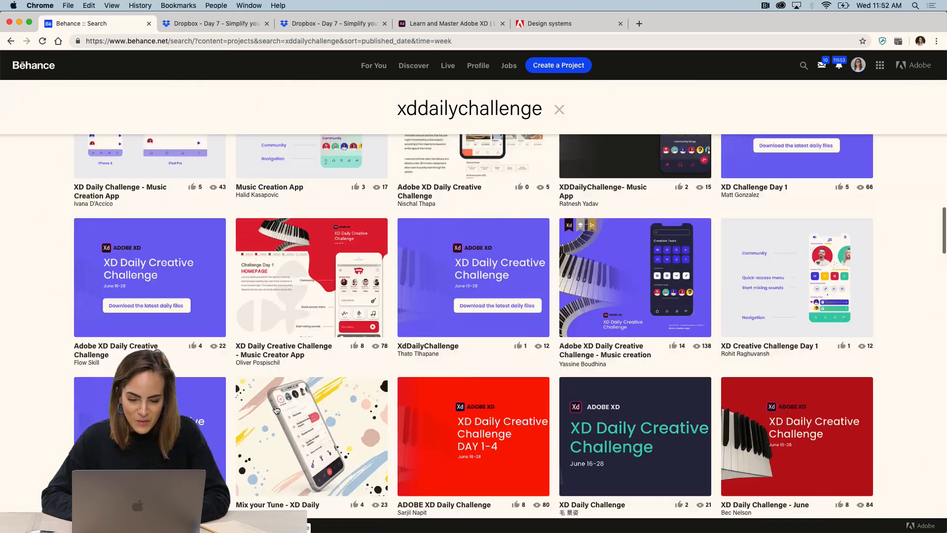
pyautogui.scroll(20, 276, 410)
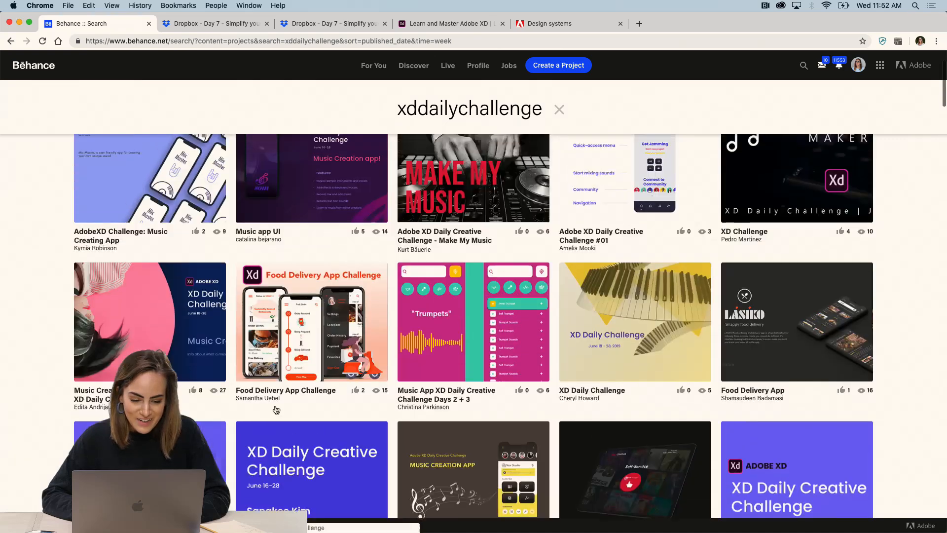
pyautogui.scroll(4, 276, 409)
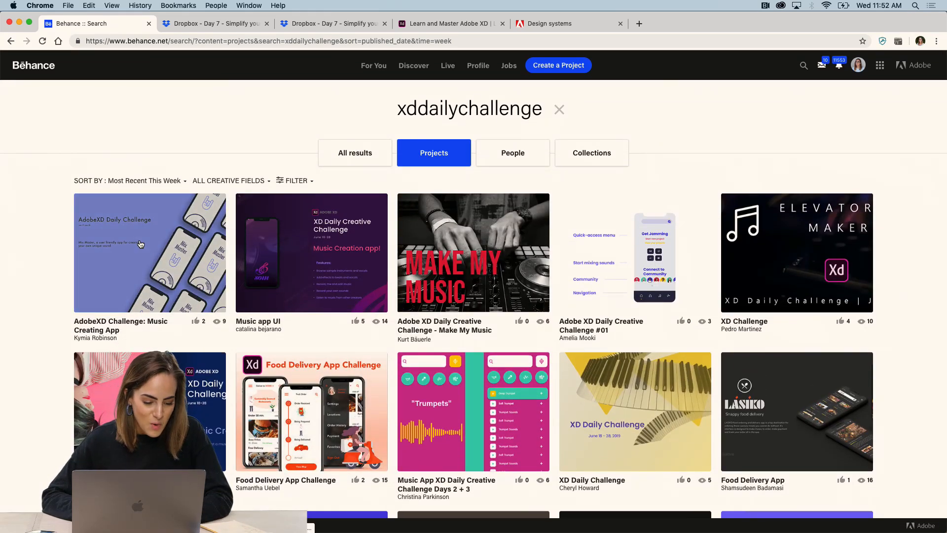
pyautogui.click(111, 264)
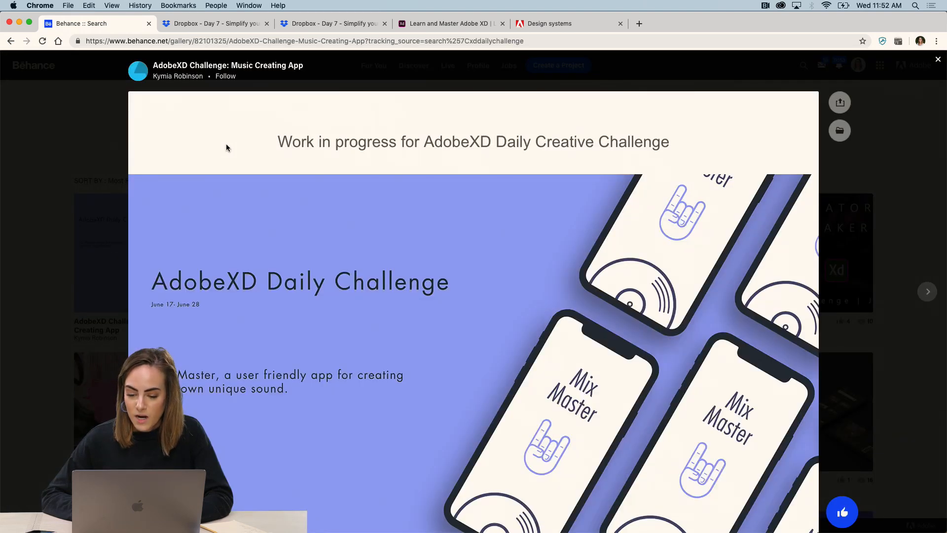
pyautogui.scroll(-2, 504, 268)
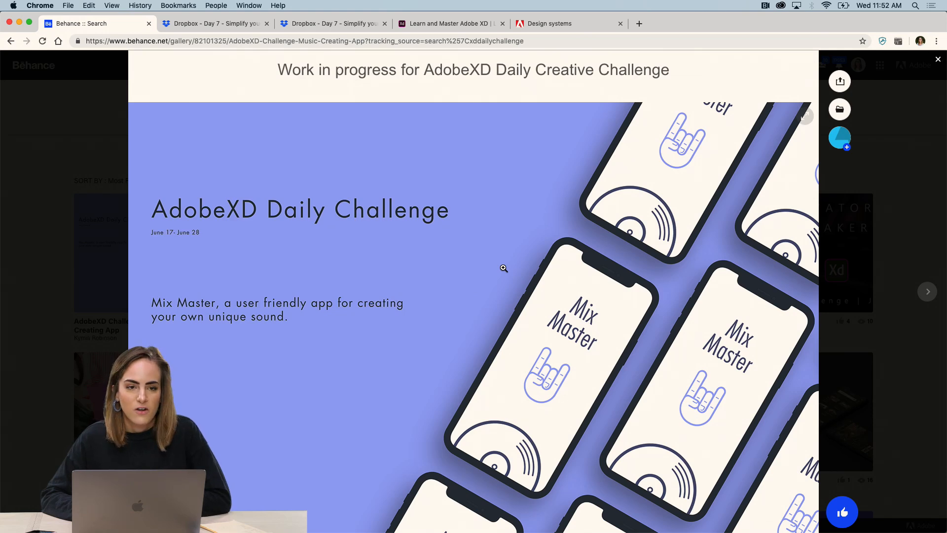
pyautogui.scroll(-3, 504, 268)
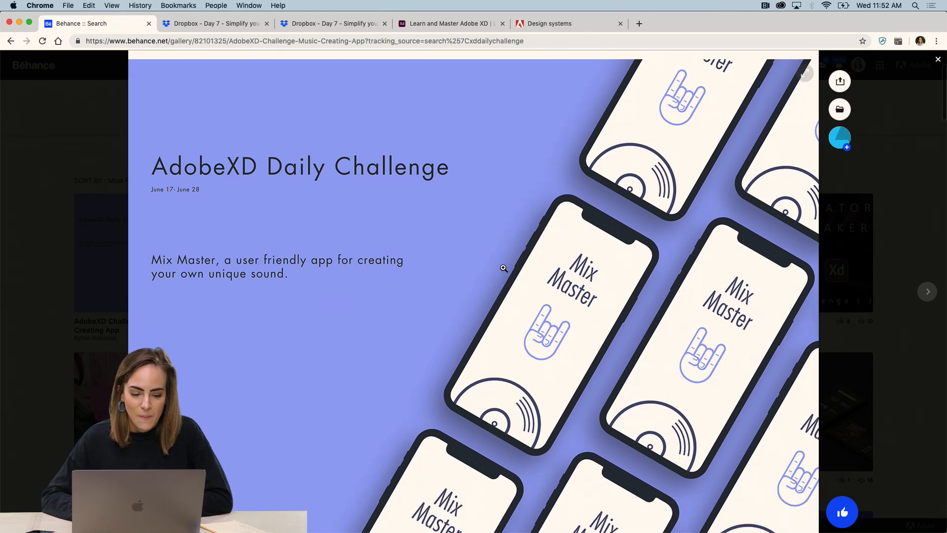
pyautogui.scroll(-6, 324, 400)
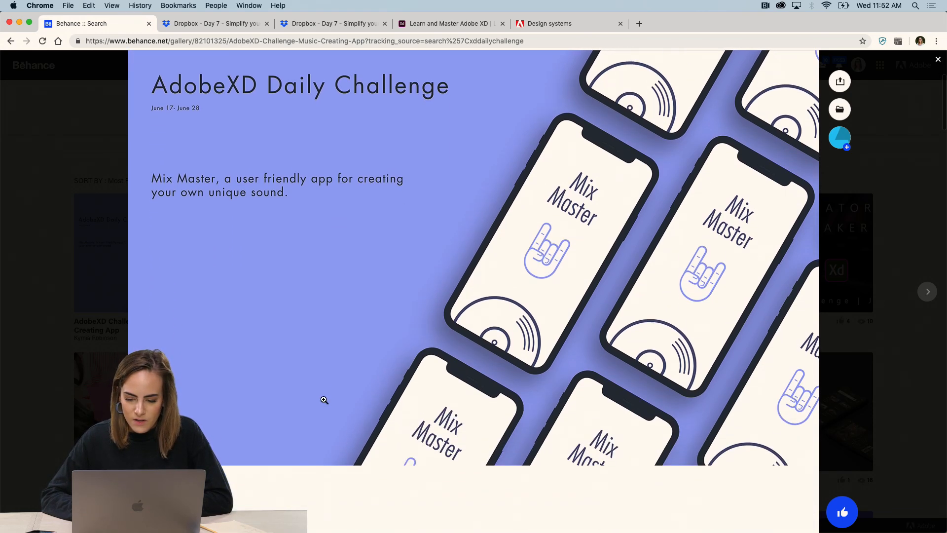
pyautogui.scroll(1, 324, 399)
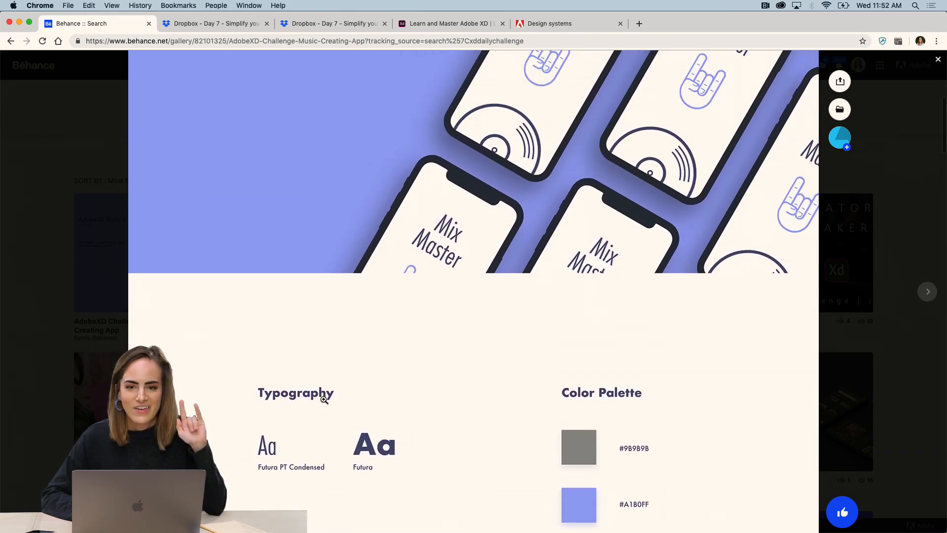
pyautogui.scroll(-6, 324, 399)
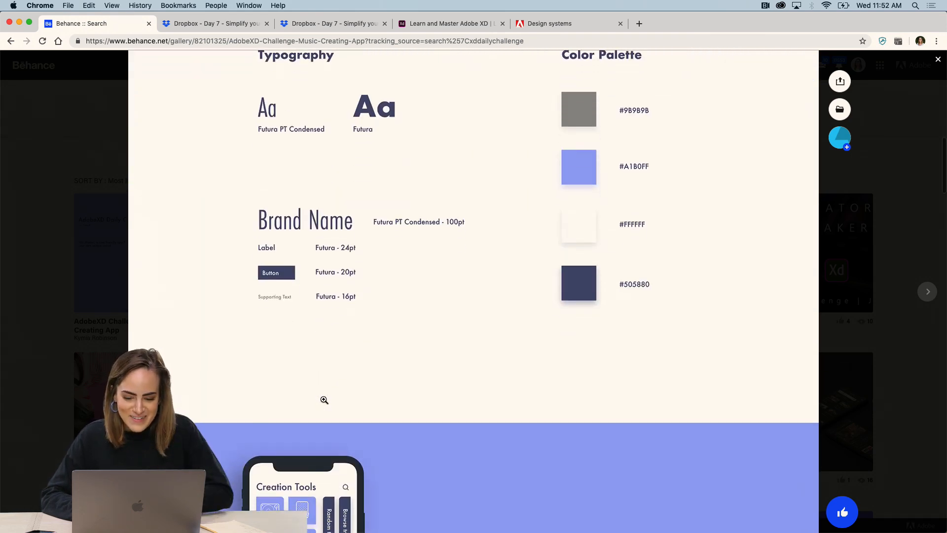
pyautogui.scroll(1, 605, 228)
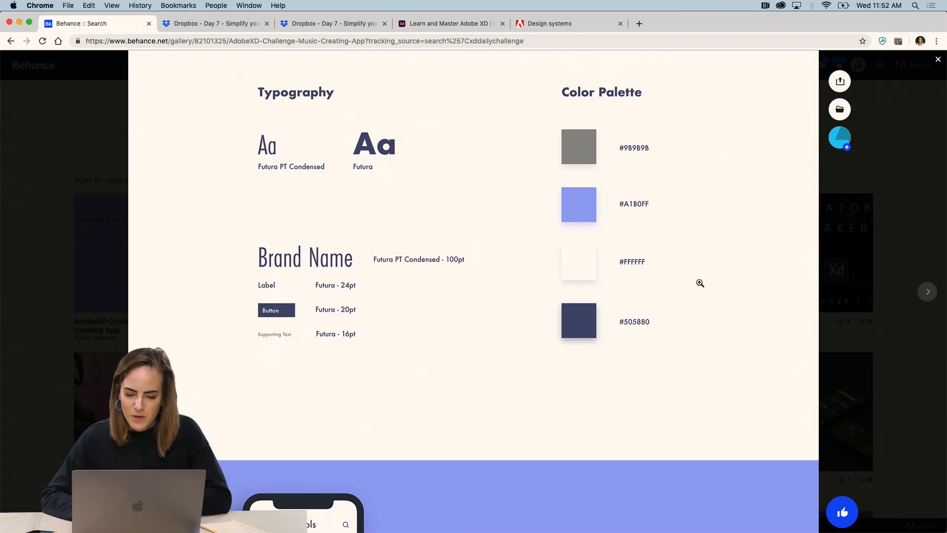
pyautogui.scroll(-7, 700, 282)
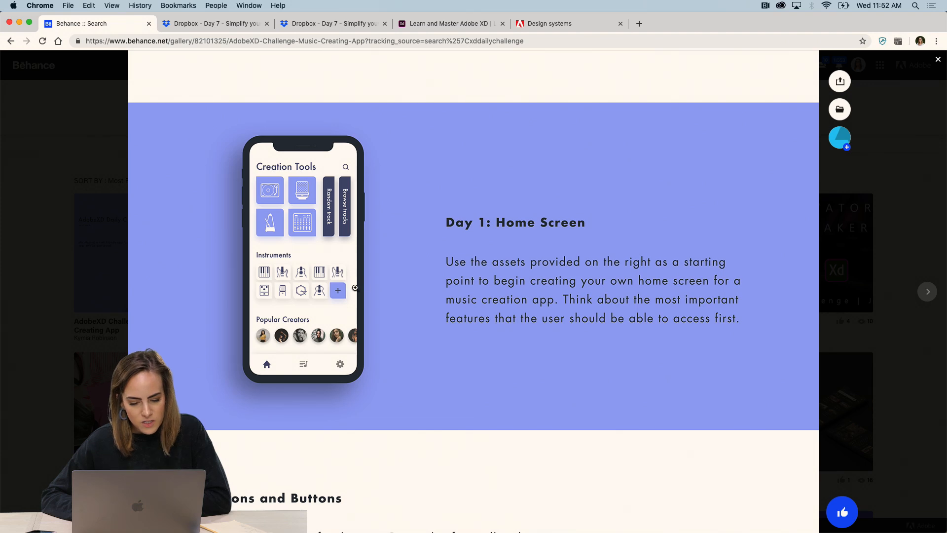
# Step: Enlarge the Mix Master artwork to full size, examine its icons, buttons and voice search screens, and close the project
pyautogui.click(323, 295)
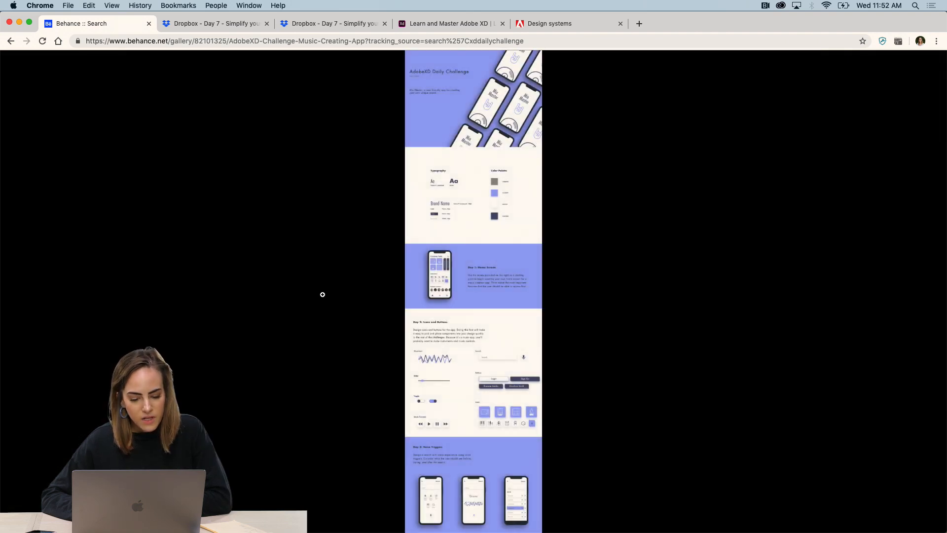
pyautogui.click(460, 190)
pyautogui.scroll(-15, 422, 281)
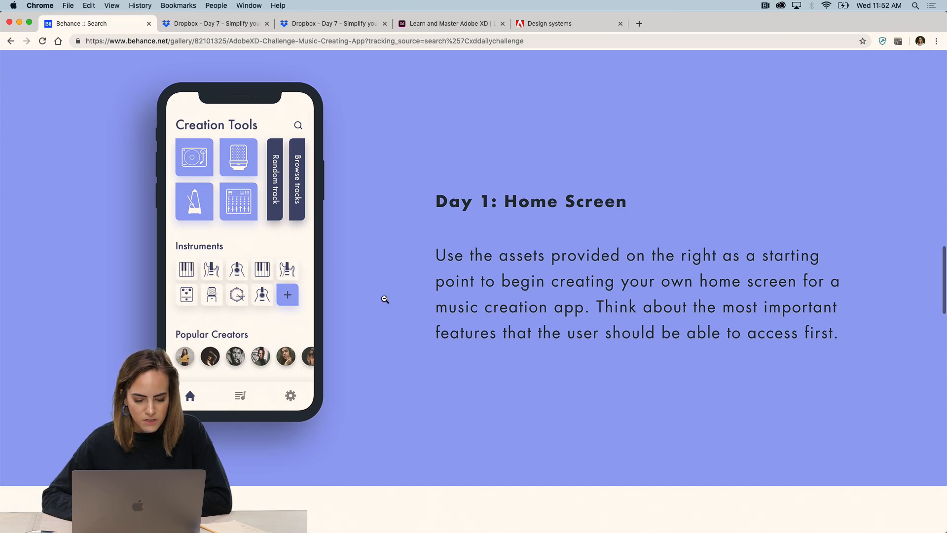
pyautogui.scroll(-8, 385, 298)
pyautogui.scroll(-4, 385, 299)
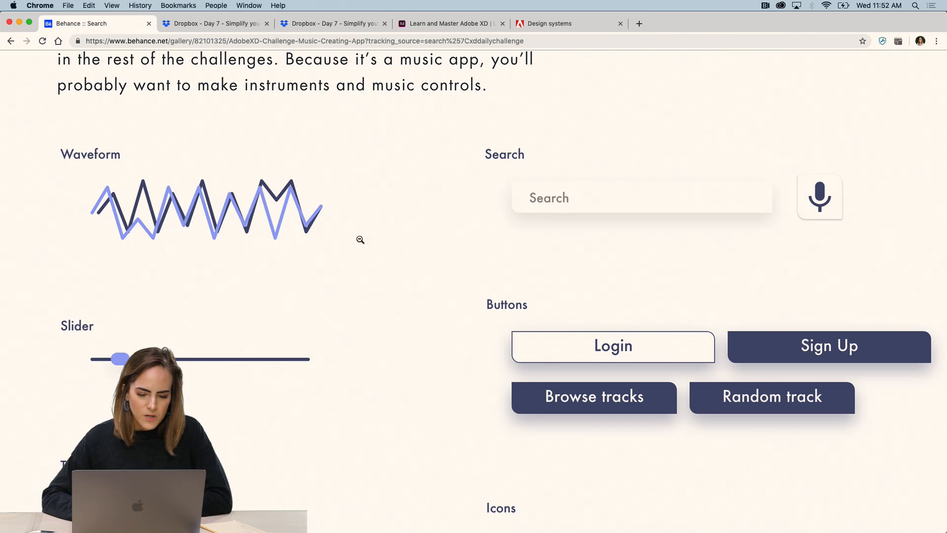
pyautogui.scroll(-12, 360, 240)
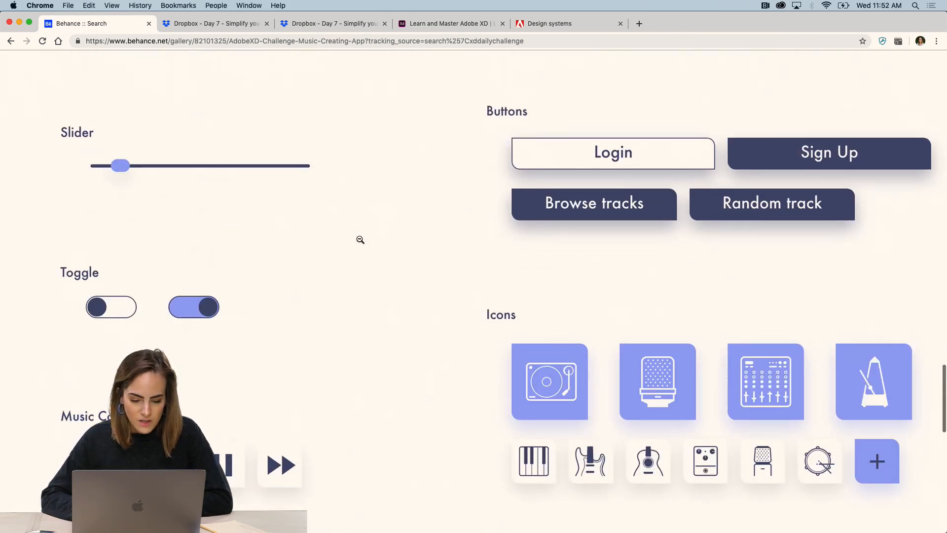
pyautogui.scroll(-5, 360, 240)
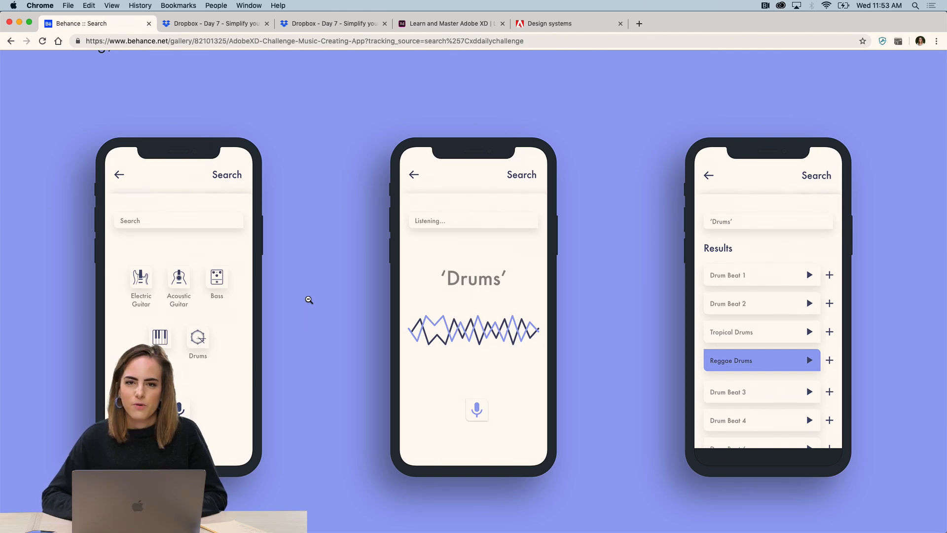
pyautogui.scroll(15, 309, 299)
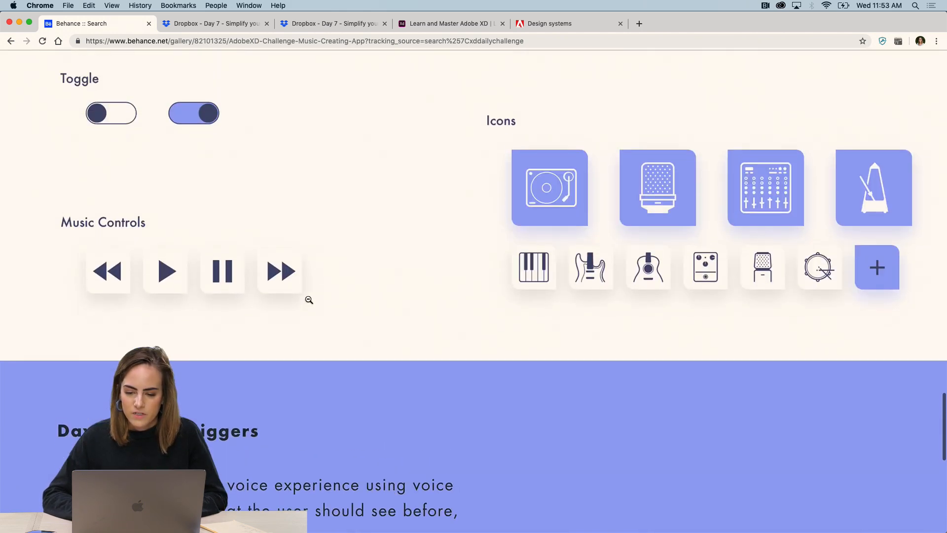
pyautogui.scroll(10, 693, 256)
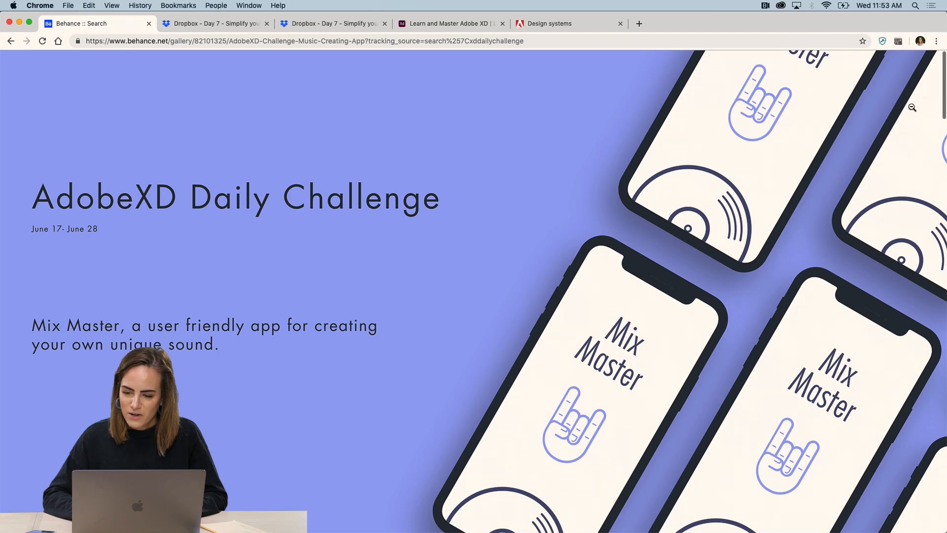
pyautogui.click(749, 126)
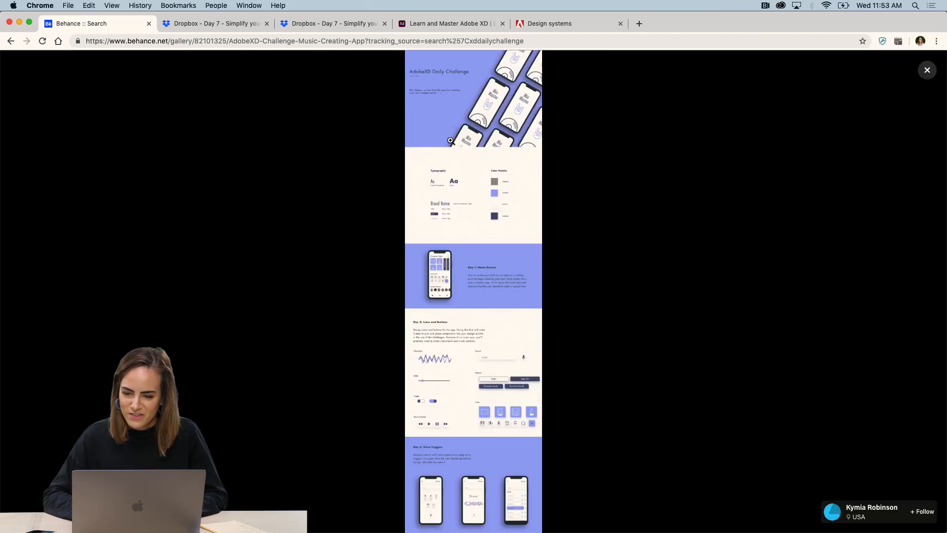
pyautogui.click(927, 70)
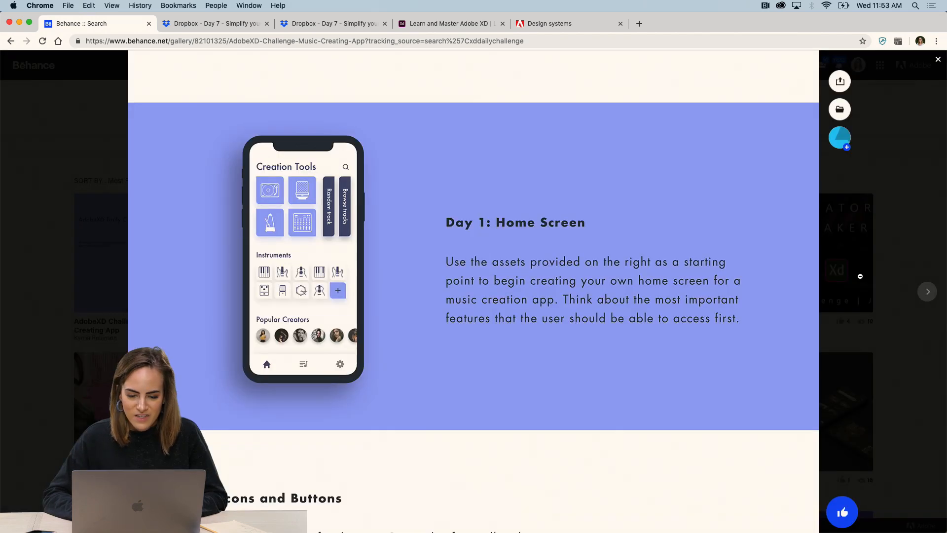
pyautogui.click(910, 158)
# Step: Open the Music app UI project and review its cover, logo variations and color swatches
pyautogui.click(276, 220)
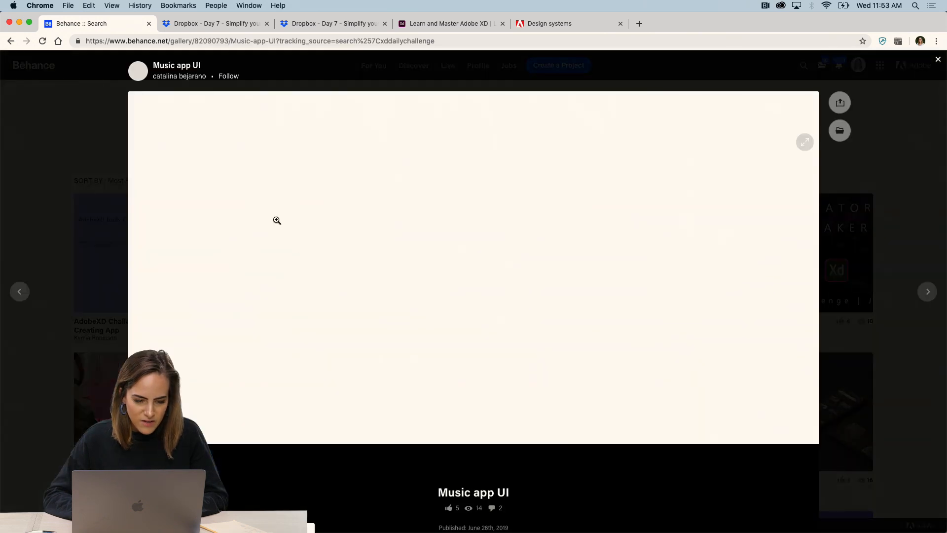
pyautogui.scroll(-5, 175, 243)
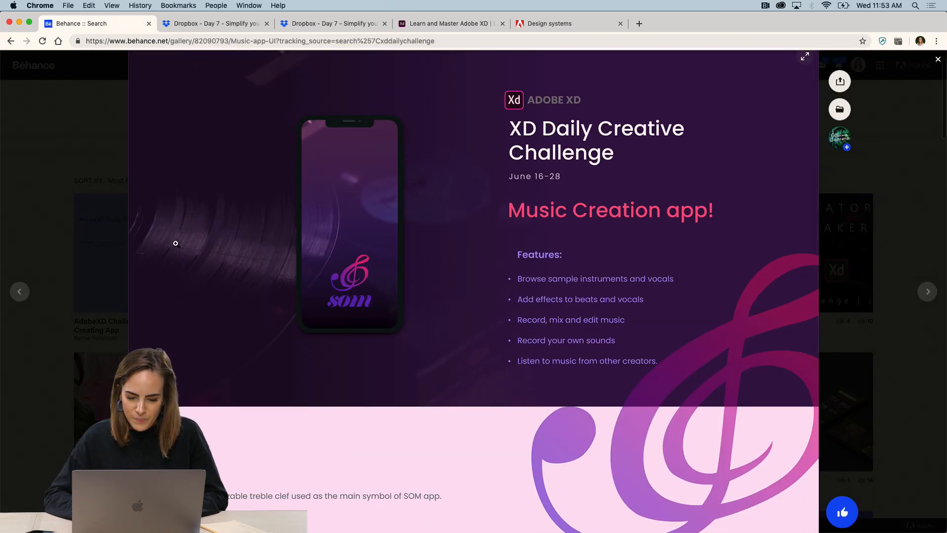
pyautogui.scroll(4, 187, 251)
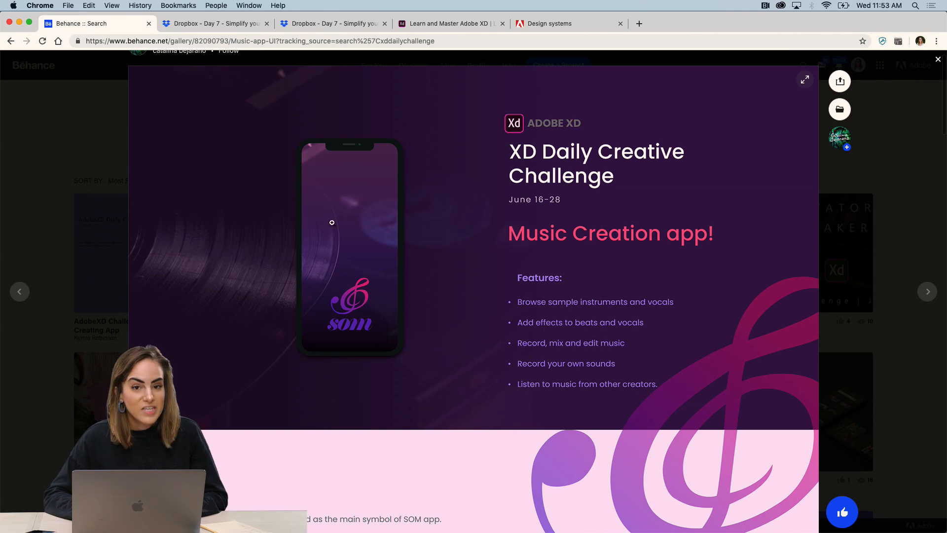
pyautogui.scroll(-10, 384, 229)
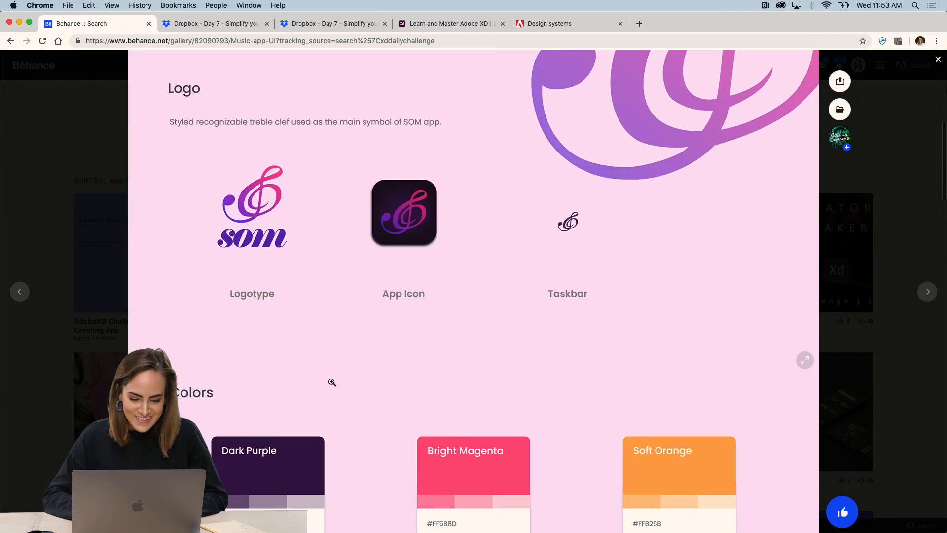
pyautogui.scroll(-8, 316, 242)
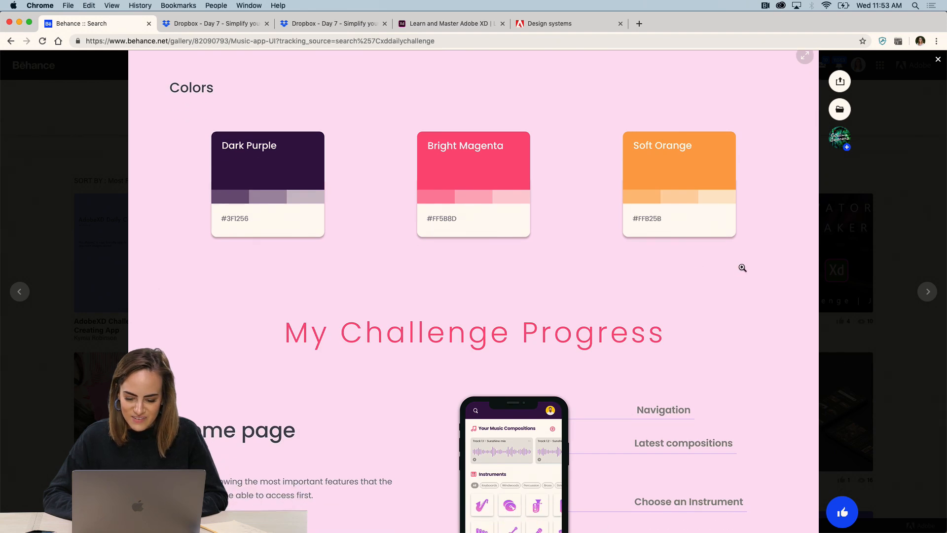
# Step: Examine the Music app UI home page, icons and buttons, and animated voice search prototype, and return to the search results
pyautogui.scroll(-6, 742, 267)
pyautogui.scroll(-9, 742, 267)
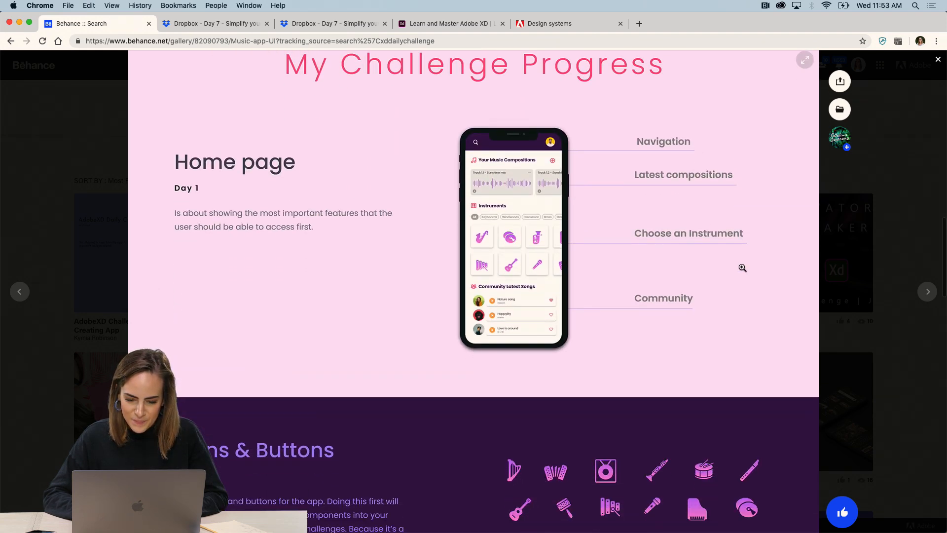
pyautogui.scroll(-11, 743, 267)
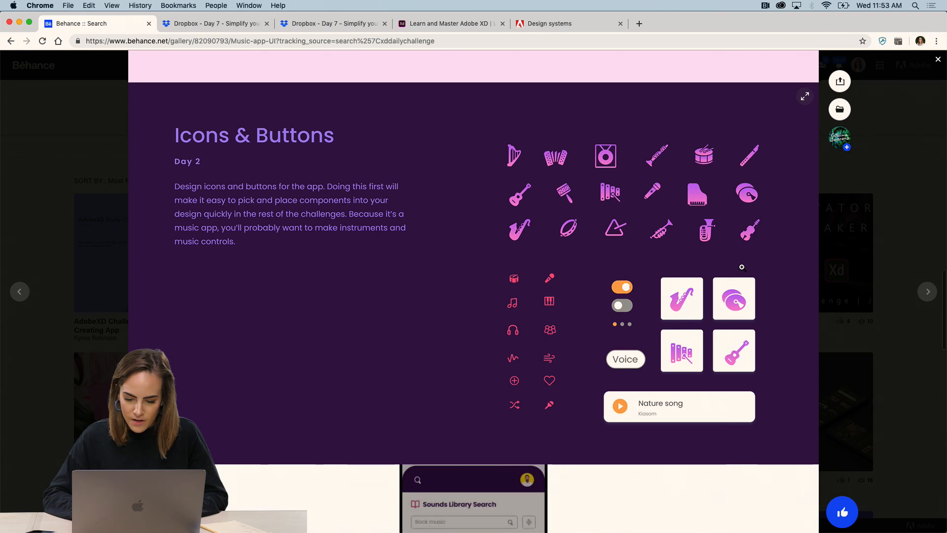
pyautogui.scroll(1, 492, 280)
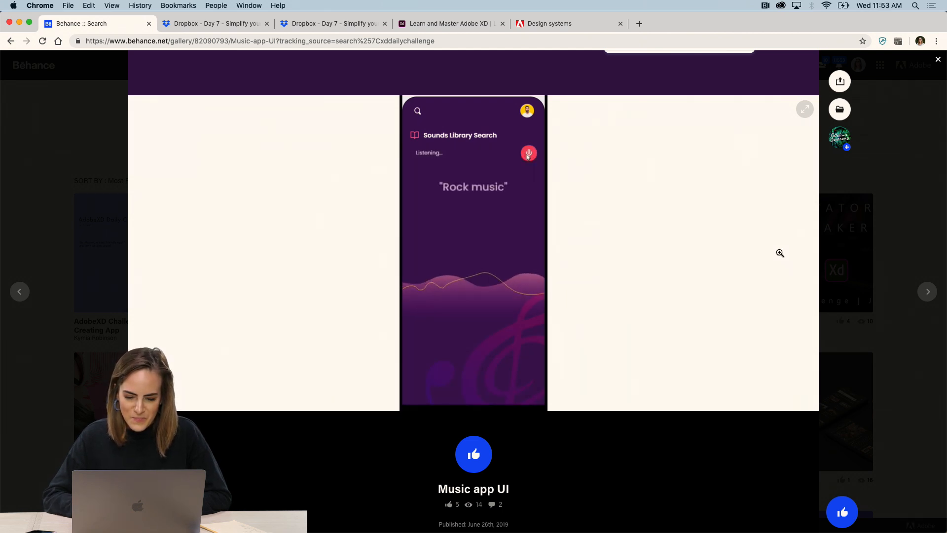
pyautogui.moveTo(496, 328)
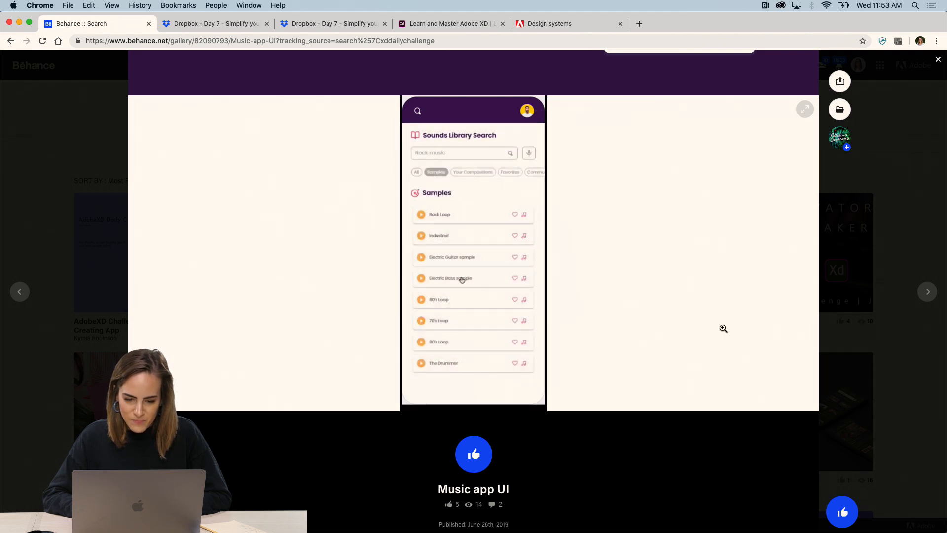
pyautogui.scroll(15, 723, 329)
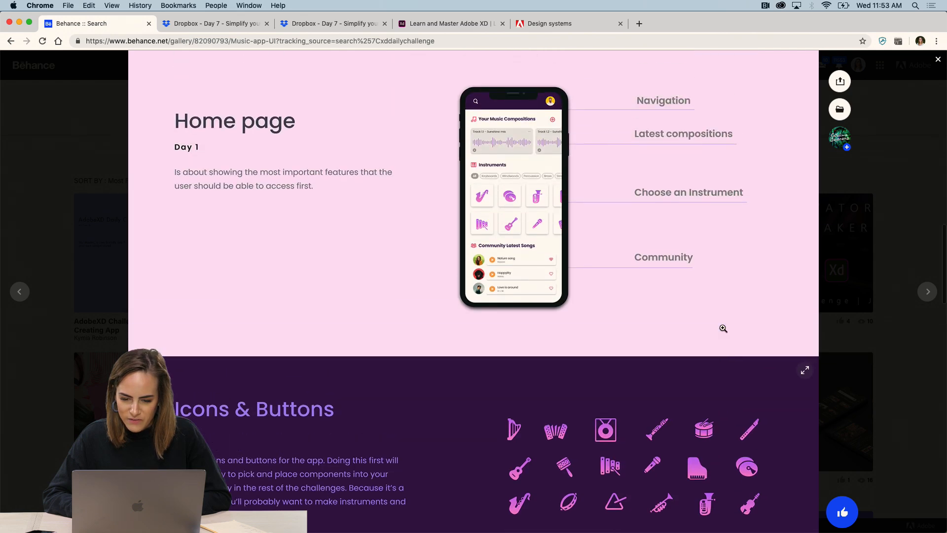
pyautogui.scroll(5, 723, 328)
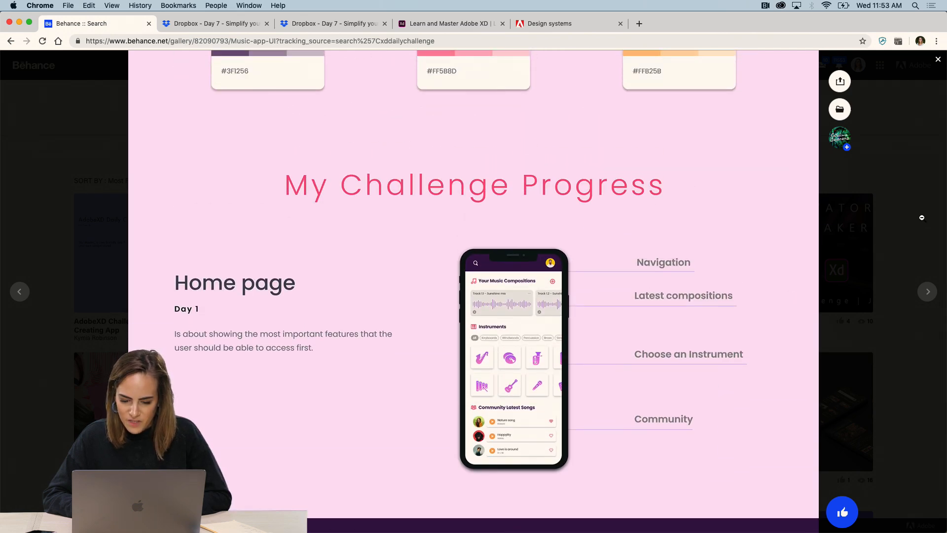
pyautogui.click(921, 217)
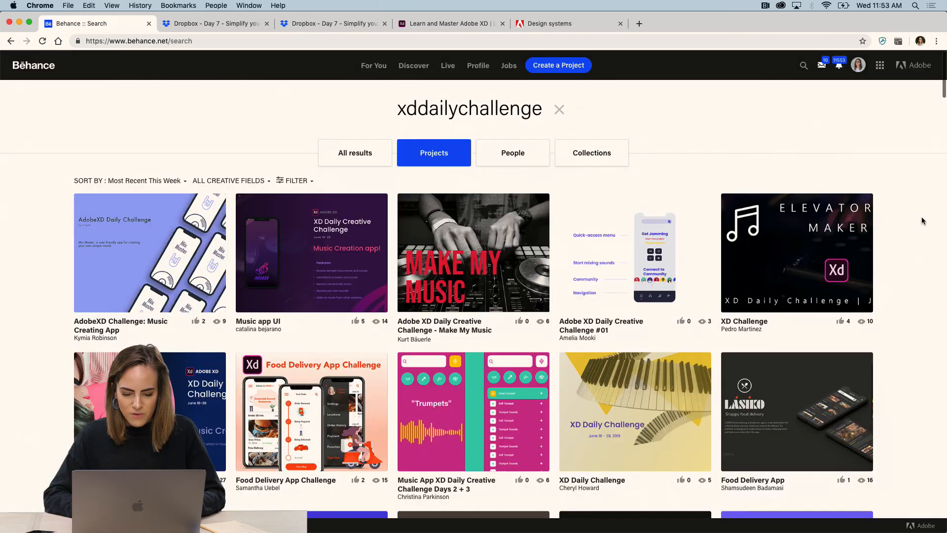
# Step: Open the Adobe XD Daily Creative Challenge - Make My Music app project and review its cover, challenge brief and Day 1 to Day 3 designs
pyautogui.click(506, 269)
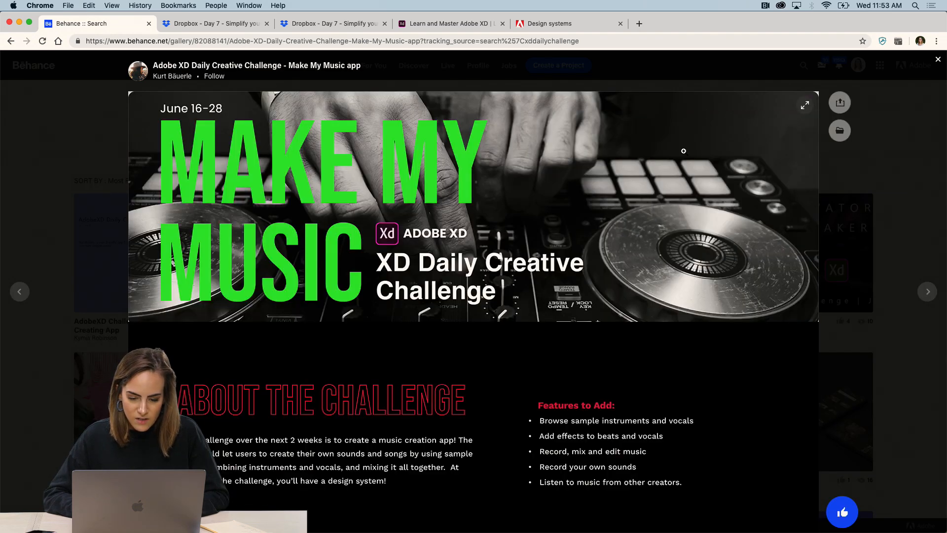
pyautogui.scroll(-1, 684, 151)
pyautogui.scroll(-5, 647, 222)
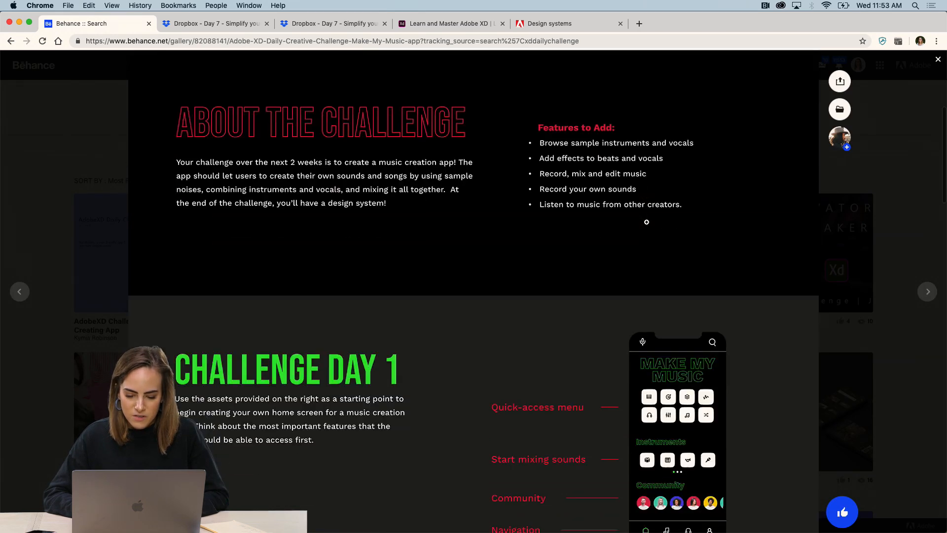
pyautogui.scroll(-6, 647, 222)
pyautogui.scroll(1, 590, 262)
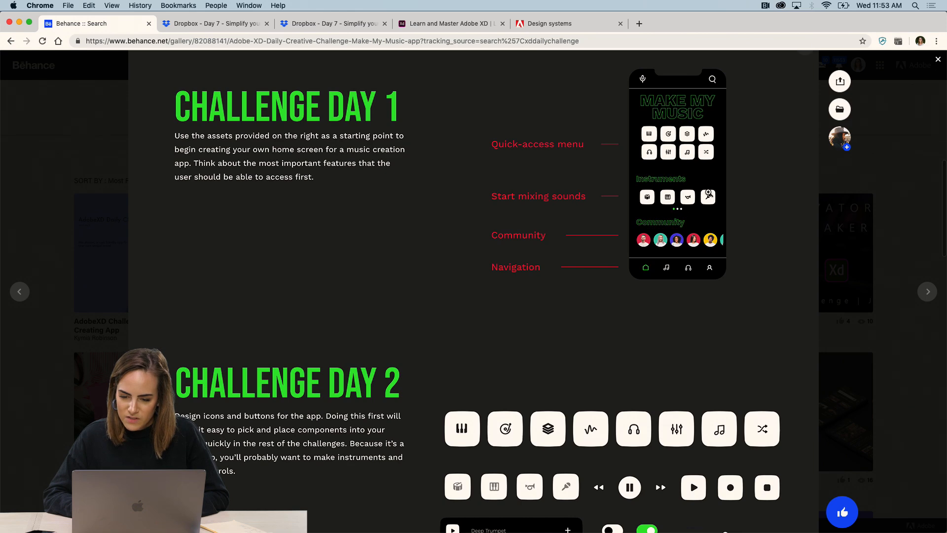
pyautogui.scroll(-7, 770, 220)
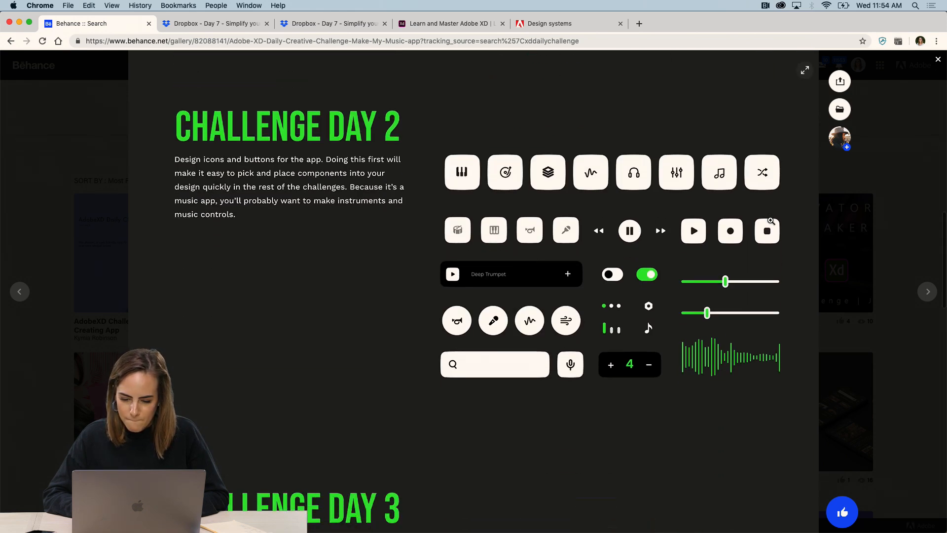
pyautogui.scroll(-5, 771, 220)
pyautogui.scroll(-4, 770, 220)
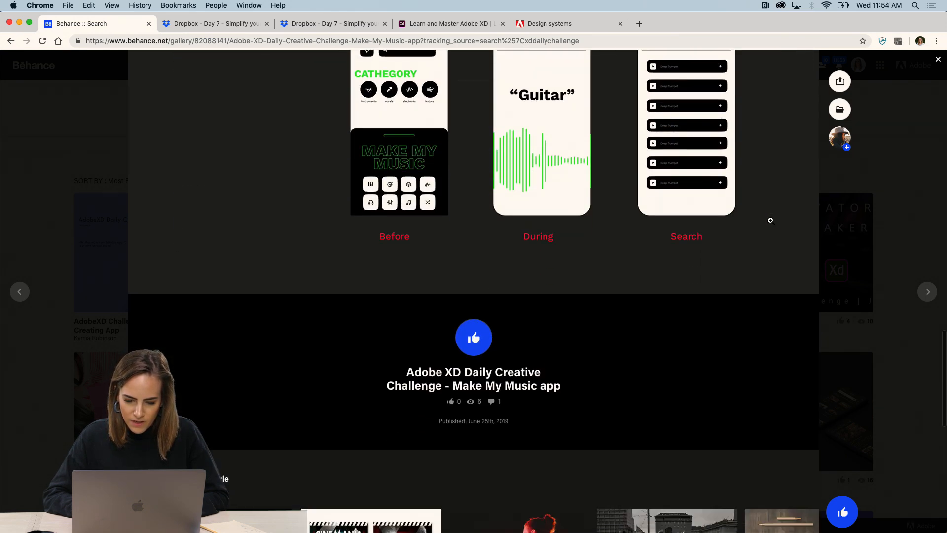
# Step: Re-examine the Make My Music voice search, home screen, icons and buttons, and return to browsing the search results
pyautogui.scroll(2, 770, 220)
pyautogui.scroll(9, 771, 220)
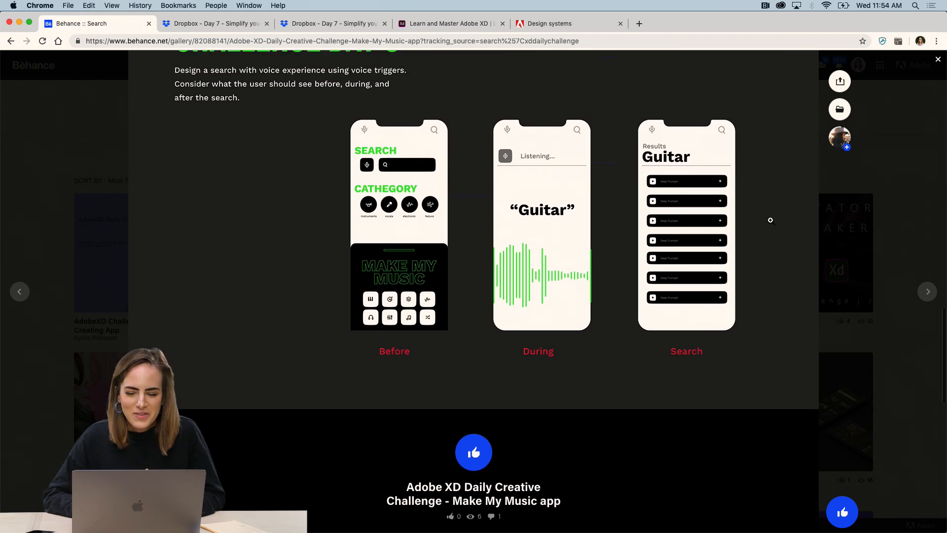
pyautogui.scroll(6, 770, 220)
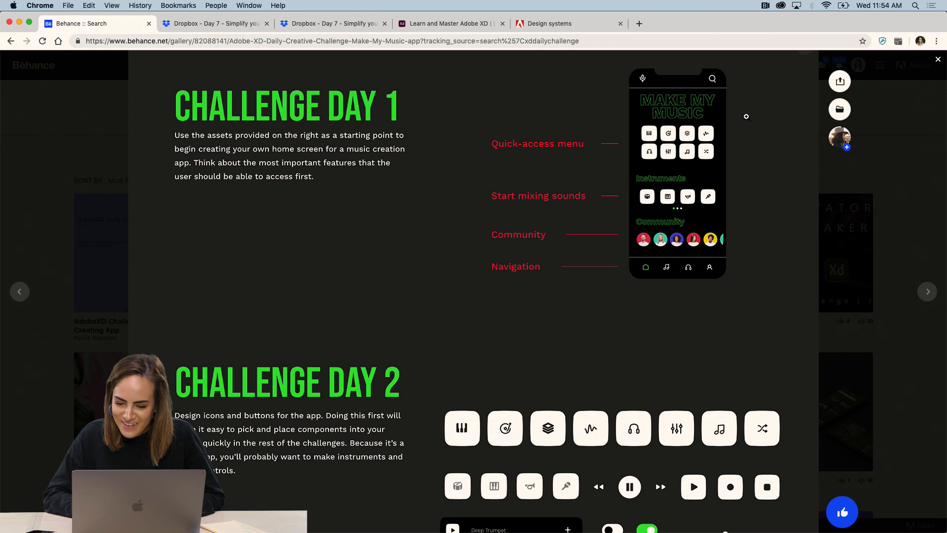
pyautogui.scroll(2, 747, 116)
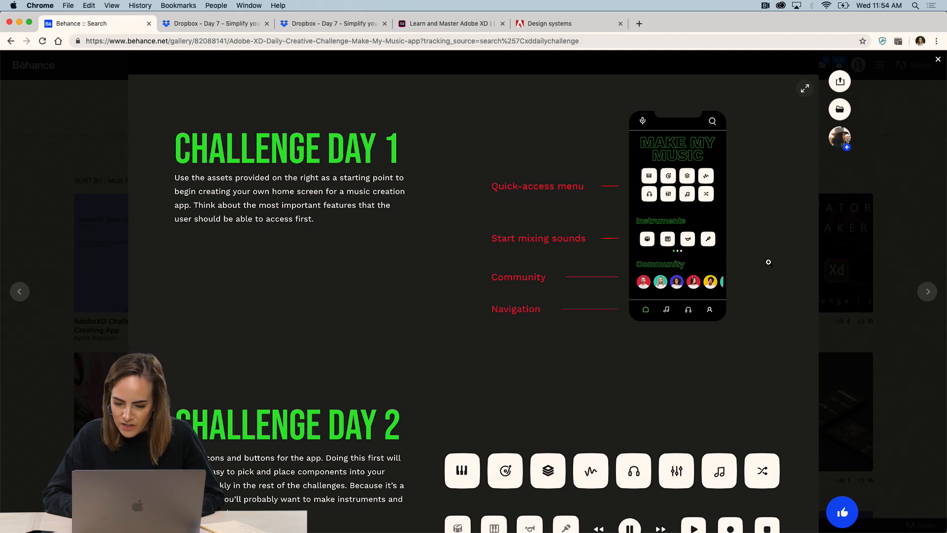
pyautogui.scroll(-6, 768, 261)
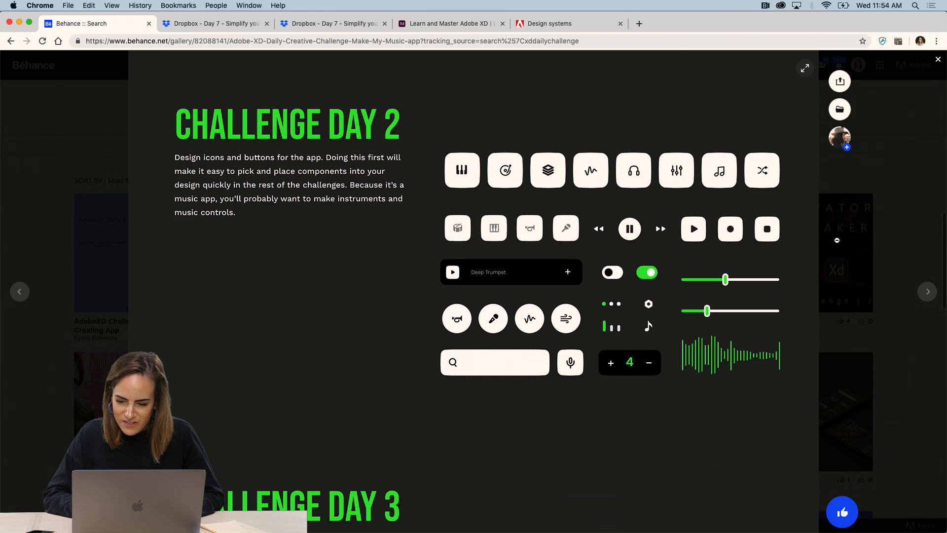
pyautogui.scroll(-8, 899, 216)
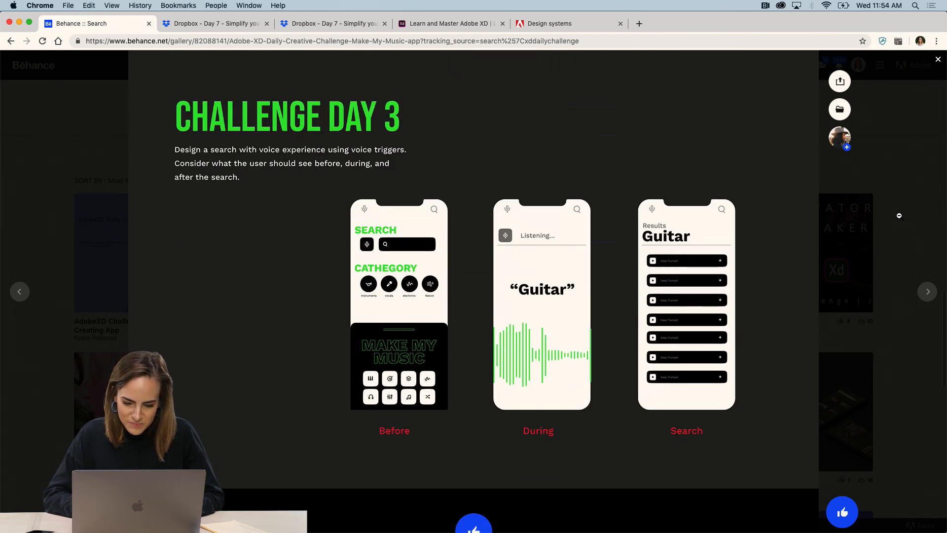
pyautogui.click(898, 216)
pyautogui.scroll(-2, 898, 215)
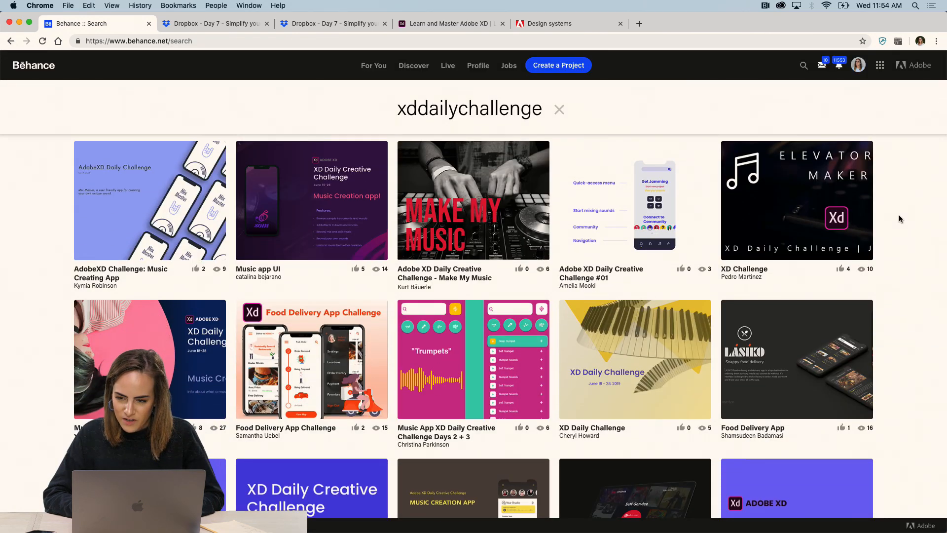
pyautogui.scroll(-2, 915, 200)
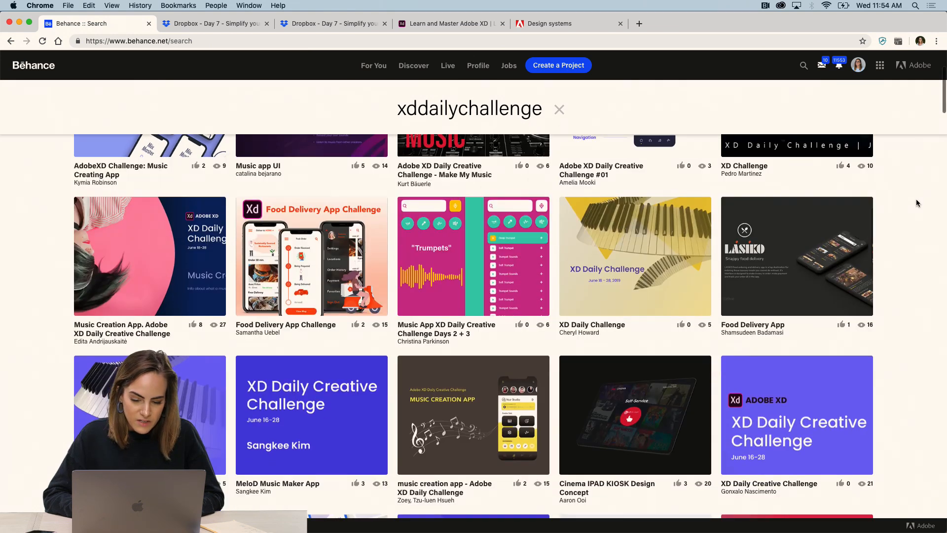